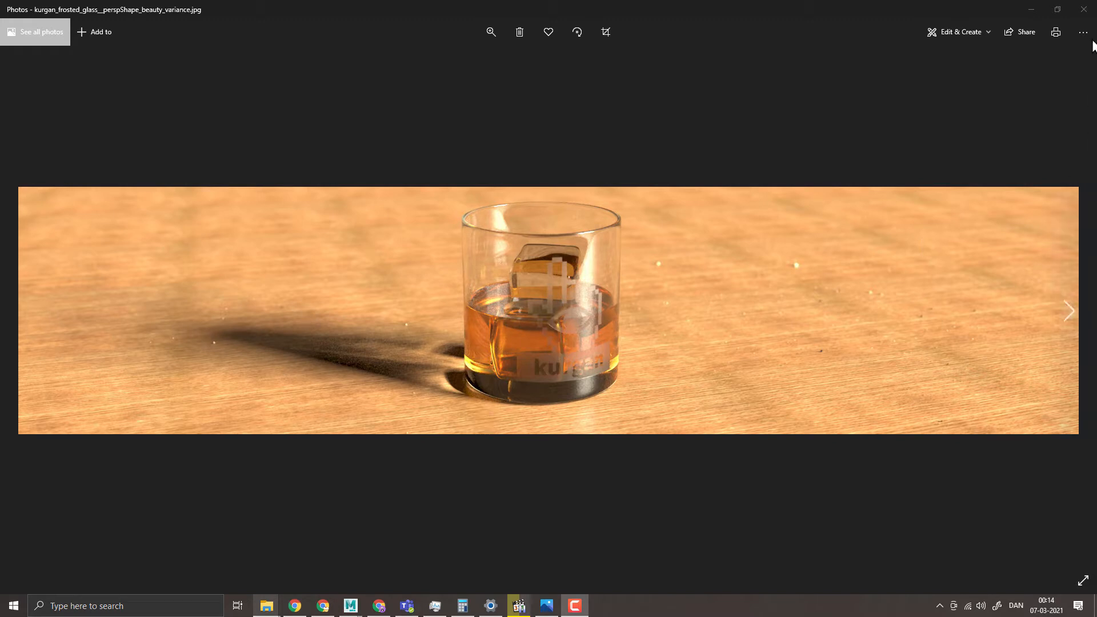
- Close the whiskey glass render, enlarge the underwater caustics video fil.mp4 in the media player, and play it briefly before pausing
left_click(1084, 10)
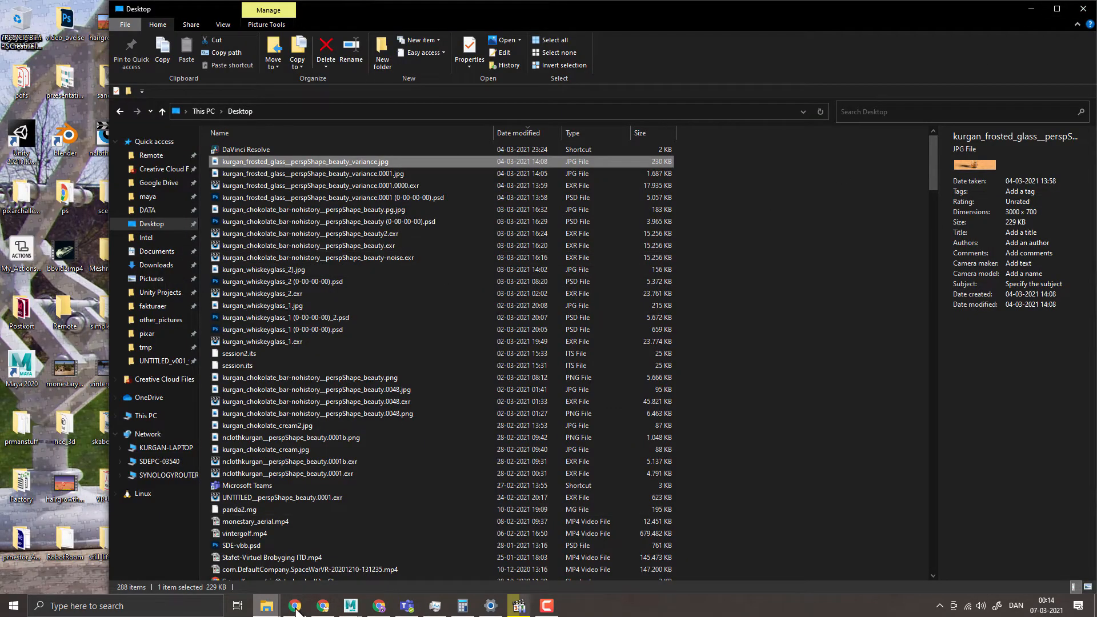
left_click(485, 510)
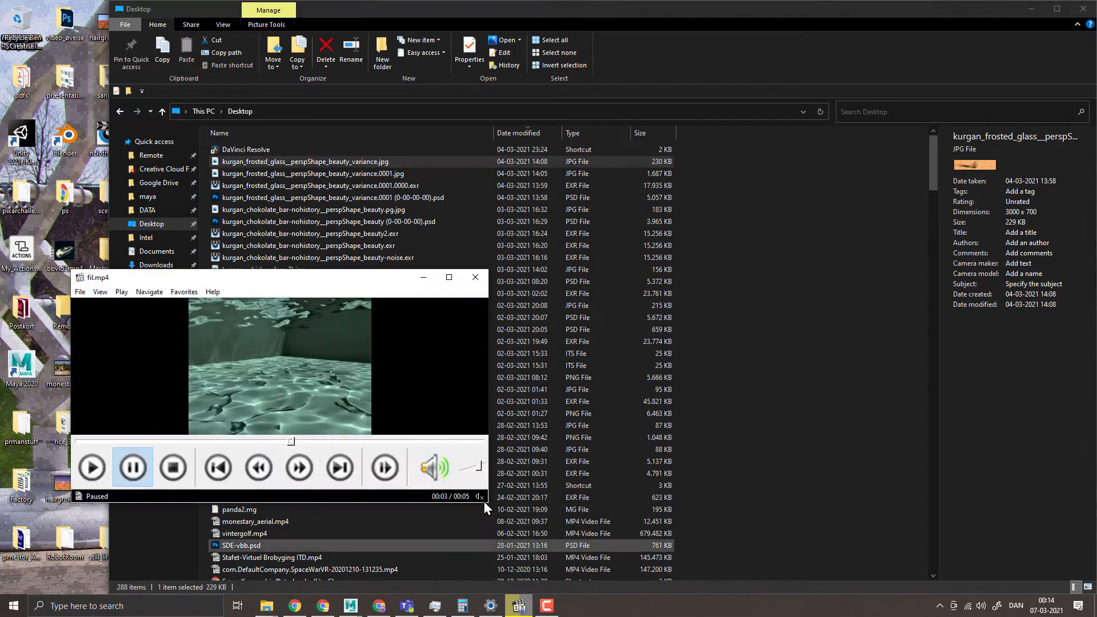
double_click(329, 283)
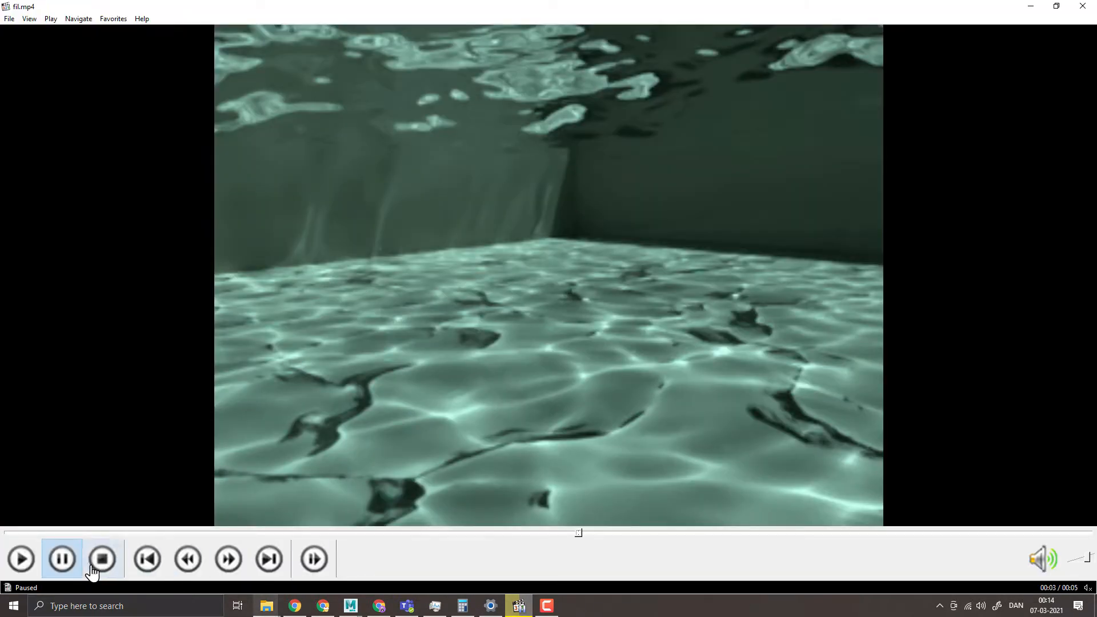
left_click(21, 560)
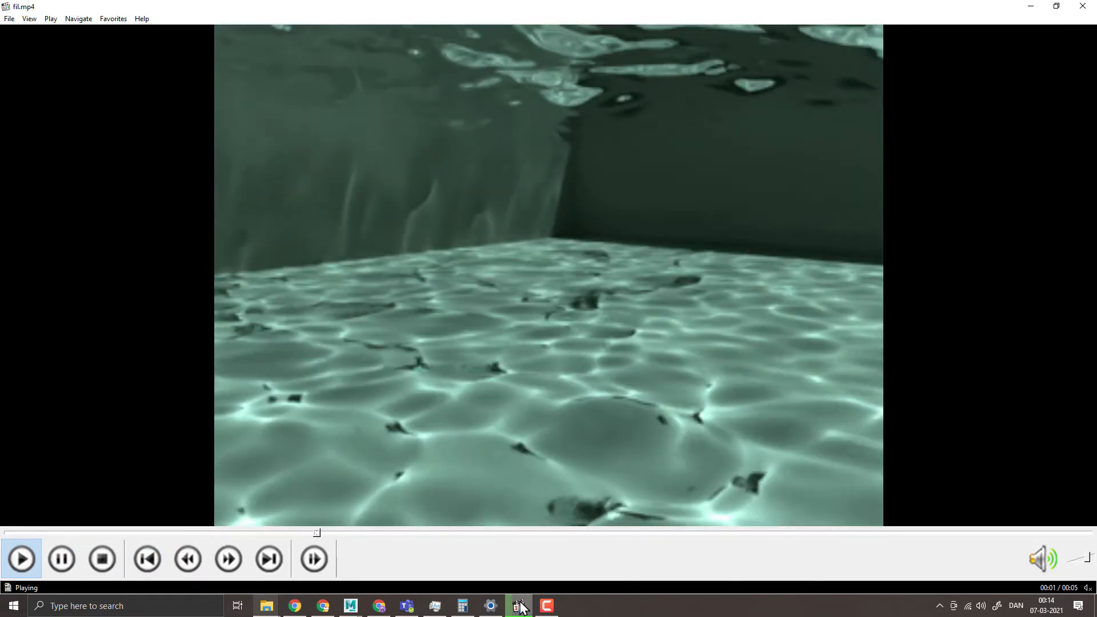
left_click(465, 474)
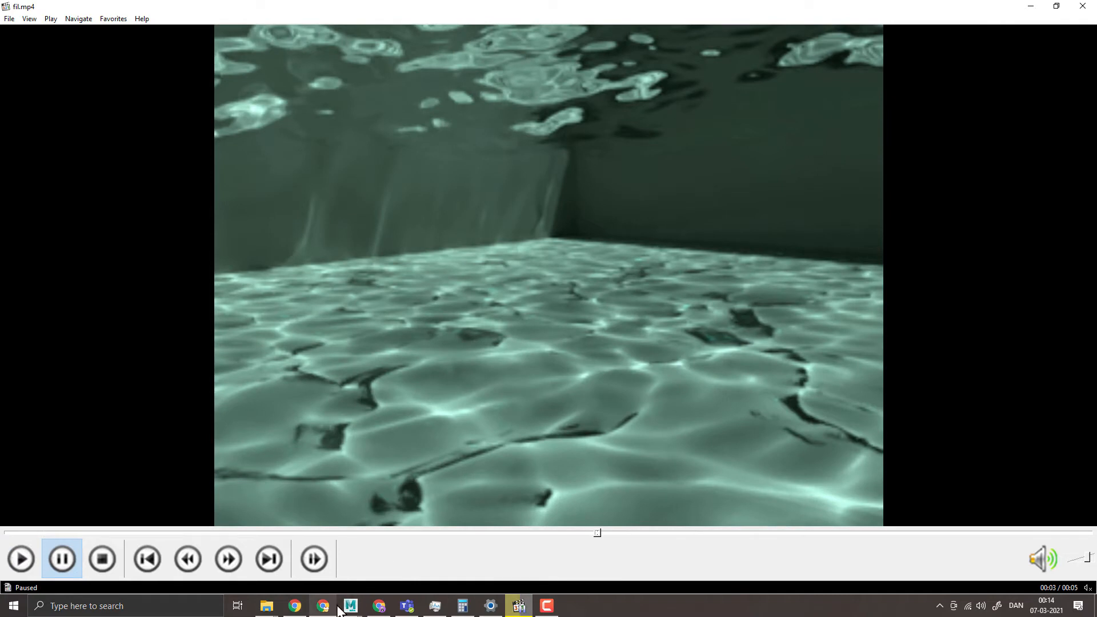
- Switch to Maya, widen the perspective viewport and collapse the Preset Browser
mouse_move(359, 608)
left_click(396, 573)
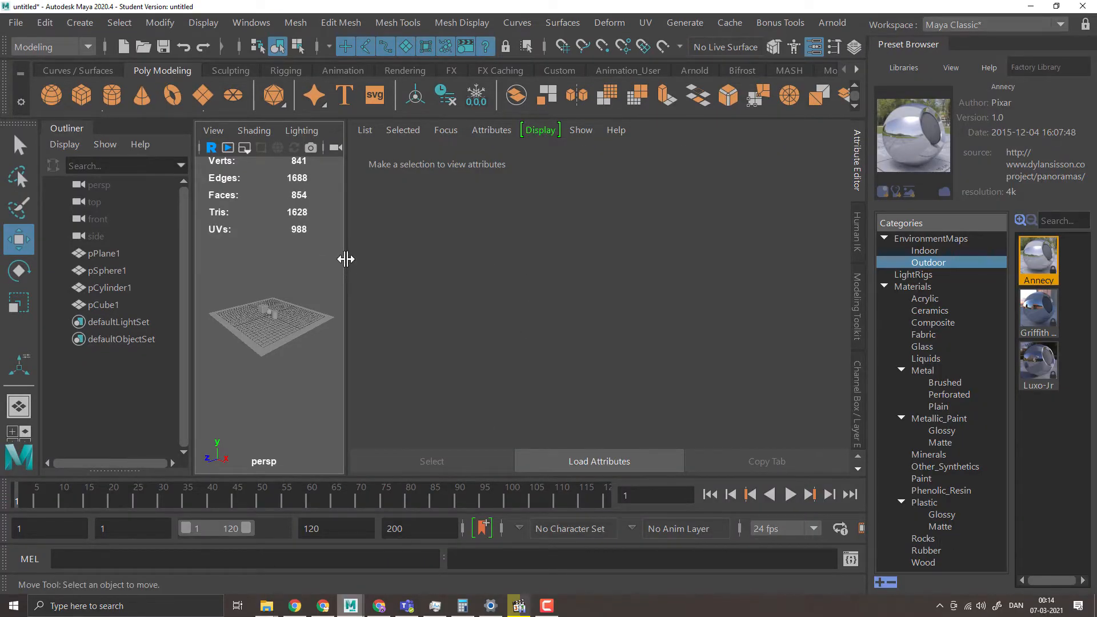
left_click_drag(348, 259, 830, 232)
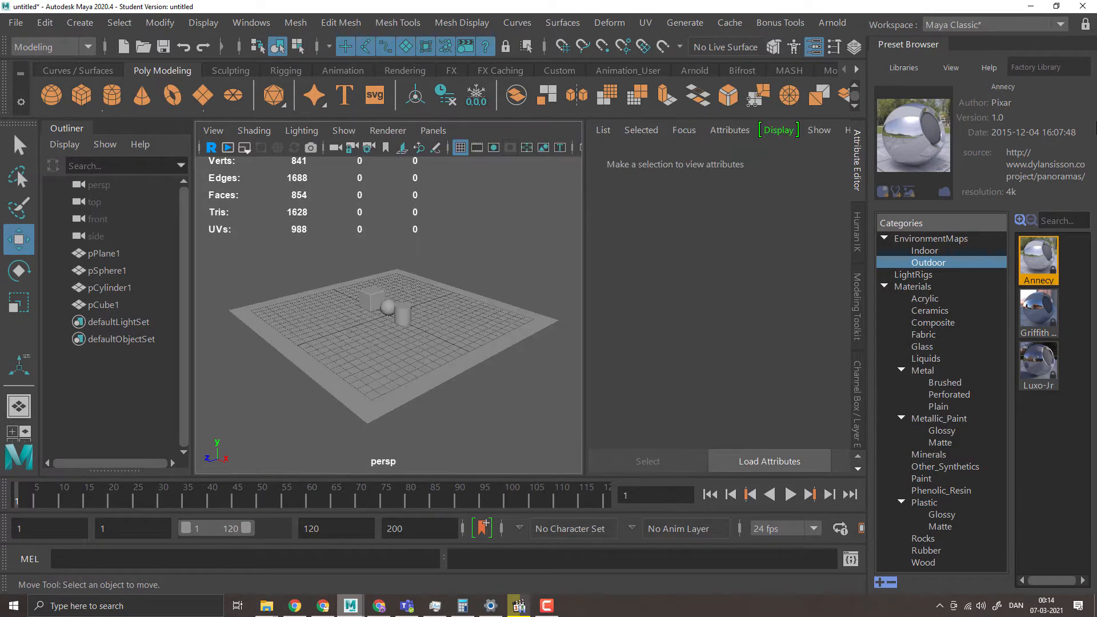
left_click(928, 43)
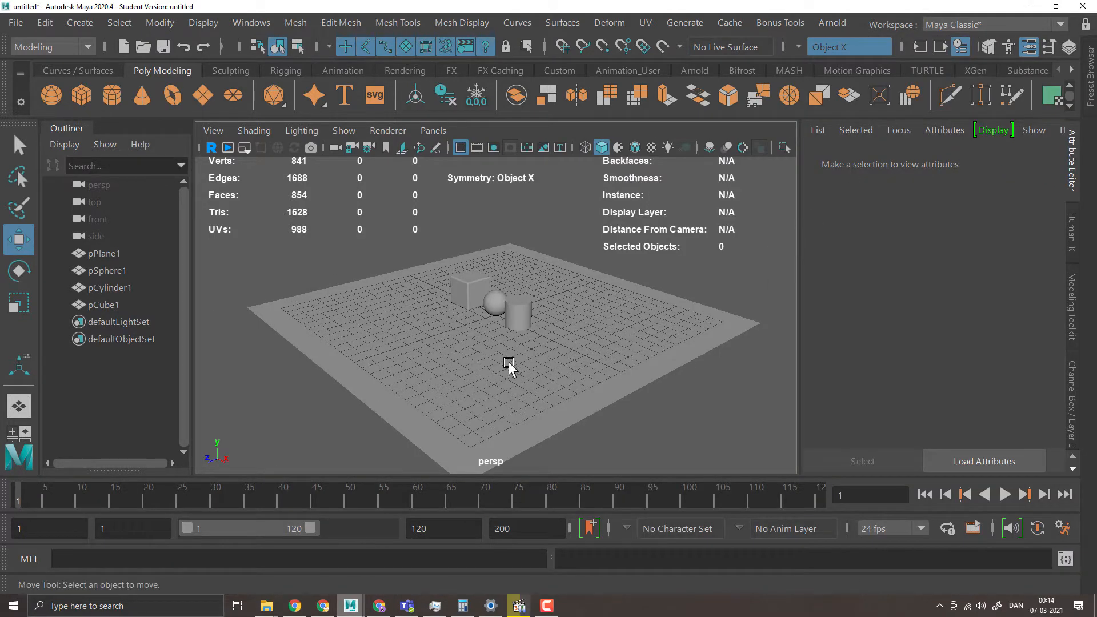
- Examine the scene by selecting the cube, sphere, cylinder and ground plane in turn
right_click_drag(453, 368, 919, 354, "alt")
left_click_drag(634, 366, 674, 321, "alt")
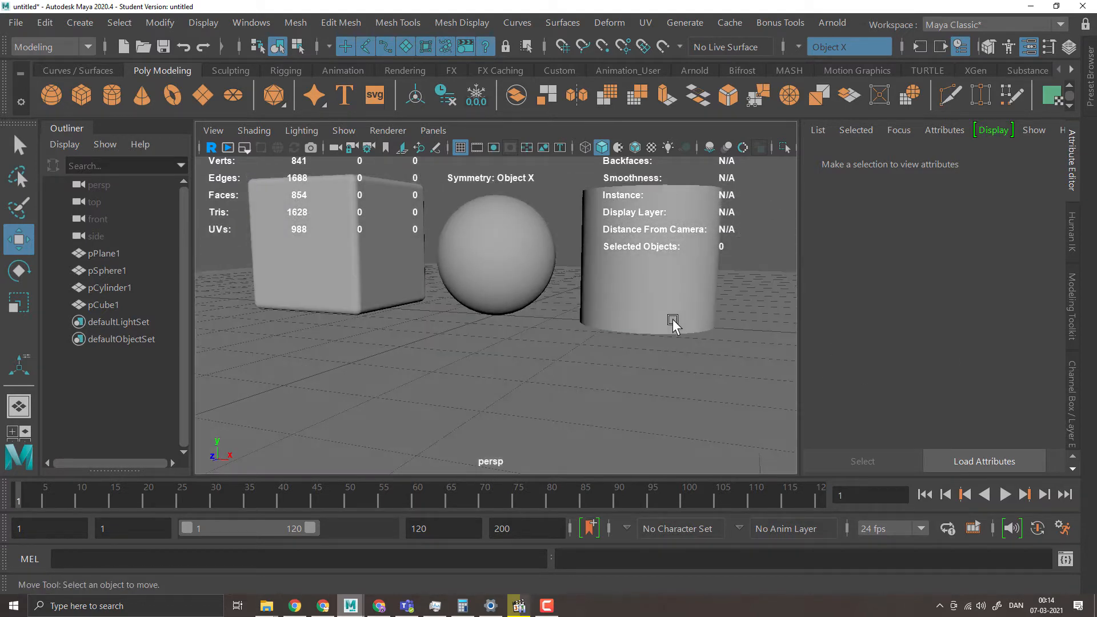
right_click_drag(673, 320, 524, 350, "alt")
left_click(338, 264)
left_click(494, 275)
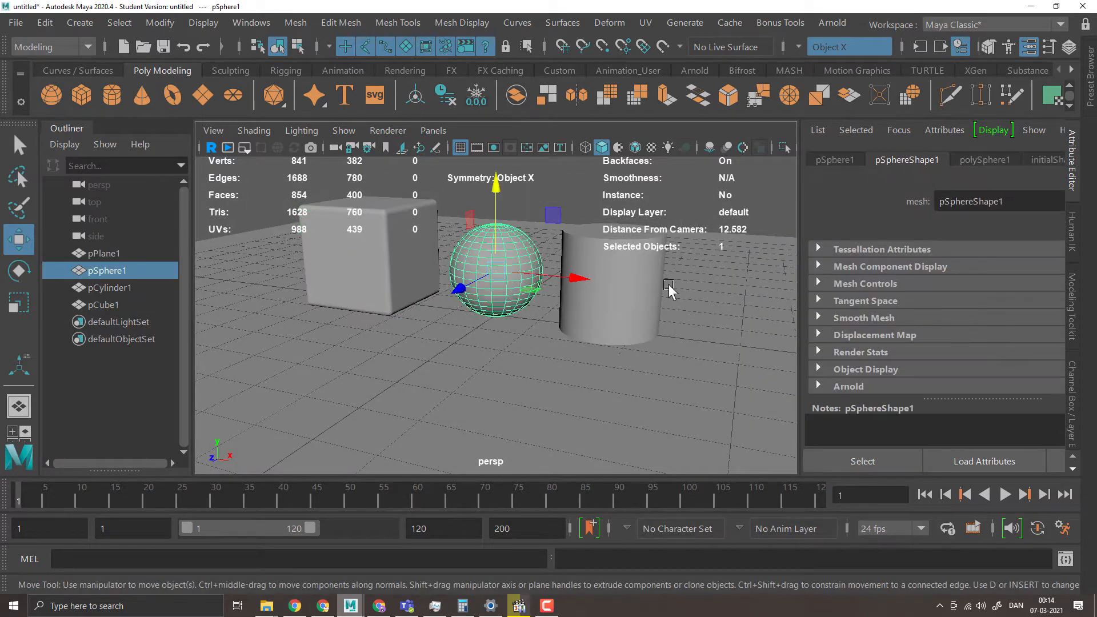
left_click(672, 290)
left_click(651, 294)
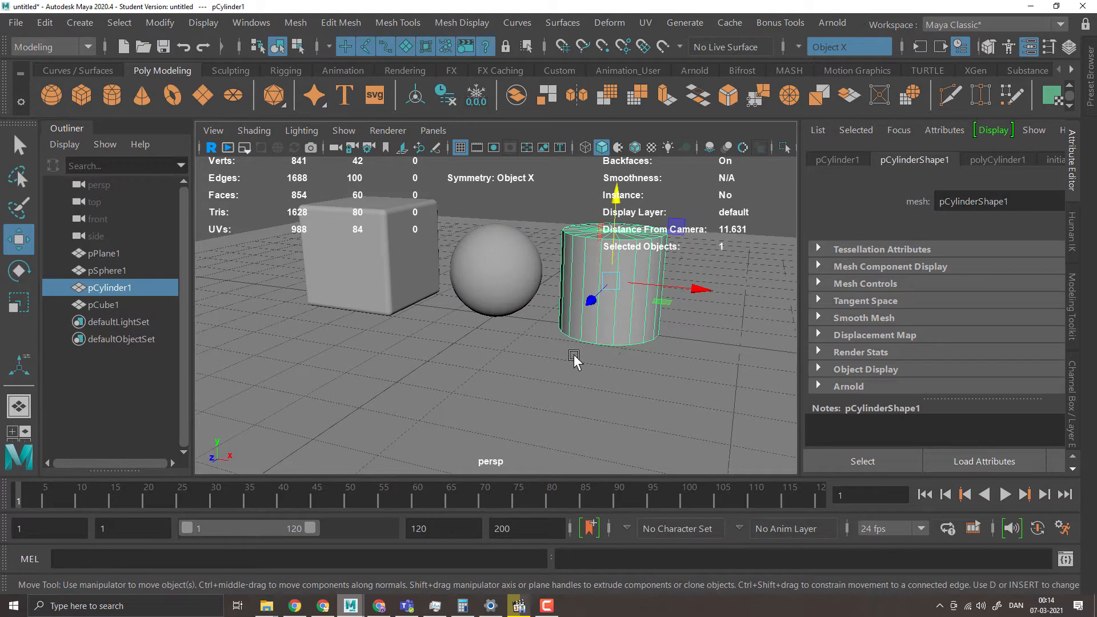
right_click_drag(588, 347, 380, 342, "alt")
left_click(433, 359)
left_click_drag(636, 404, 592, 416, "alt")
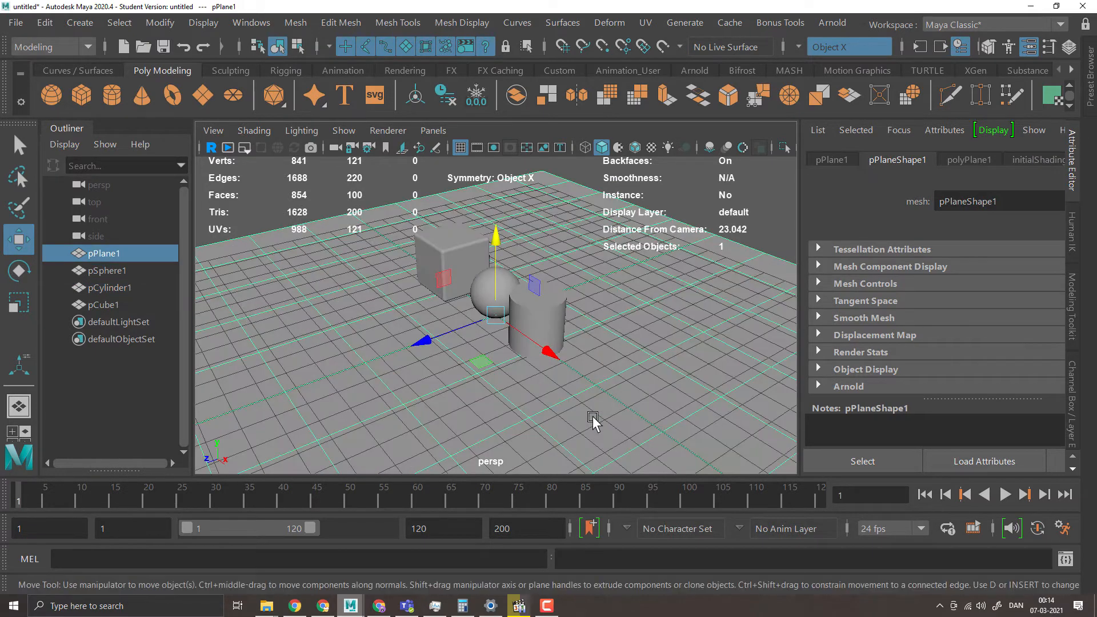
- Turn off symmetry and hide the camera names in the viewport's heads-up display
right_click_drag(511, 363, 520, 257, "ctrl+shift")
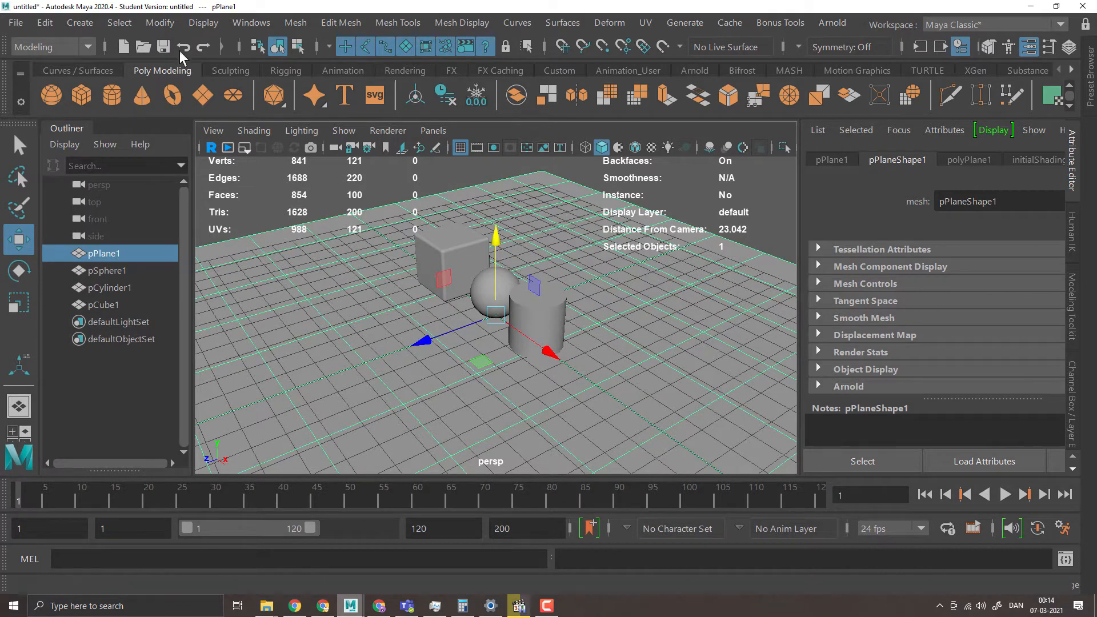
left_click(198, 21)
mouse_move(262, 83)
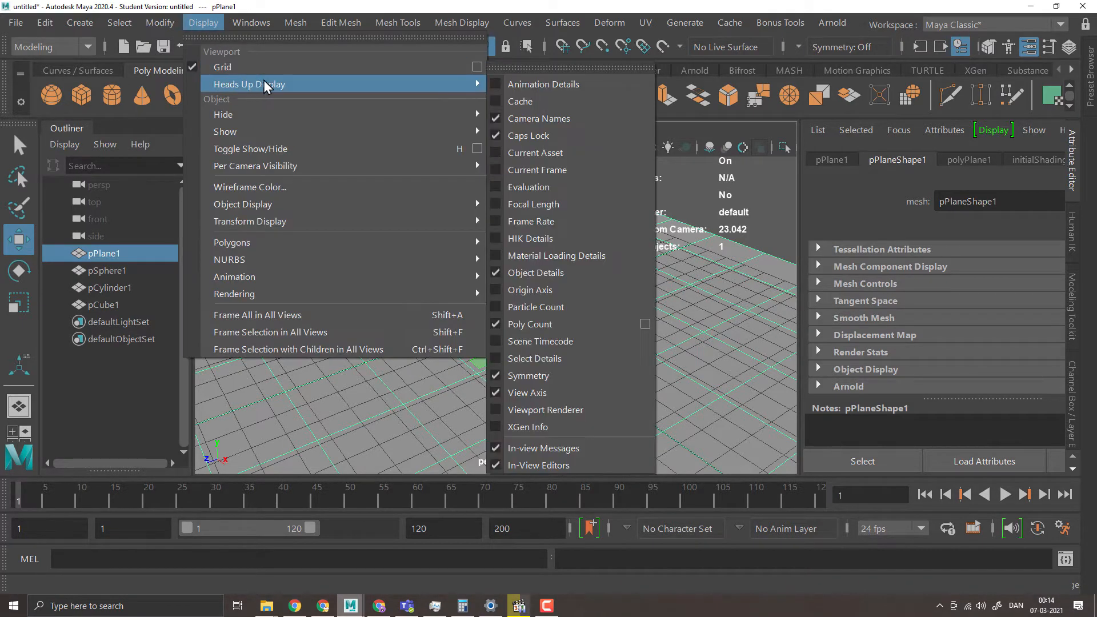
left_click(531, 118)
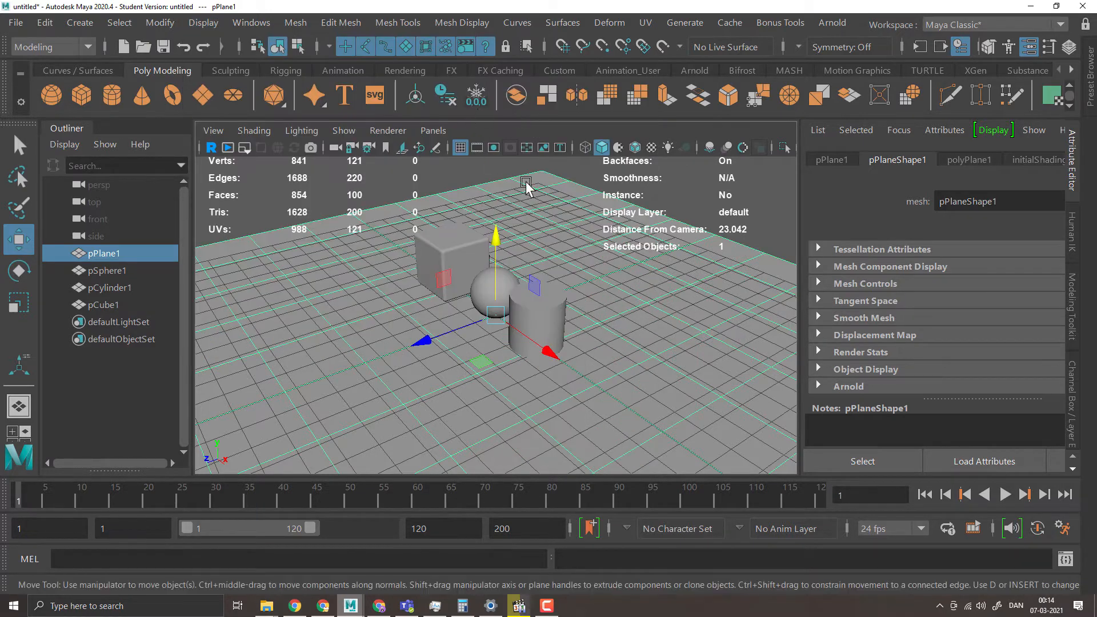
- Move the cylinder along the X axis away from the sphere, to about X 4.045 cm
left_click_drag(467, 358, 520, 368, "alt")
middle_click_drag(572, 318, 531, 248, "alt")
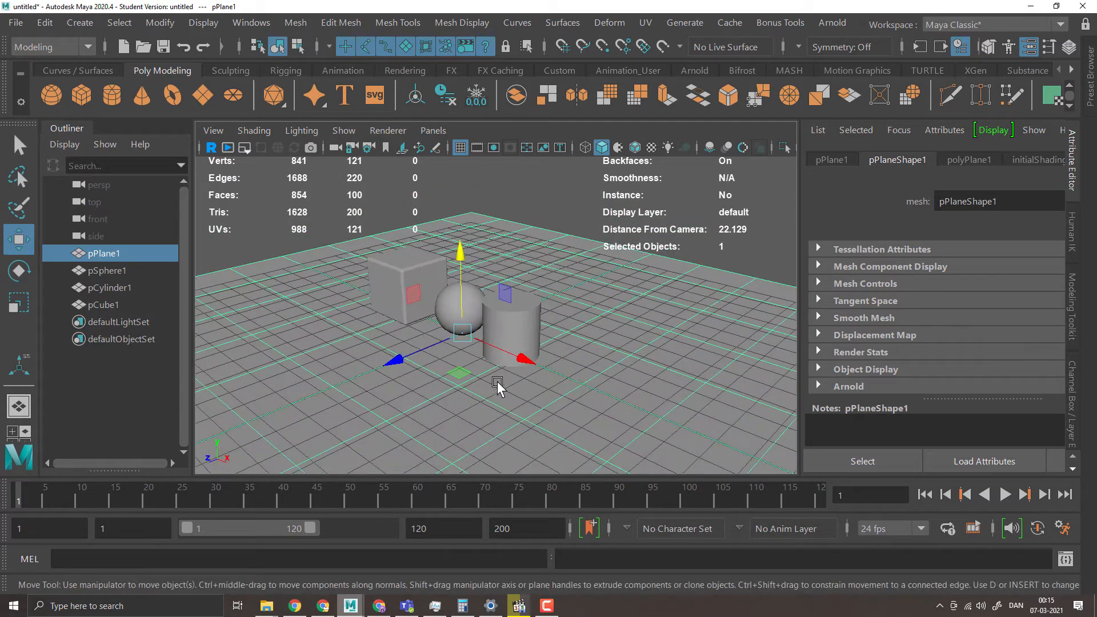
left_click(525, 346)
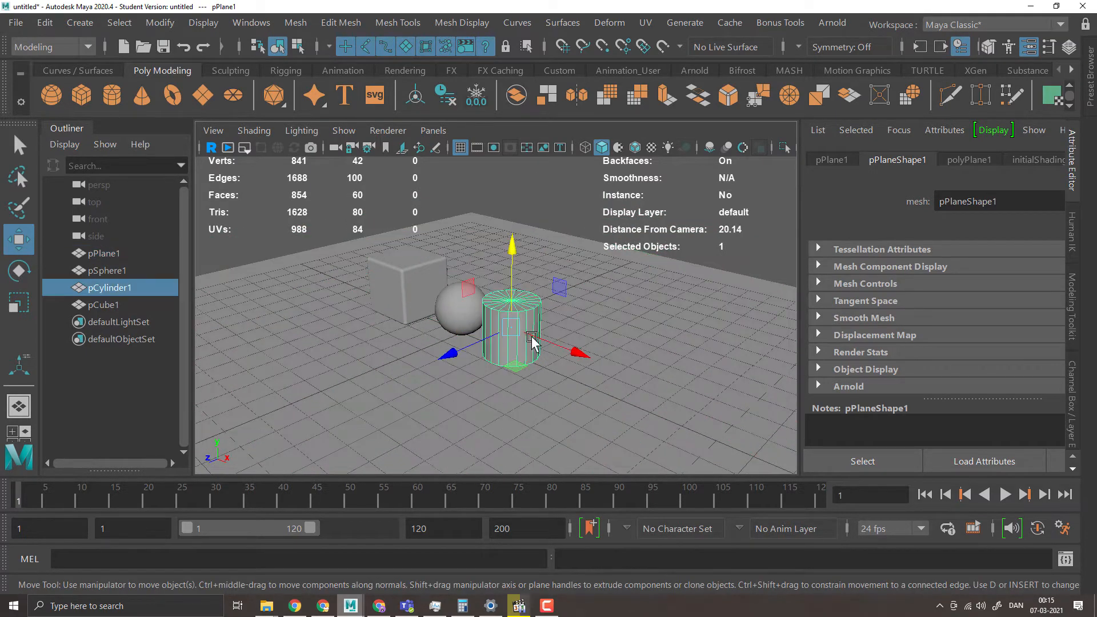
left_click_drag(546, 352, 580, 363)
- In the front view, scale up the sphere and move it to about X 0.259, Y 1.366 so it rests on the plane
key("space")
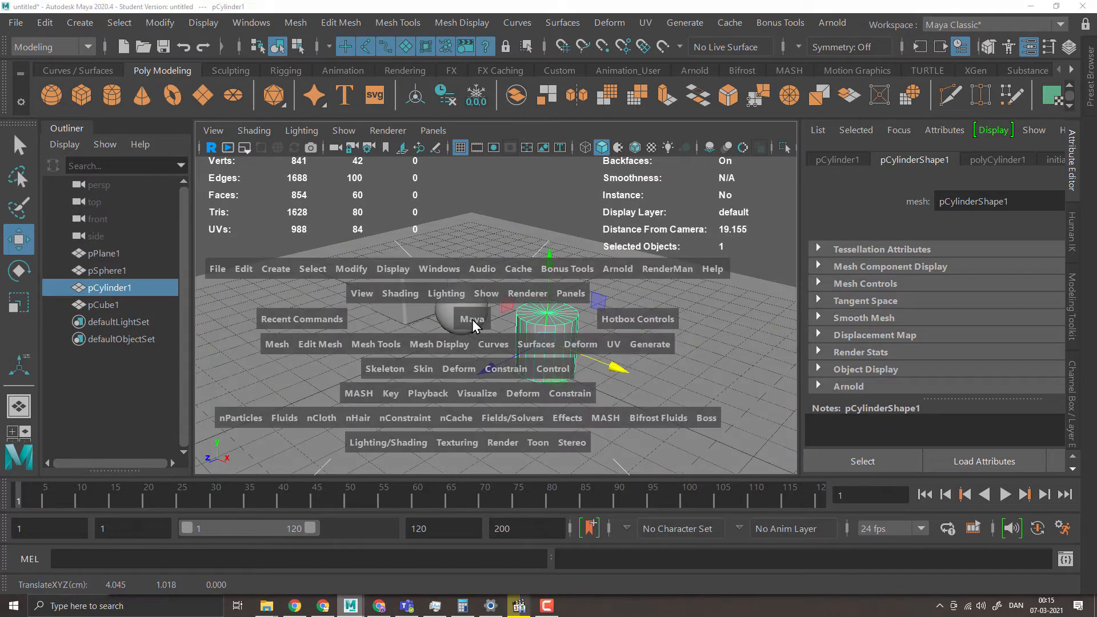
left_click_drag(472, 320, 475, 347)
left_click(508, 272)
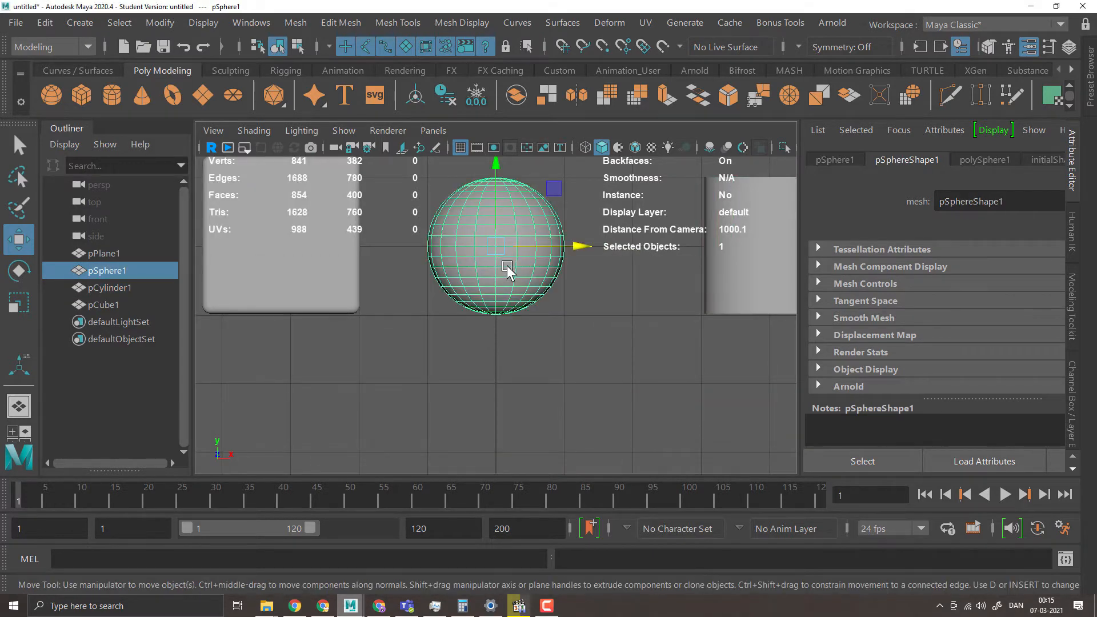
key("r")
left_click_drag(497, 247, 517, 222)
key("w")
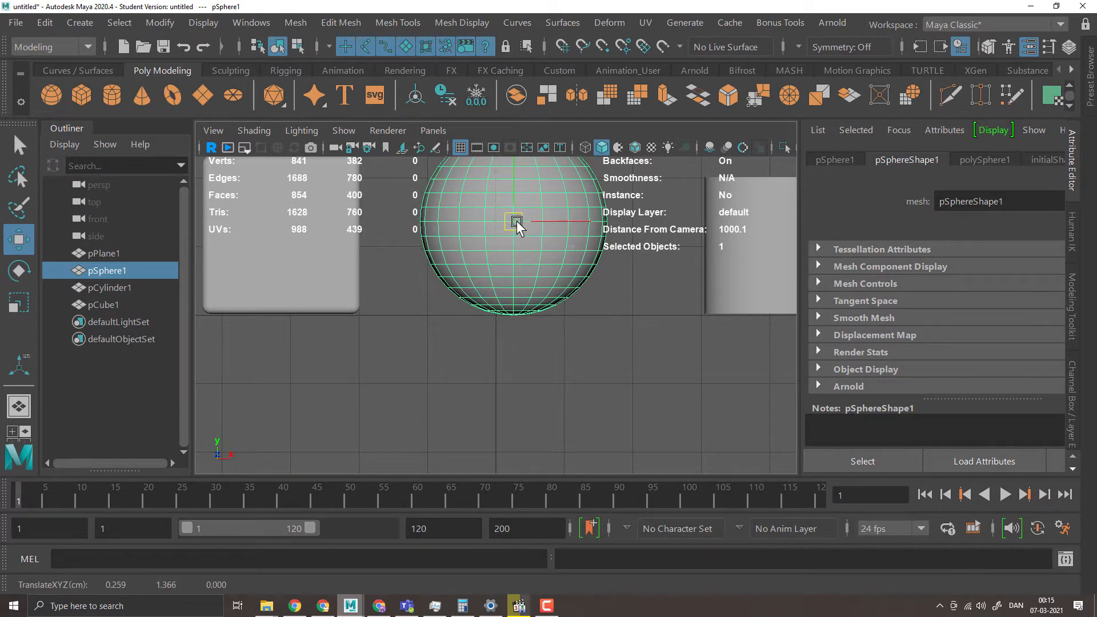
- Back in the perspective view, assign RenderMan's Clear Glass material preset to the sphere, cube and cylinder together
key("space")
left_click_drag(524, 314, 529, 288)
left_click_drag(630, 334, 404, 325, "alt")
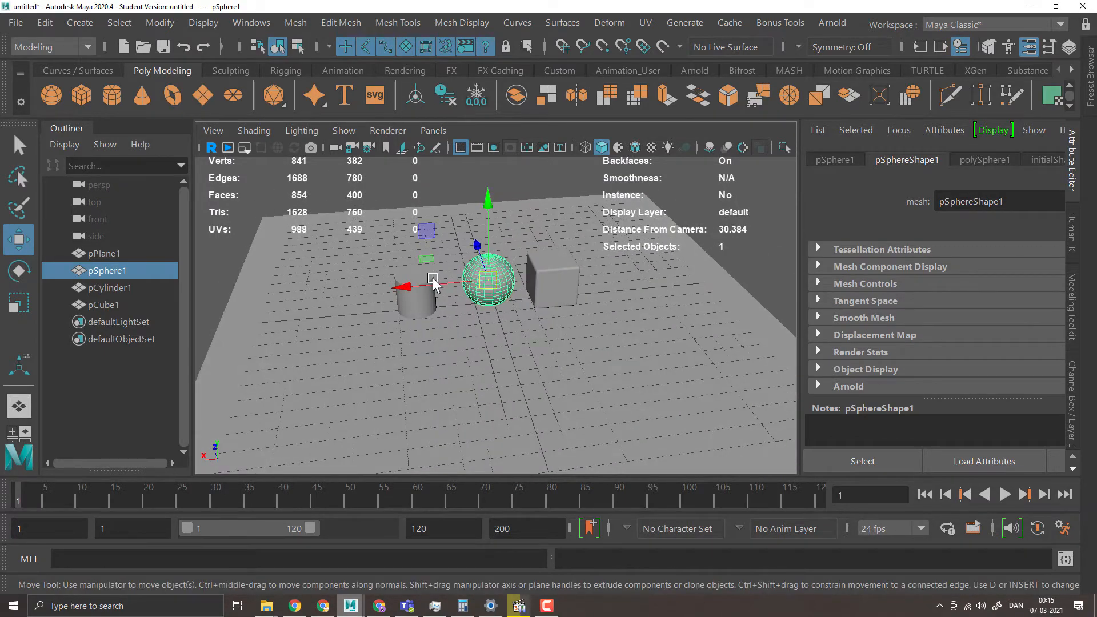
left_click_drag(425, 286, 703, 337, "alt")
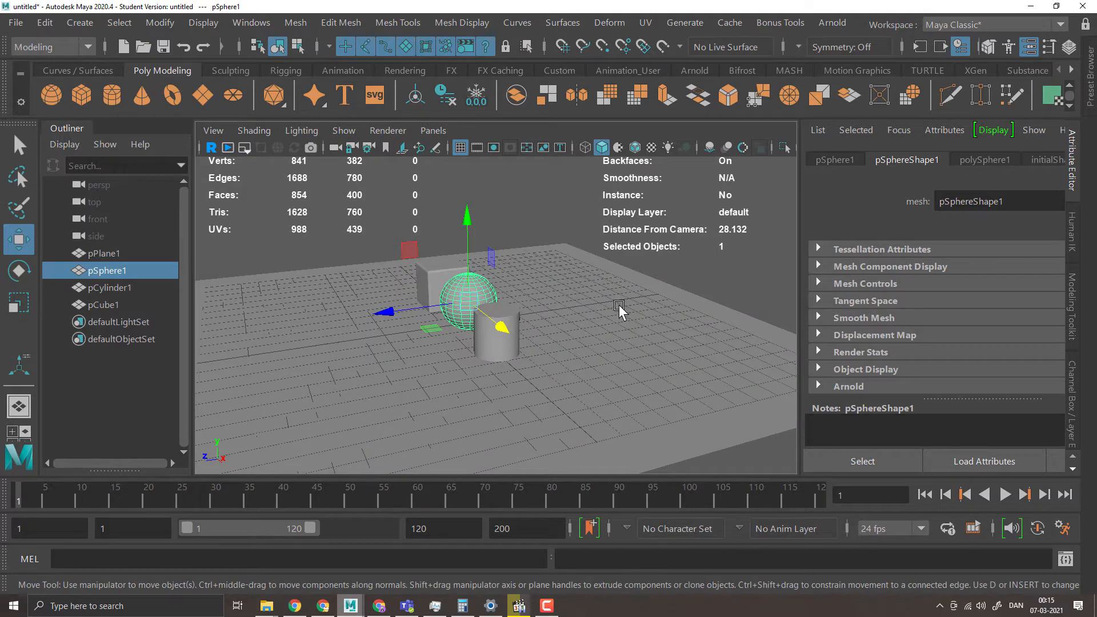
left_click(423, 274, "shift")
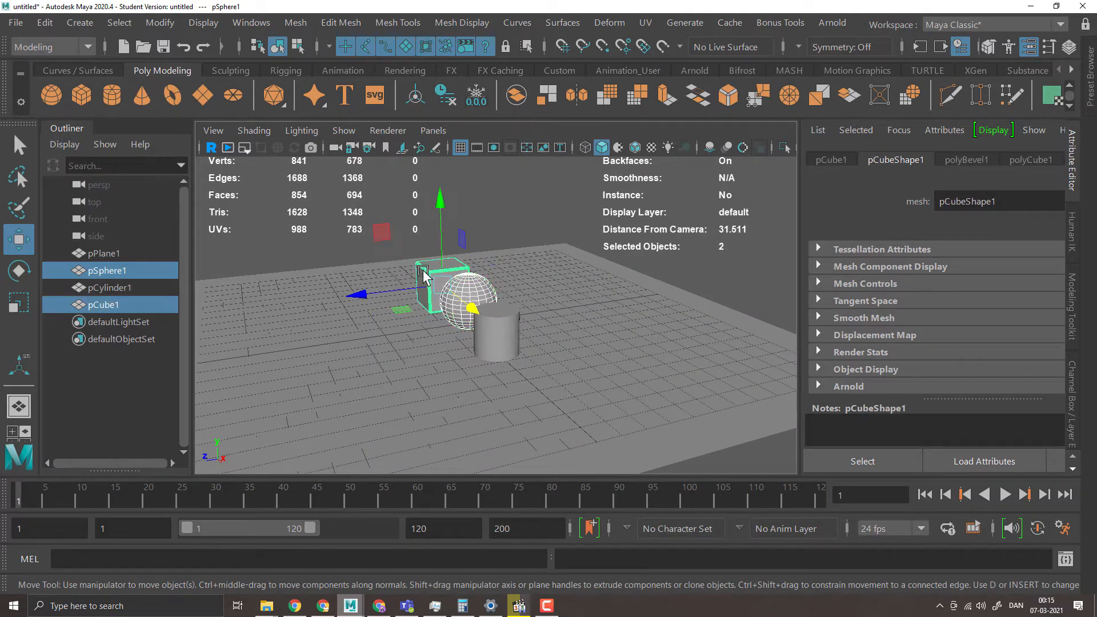
left_click(496, 342, "shift")
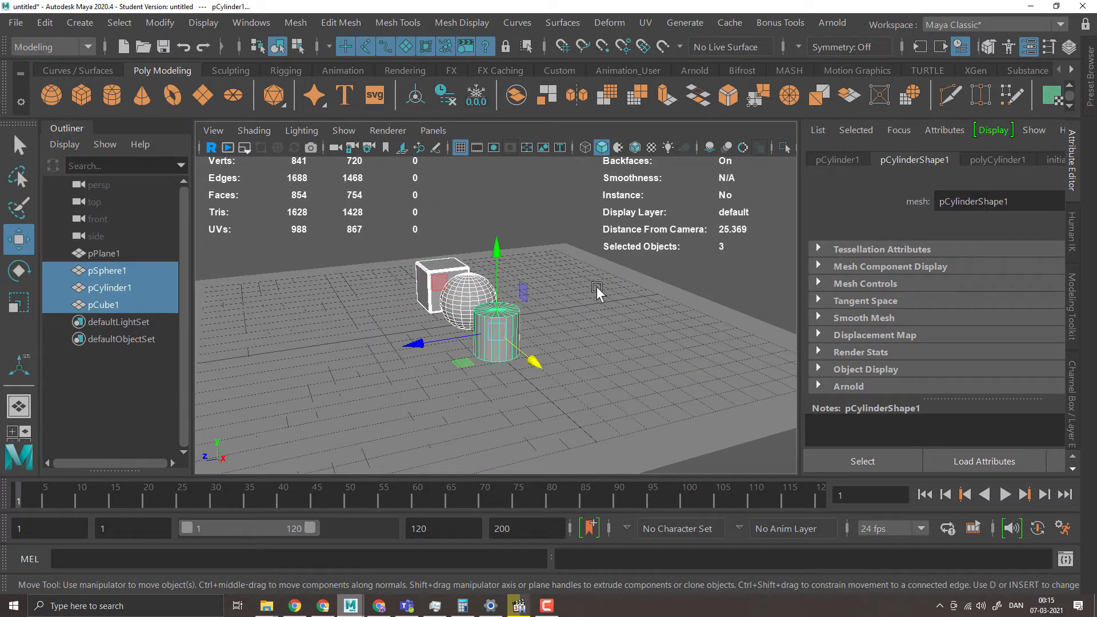
left_click(1071, 68)
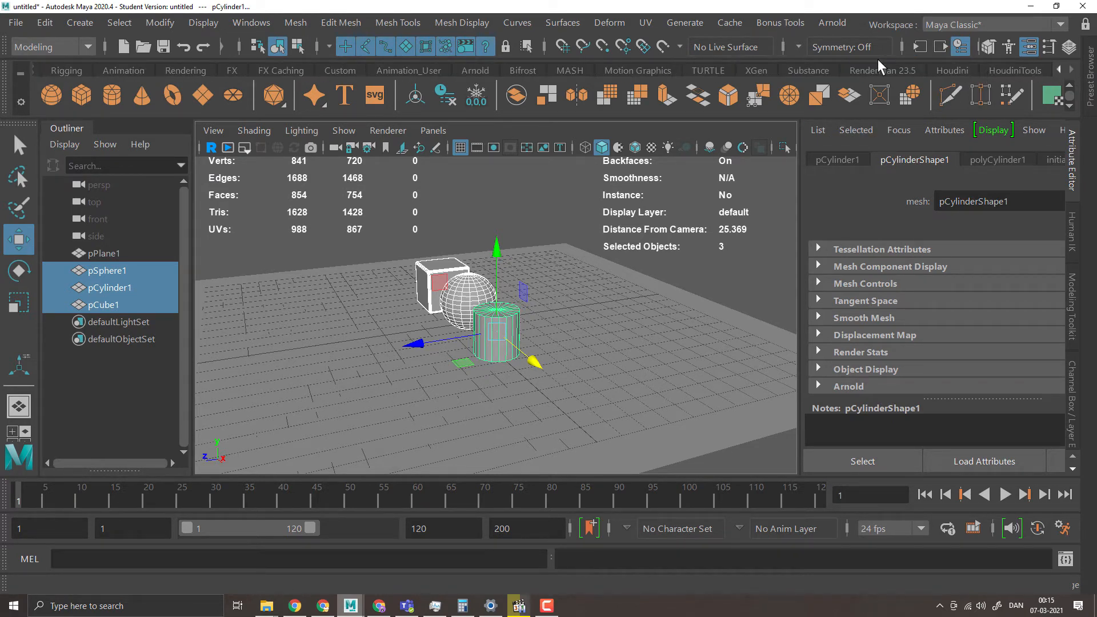
left_click(879, 68)
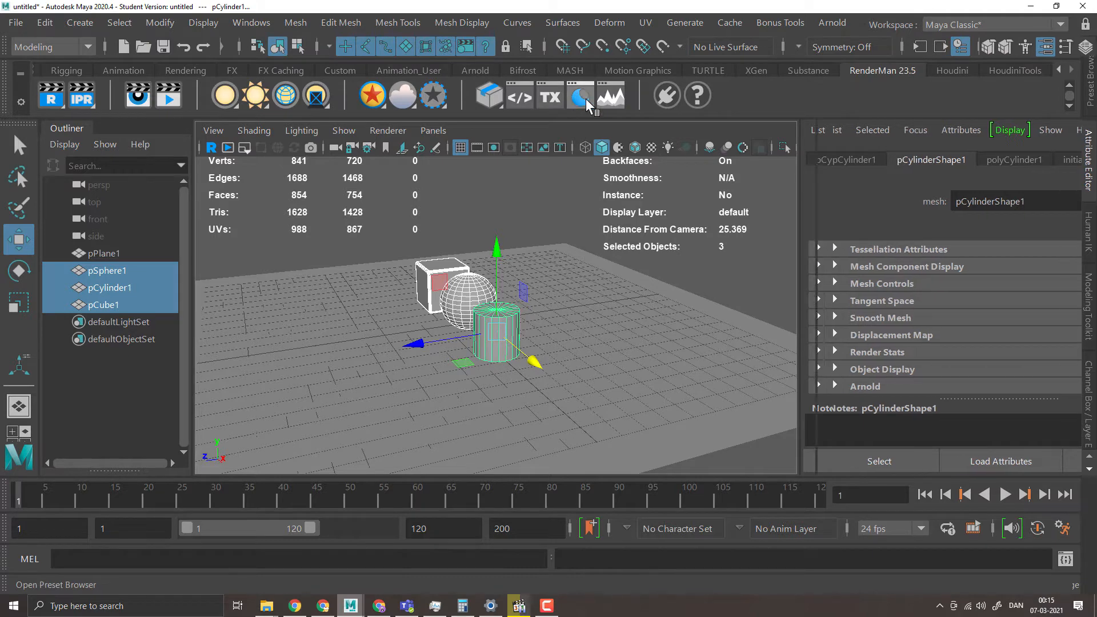
left_click(586, 101)
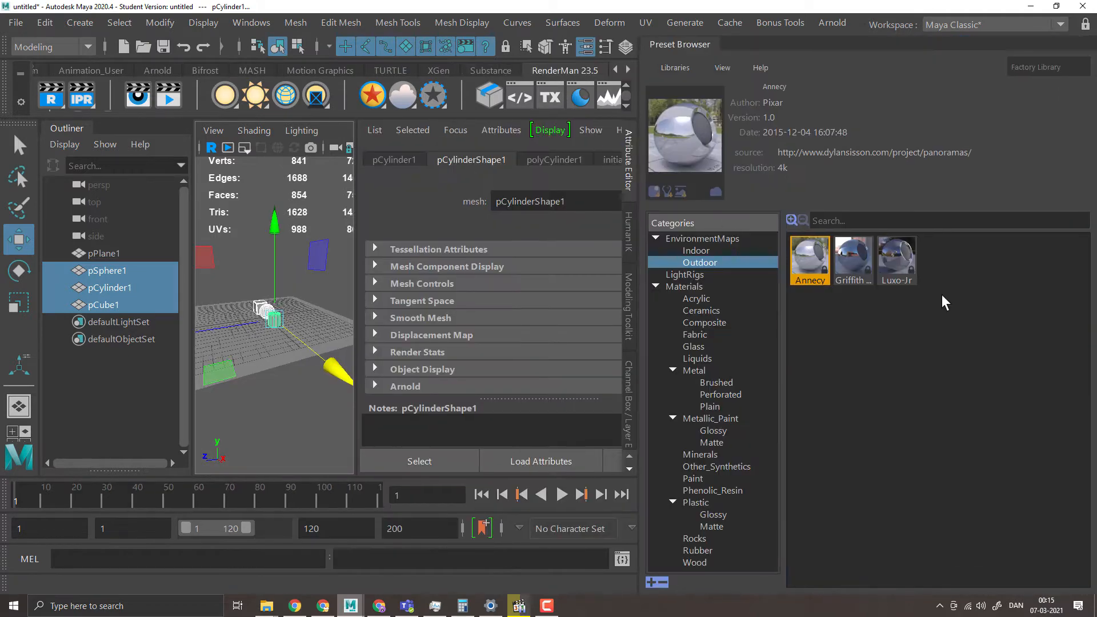
left_click(695, 346)
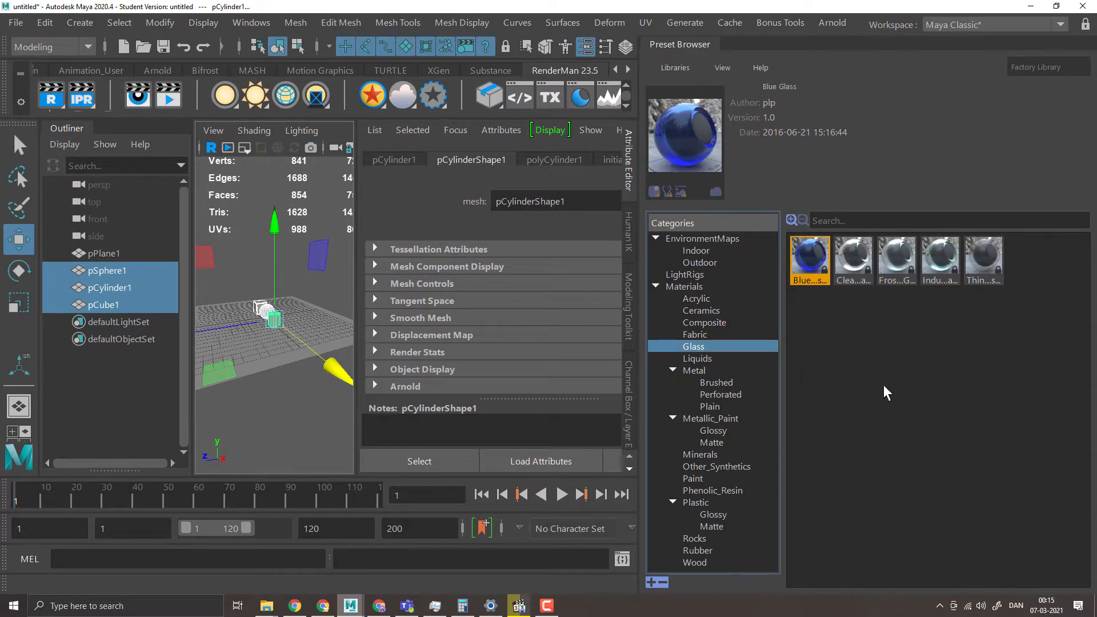
right_click(851, 262)
left_click(893, 274)
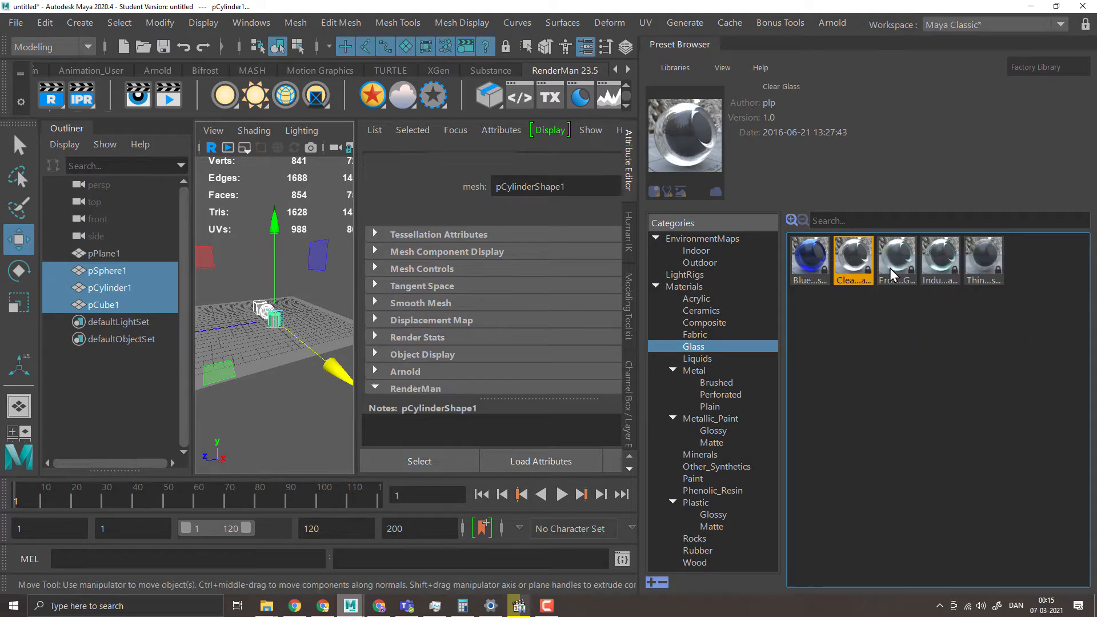
- Assign a new PxrSurface material to the ground plane and collapse the Preset Browser
left_click(257, 360)
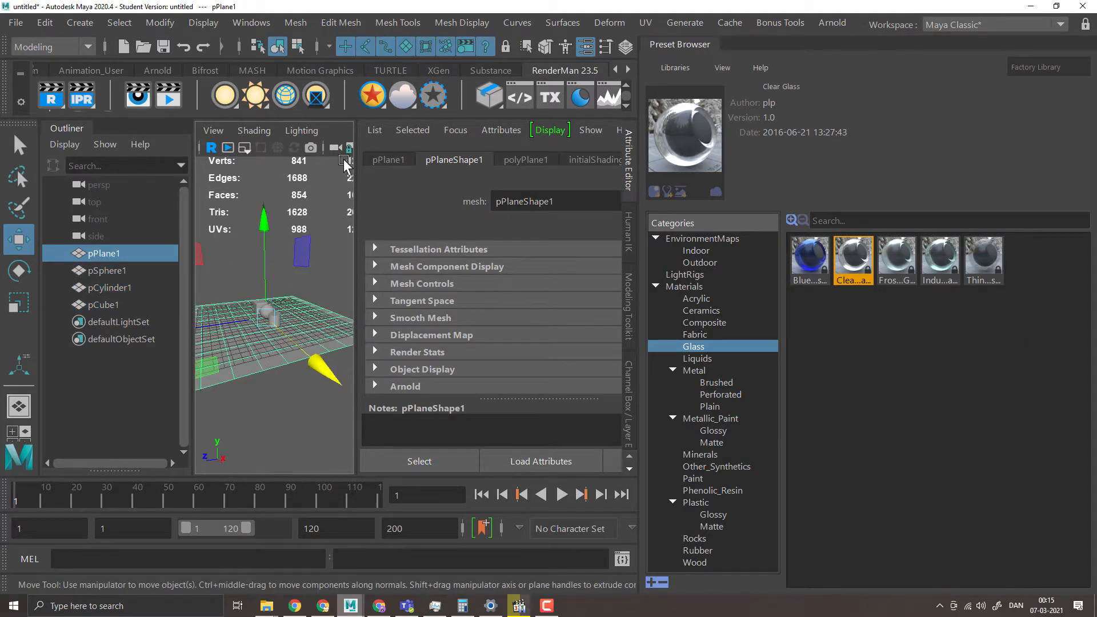
left_click(372, 95)
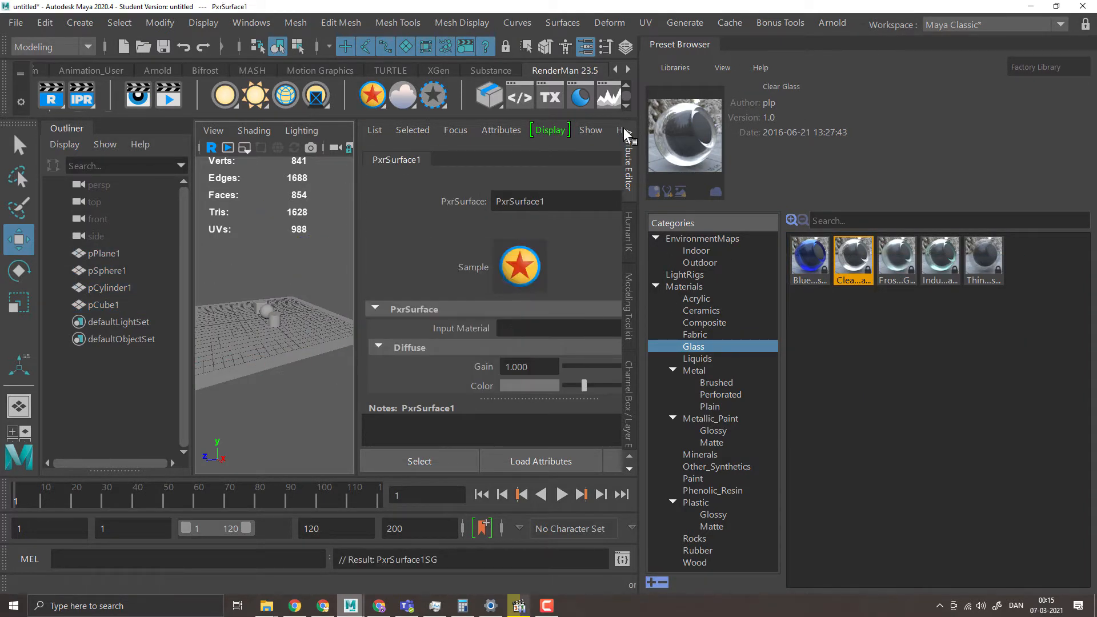
left_click_drag(641, 122, 942, 80)
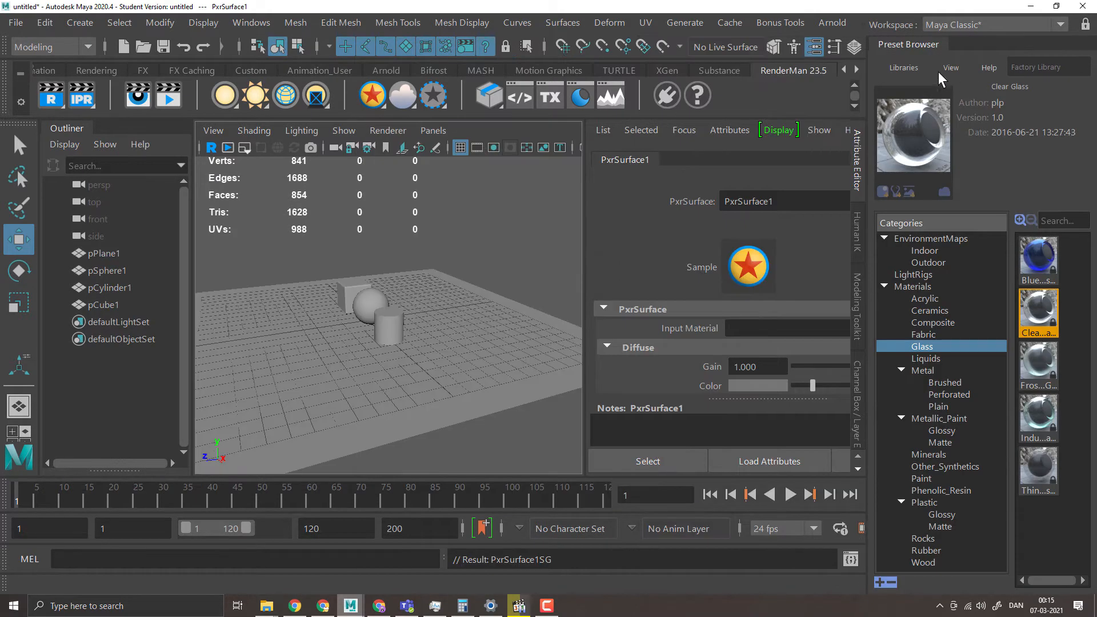
left_click(916, 45)
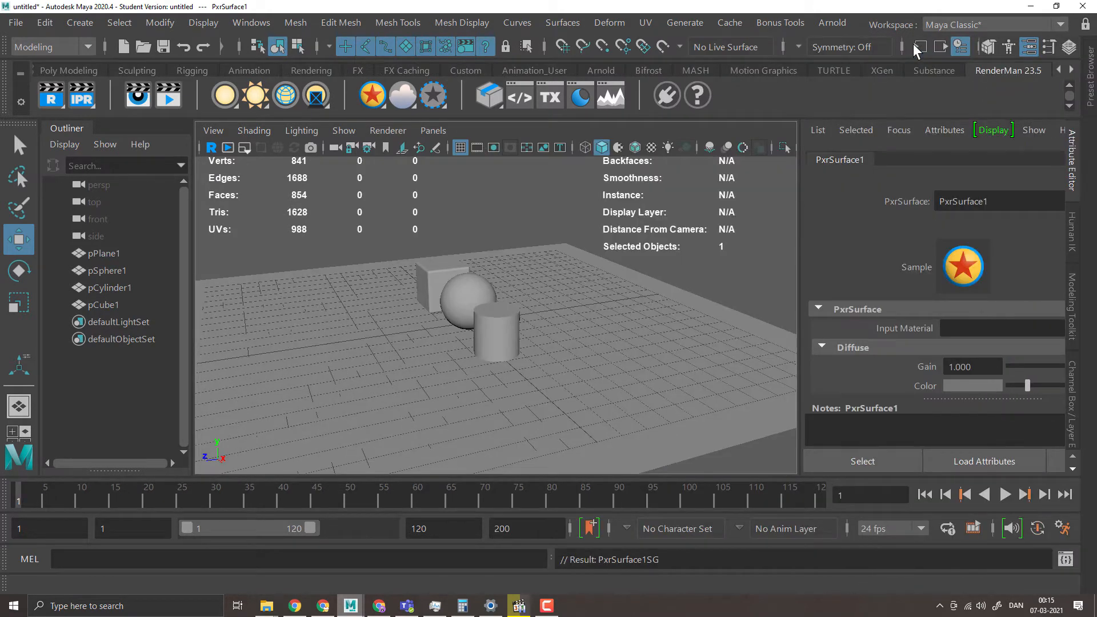
- Widen the Attribute Editor and open the attributes of the ground plane's PxrSurface material
left_click(469, 359)
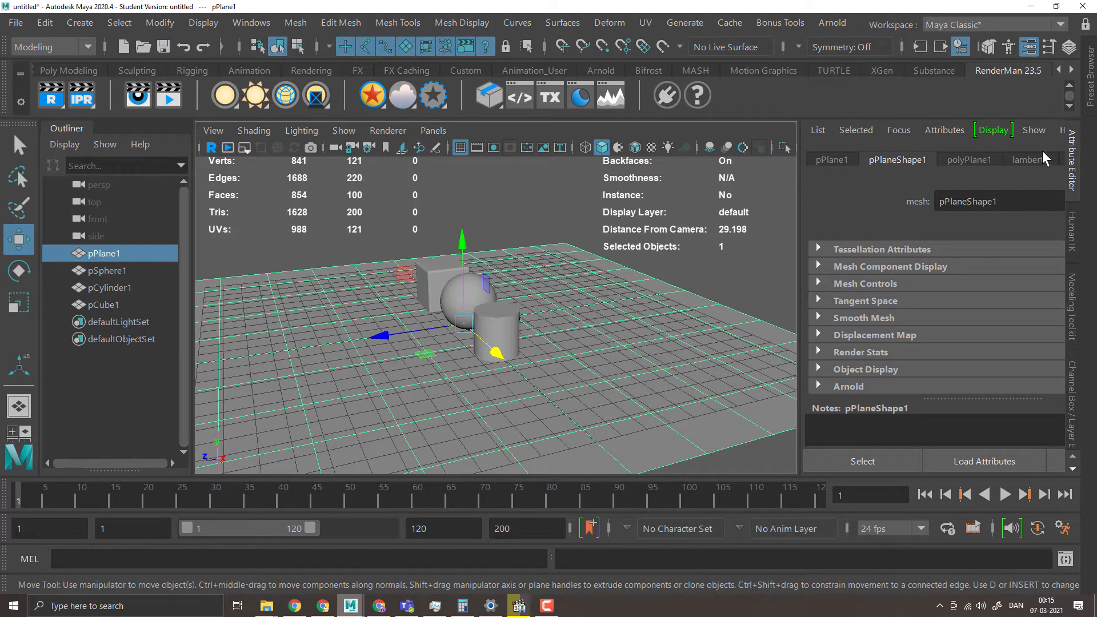
left_click_drag(800, 245, 746, 281)
left_click(945, 160)
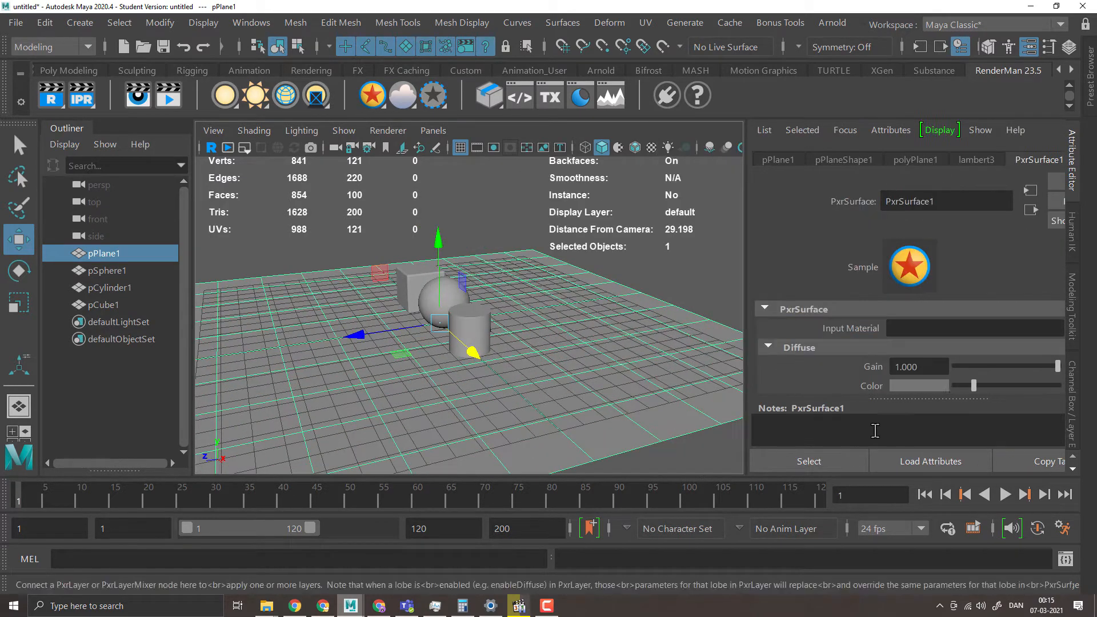
- Lighten the diffuse color of the ground plane's PxrSurface material and review the attributes of the cube's Clear_Glass material
left_click_drag(985, 386, 989, 382)
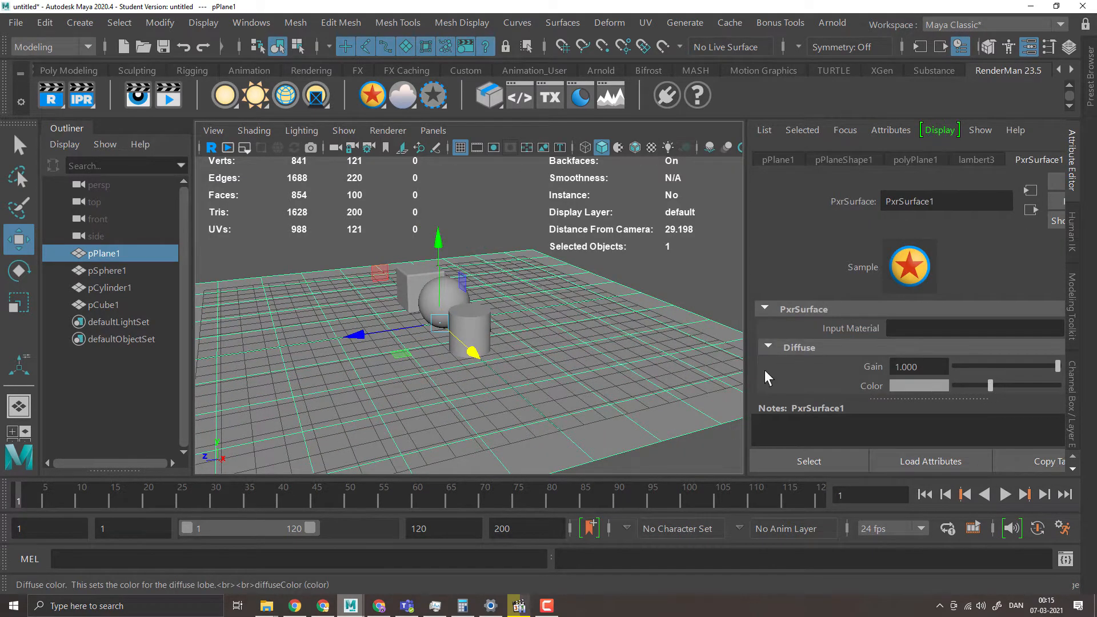
left_click(411, 281)
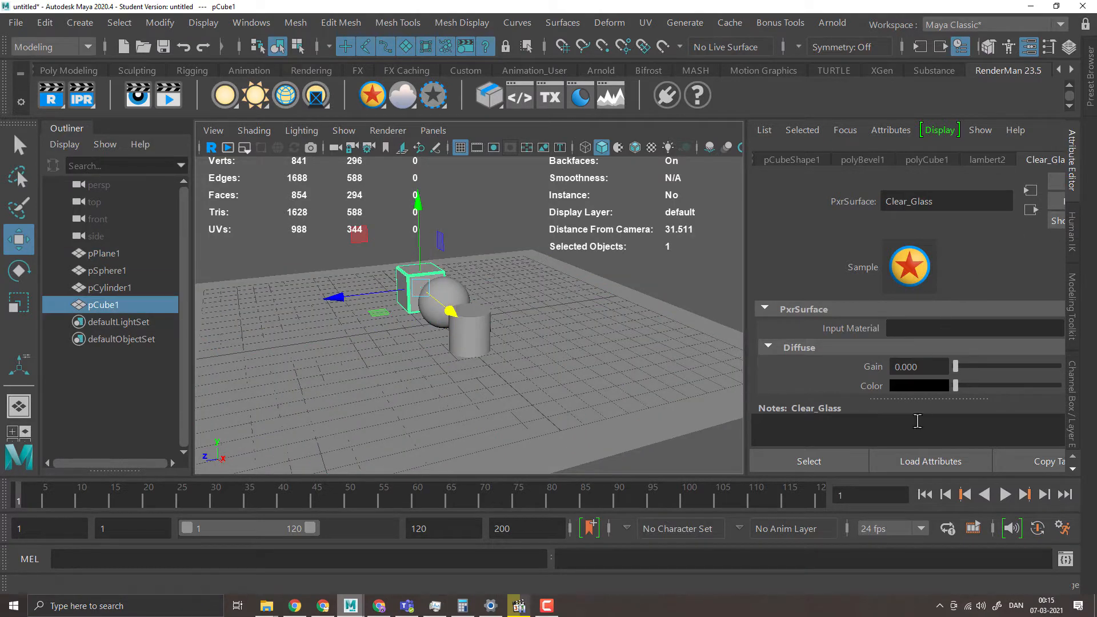
scroll(881, 386, "down", 3)
scroll(881, 384, "down", 3)
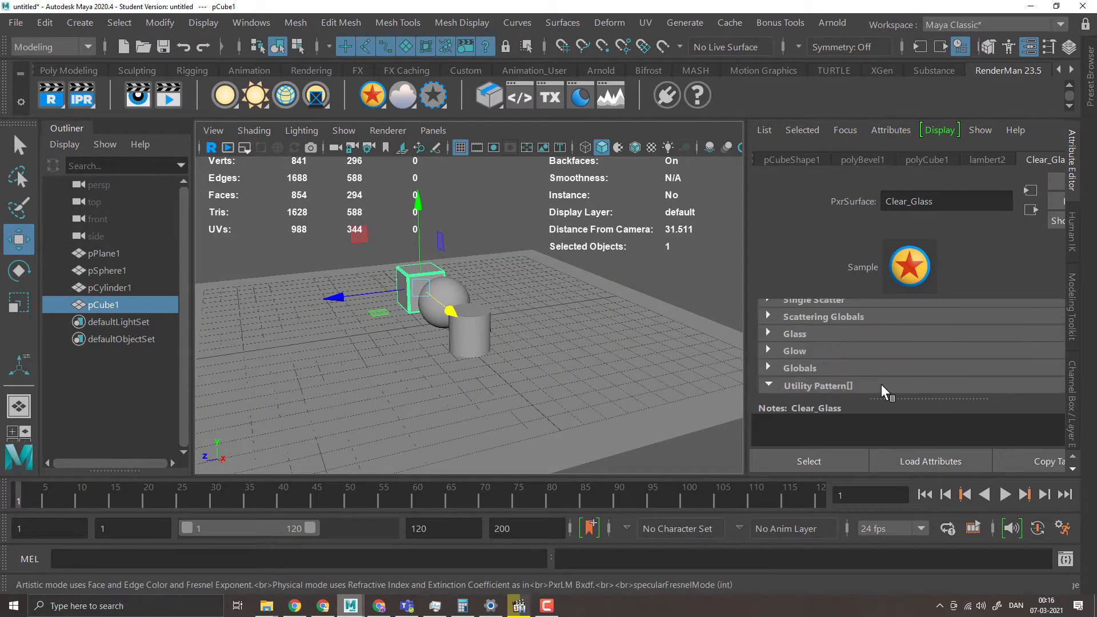
scroll(881, 384, "up", 5)
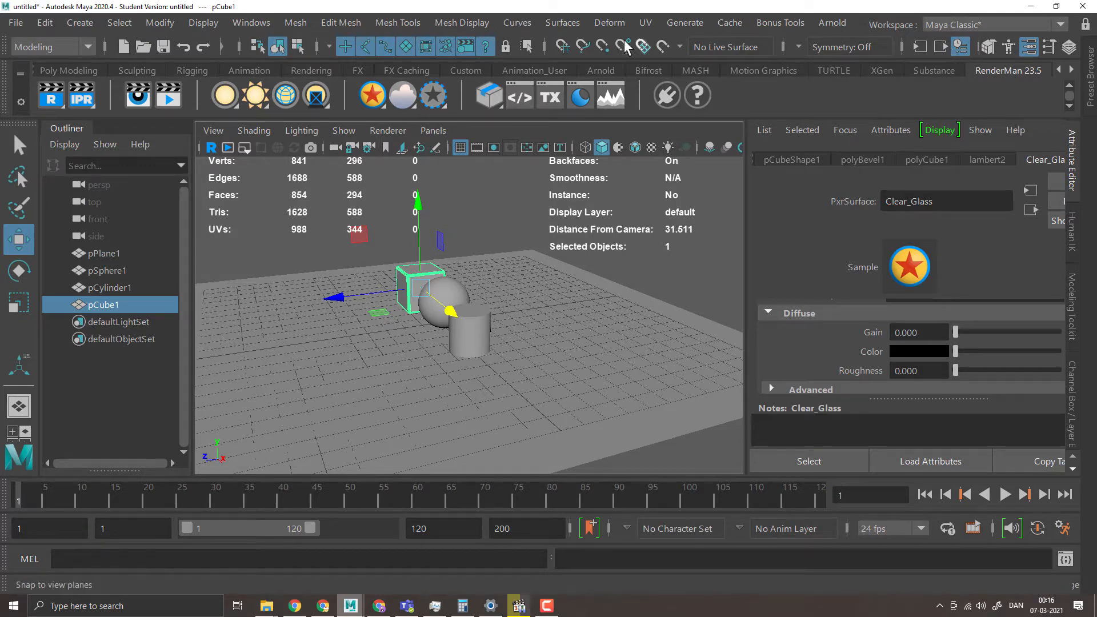
- Reveal the hidden render controls and check the RenderMan integrator in the Render Settings, leaving that window minimized
left_click(317, 48)
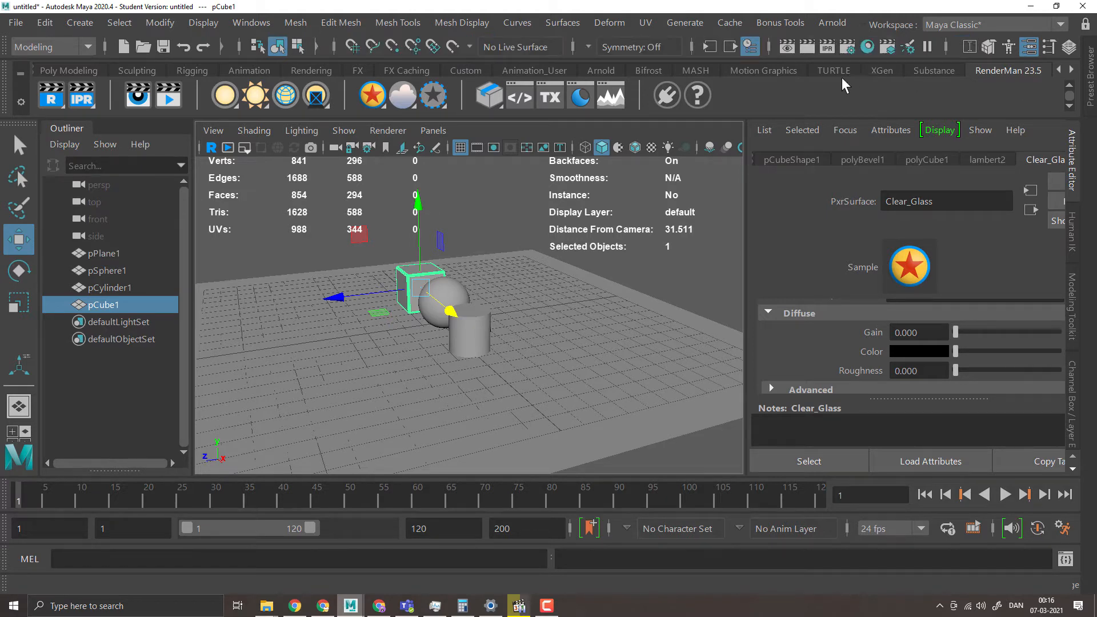
left_click(849, 52)
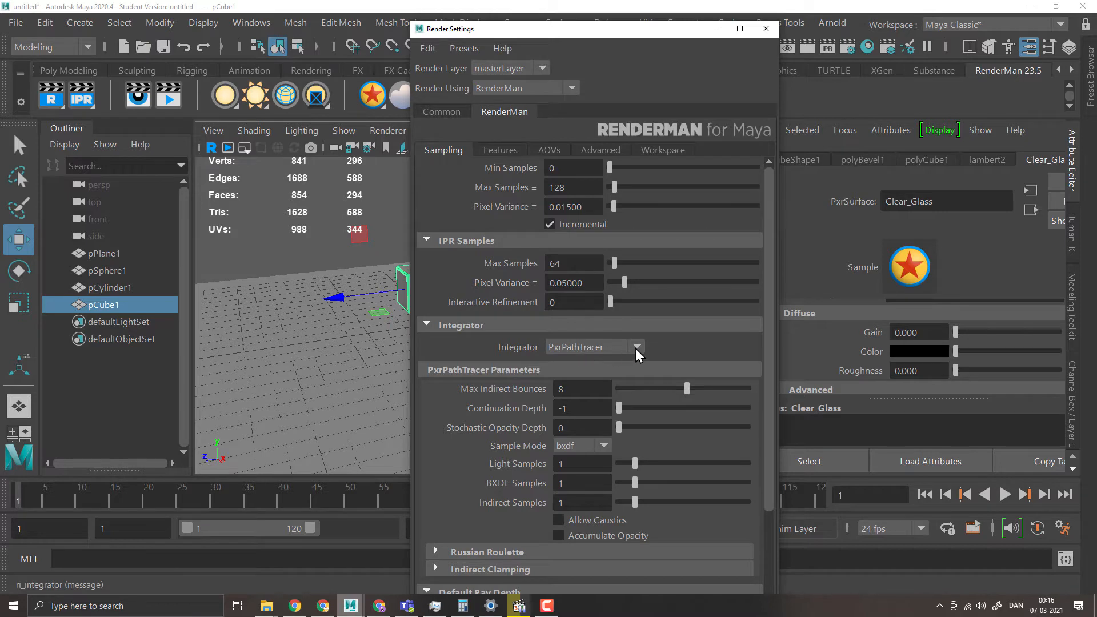
left_click(717, 32)
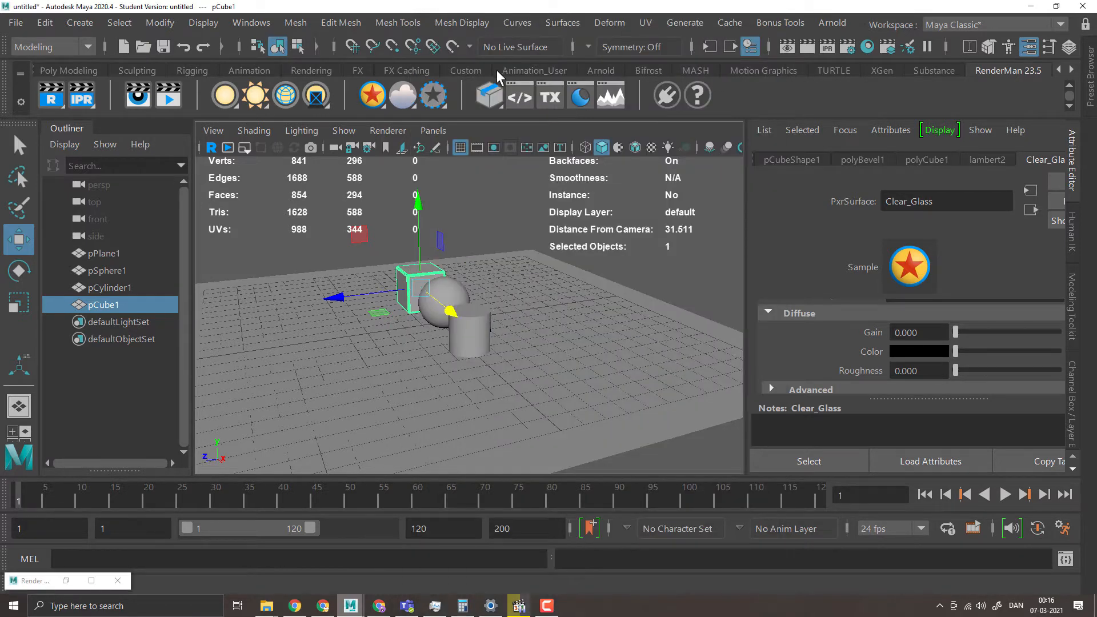
- Render the perspective view with RenderMan and enlarge the render window to inspect the glass objects, leaving it minimized
left_click(806, 47)
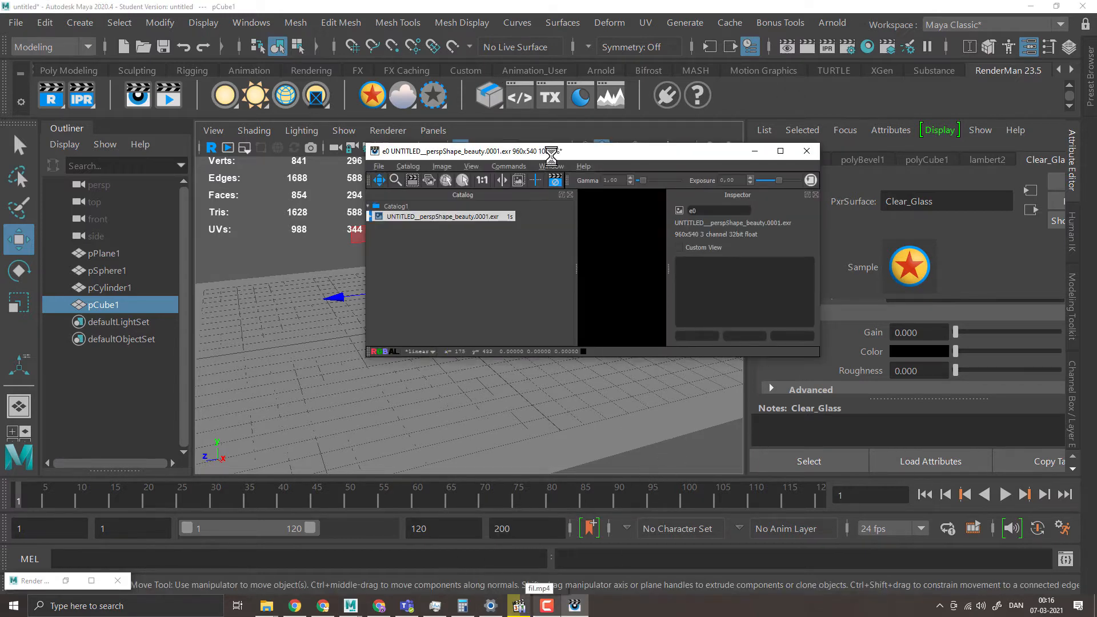
left_click_drag(551, 154, 312, 26)
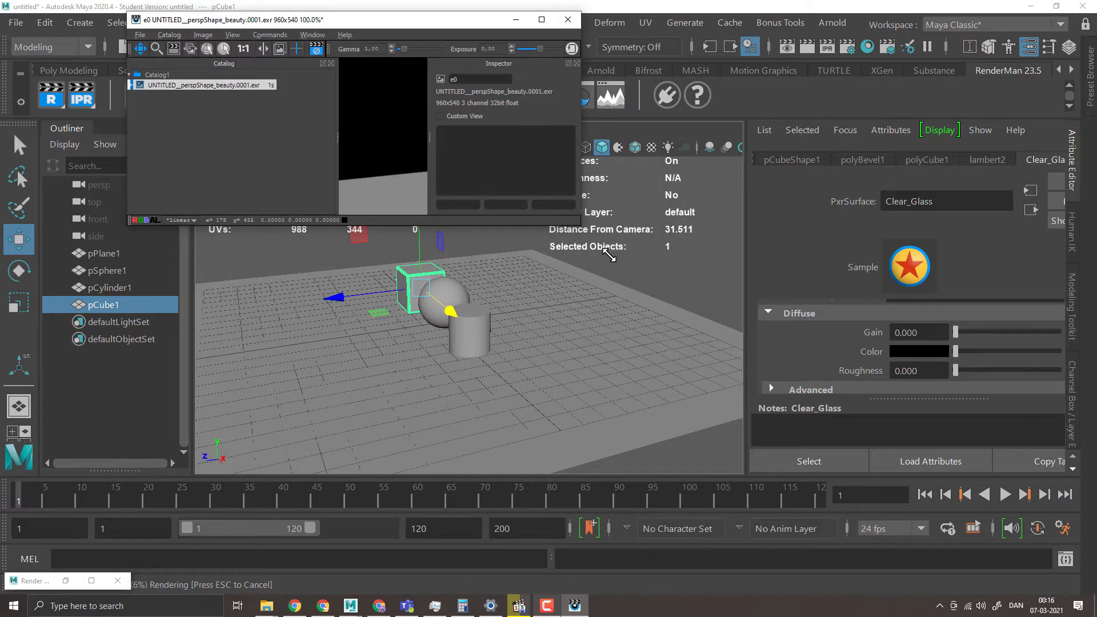
left_click_drag(582, 226, 845, 464)
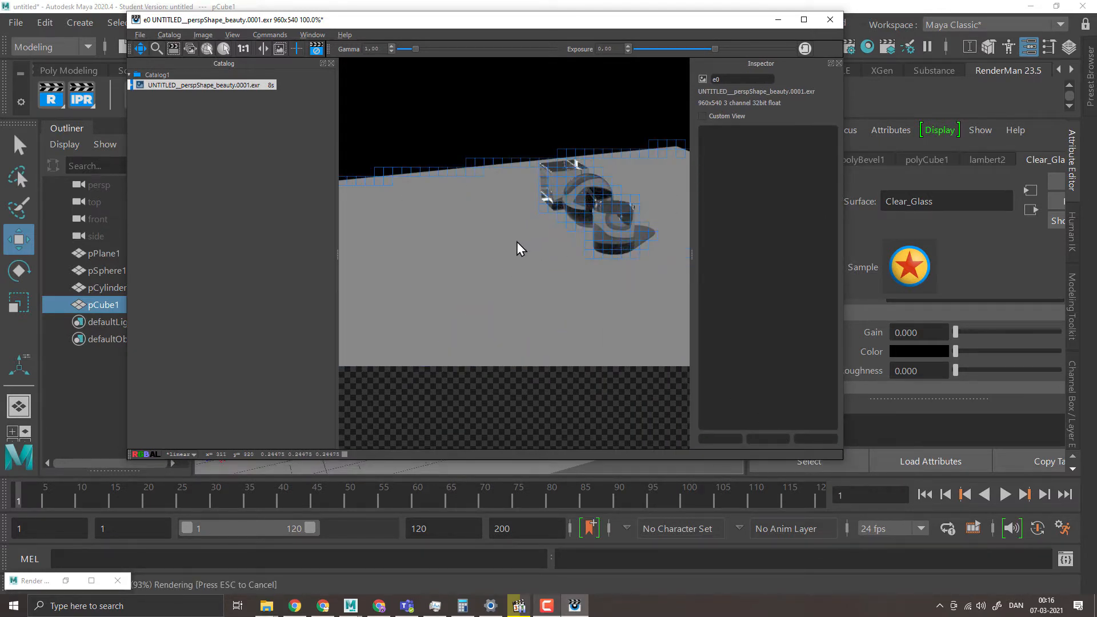
left_click(779, 20)
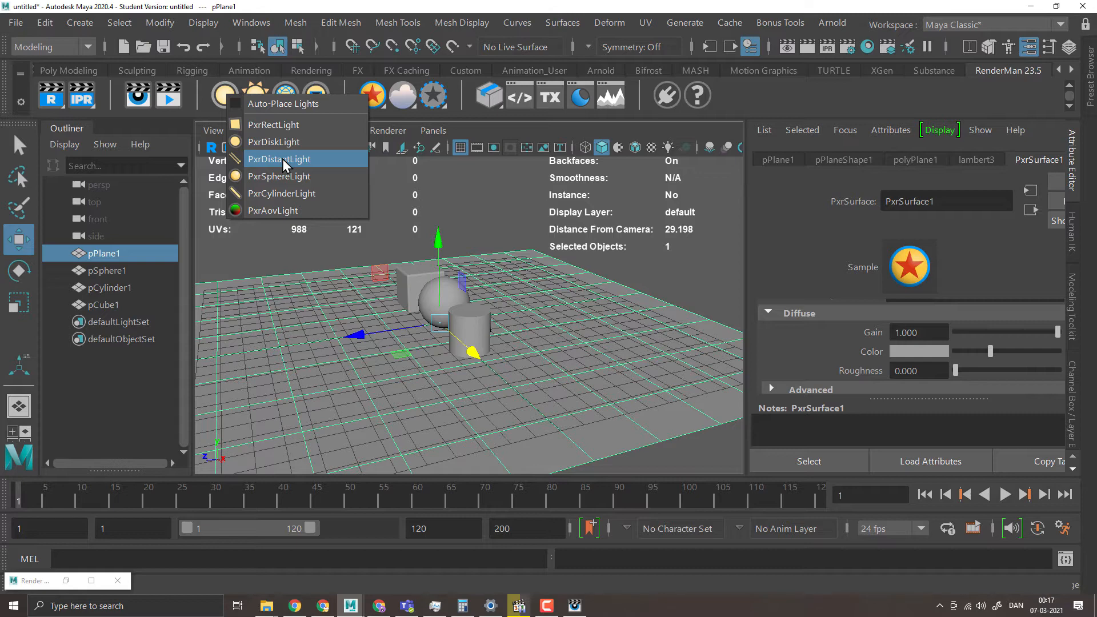
- Add a PxrRectLight and look through it to aim it down at the cube, sphere and cylinder from in front
left_click(281, 129)
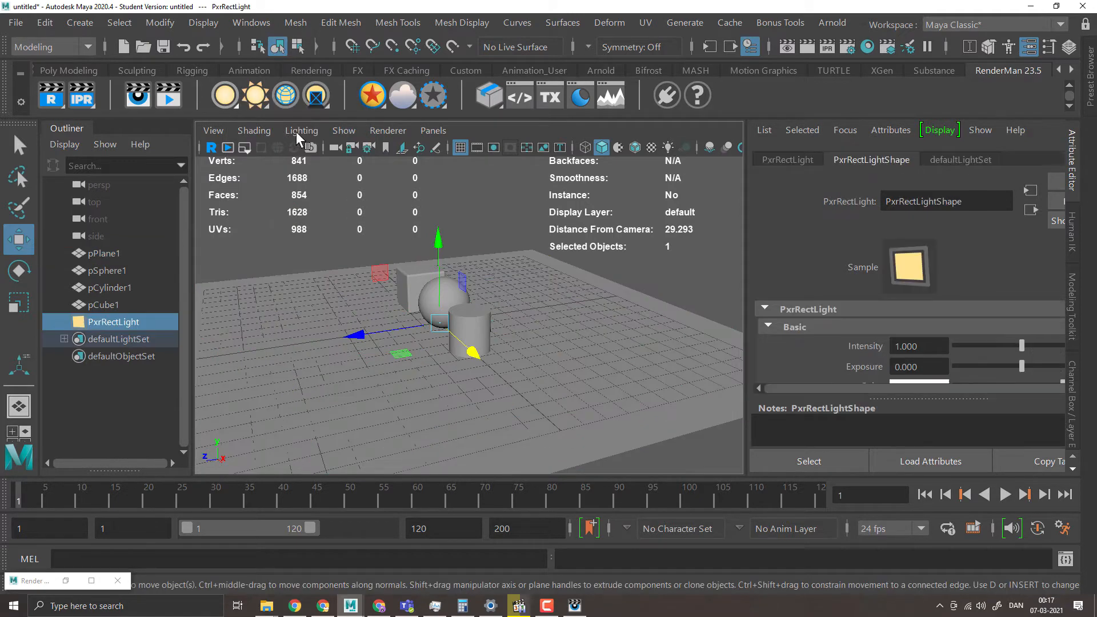
left_click(210, 131)
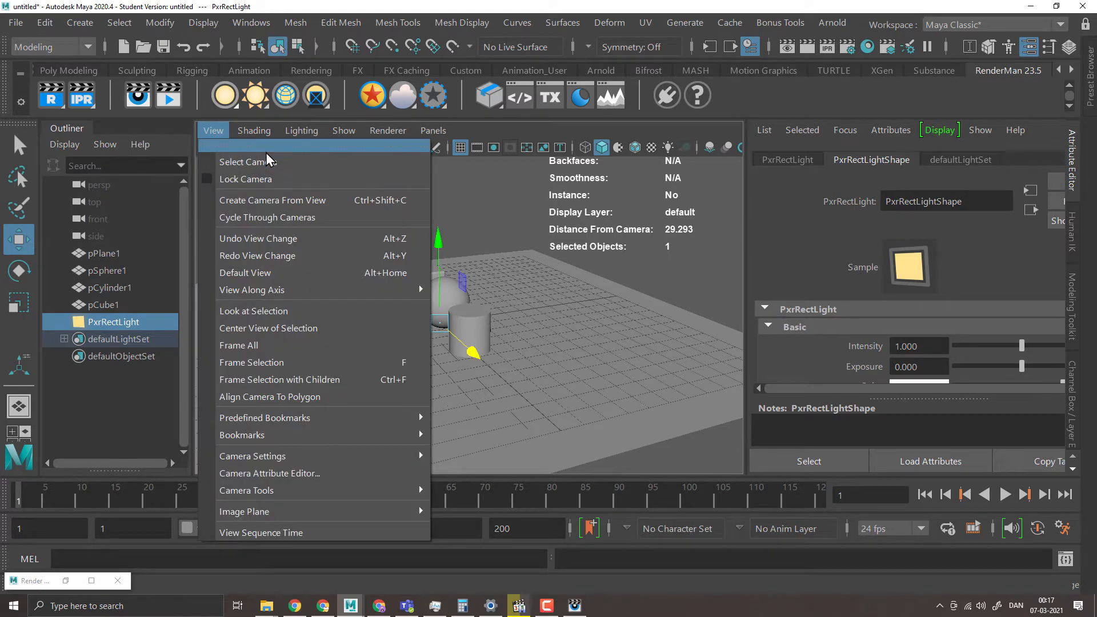
left_click(429, 128)
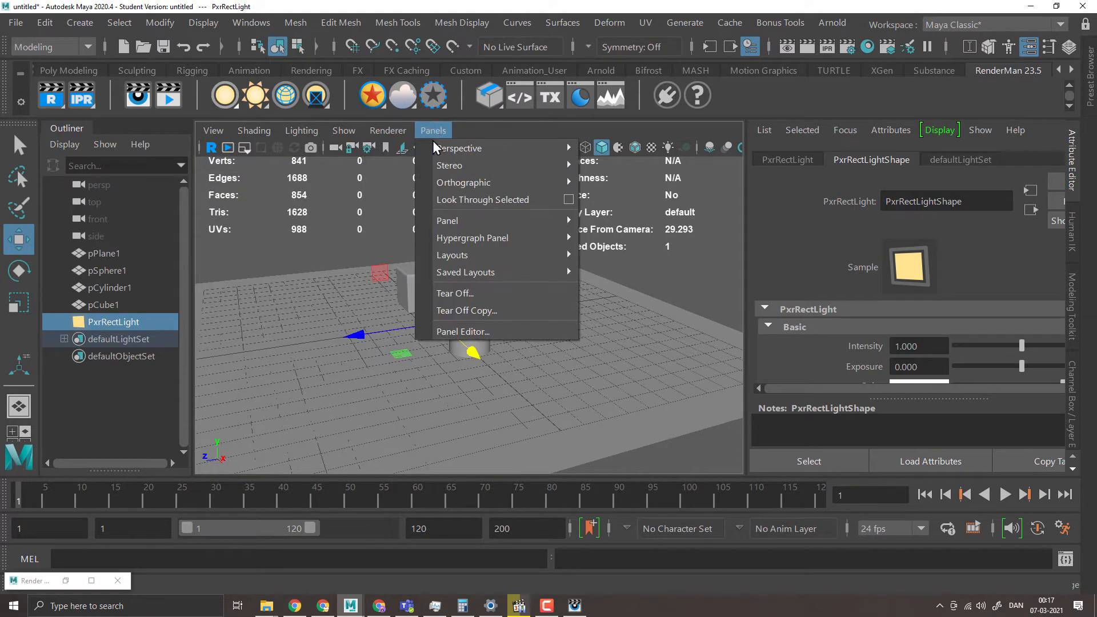
left_click(463, 199)
left_click_drag(558, 330, 542, 357, "alt")
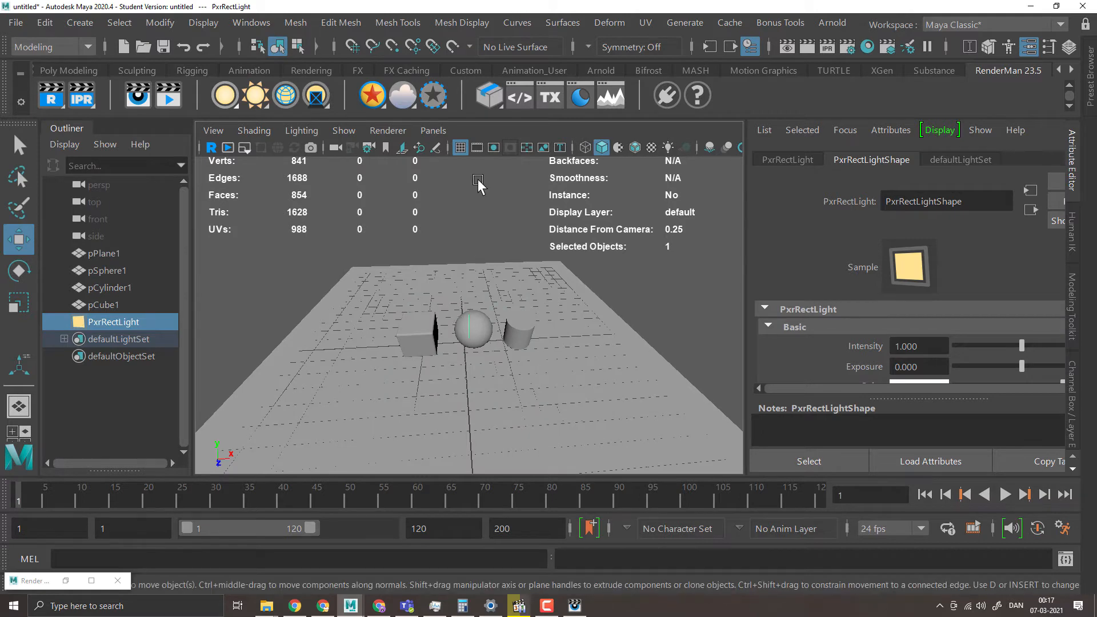
- Switch the viewport from the light's view back to the perspective camera
left_click(432, 130)
mouse_move(480, 146)
left_click(648, 145)
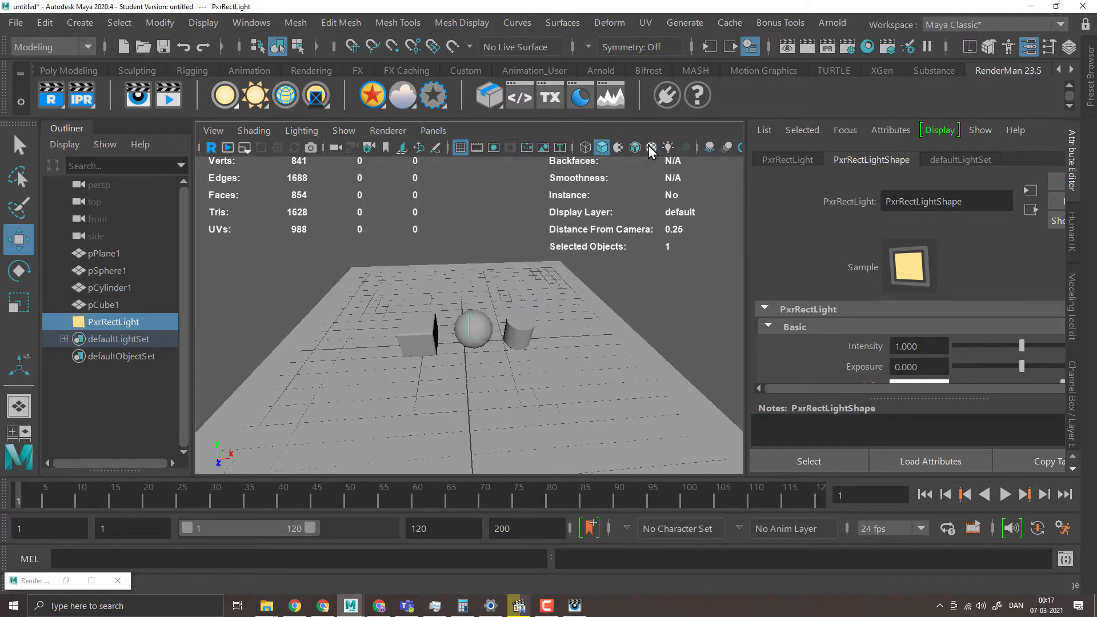
left_click(432, 130)
left_click(640, 153)
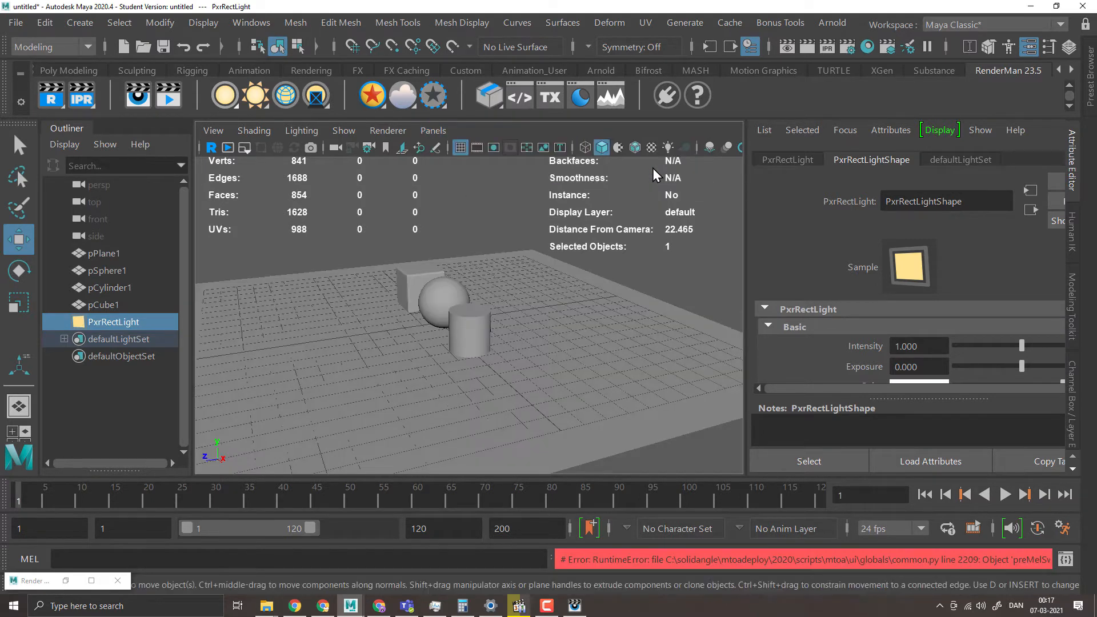
- Render the scene lit by the PxrRectLight and reposition the render window to inspect the image
left_click(806, 50)
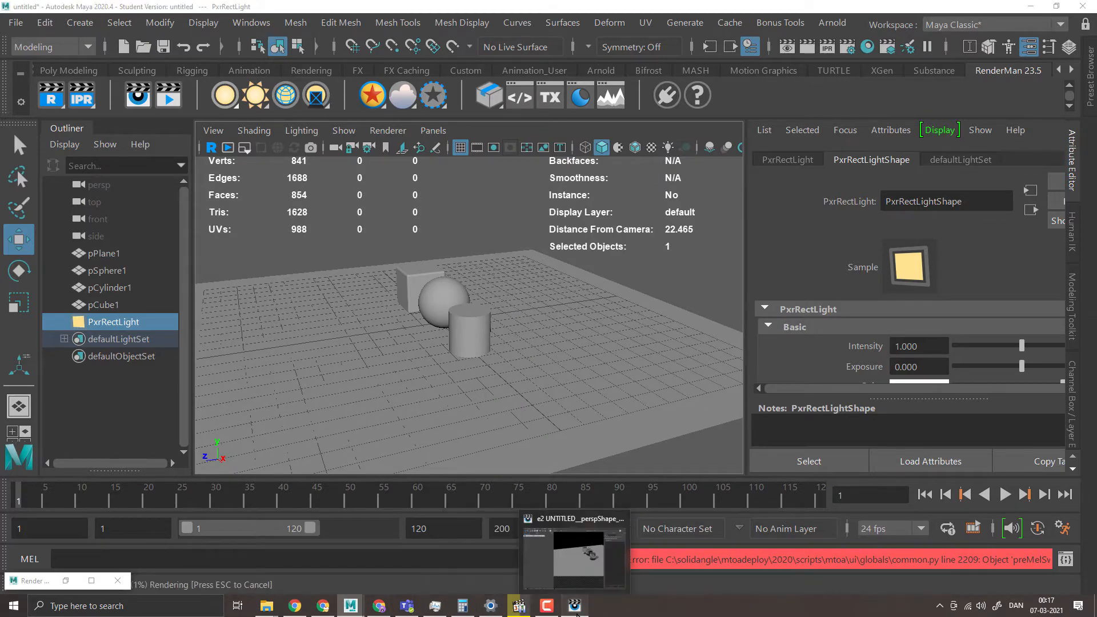
left_click(575, 607)
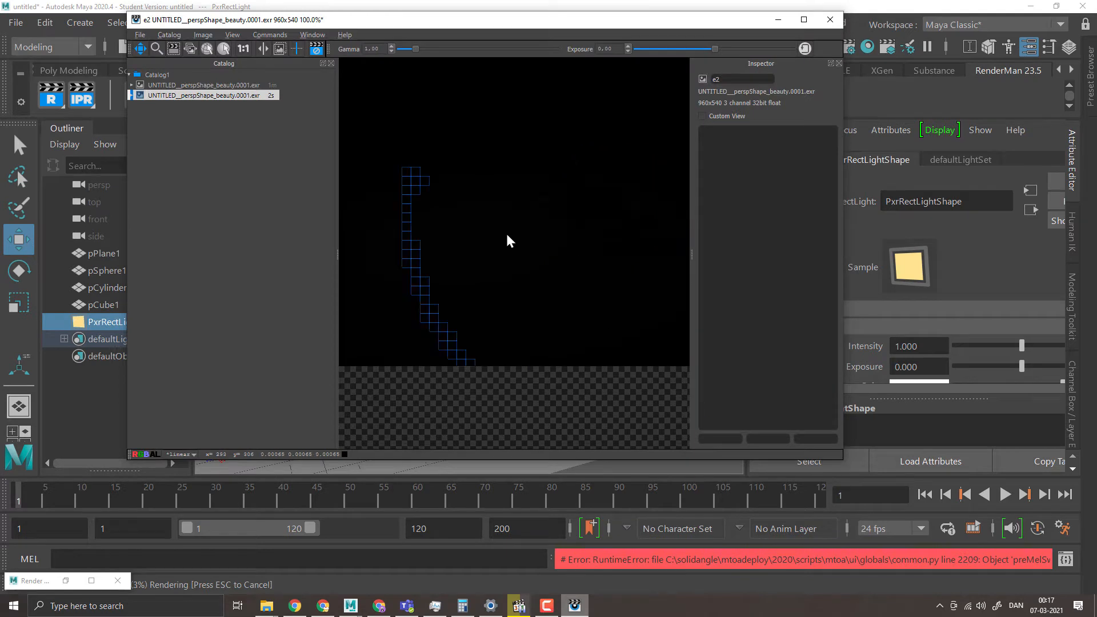
left_click_drag(427, 23, 298, 50)
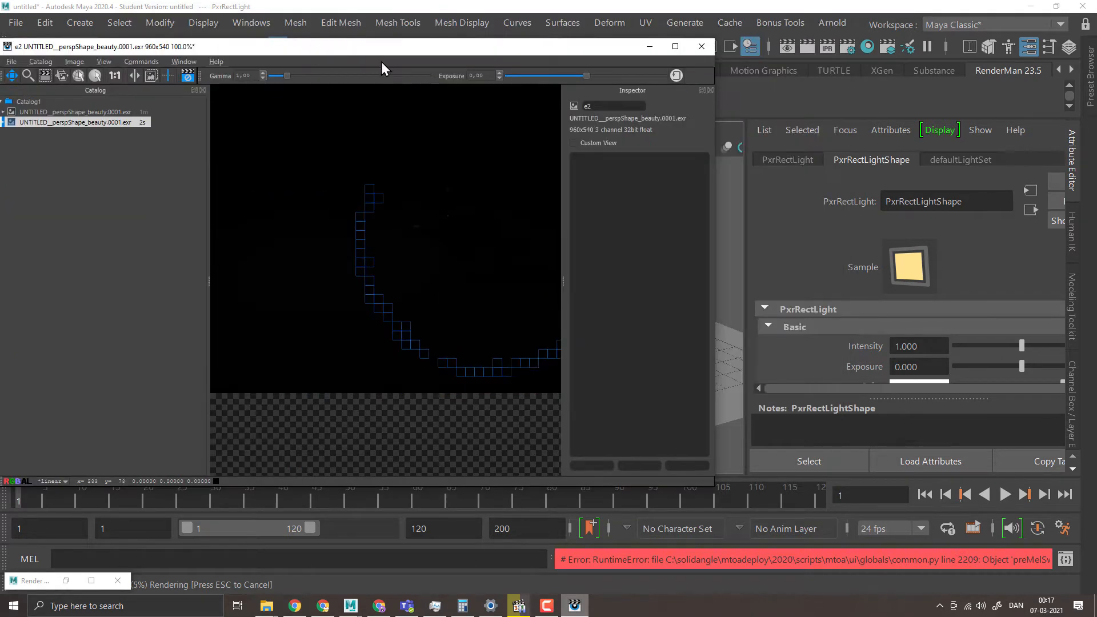
left_click_drag(381, 62, 408, 72)
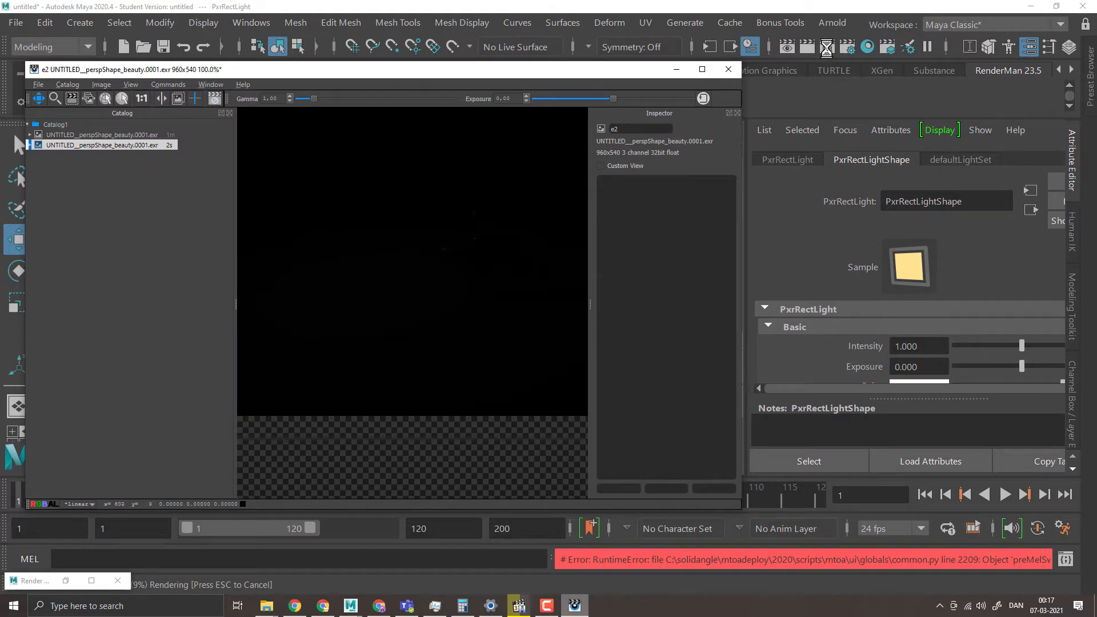
- Set the PxrRectLight's intensity to 100 and start an interactive IPR render of the scene
left_click(931, 351)
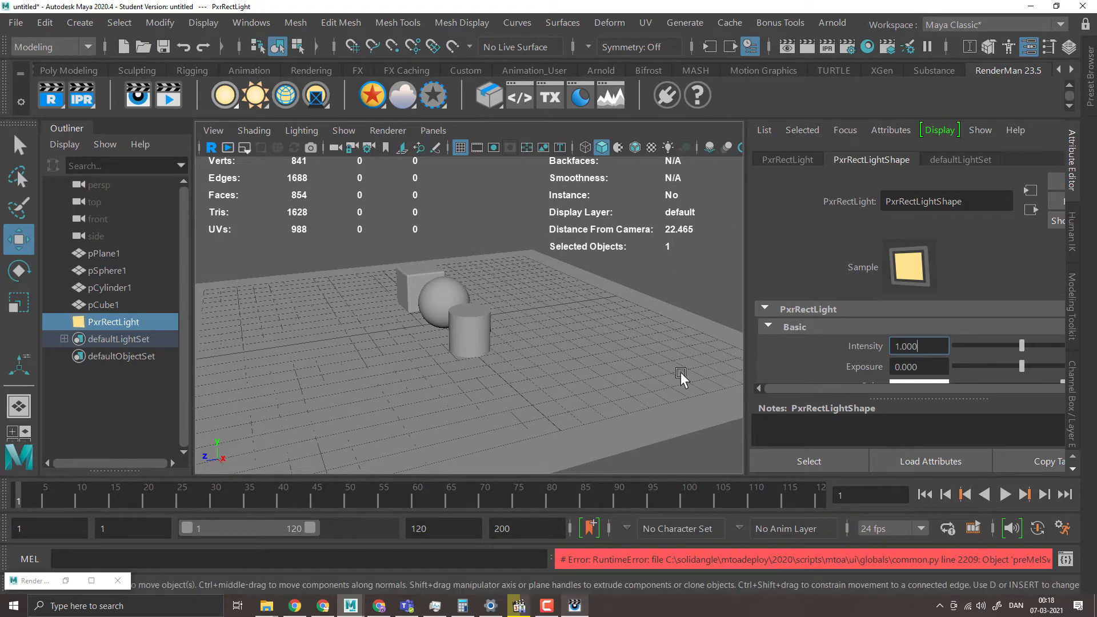
left_click(921, 346)
type("100")
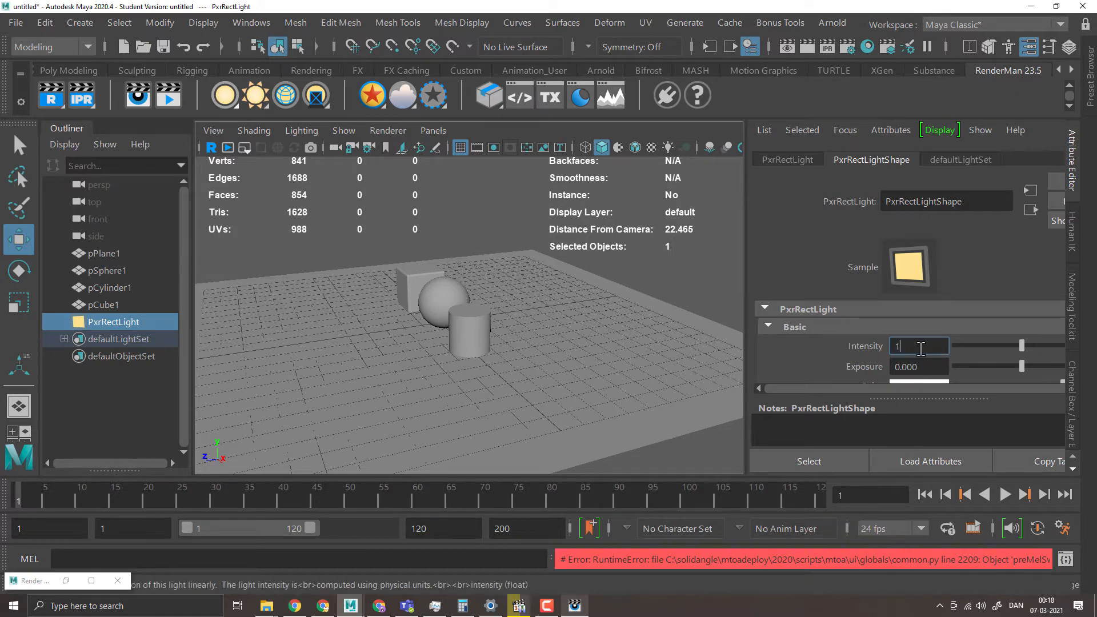
key("Return")
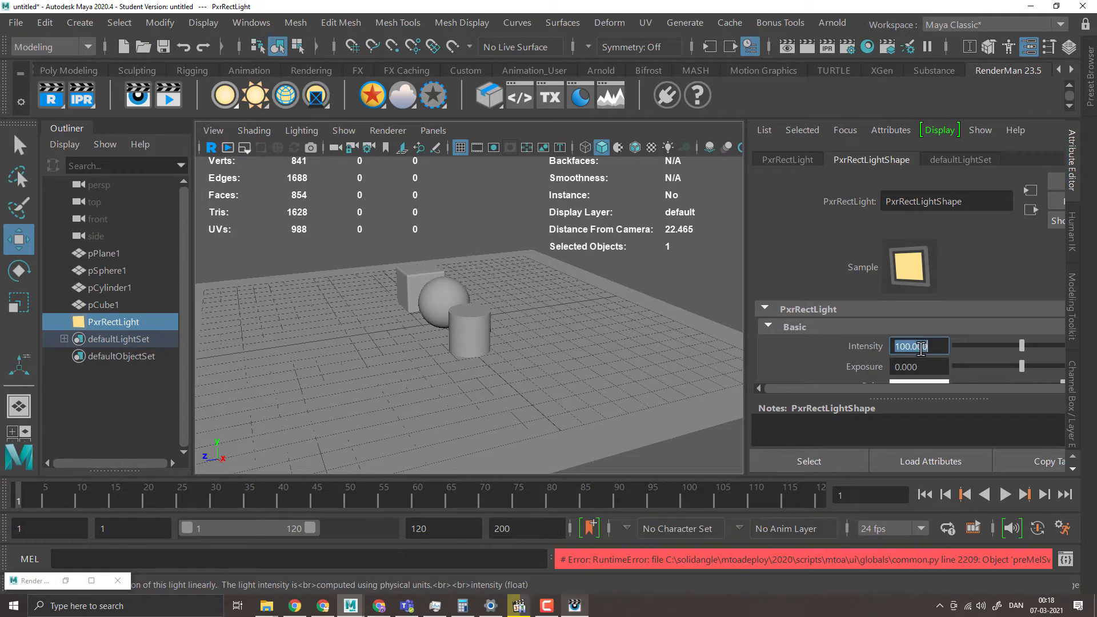
left_click(827, 51)
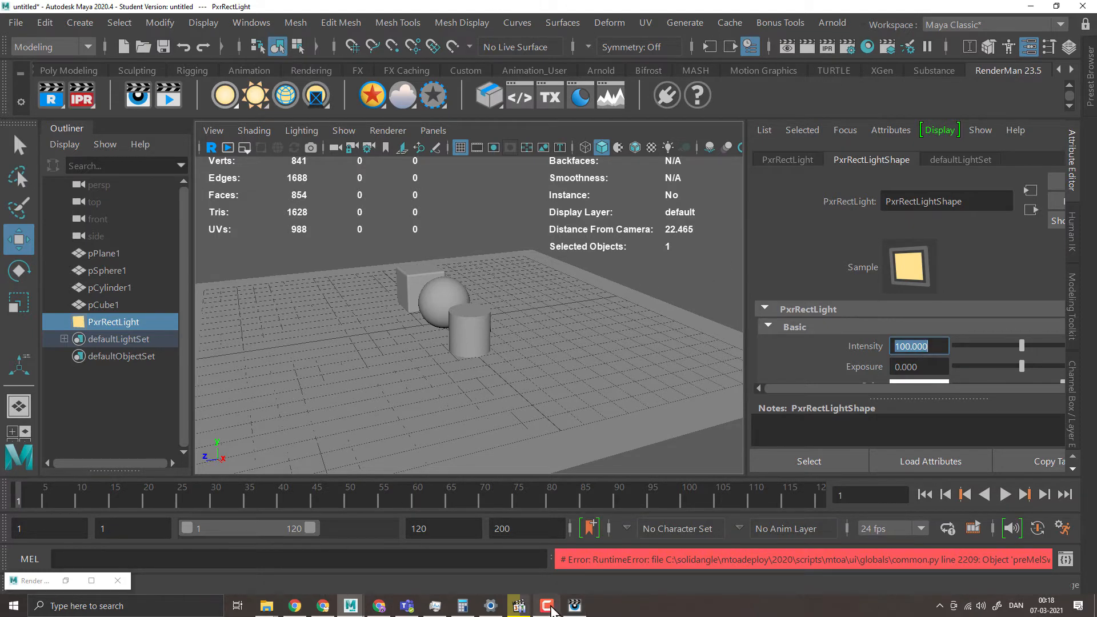
left_click(575, 606)
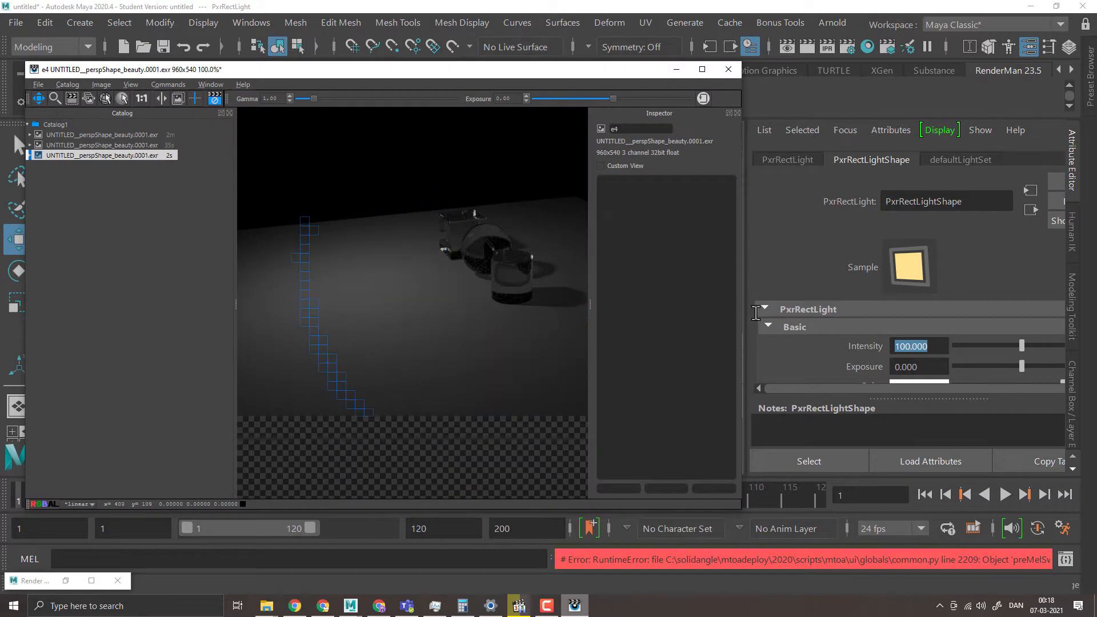
- Raise the PxrRectLight's intensity to 1000 and place the interactive render window beside the viewport to check it
left_click(933, 345)
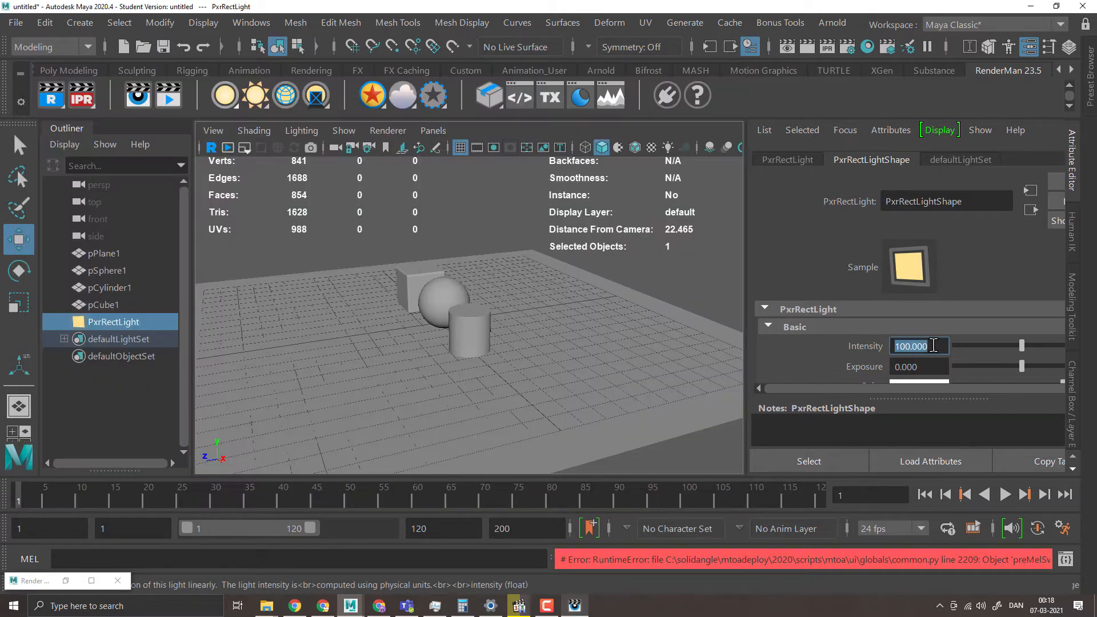
type("10")
key("Return")
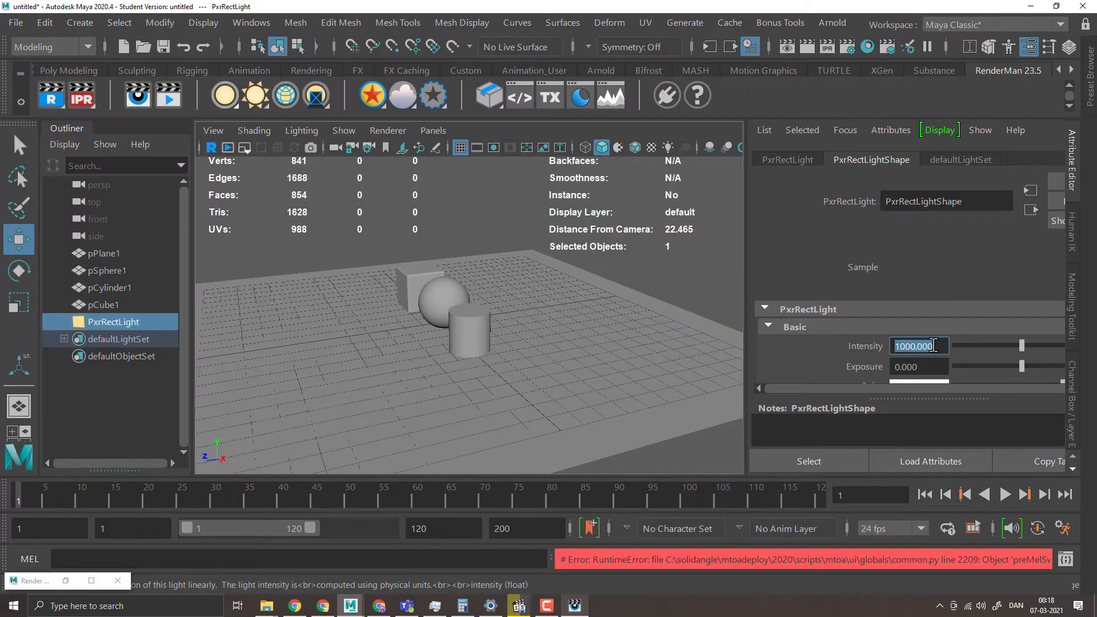
left_click(575, 605)
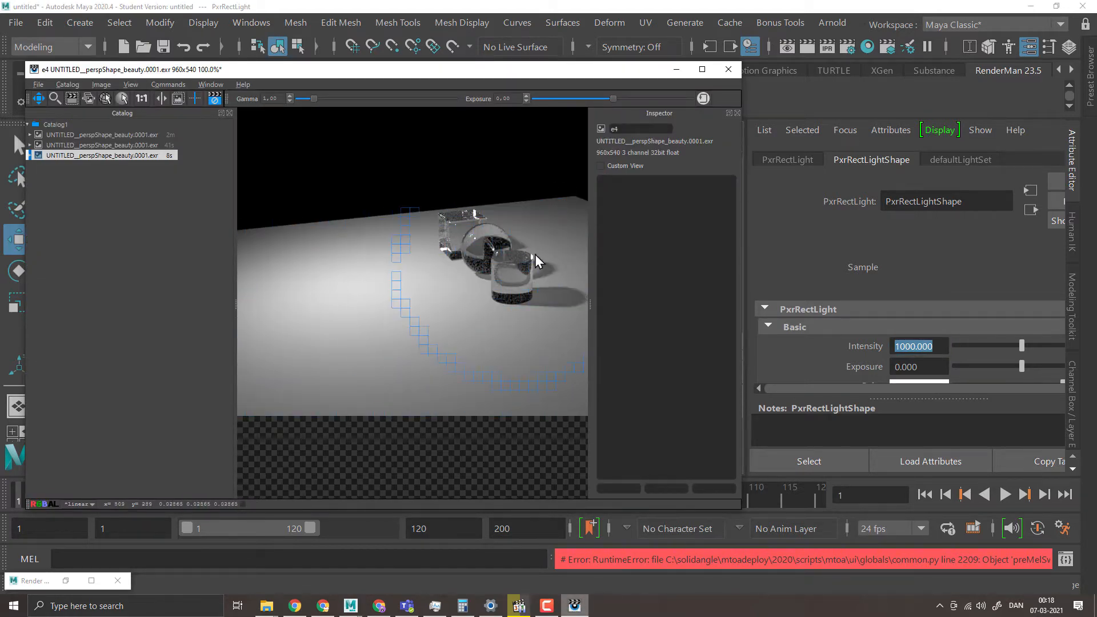
left_click_drag(551, 71, 824, 99)
left_click_drag(988, 139, 976, 135)
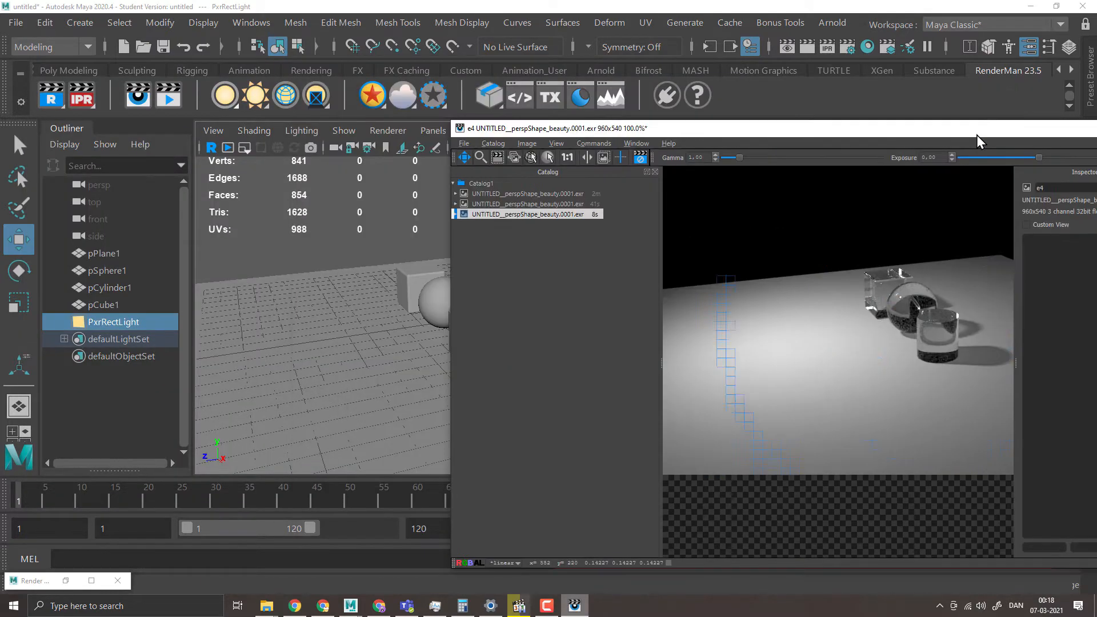
- Orbit the perspective view so the cube is nearest and examine the glass objects' shadows in the interactive render
left_click(393, 330)
left_click_drag(392, 329, 497, 509, "alt")
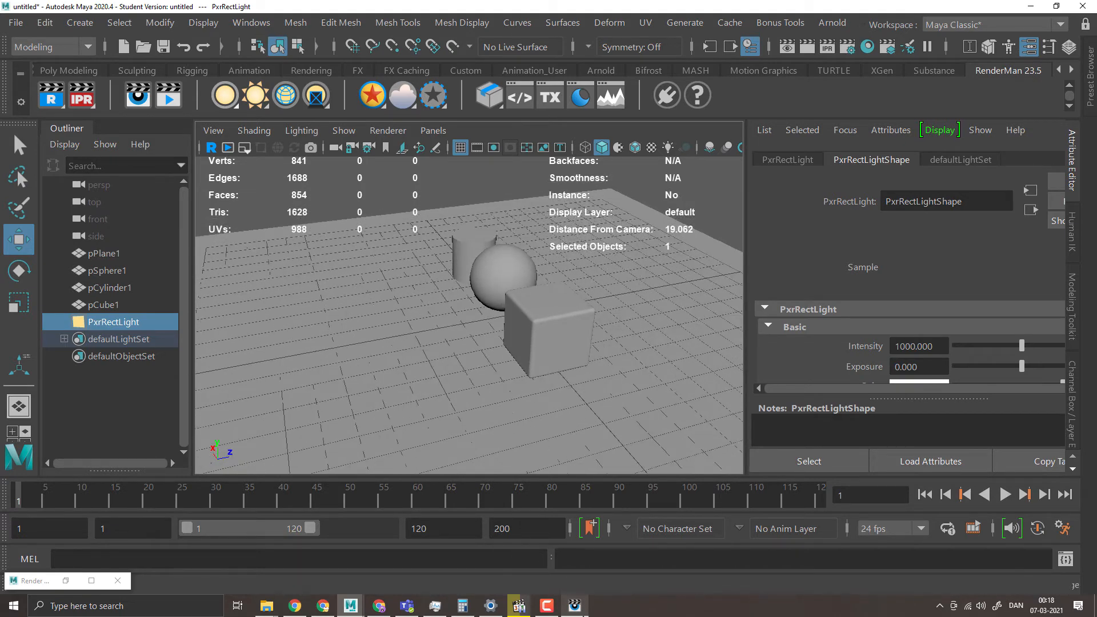
left_click(574, 605)
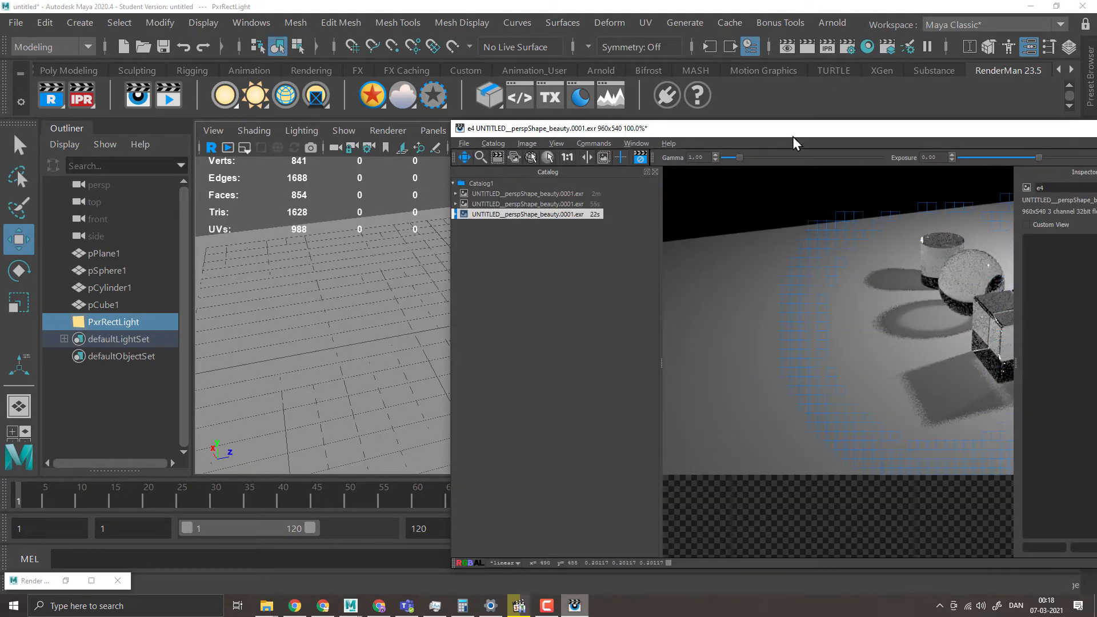
left_click_drag(773, 131, 416, 105)
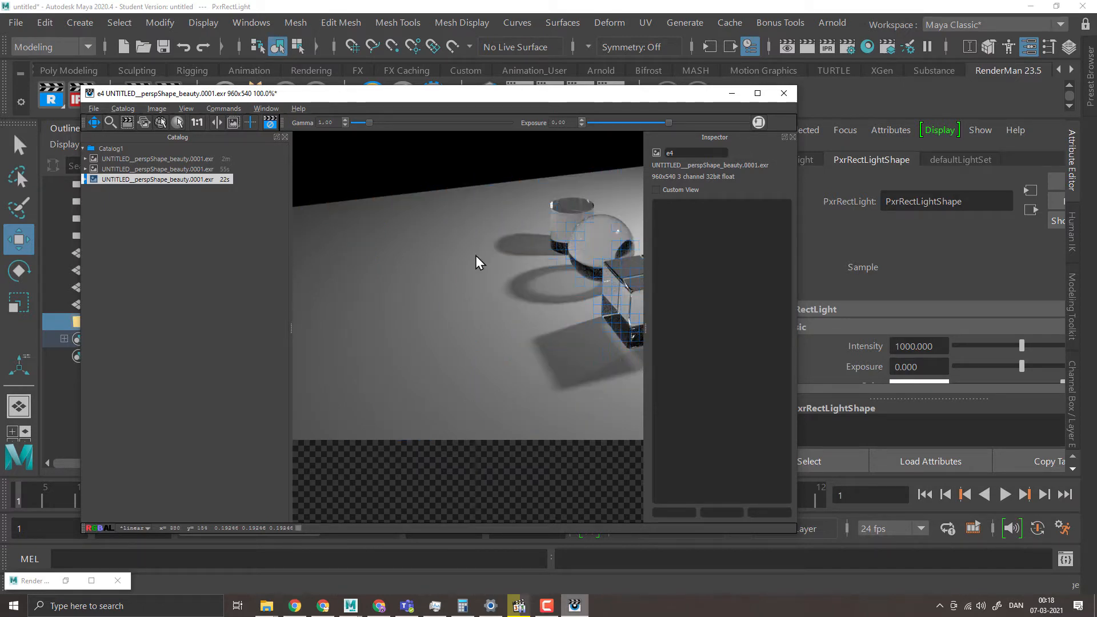
left_click(732, 93)
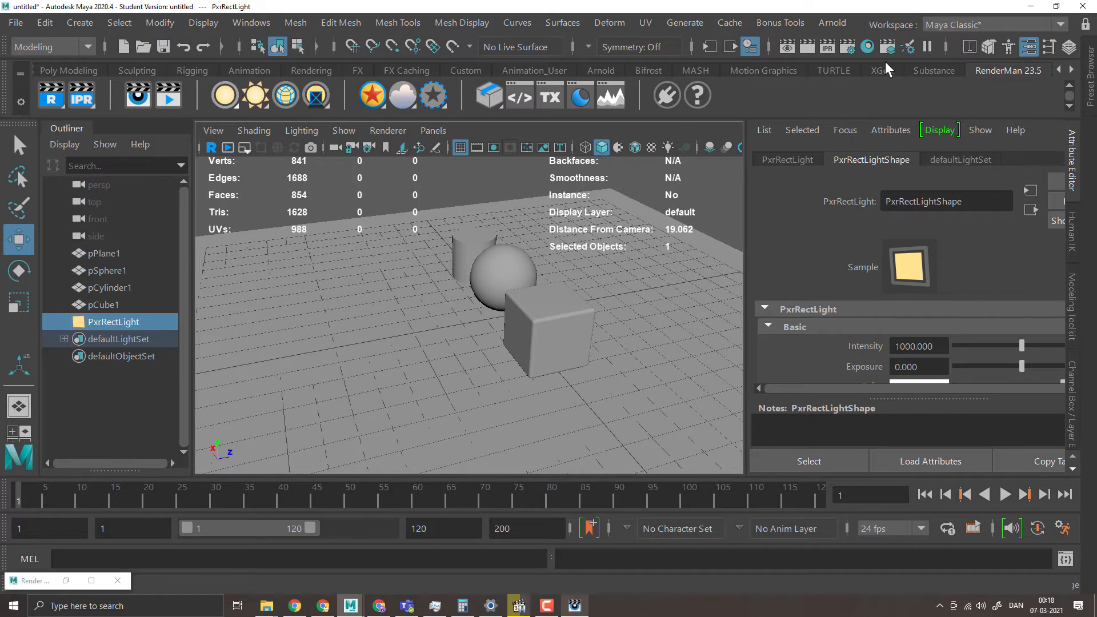
- Switch the RenderMan integrator to PxrVCM in the render settings, check its Photon Guiding parameters, and put the settings window away
left_click(845, 47)
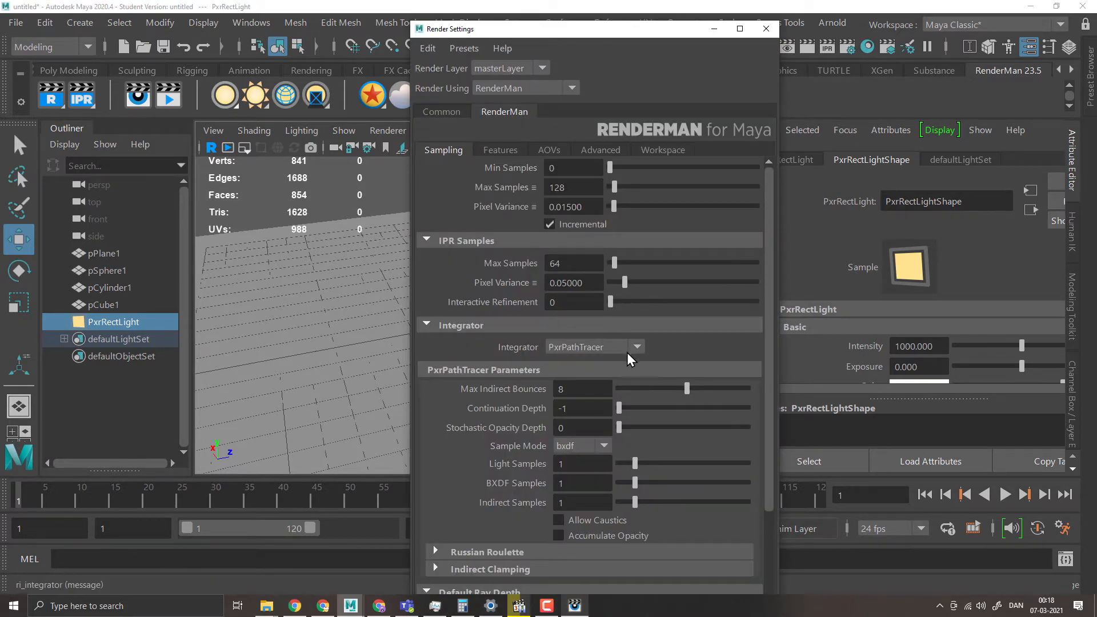
left_click(610, 346)
left_click(590, 442)
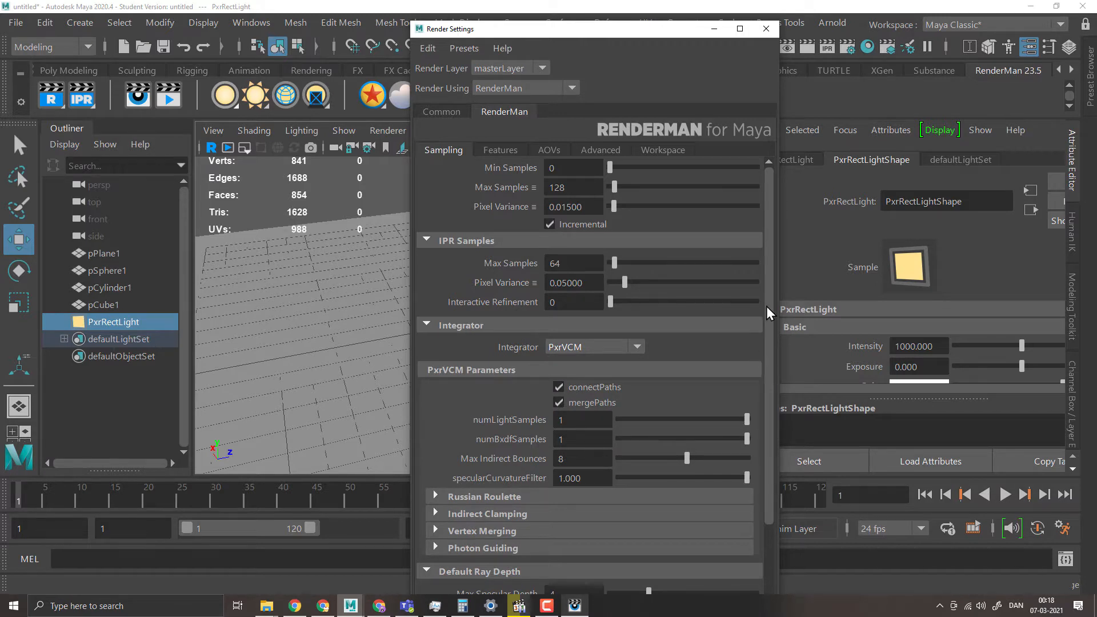
left_click_drag(766, 307, 767, 431)
left_click(484, 452)
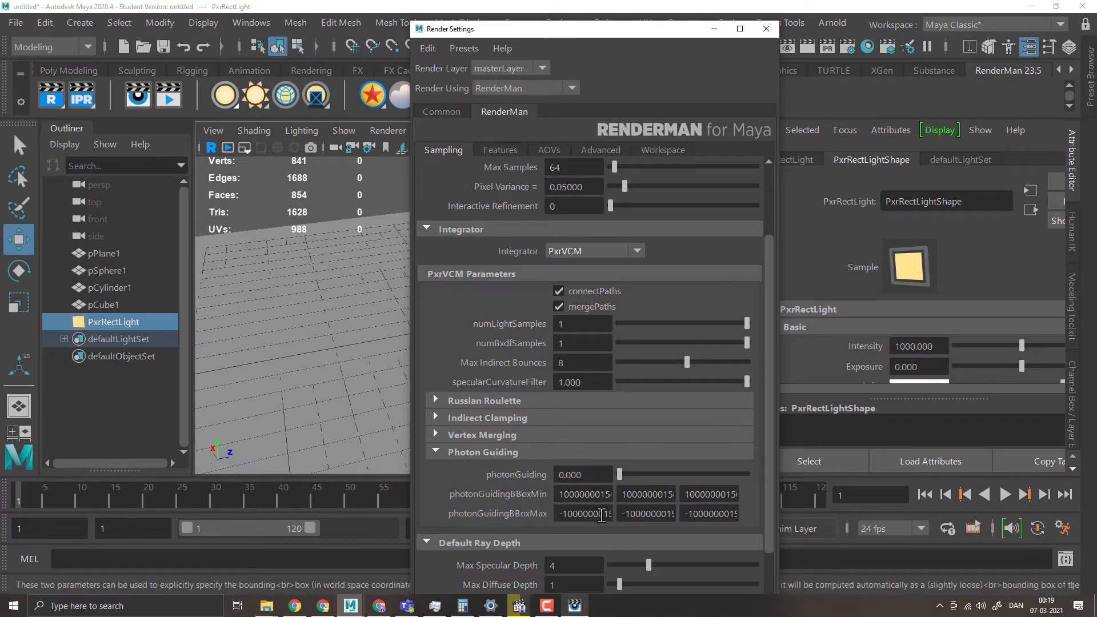
left_click(467, 450)
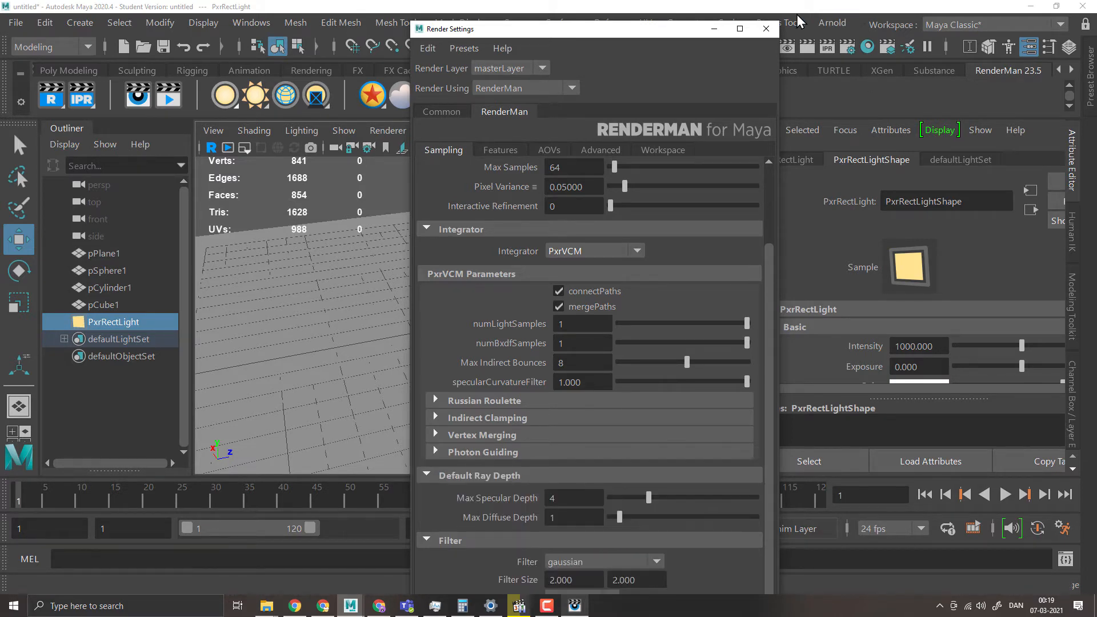
left_click(714, 29)
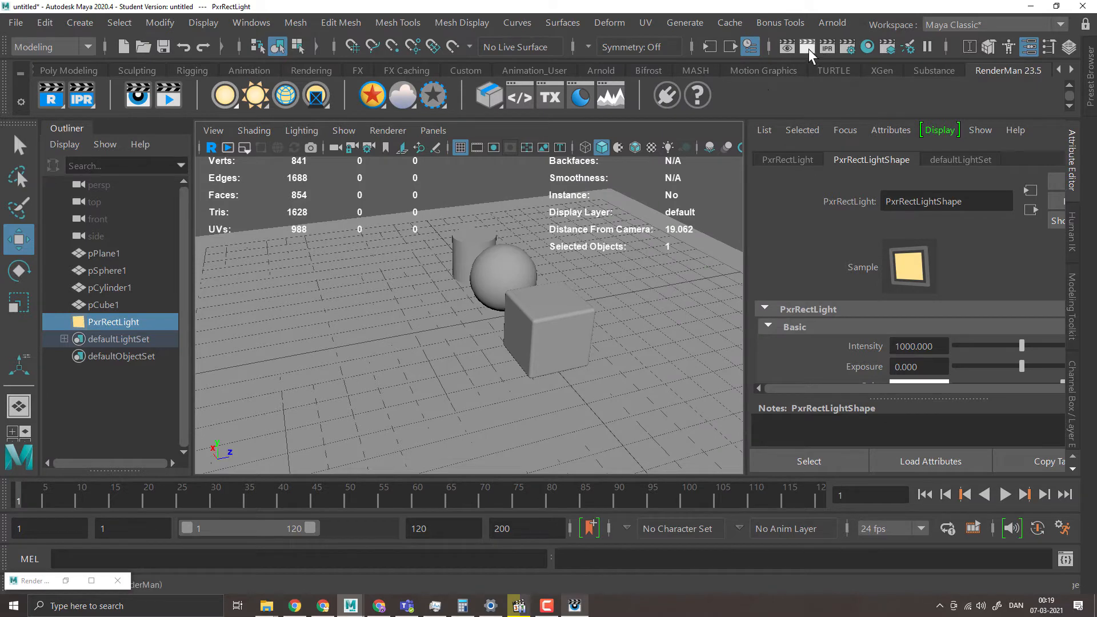
- Widen the render window and compare the PxrVCM render of the glass objects with the previous catalog image
left_click(578, 599)
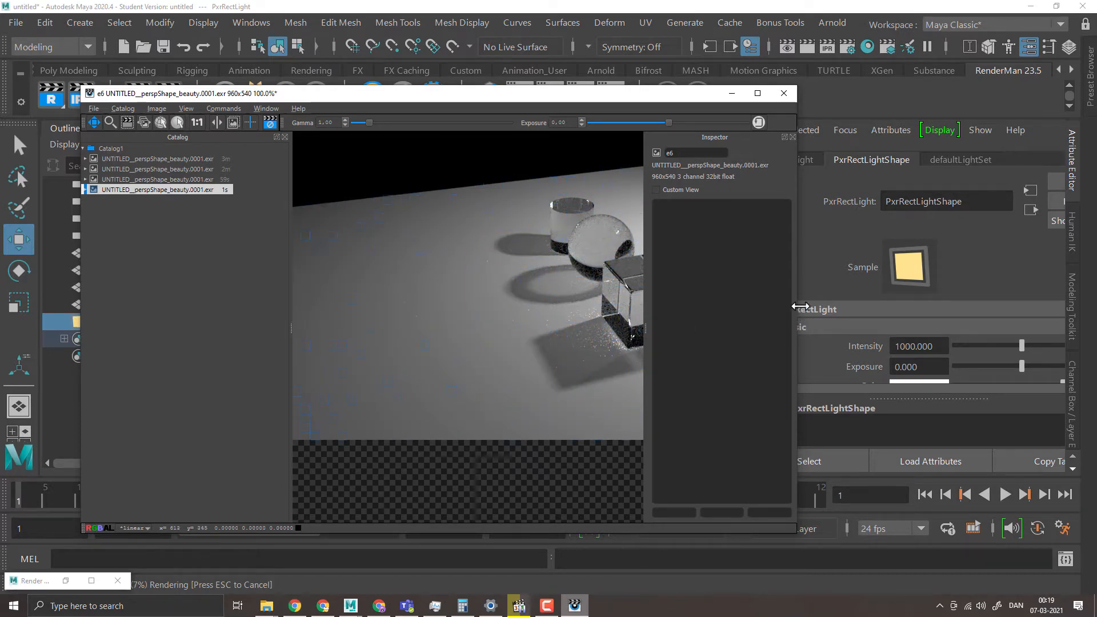
left_click_drag(796, 307, 962, 304)
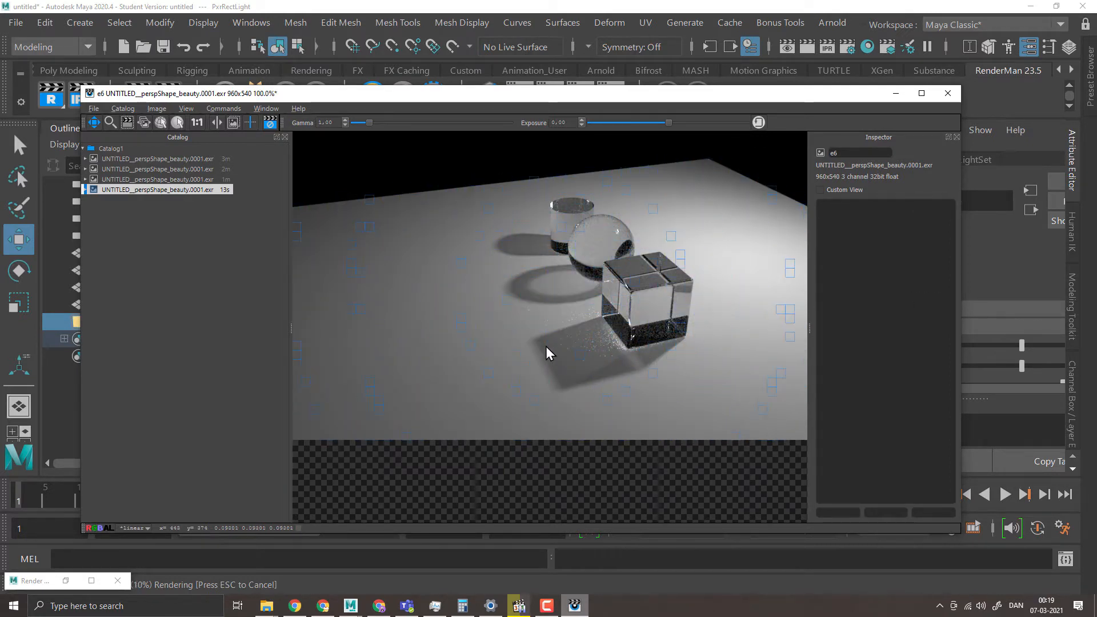
left_click(119, 582)
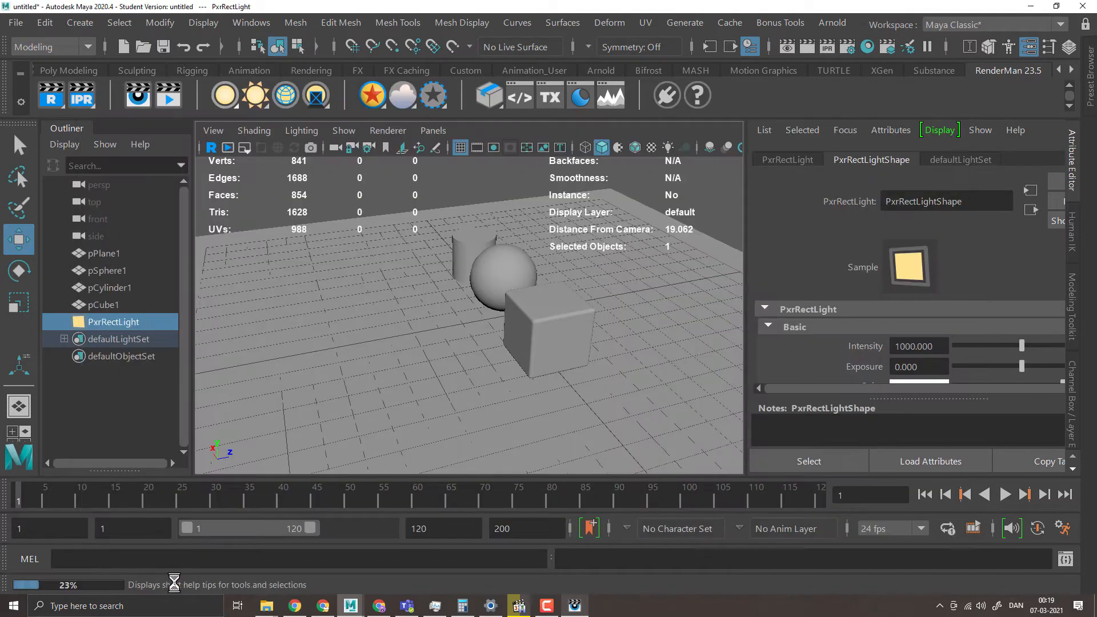
left_click(572, 607)
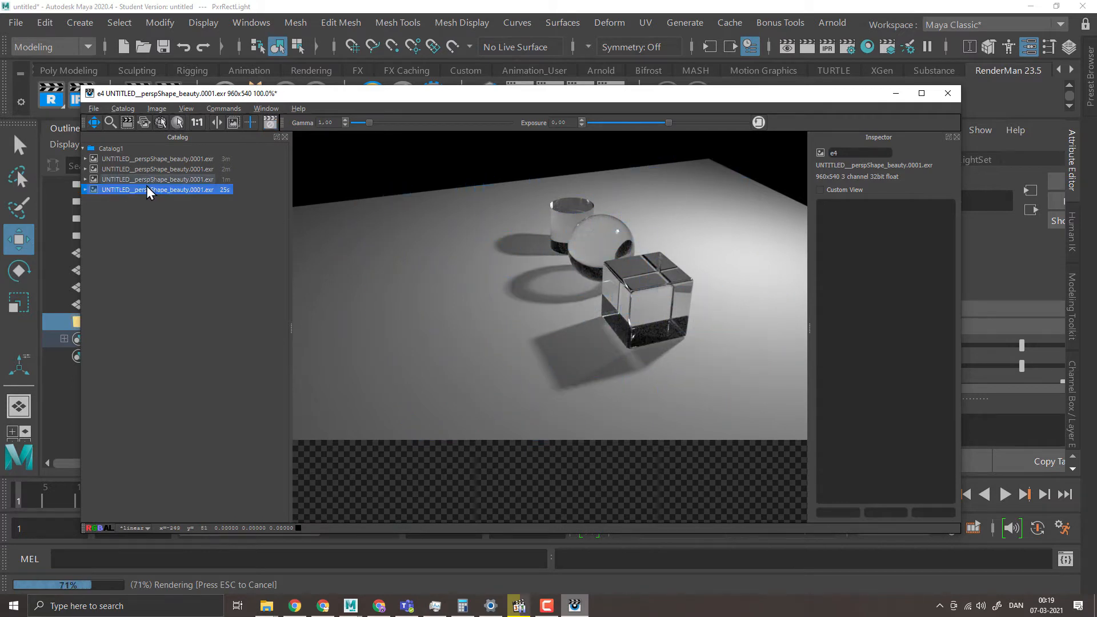
key("Up")
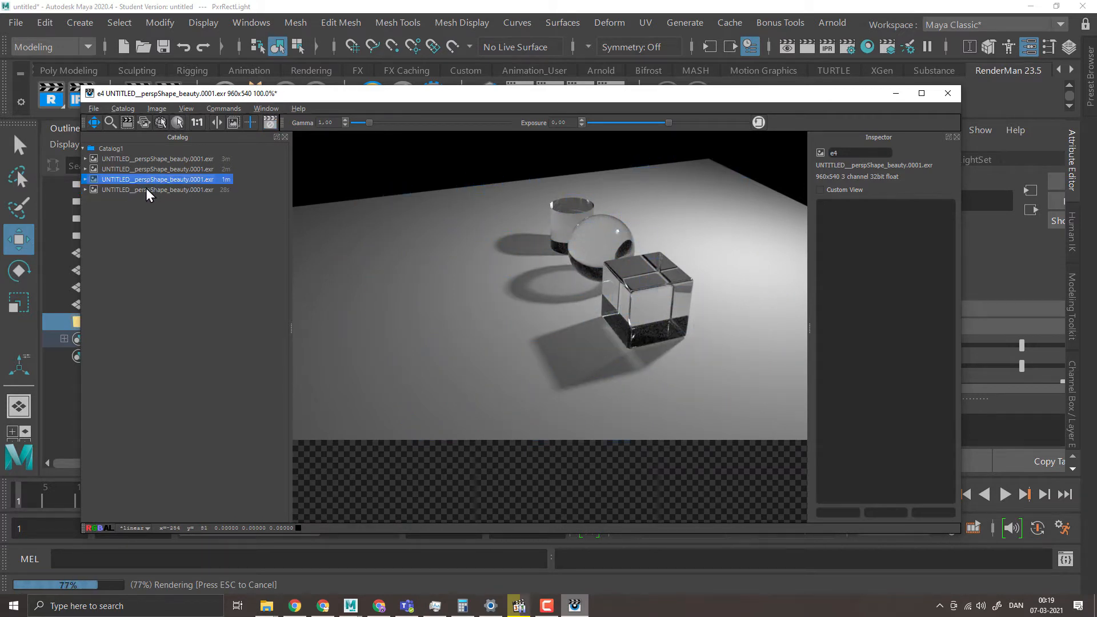
left_click(142, 191)
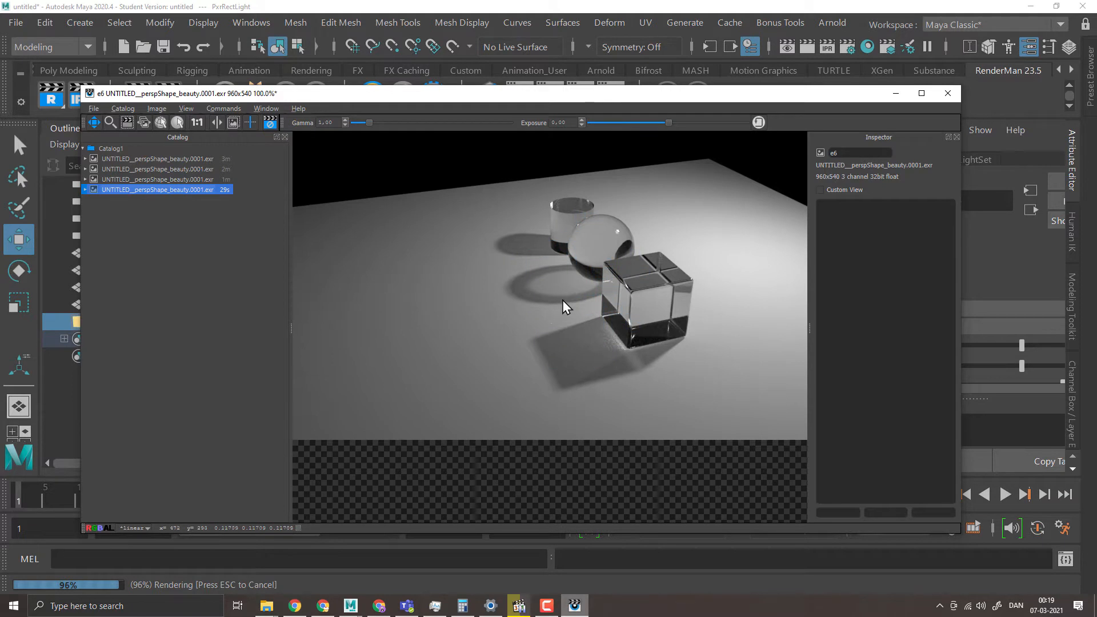
left_click(895, 94)
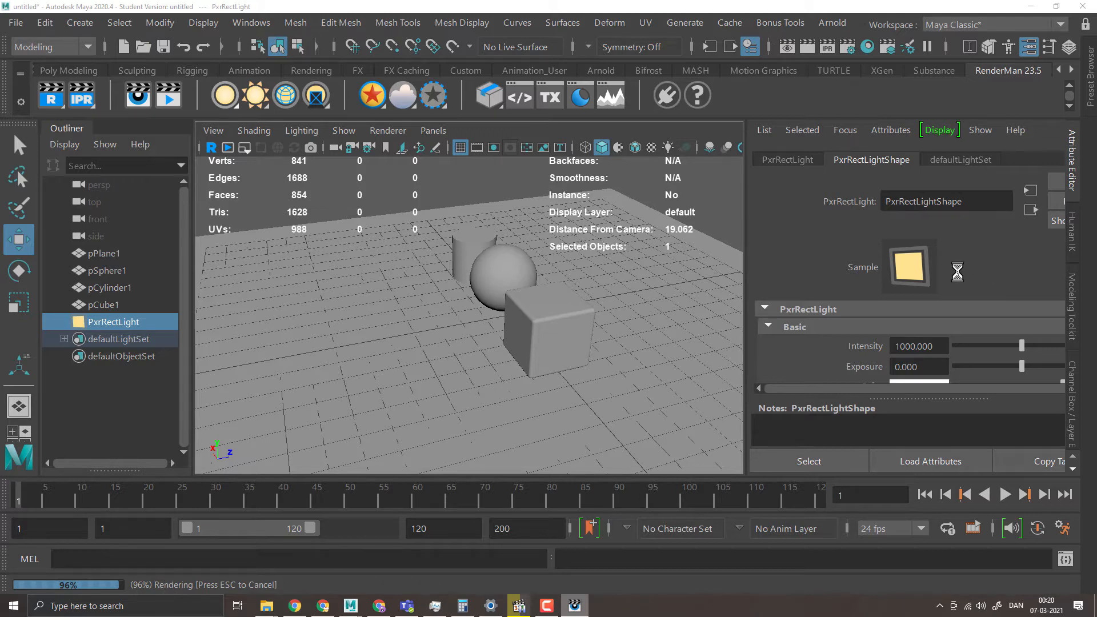
- Widen the Attribute Editor so that the PxrRectLight's shape attributes fit fully
scroll(988, 271, "down", 2)
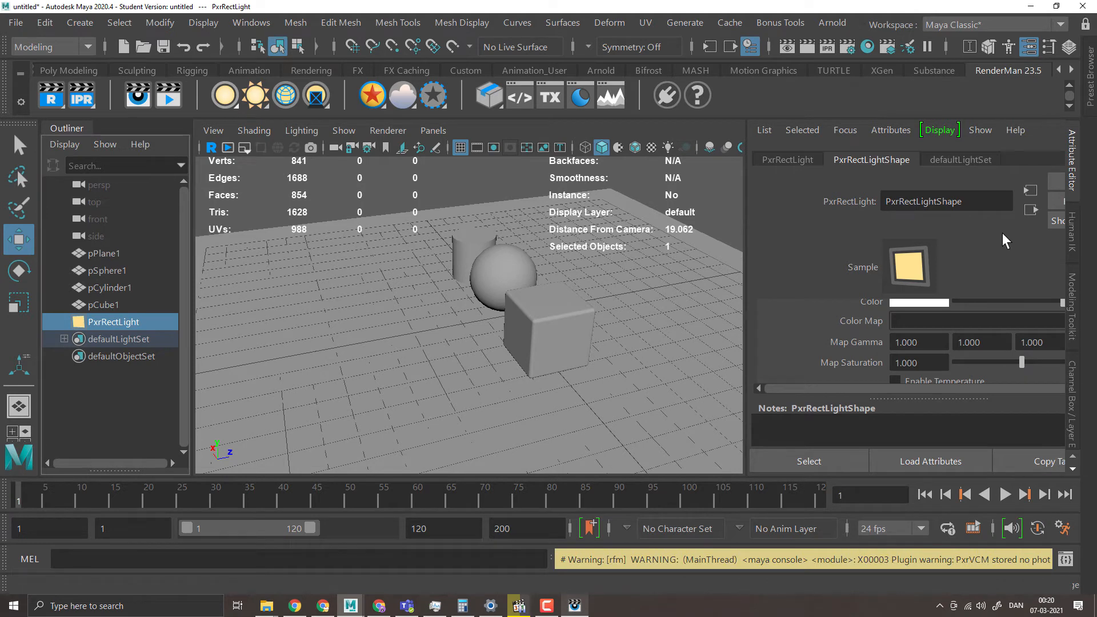
left_click_drag(747, 290, 698, 292)
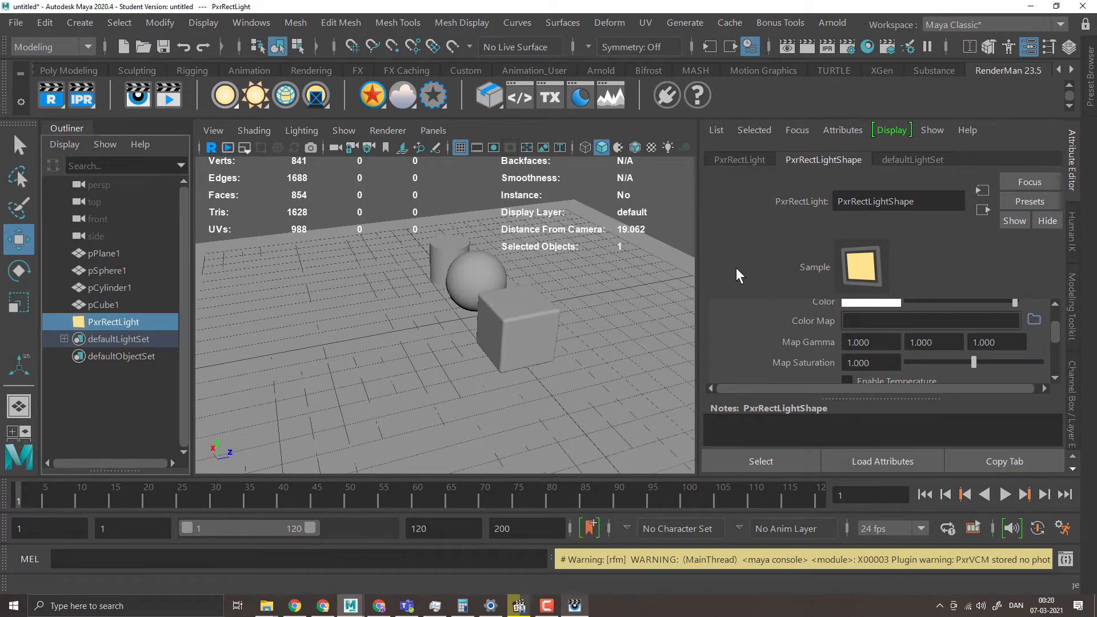
left_click_drag(697, 280, 639, 284)
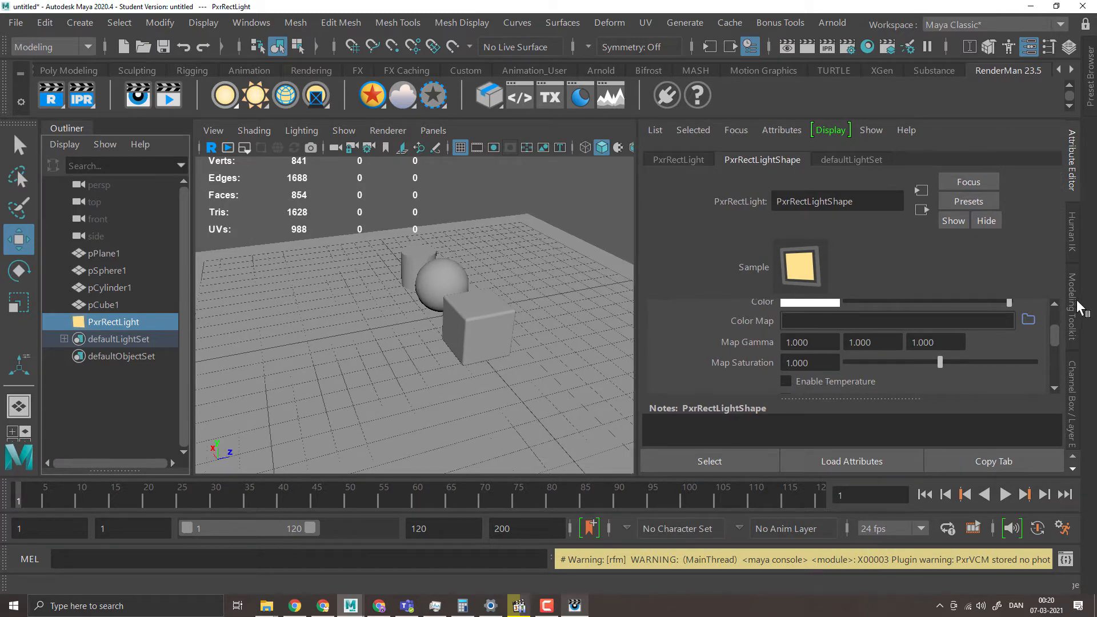
- Examine the PxrRectLight's Refine, Light Profile and Shadows settings for options affecting the glass shadows
left_click_drag(1054, 330, 1054, 341)
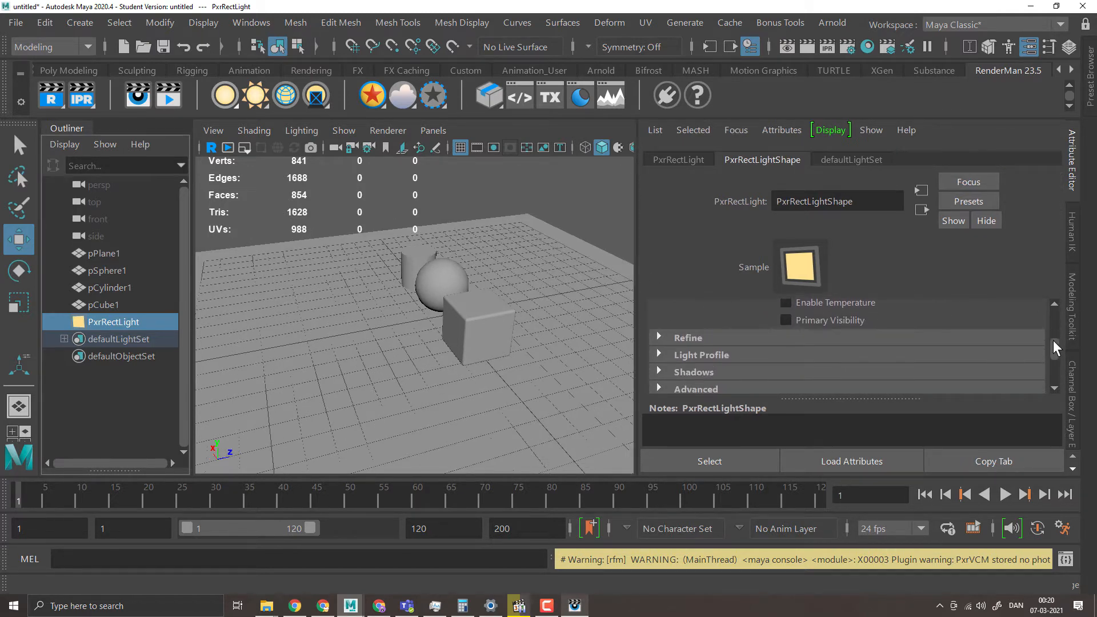
left_click(769, 336)
scroll(925, 351, "down", 4)
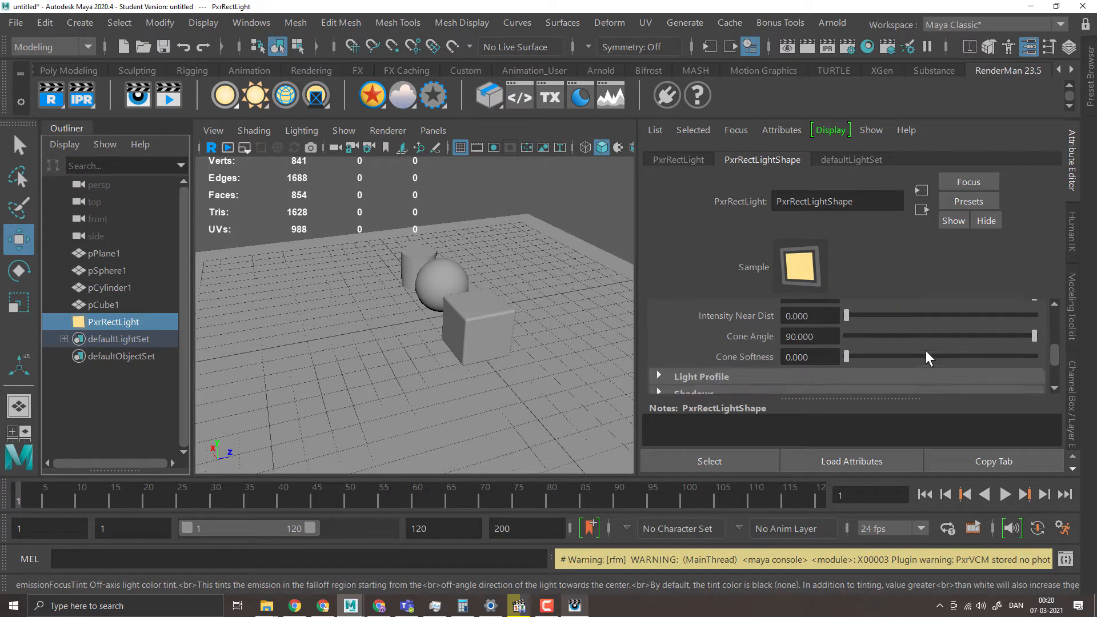
scroll(926, 357, "down", 2)
left_click(726, 341)
scroll(897, 360, "down", 1)
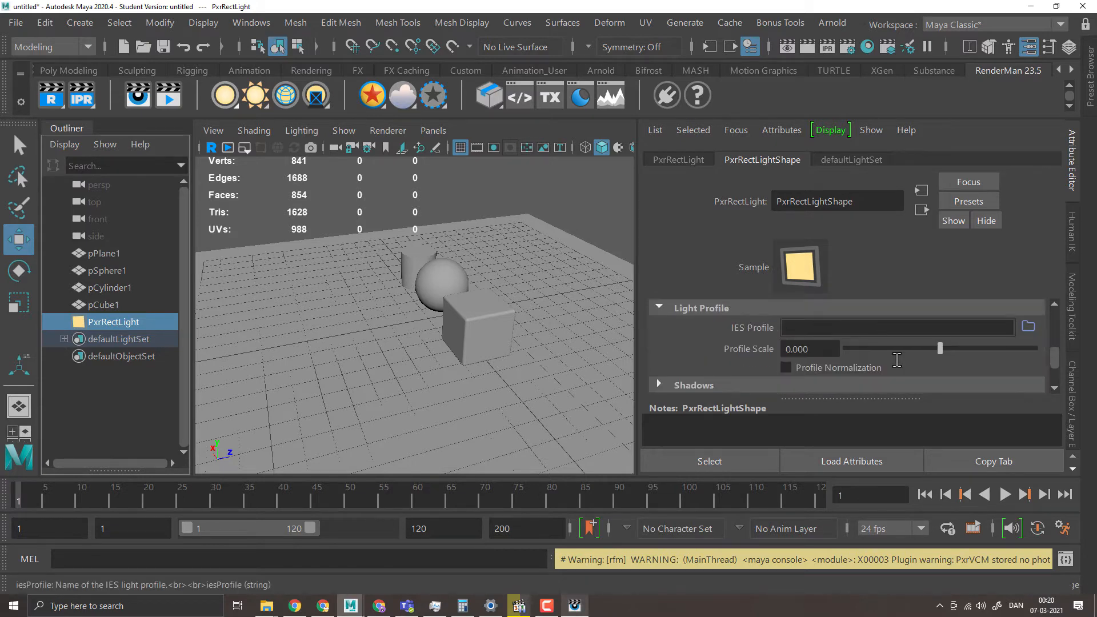
scroll(897, 360, "down", 1)
left_click(743, 350)
scroll(935, 358, "down", 2)
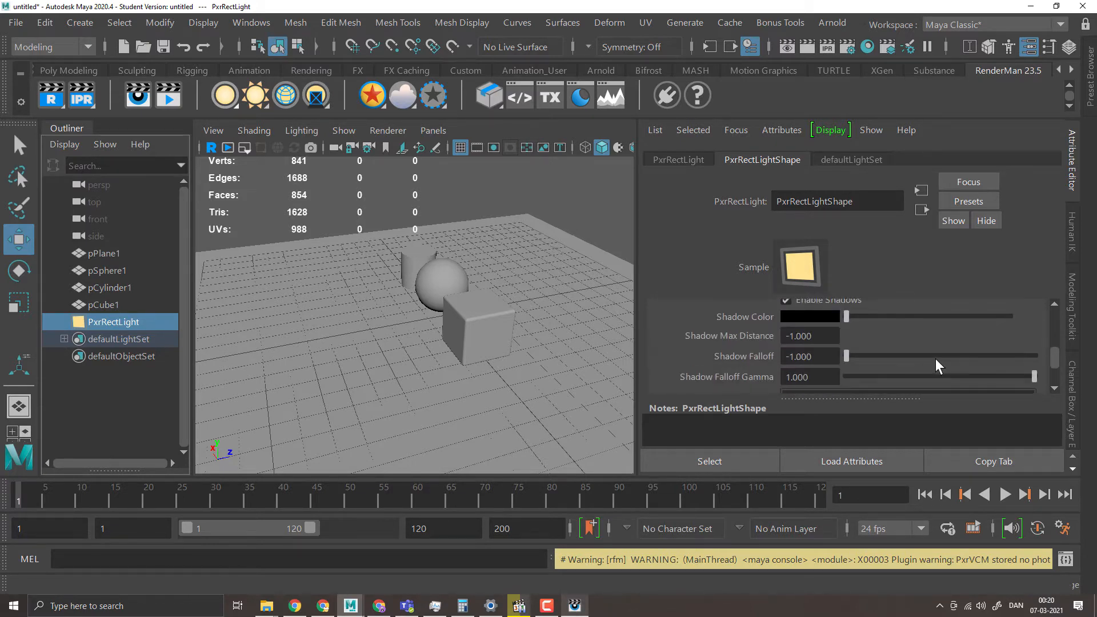
scroll(935, 358, "down", 3)
scroll(935, 359, "up", 4)
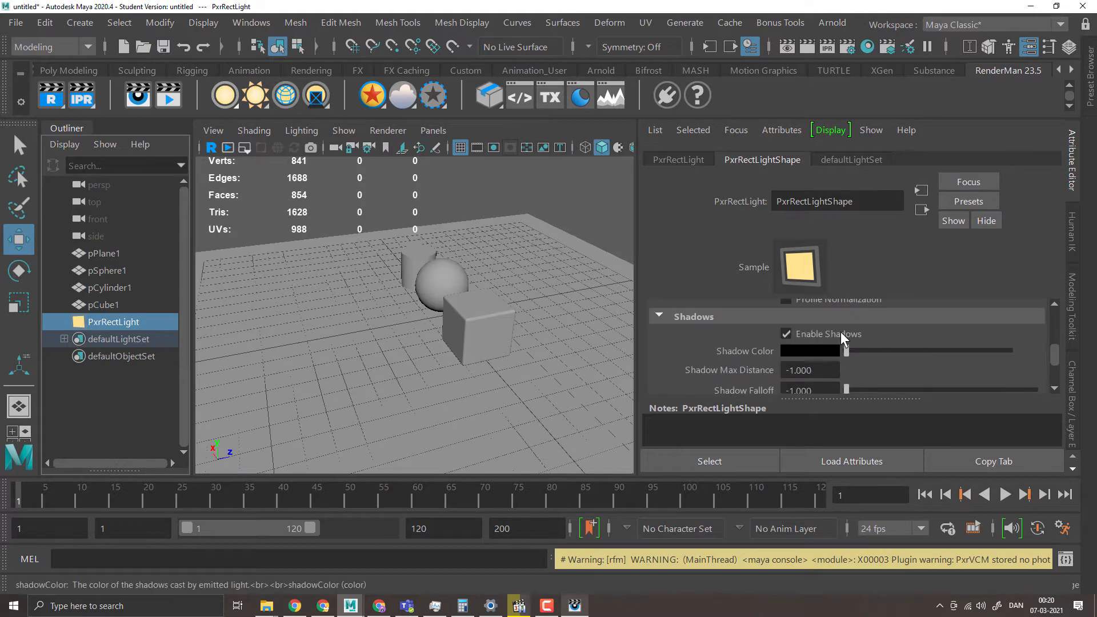
- Turn off Thin Shadow and Manifold Walk in the PxrRectLight's Advanced settings after checking the last render
scroll(869, 338, "down", 4)
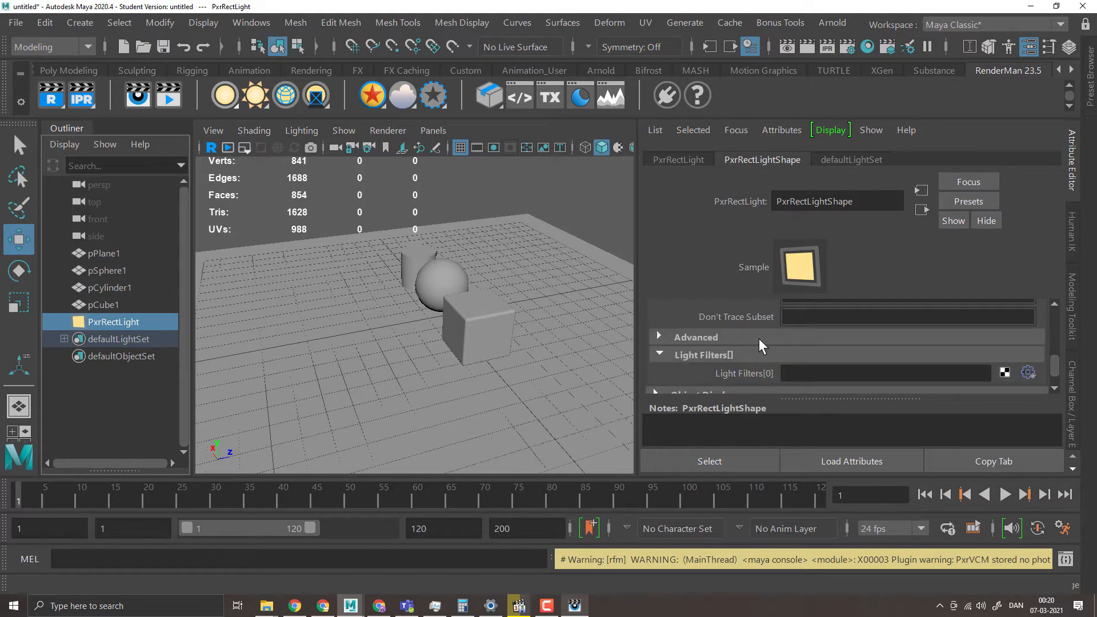
left_click(759, 339)
scroll(943, 337, "down", 1)
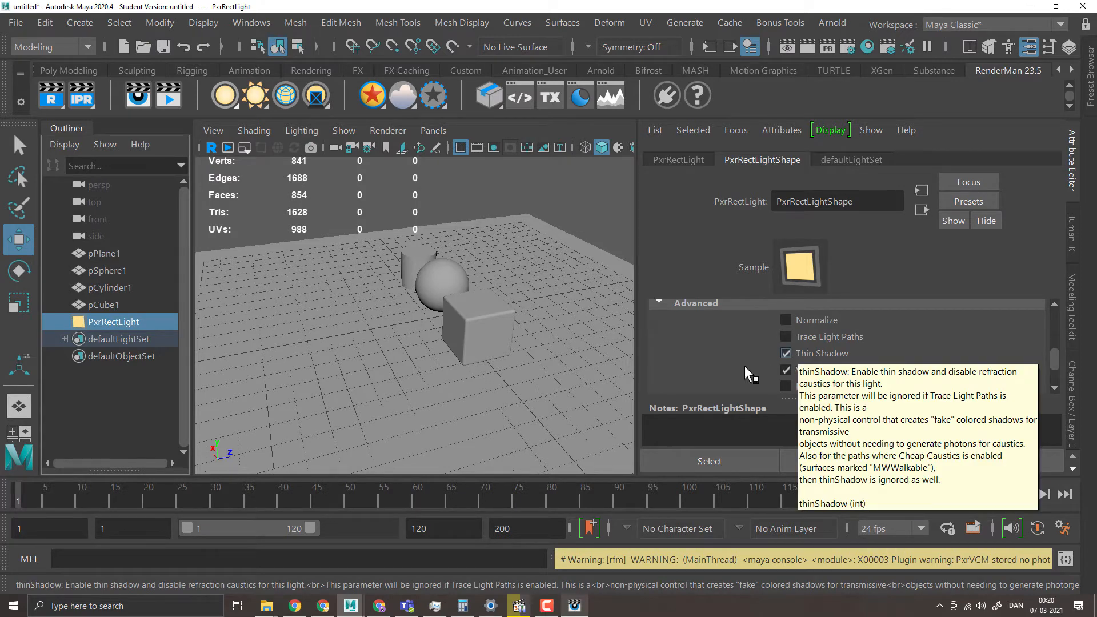
left_click(574, 606)
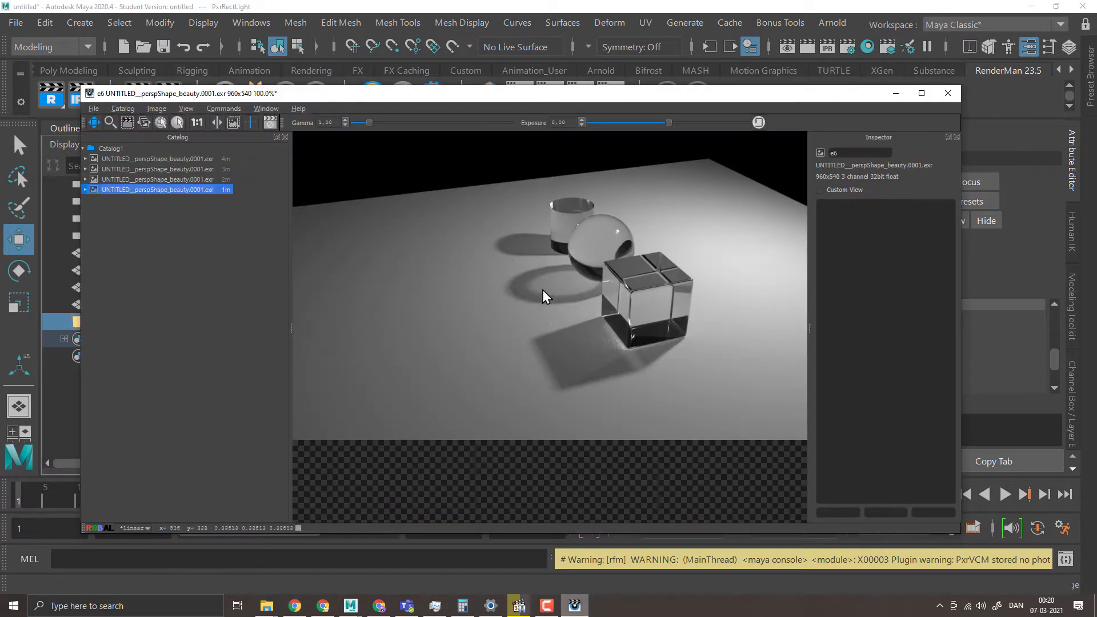
left_click(902, 94)
left_click(787, 353)
left_click(787, 355)
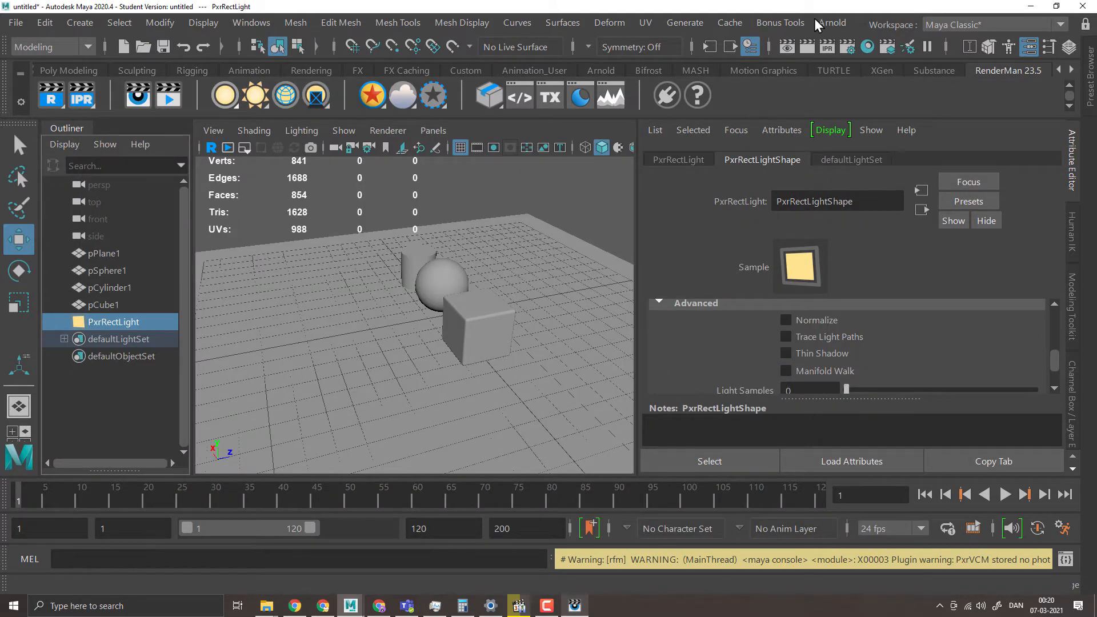
- Render the scene again and inspect the caustics in the glass objects' shadows
left_click(807, 47)
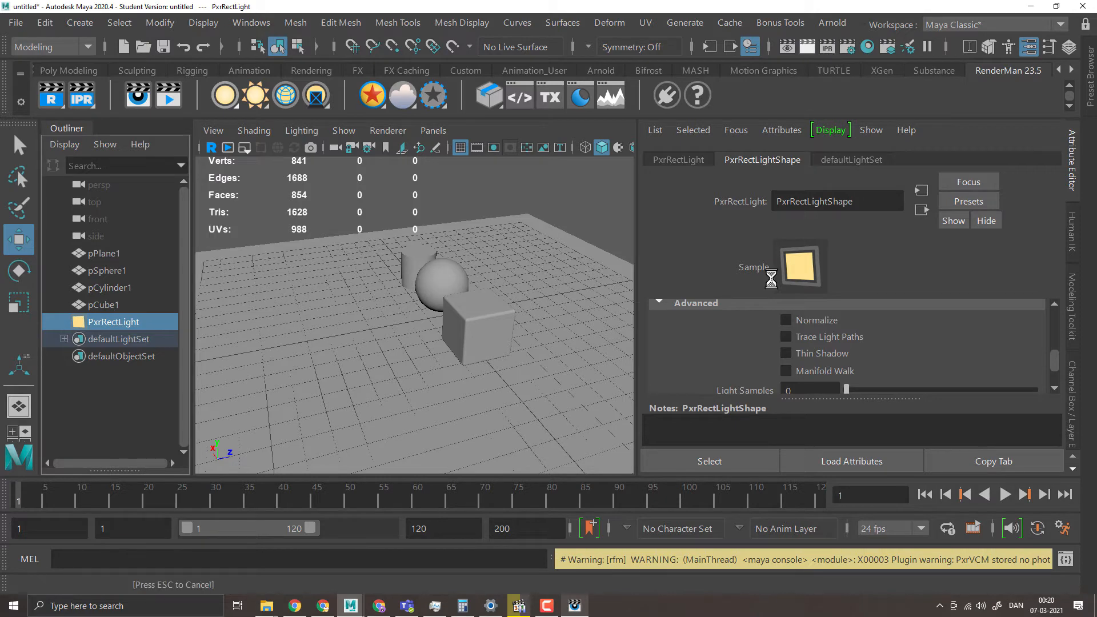
left_click(574, 607)
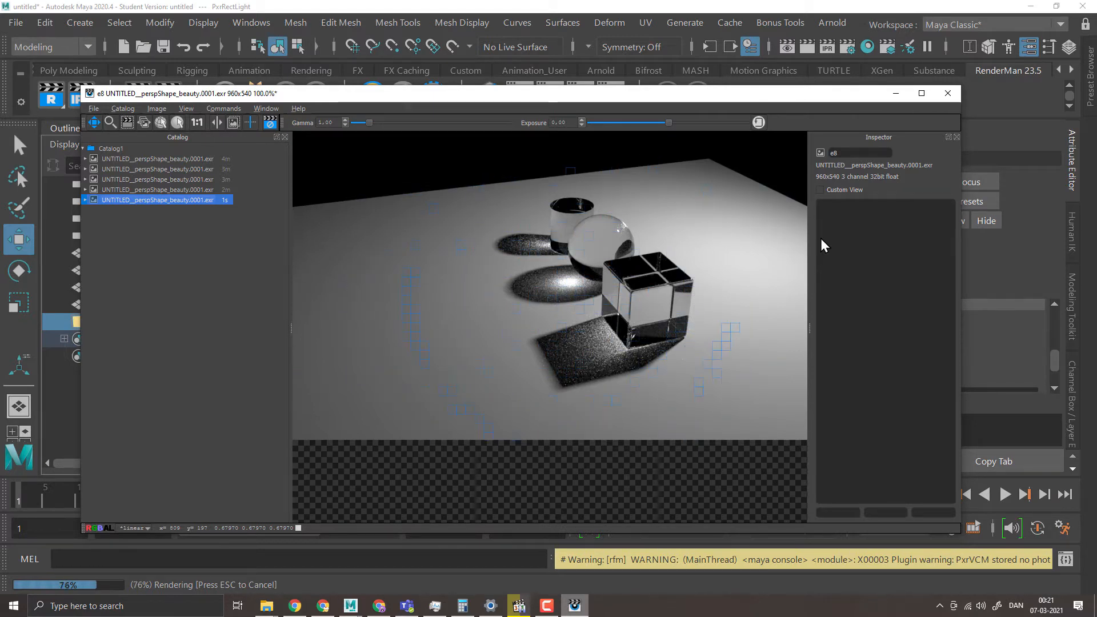
left_click(575, 606)
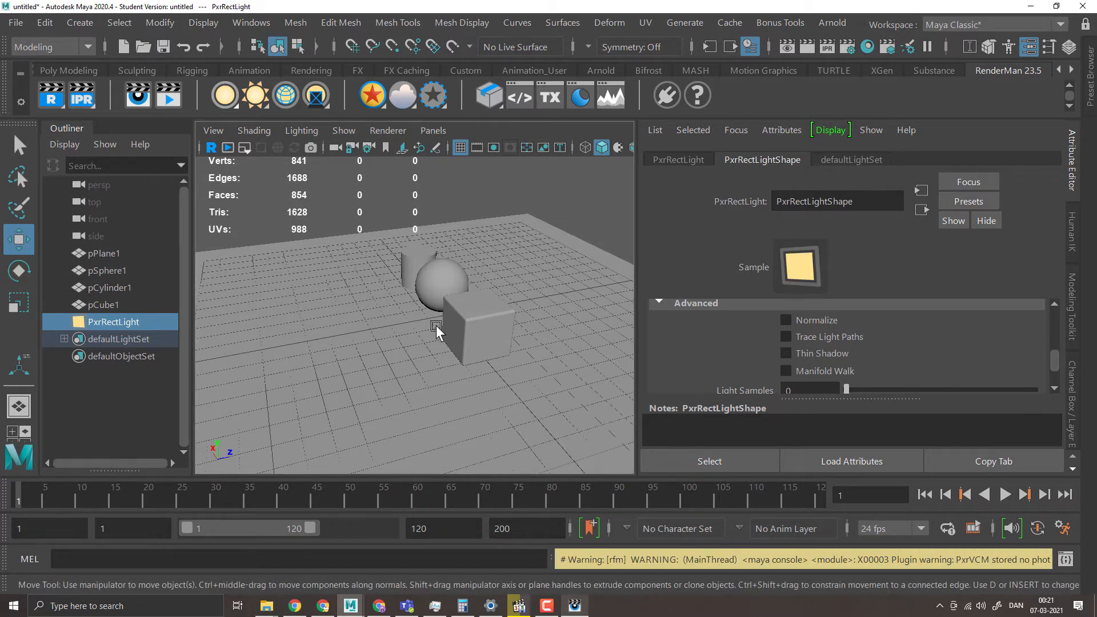
- Look through the PxrRectLight's Advanced, Light Filters, Shadows and Light Profile attributes for further caustics-related options
scroll(865, 342, "down", 3)
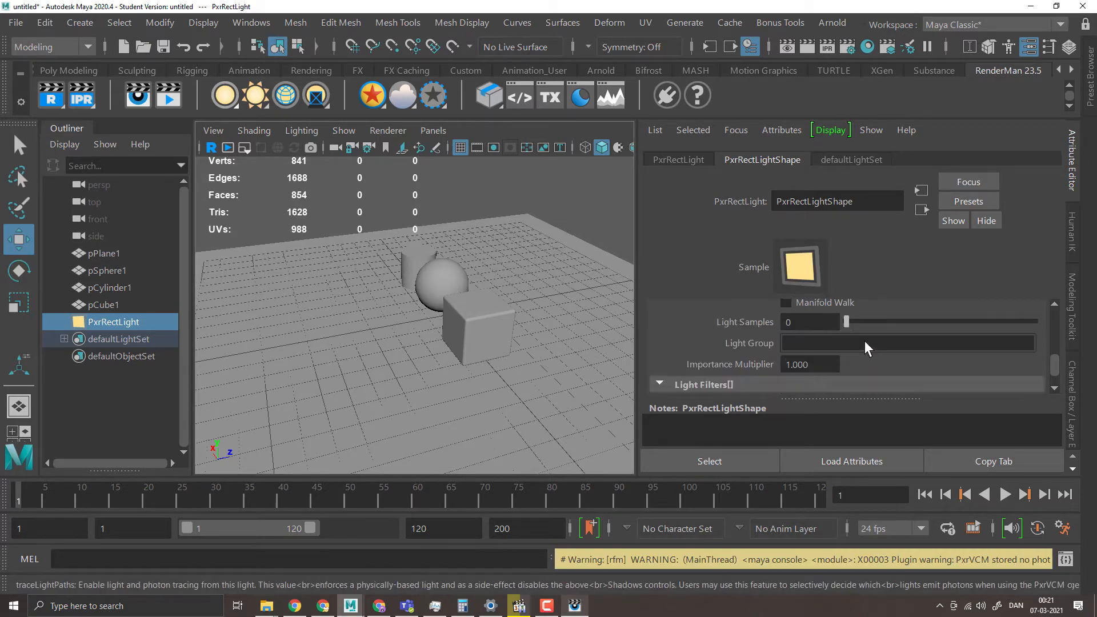
scroll(865, 340, "down", 3)
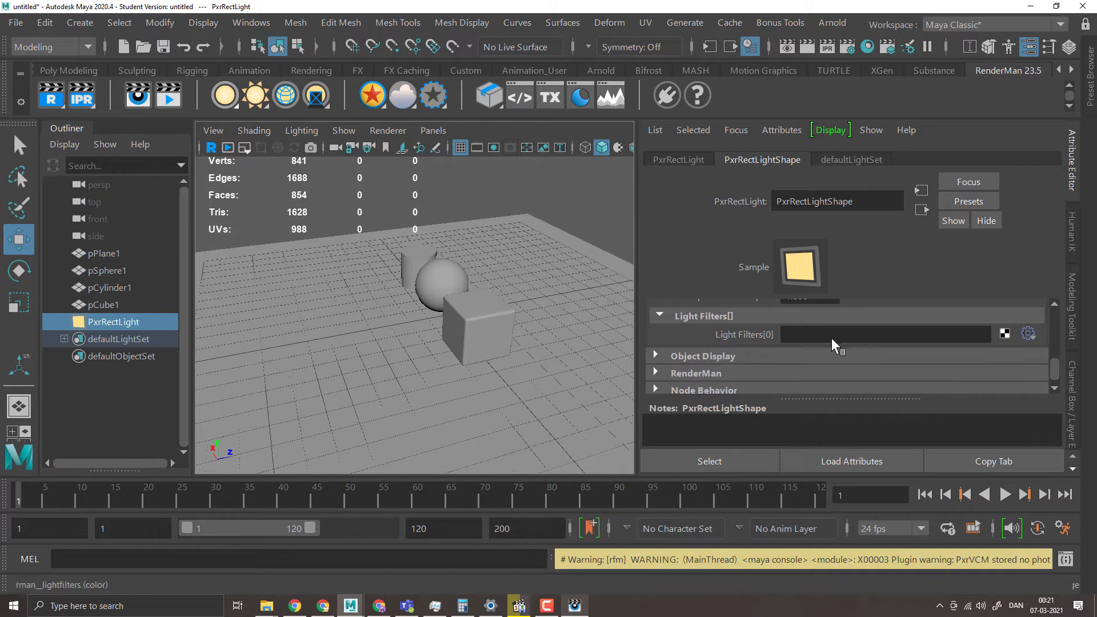
scroll(760, 342, "up", 5)
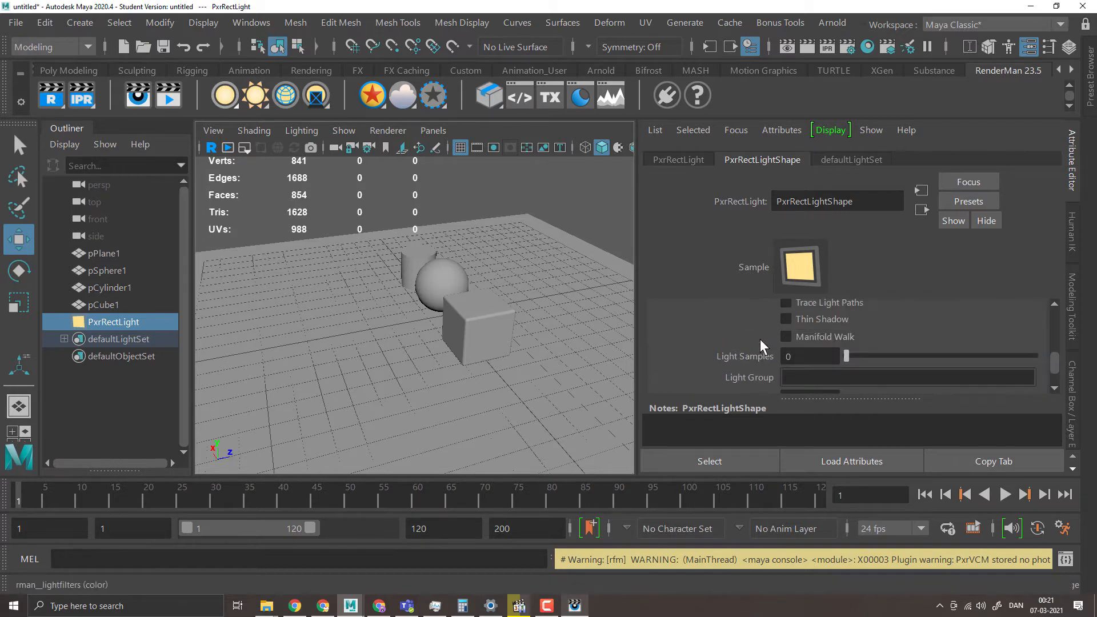
scroll(800, 371, "down", 5)
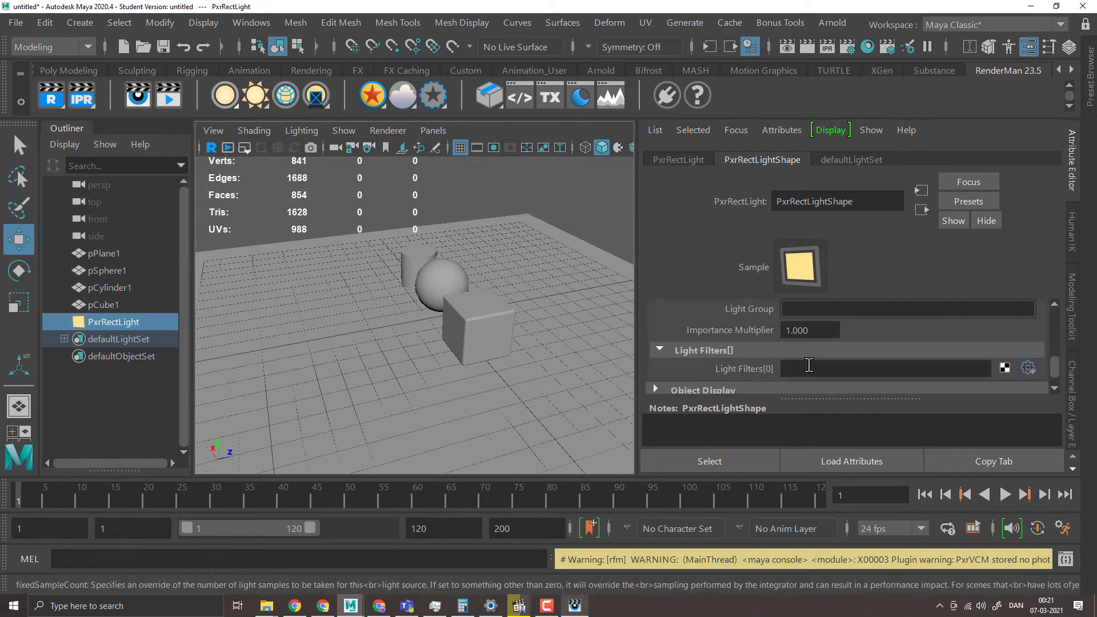
scroll(808, 370, "down", 2)
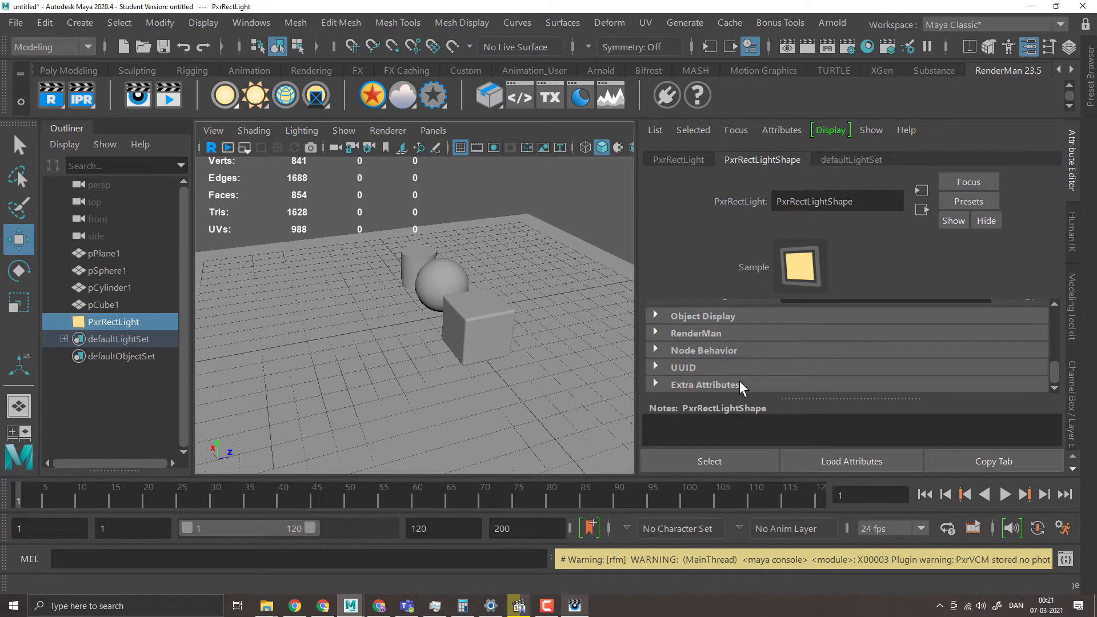
scroll(756, 342, "up", 4)
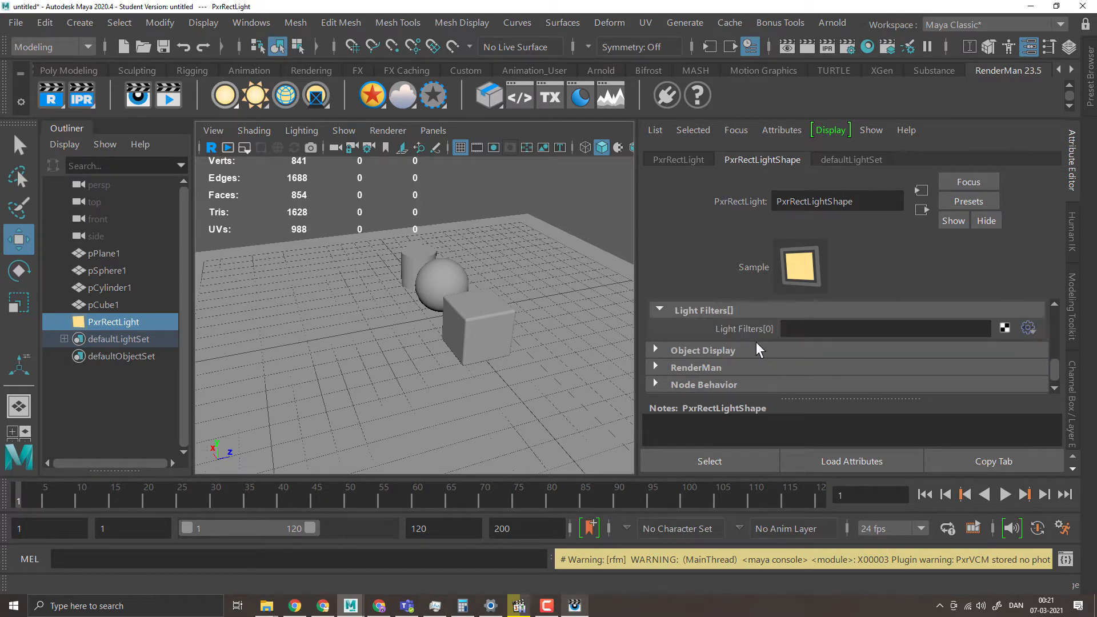
scroll(756, 342, "up", 5)
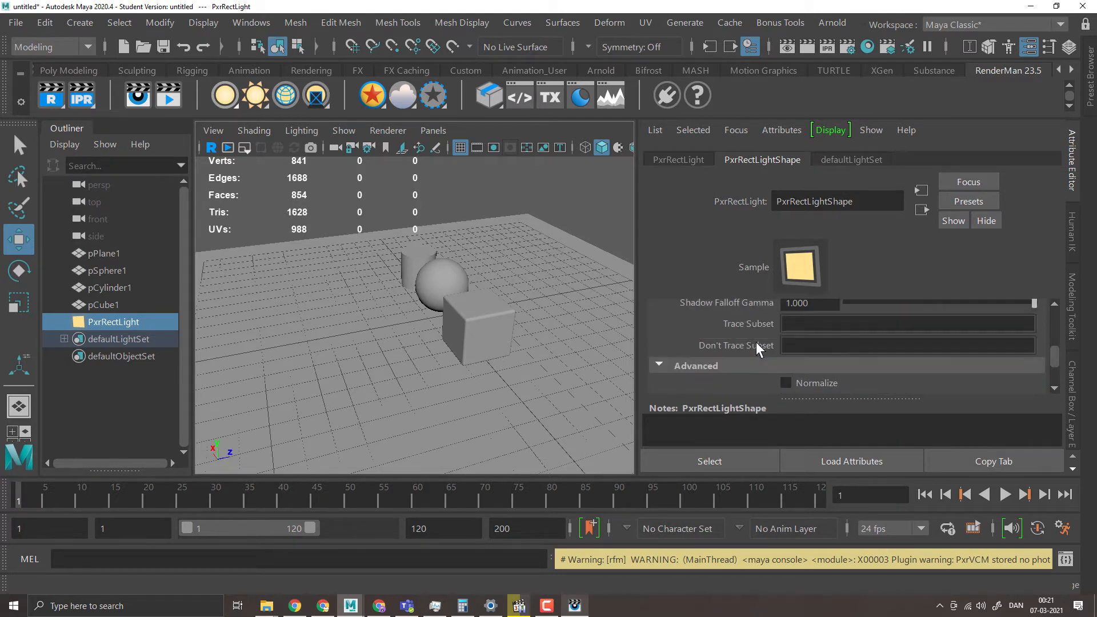
scroll(756, 342, "up", 6)
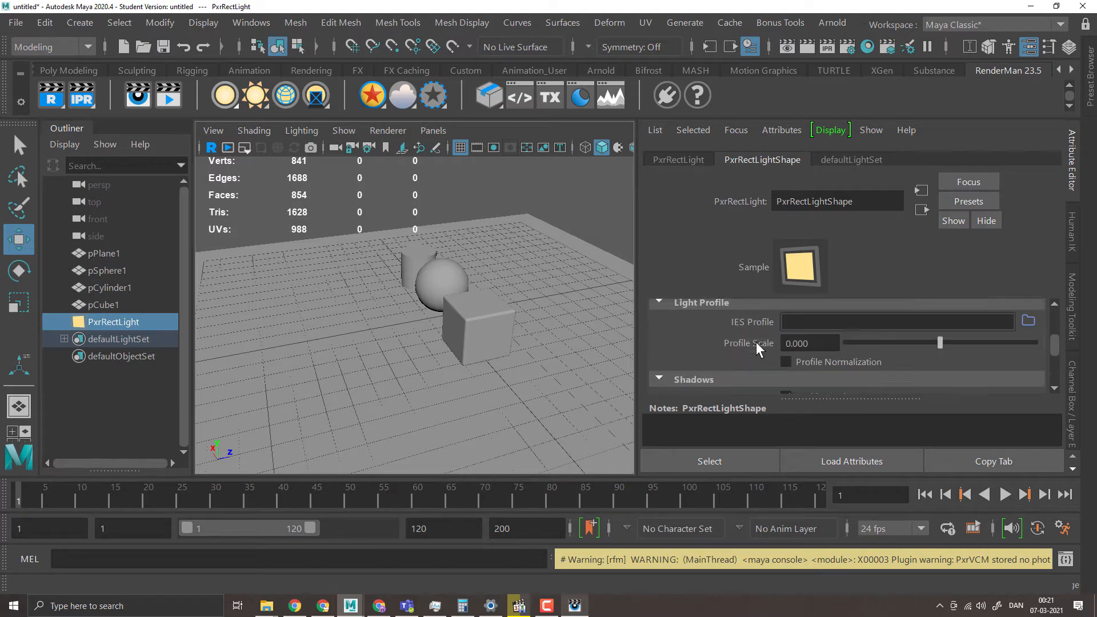
- Check the PxrVCM Photon Guiding parameters in the render settings and switch the integrator to PxrUnified
scroll(756, 342, "up", 3)
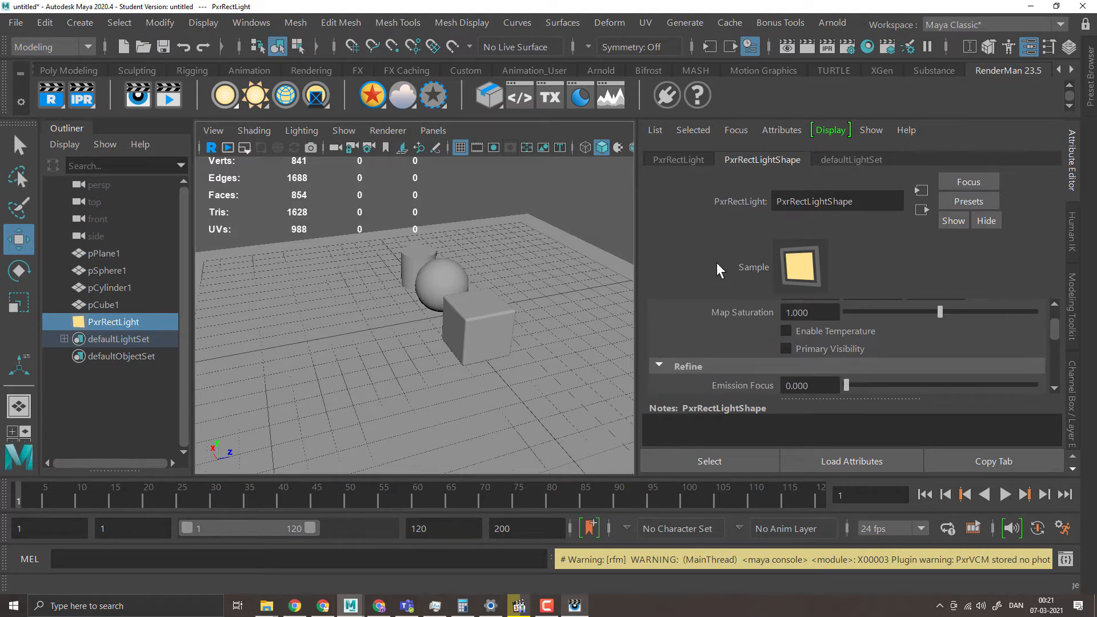
left_click(844, 47)
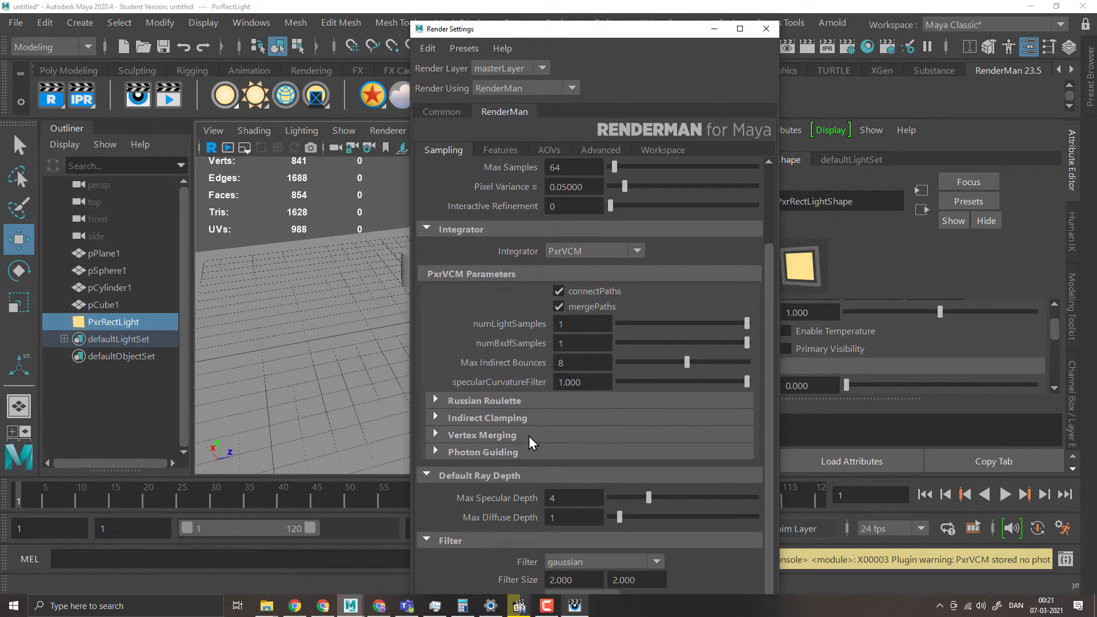
left_click(461, 451)
scroll(639, 433, "down", 2)
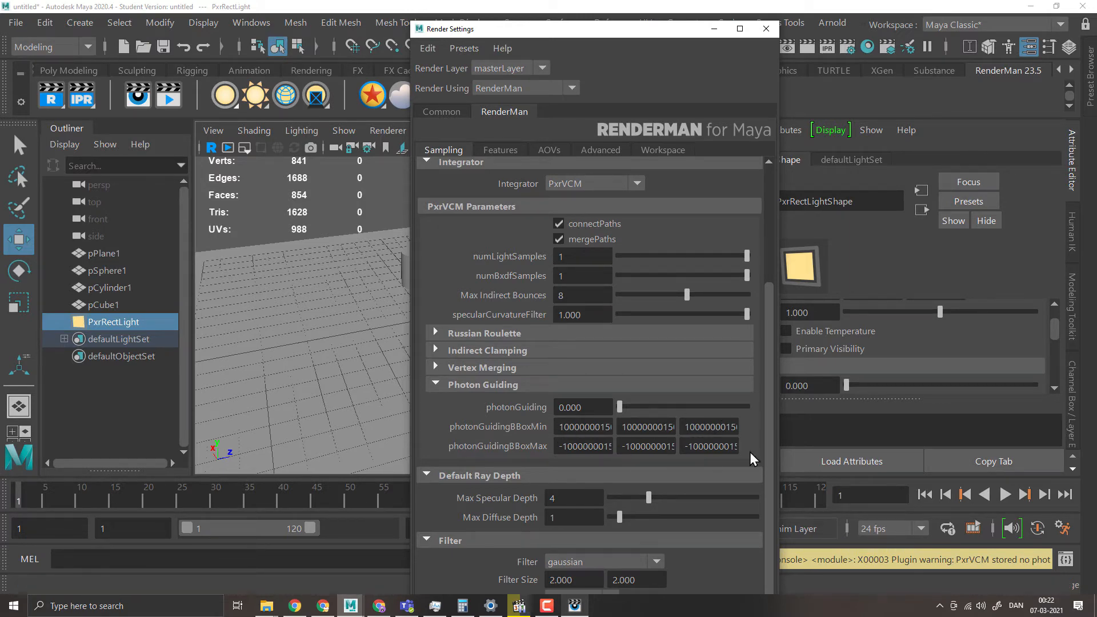
left_click_drag(656, 411, 601, 413)
left_click(598, 180)
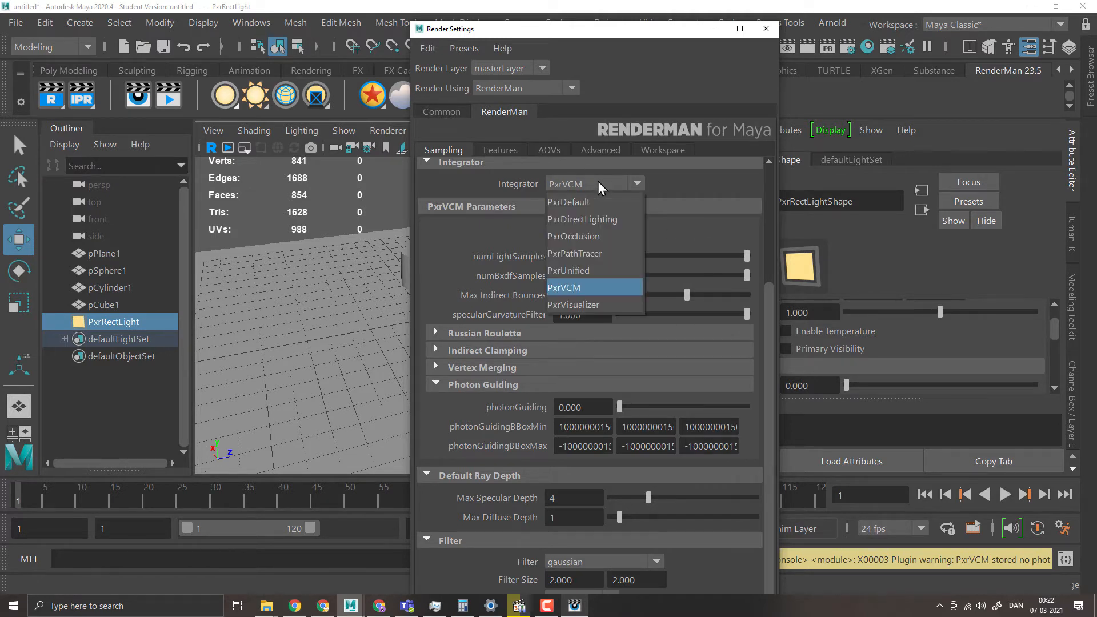
left_click(596, 271)
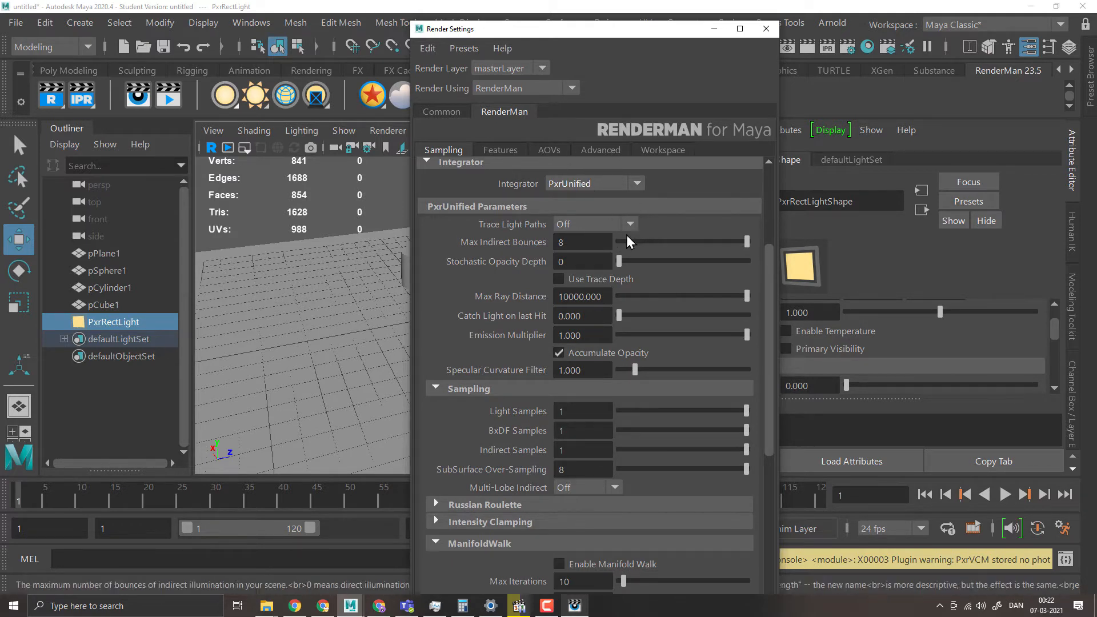
left_click(714, 29)
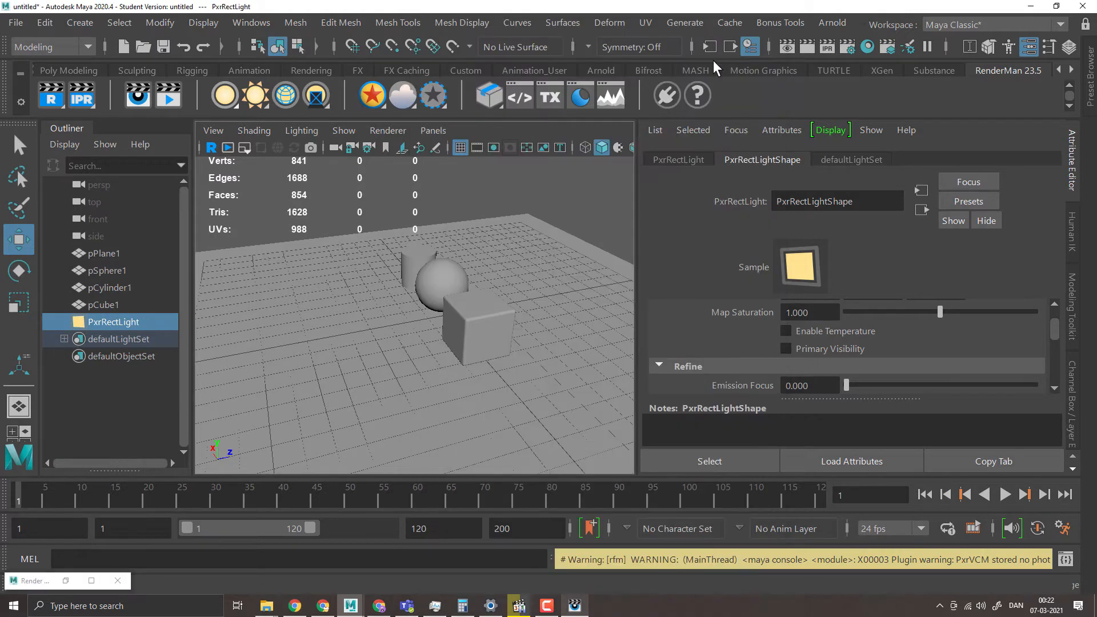
- Render the scene with PxrUnified and compare the image in progress with the previous render
left_click(808, 44)
left_click(575, 606)
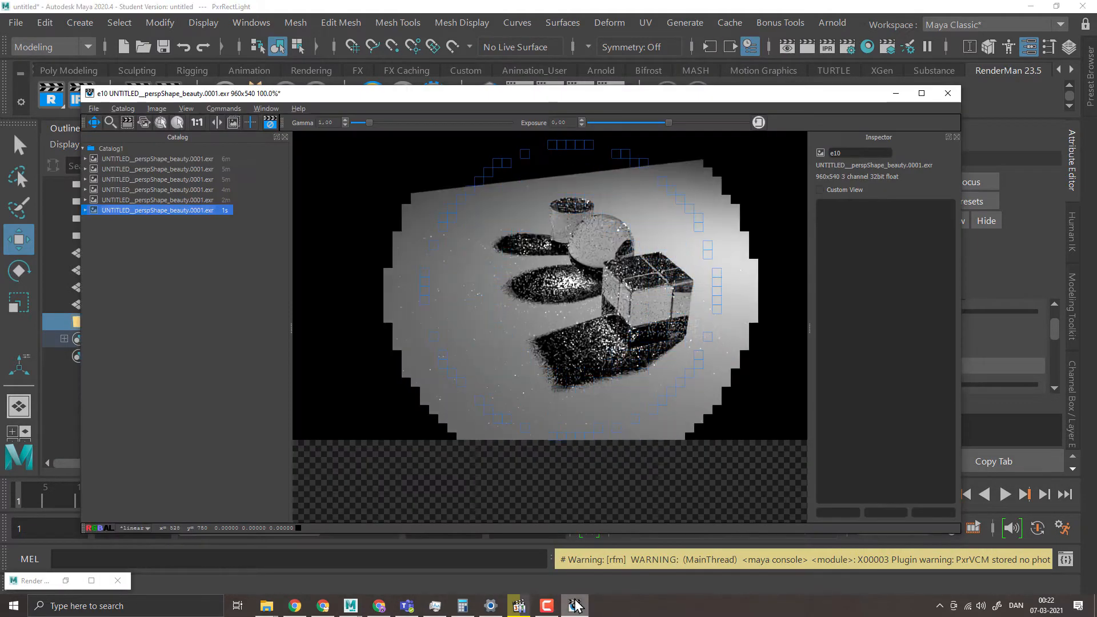
left_click(155, 199)
left_click(155, 211)
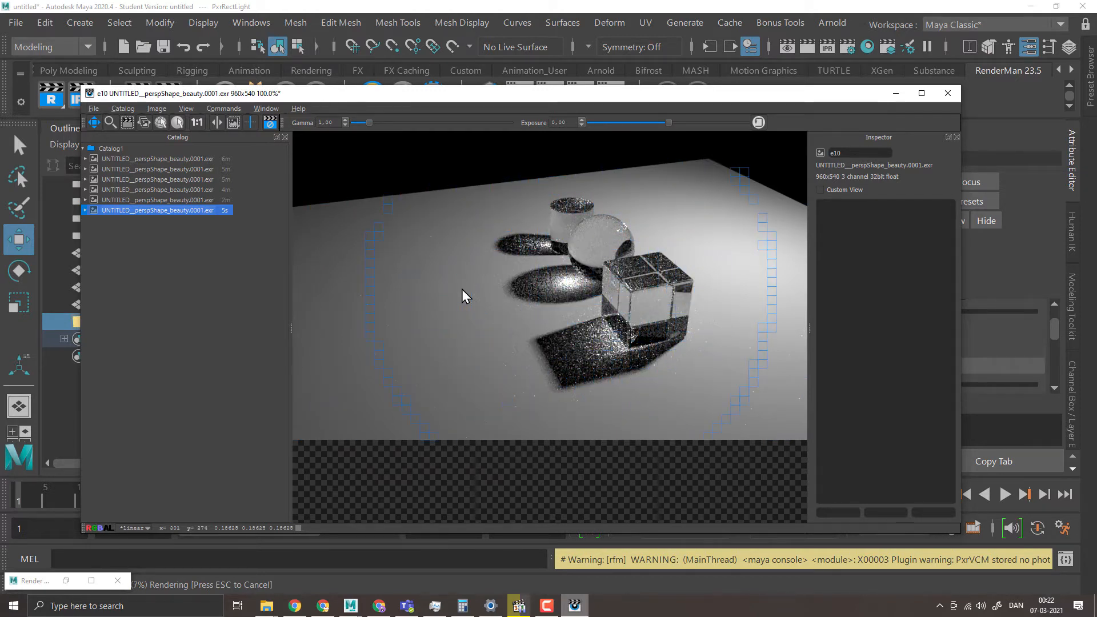
left_click(138, 200)
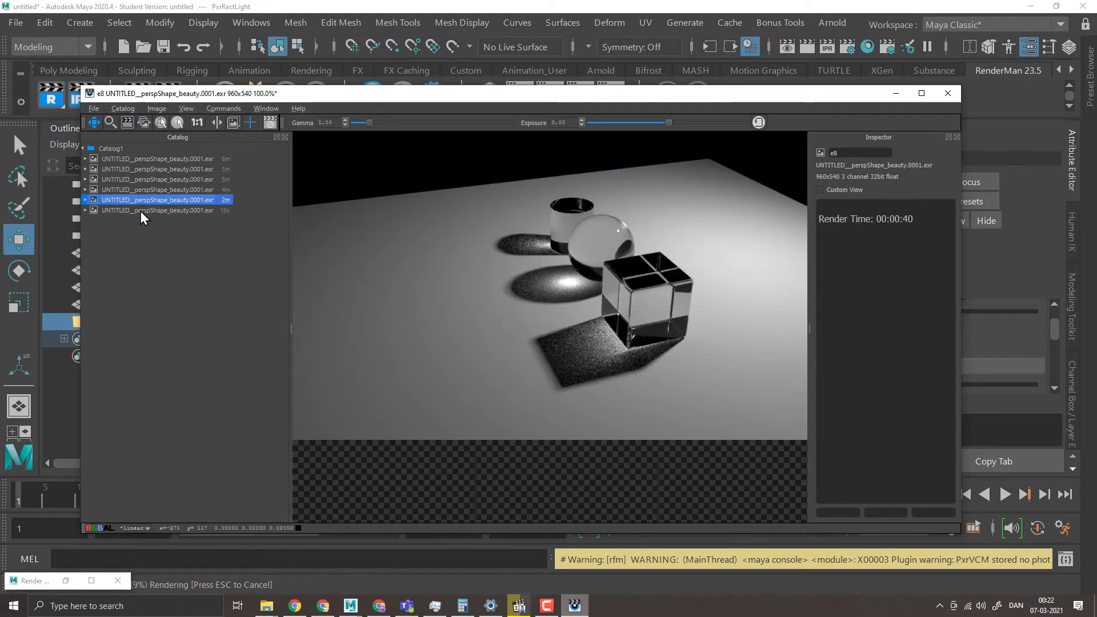
left_click(139, 211)
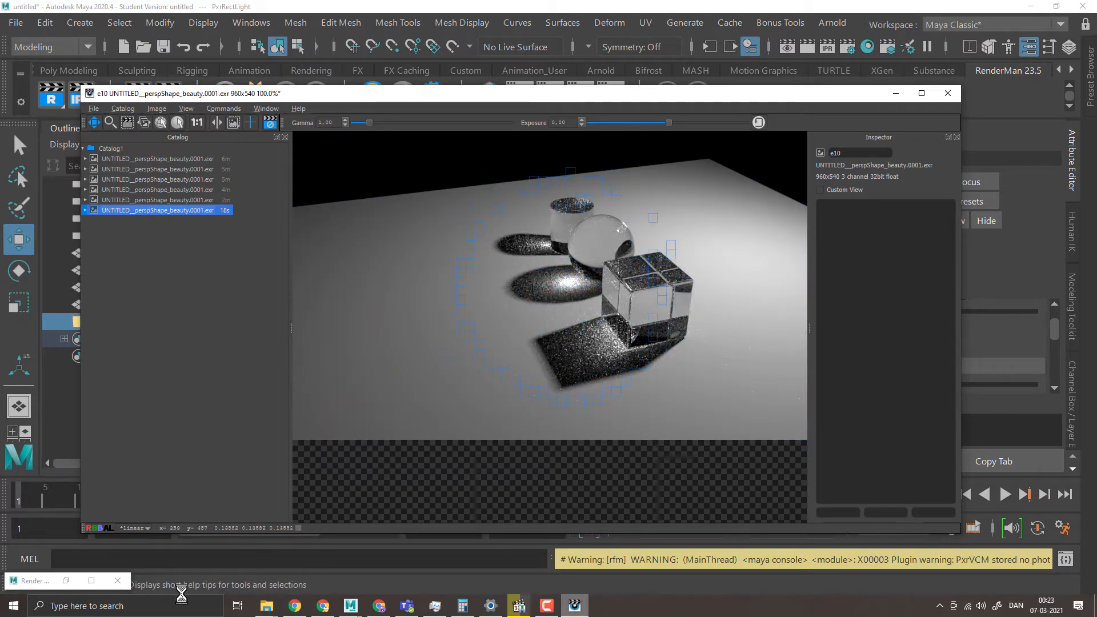
- Close the minimized Render Settings window and bring the running render back into view
left_click(118, 580)
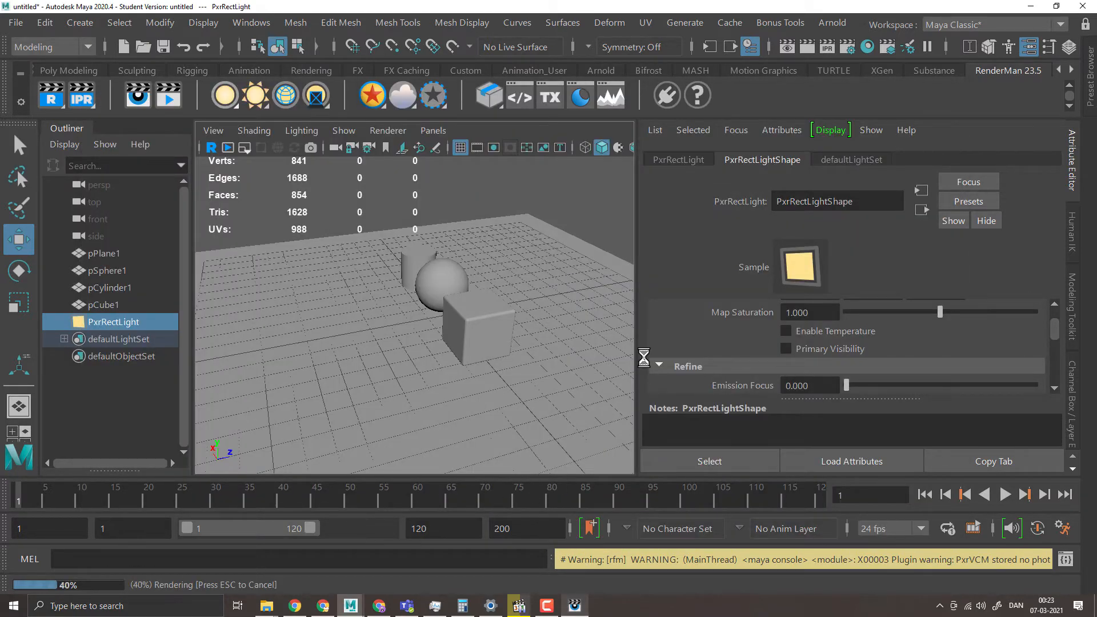
left_click(576, 606)
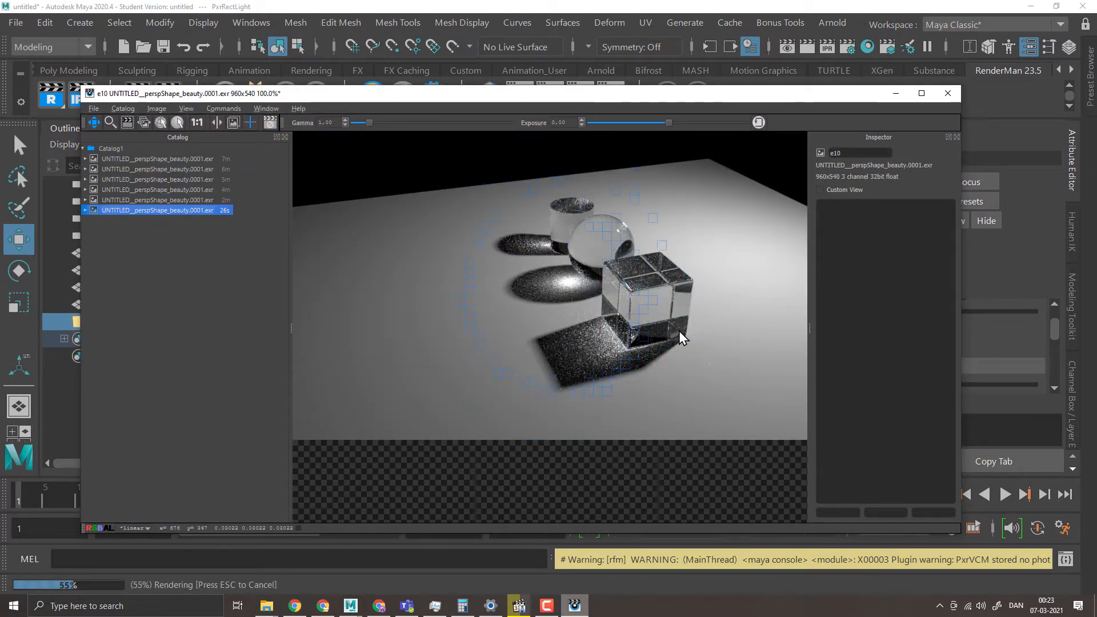
left_click(369, 568)
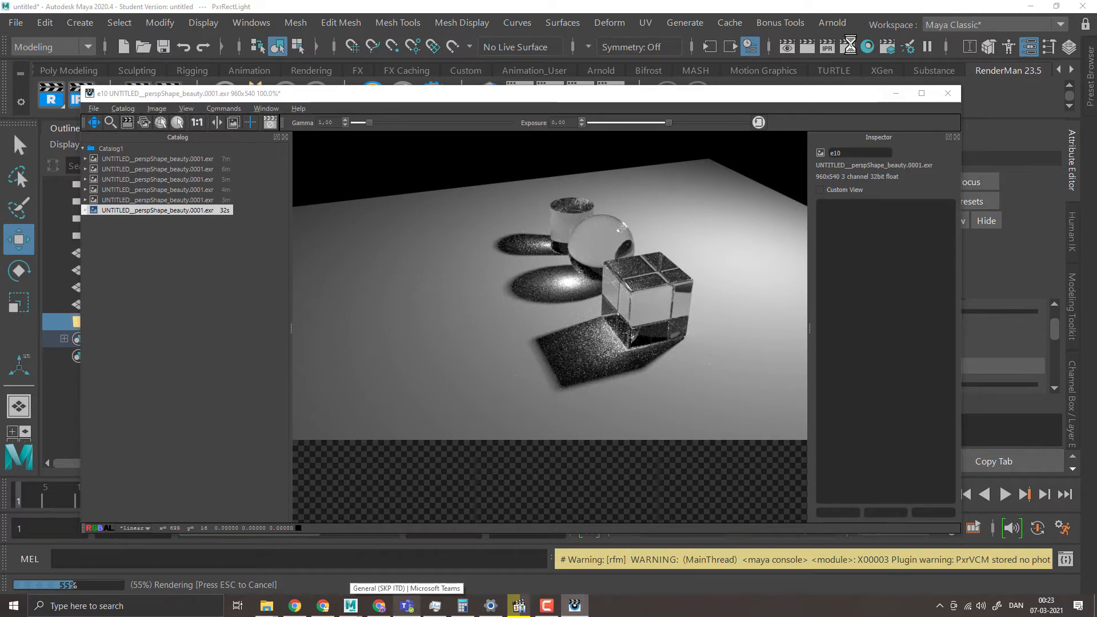
mouse_move(867, 102)
left_mouse_down()
mouse_move(572, 81)
mouse_move(566, 186)
mouse_move(615, 433)
mouse_move(767, 87)
mouse_move(855, 93)
left_mouse_up()
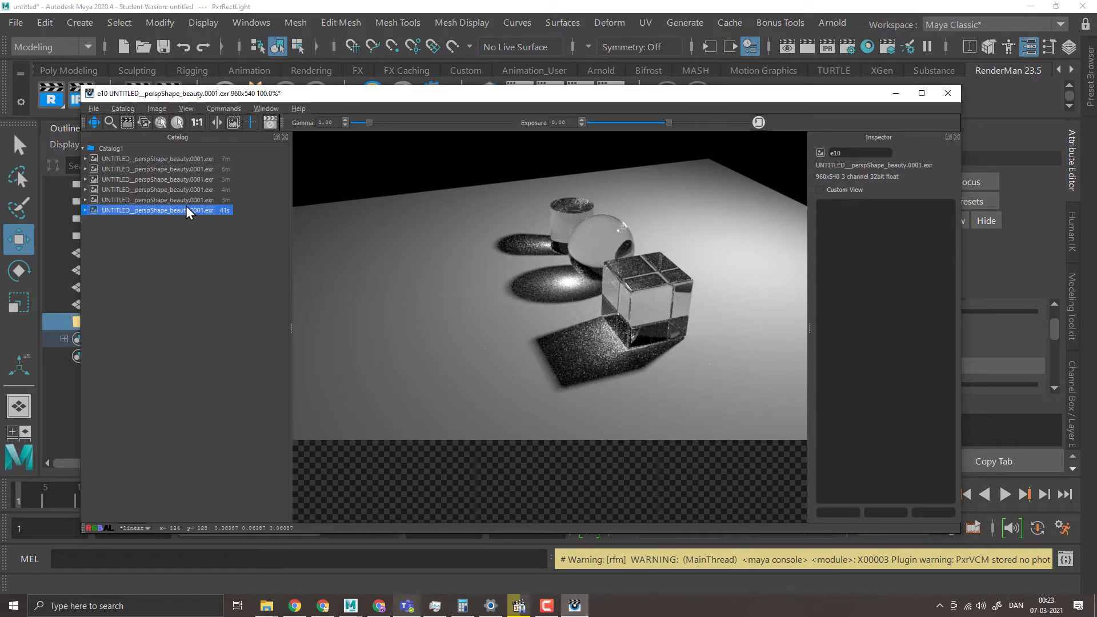
- Compare the finished PxrUnified render with the previous one, including a close-up of the glass shadows, and close the render viewer
left_click(170, 200)
left_click(167, 210)
left_click(165, 200)
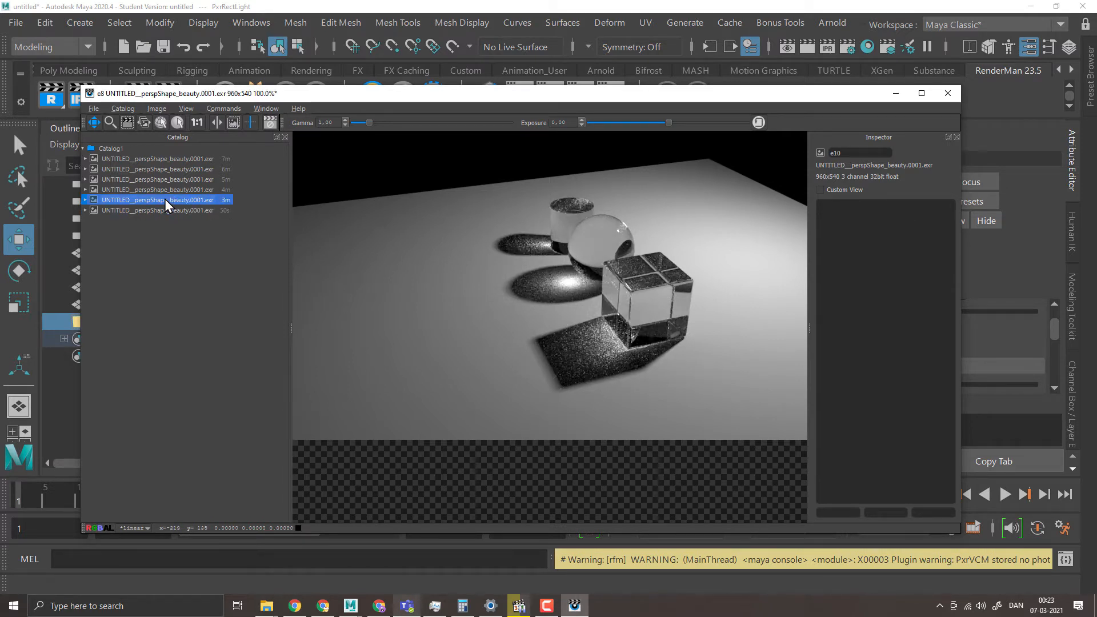
left_click(167, 210)
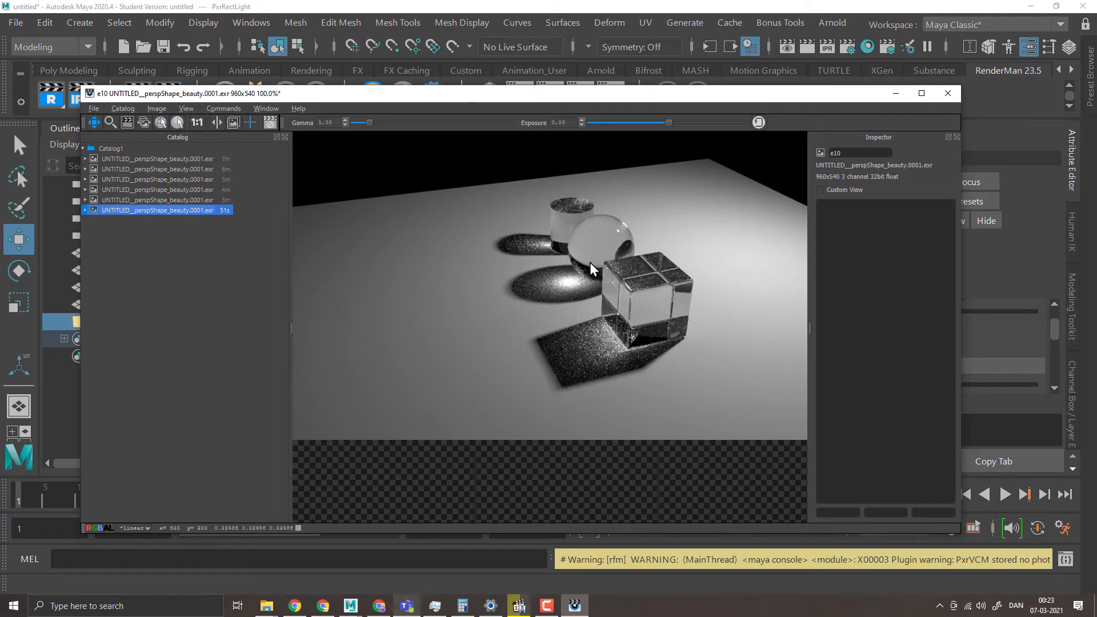
scroll(644, 267, "up", 4)
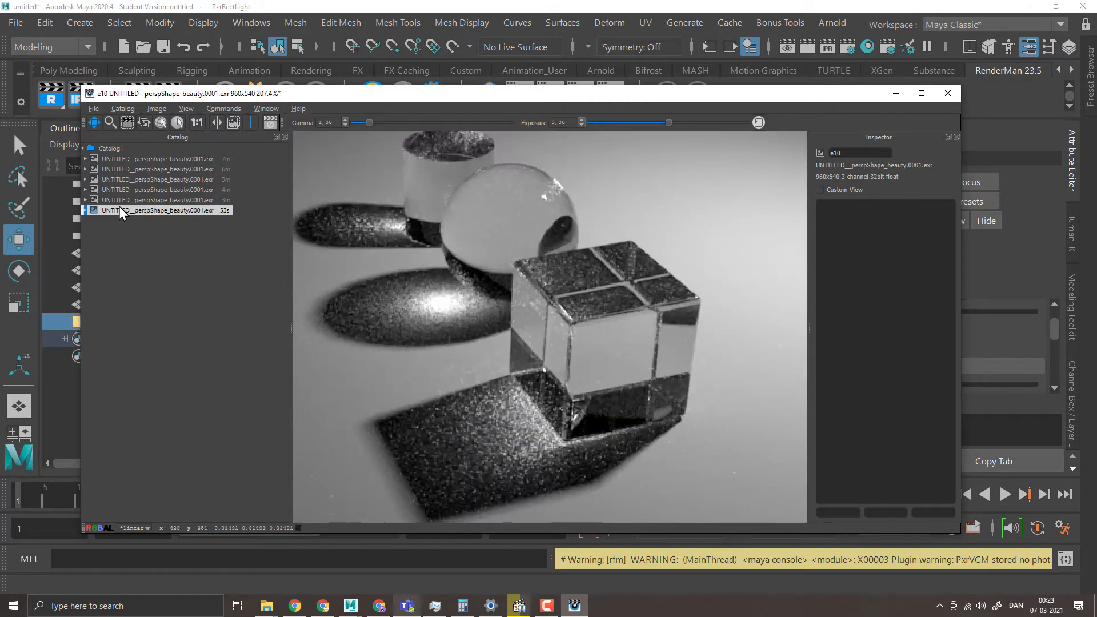
left_click(122, 204)
left_click(122, 210)
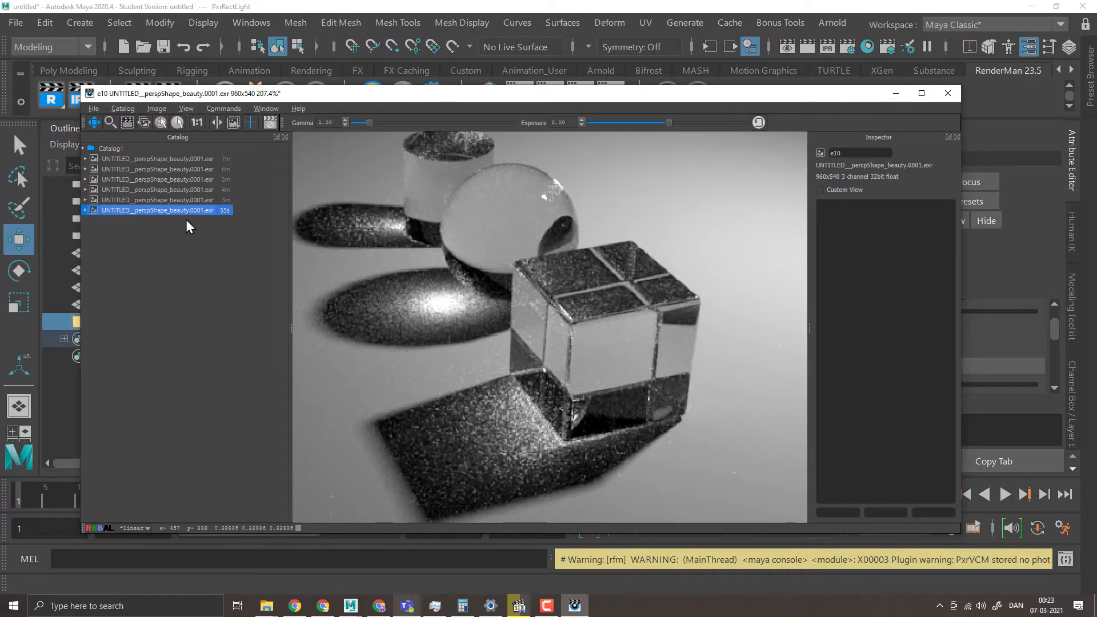
left_click(146, 201)
left_click(142, 211)
left_click(952, 93)
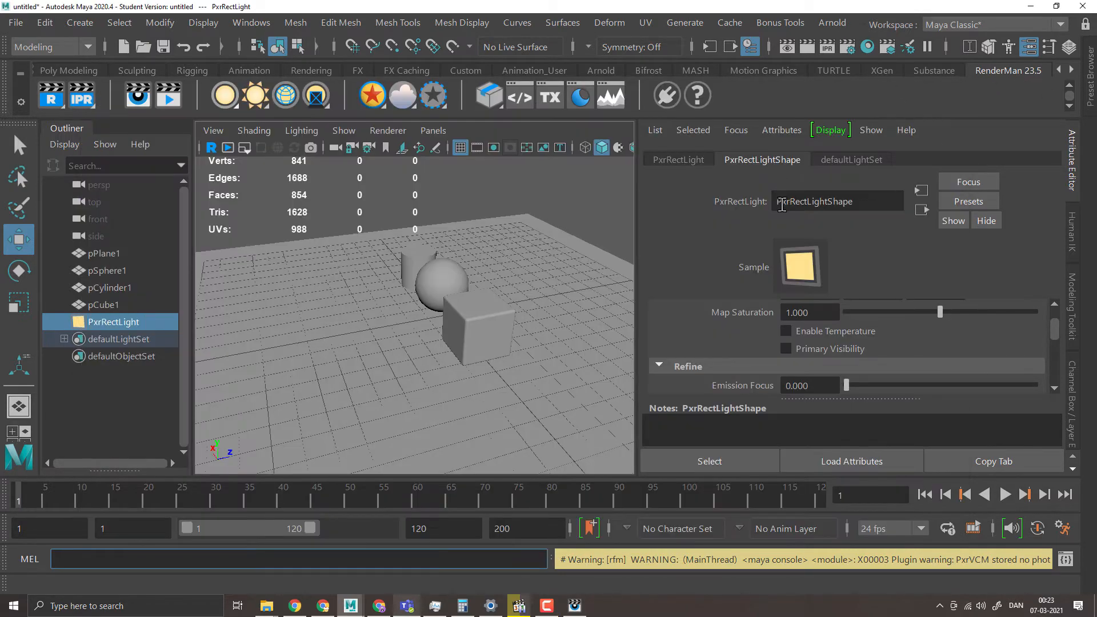
- Turn on Manifold Walk in the PxrRectLight's Advanced settings
scroll(979, 324, "down", 3)
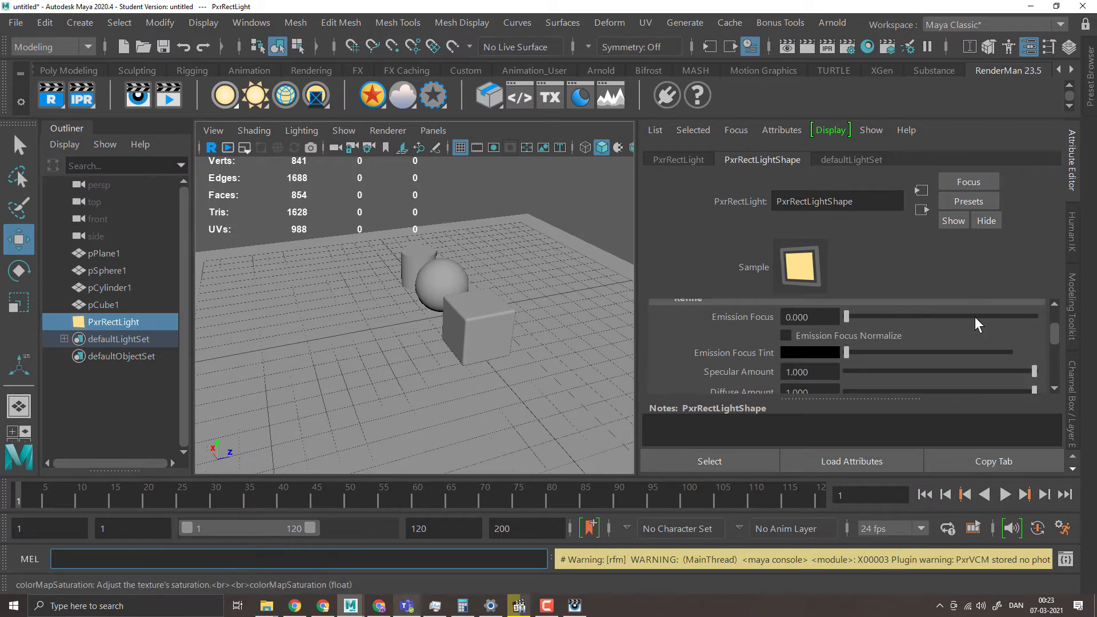
scroll(894, 330, "down", 5)
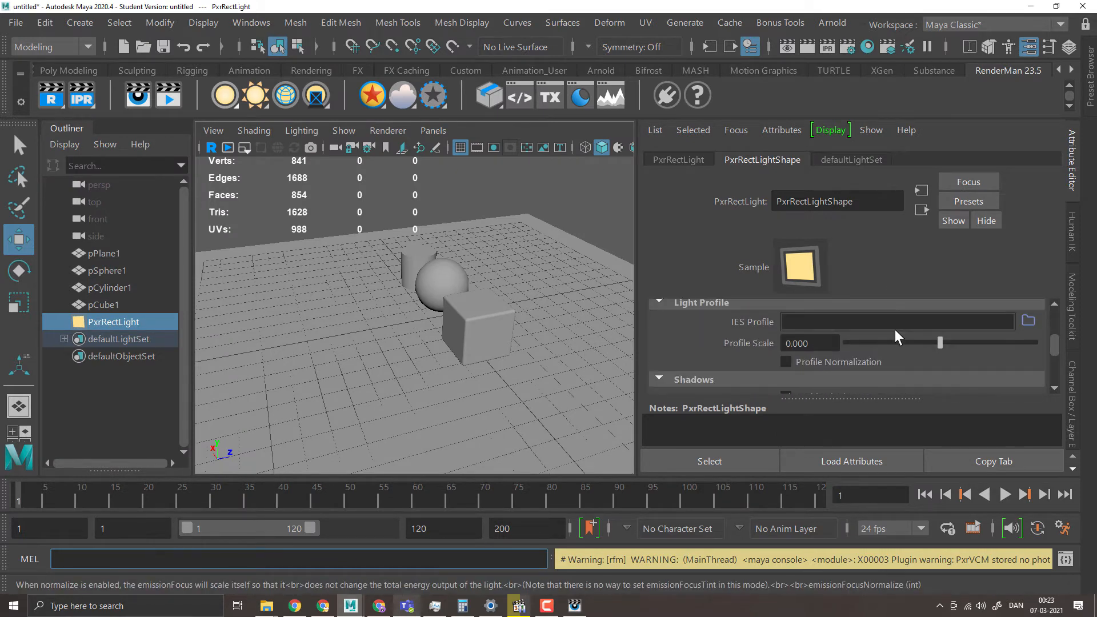
scroll(894, 329, "down", 4)
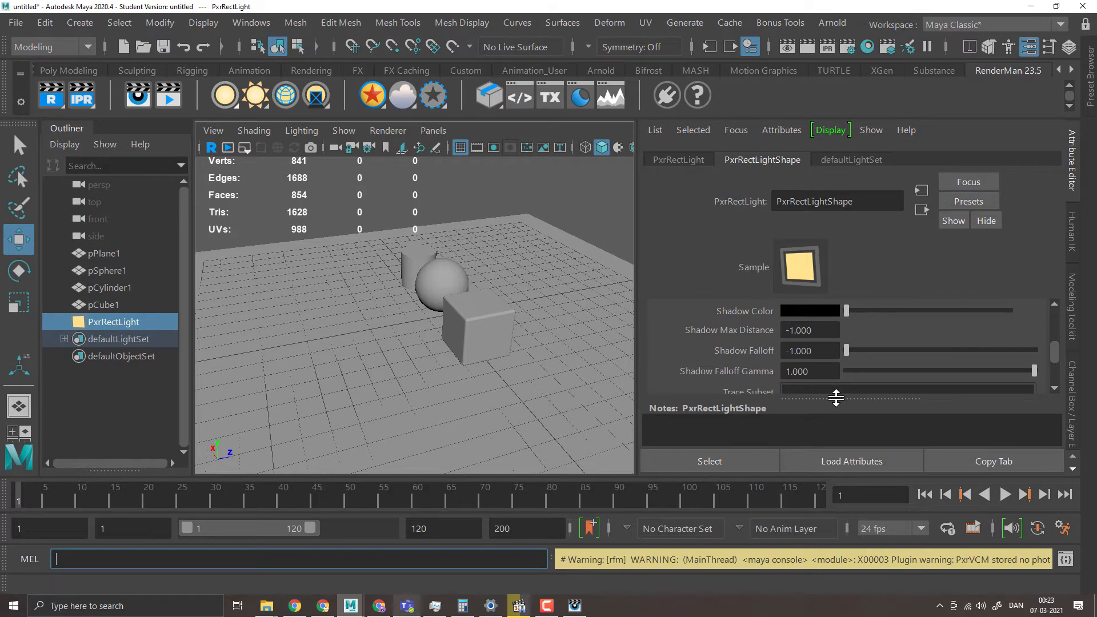
left_click_drag(835, 397, 836, 443)
scroll(871, 348, "up", 3)
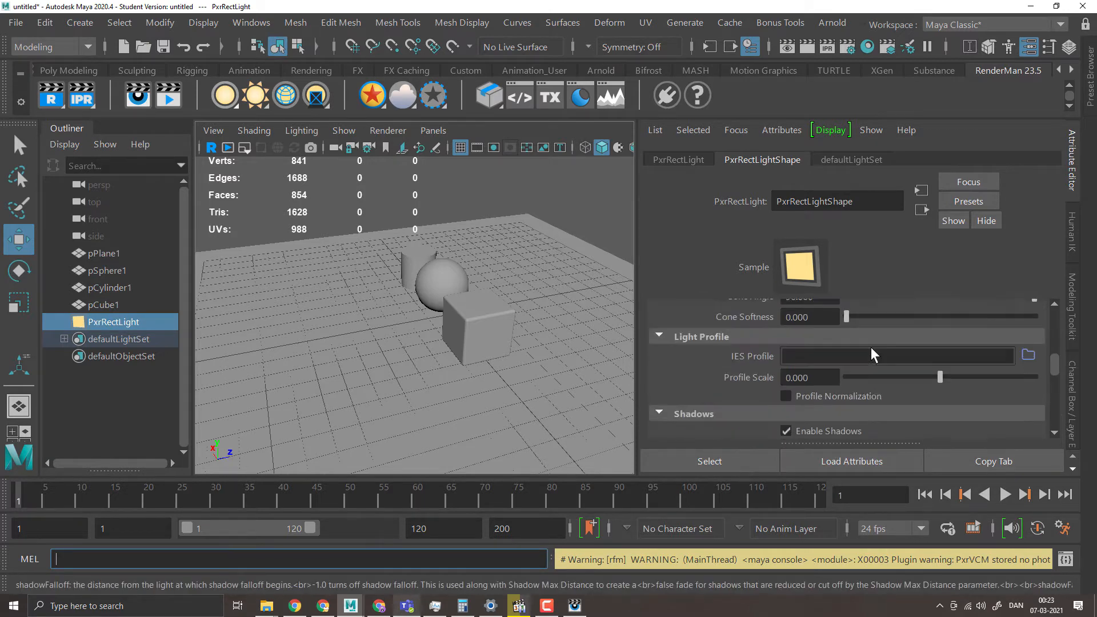
scroll(871, 347, "up", 5)
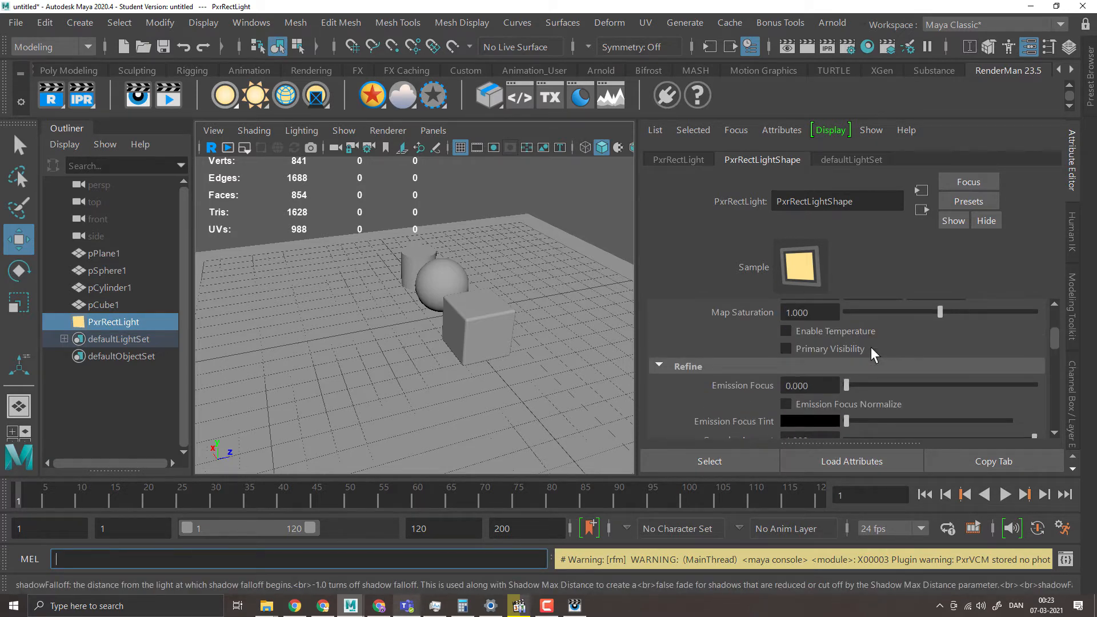
scroll(871, 347, "down", 5)
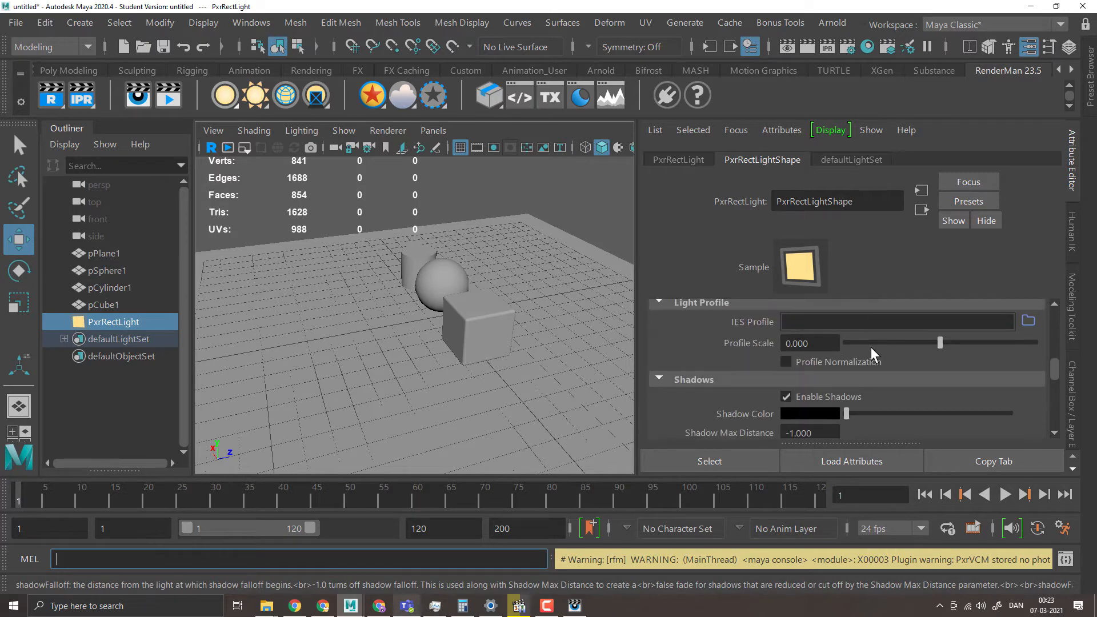
scroll(871, 348, "down", 1)
scroll(871, 348, "down", 3)
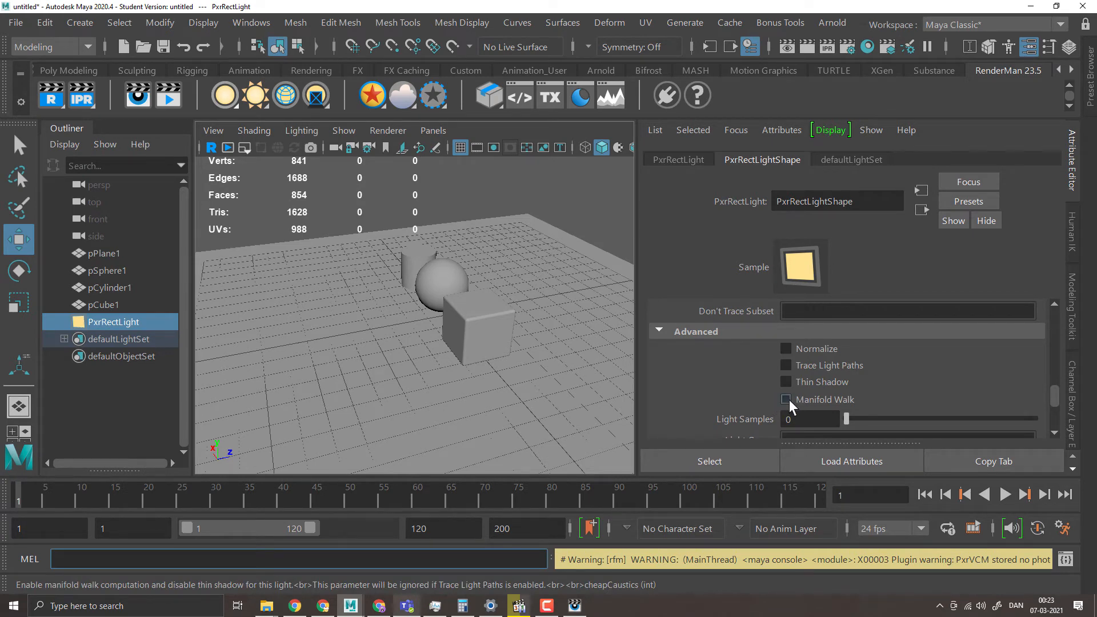
left_click(787, 400)
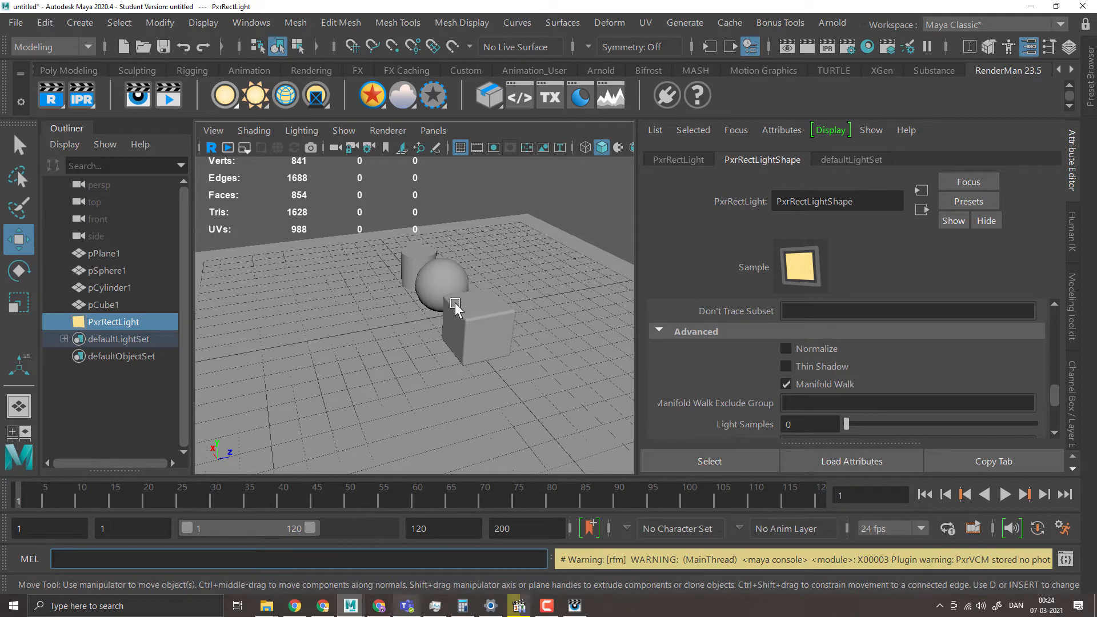
- Enable Manifold Walk in the advanced Glass settings of the cube's Clear_Glass material
left_click(474, 320)
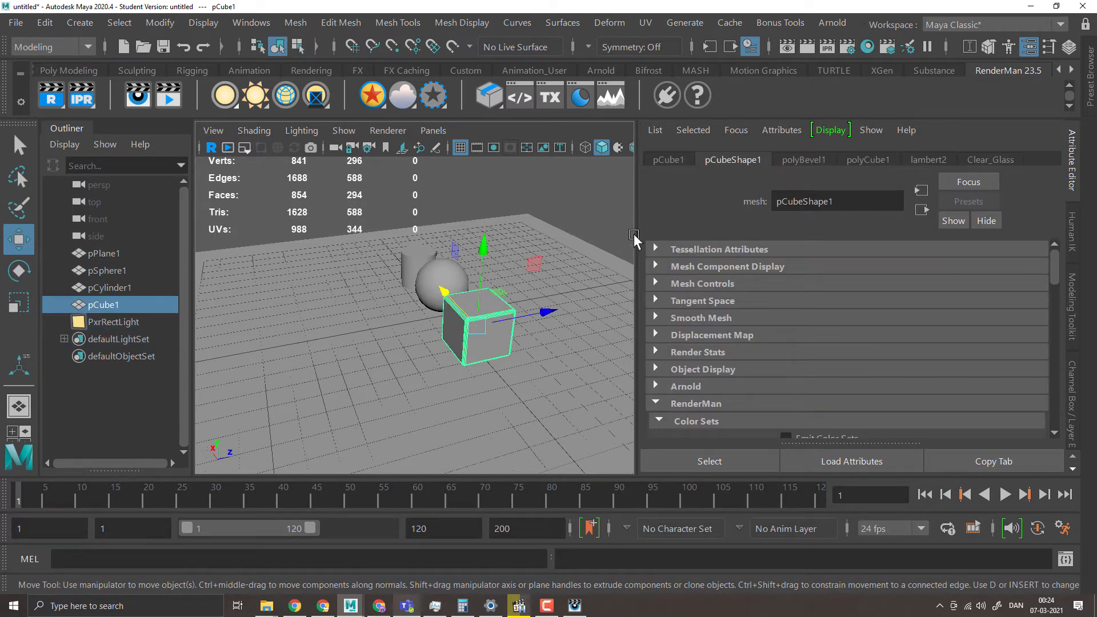
left_click(976, 158)
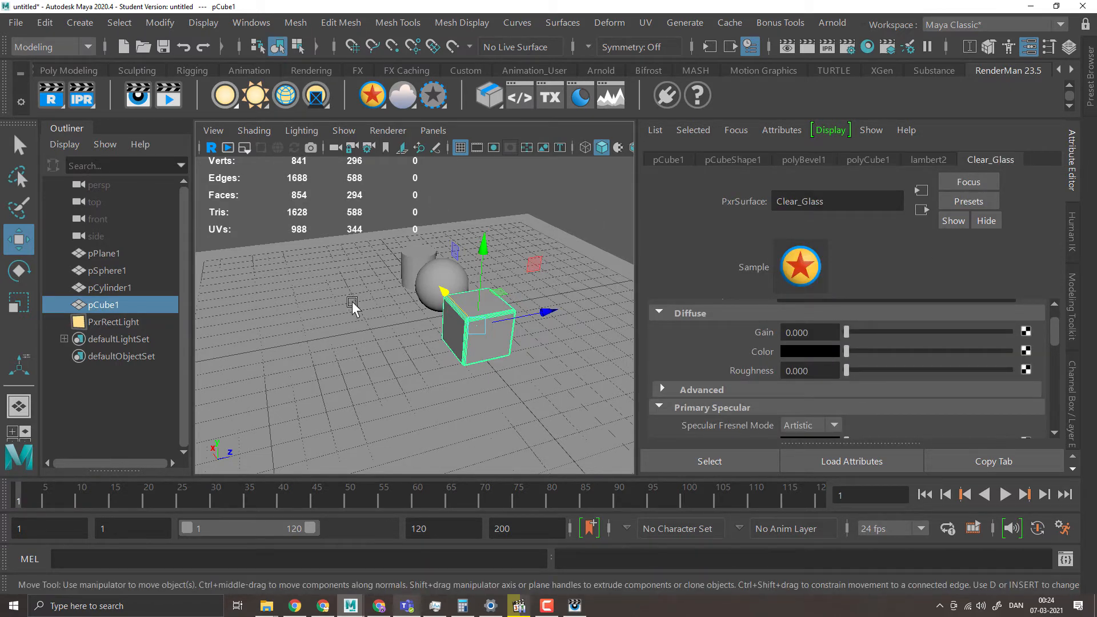
scroll(882, 361, "down", 5)
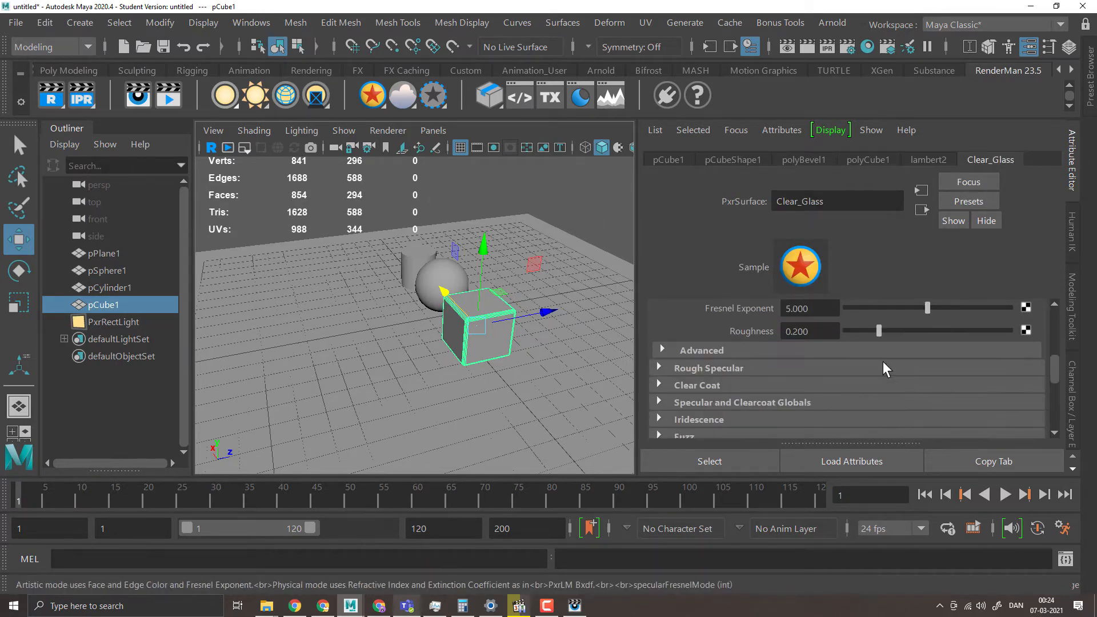
scroll(748, 384, "down", 5)
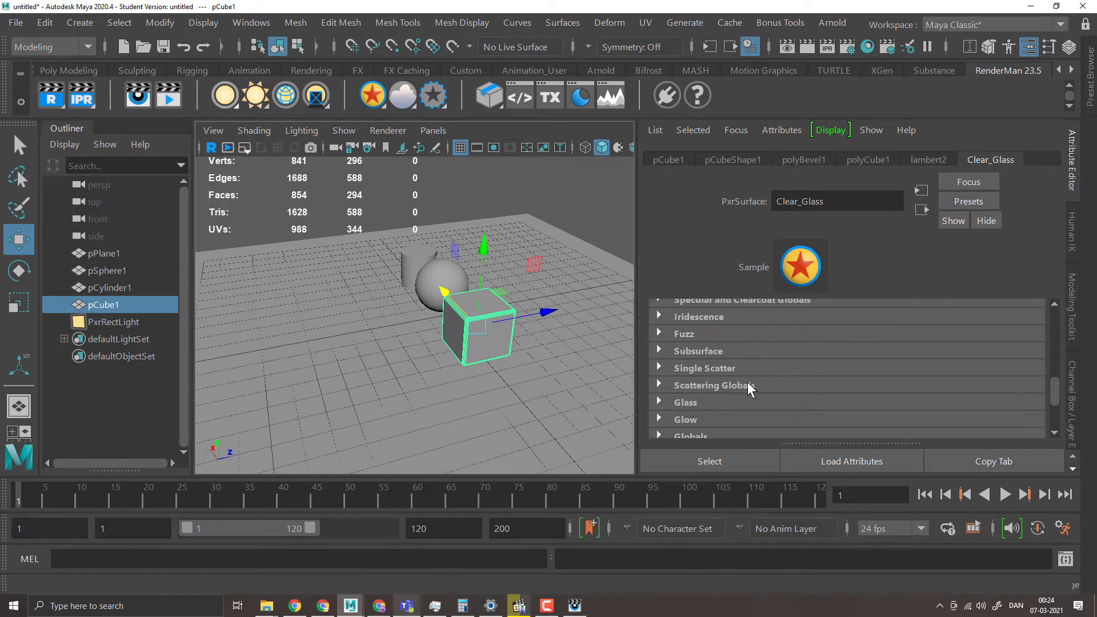
left_click(679, 366)
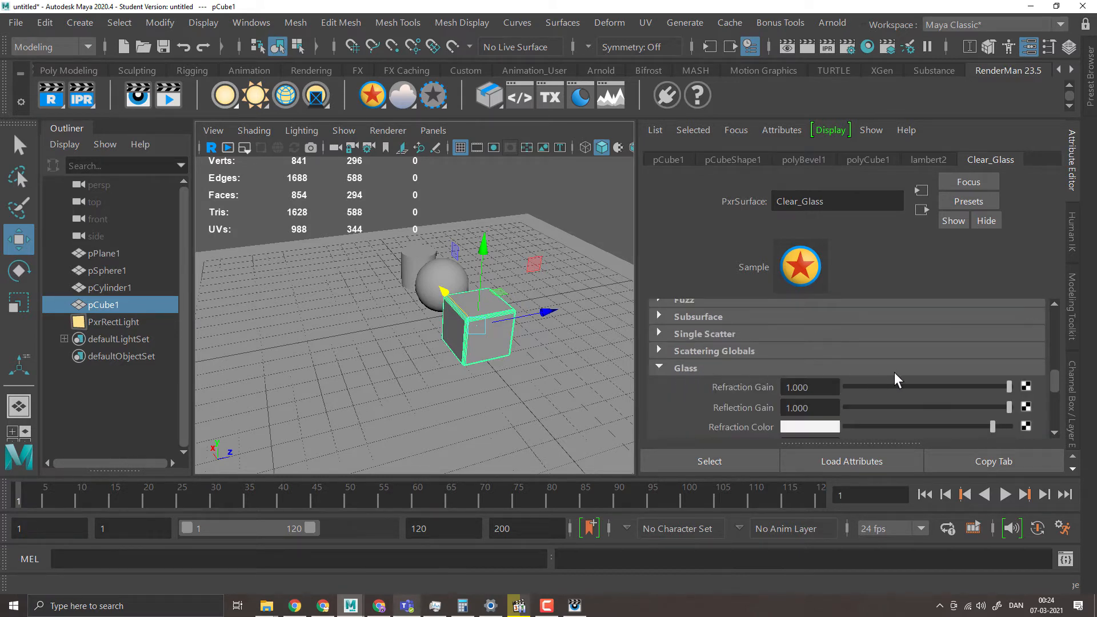
scroll(895, 372, "down", 4)
left_click(757, 382)
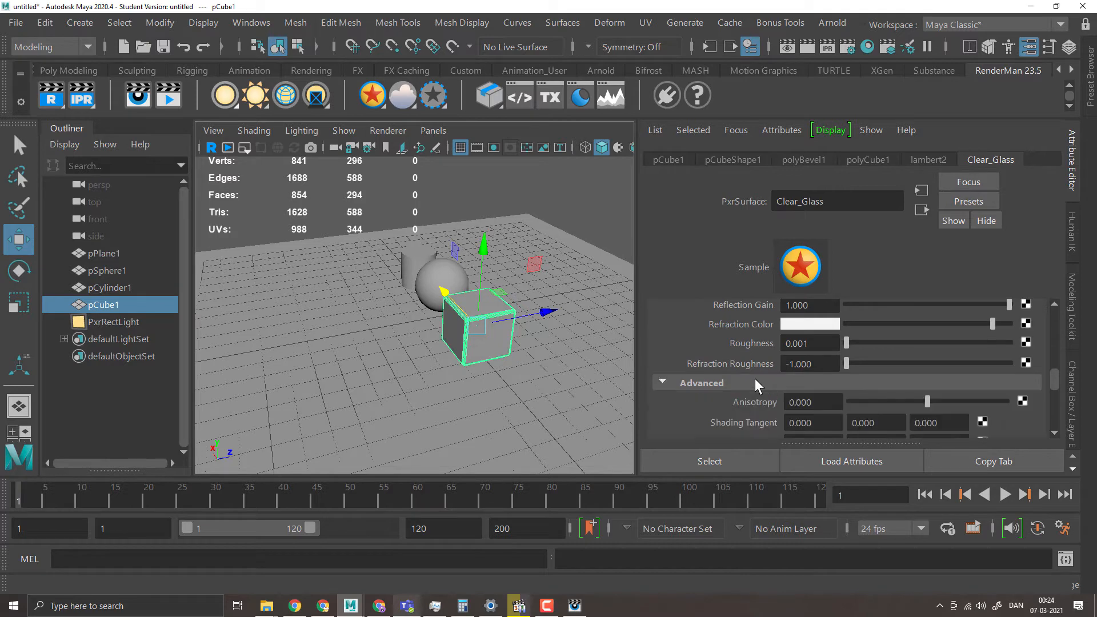
scroll(893, 379, "down", 3)
scroll(893, 379, "down", 2)
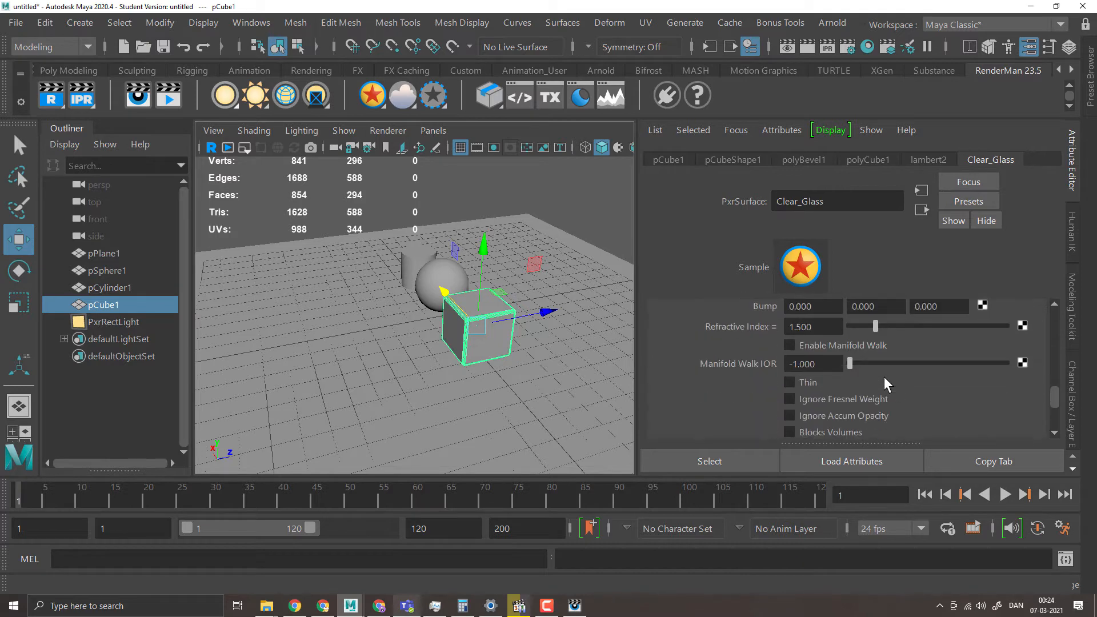
left_click(790, 347)
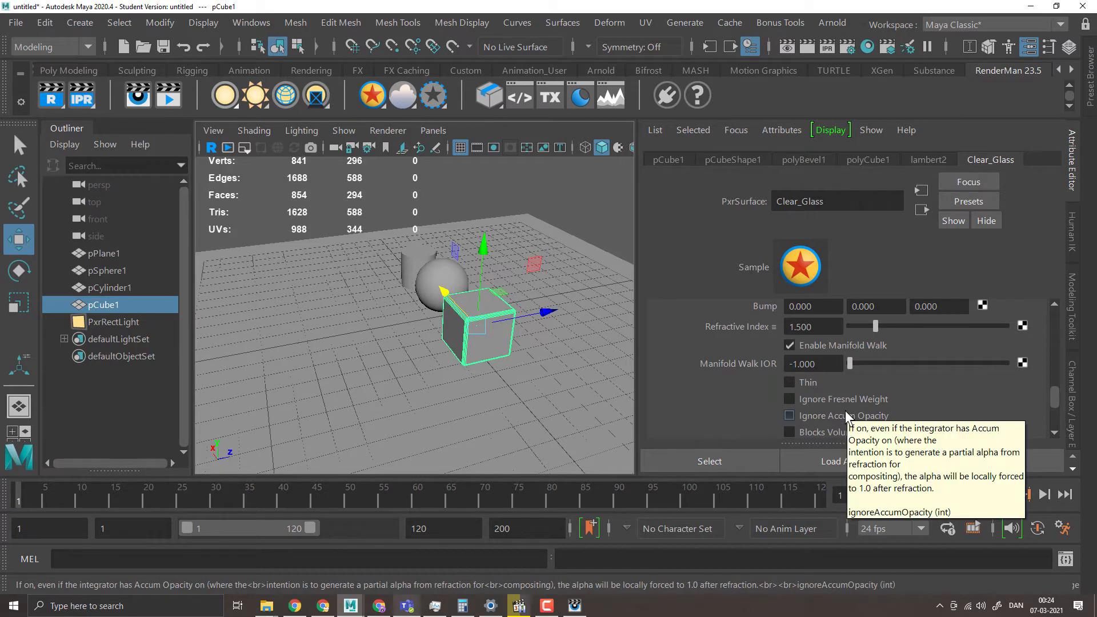
- Enable Manifold Exploration in the Globals settings of the floor plane's PxrSurface1 material
left_click(394, 326)
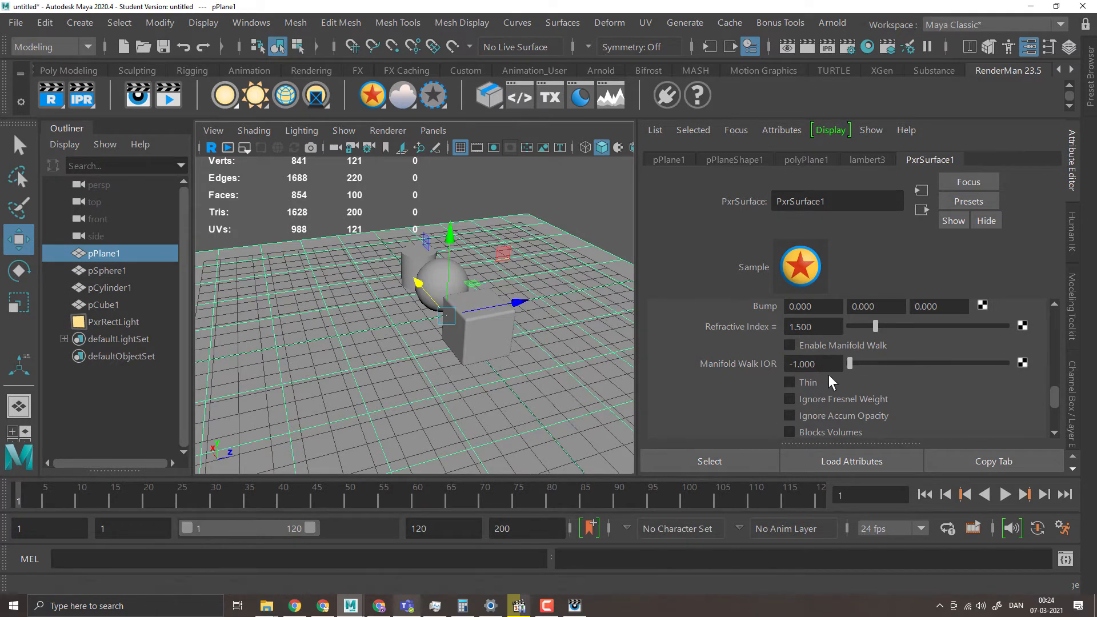
scroll(876, 376, "down", 3)
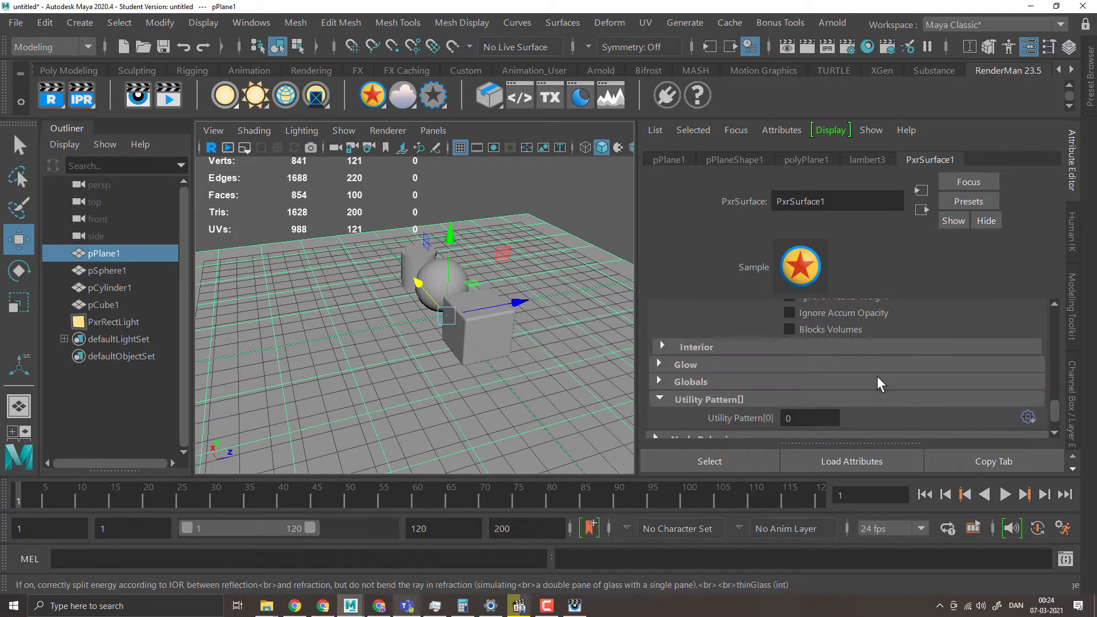
left_click(660, 382)
scroll(930, 360, "down", 3)
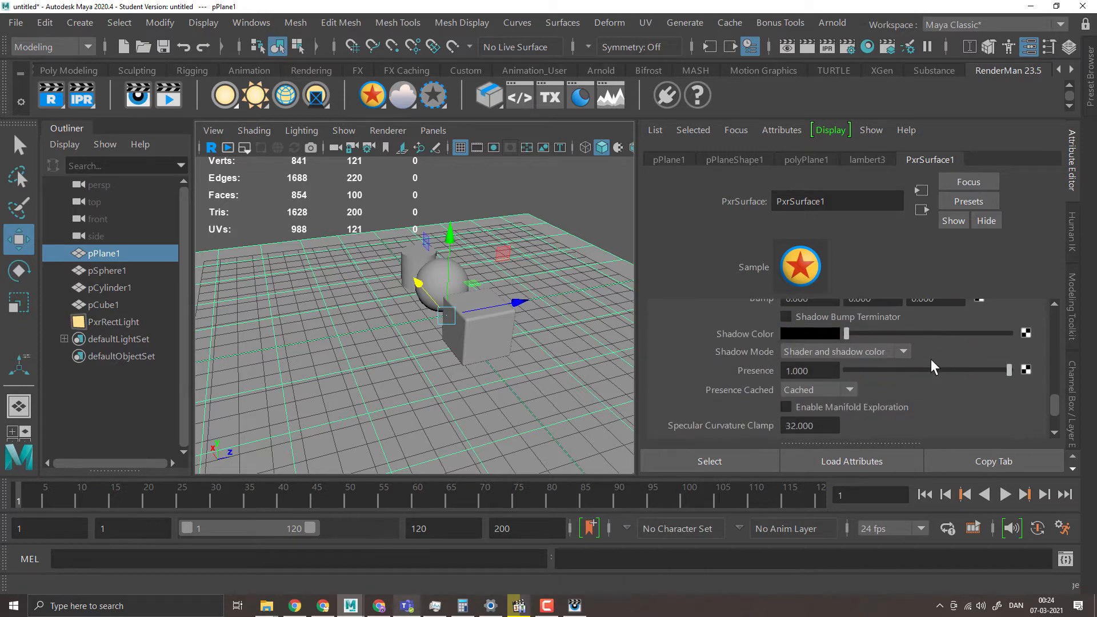
scroll(931, 359, "down", 1)
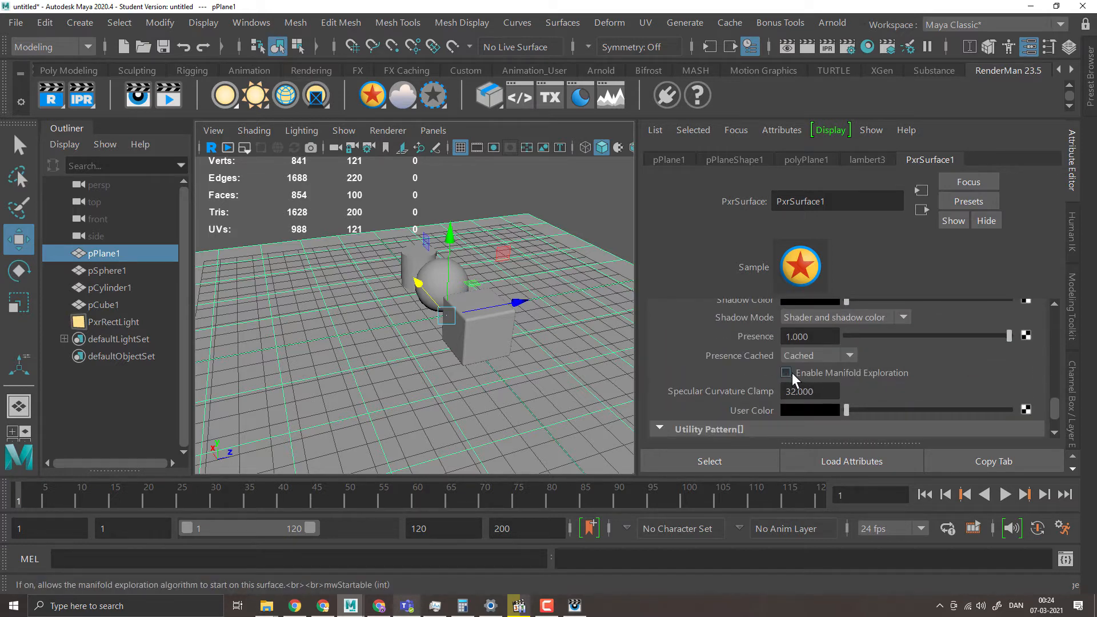
- Render the scene, compare the new image with the previous one in the render catalog, and put the render viewer away
left_click(801, 47)
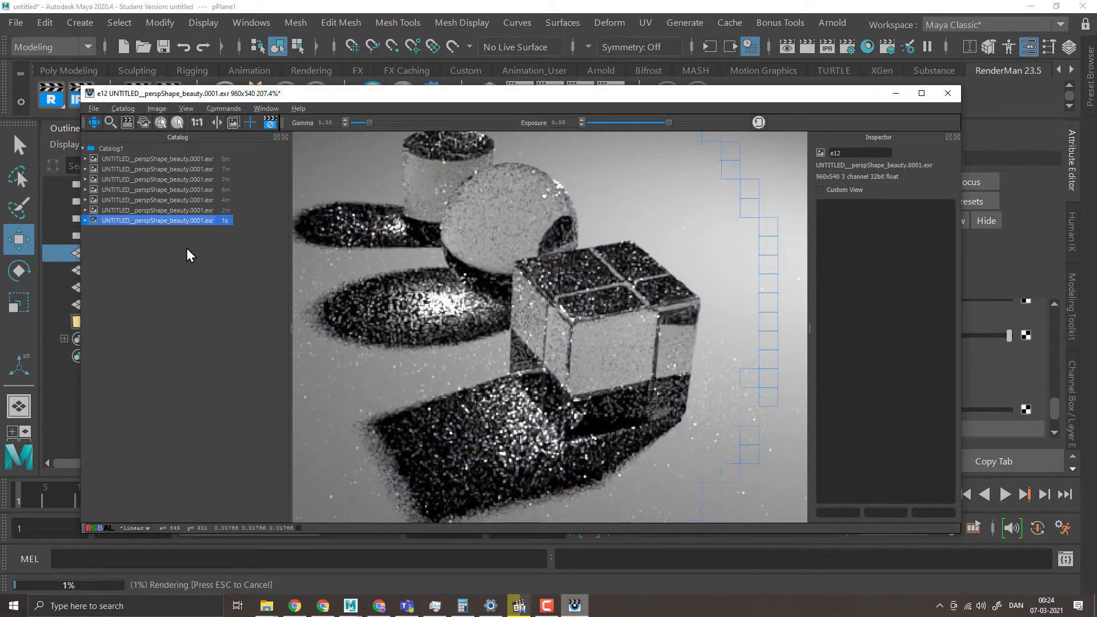
left_click(155, 210)
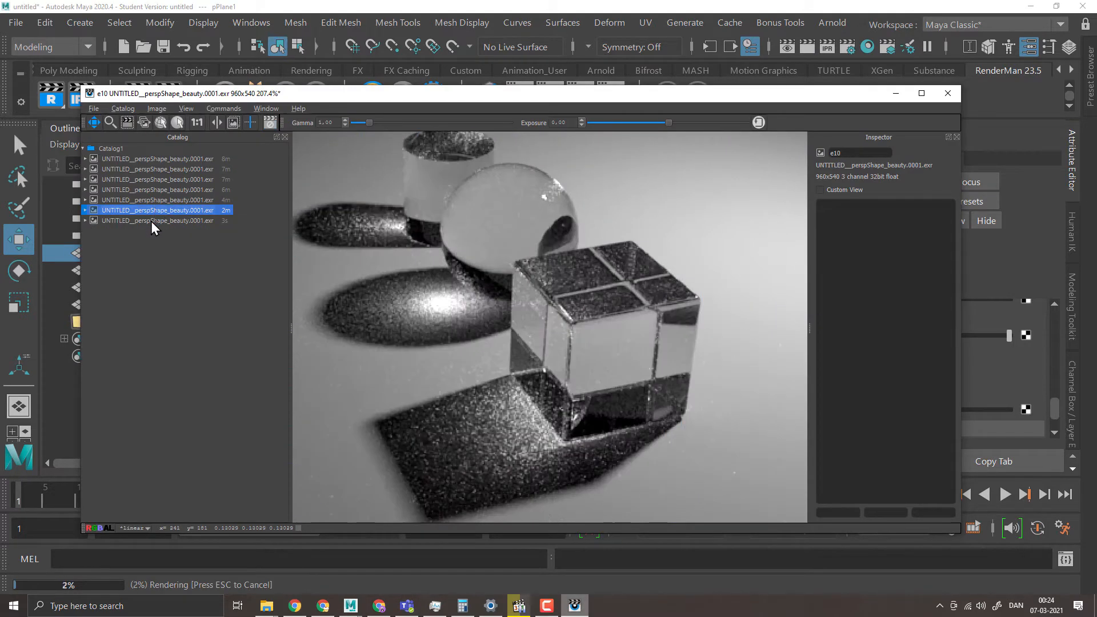
left_click(152, 220)
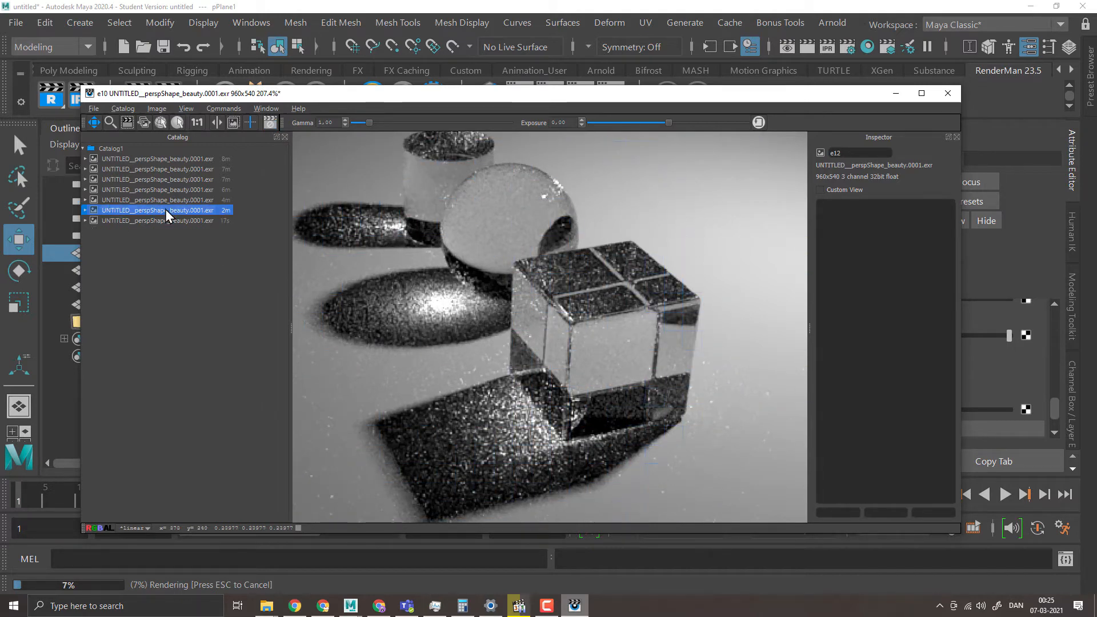
left_click(893, 94)
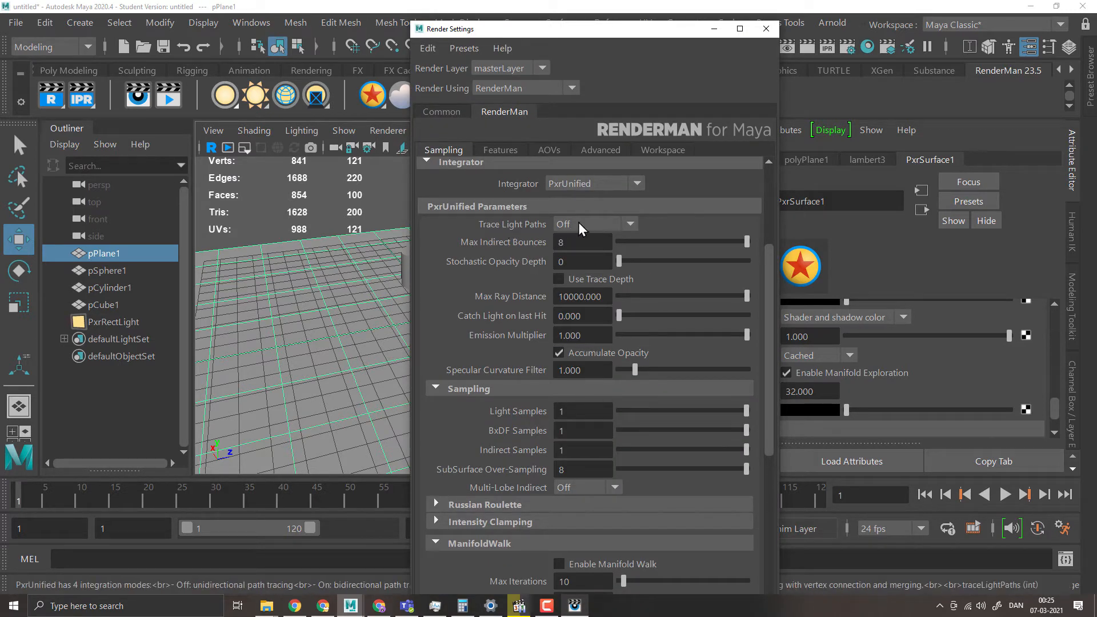
- Enable Manifold Walk in the PxrUnified integrator's ManifoldWalk settings and minimize the Render Settings window
scroll(682, 215, "up", 2)
scroll(649, 304, "down", 3)
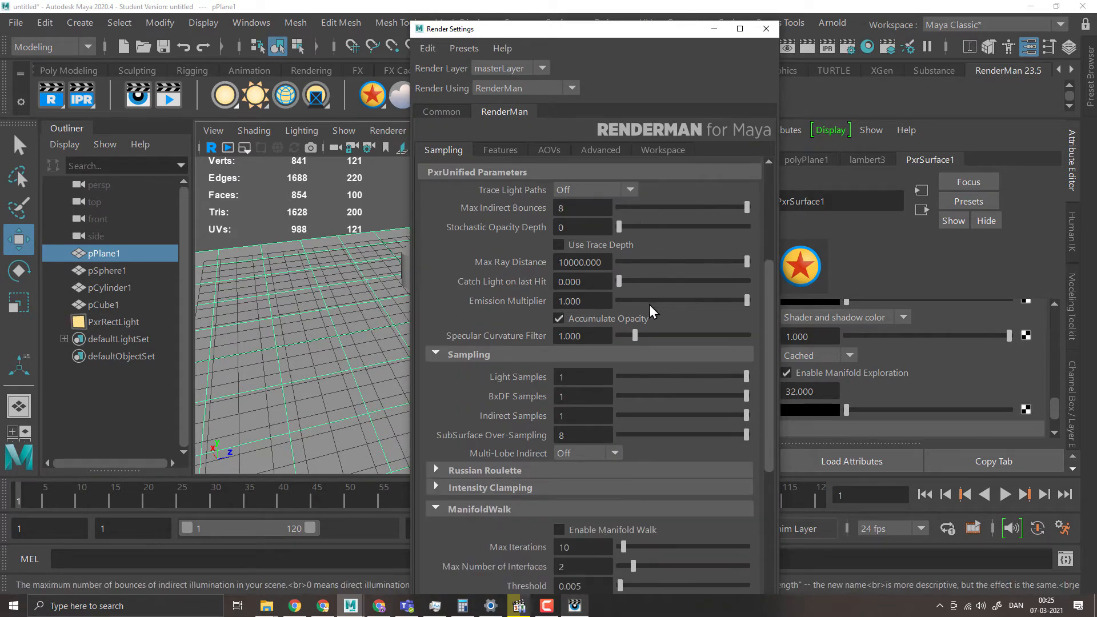
scroll(629, 512, "down", 3)
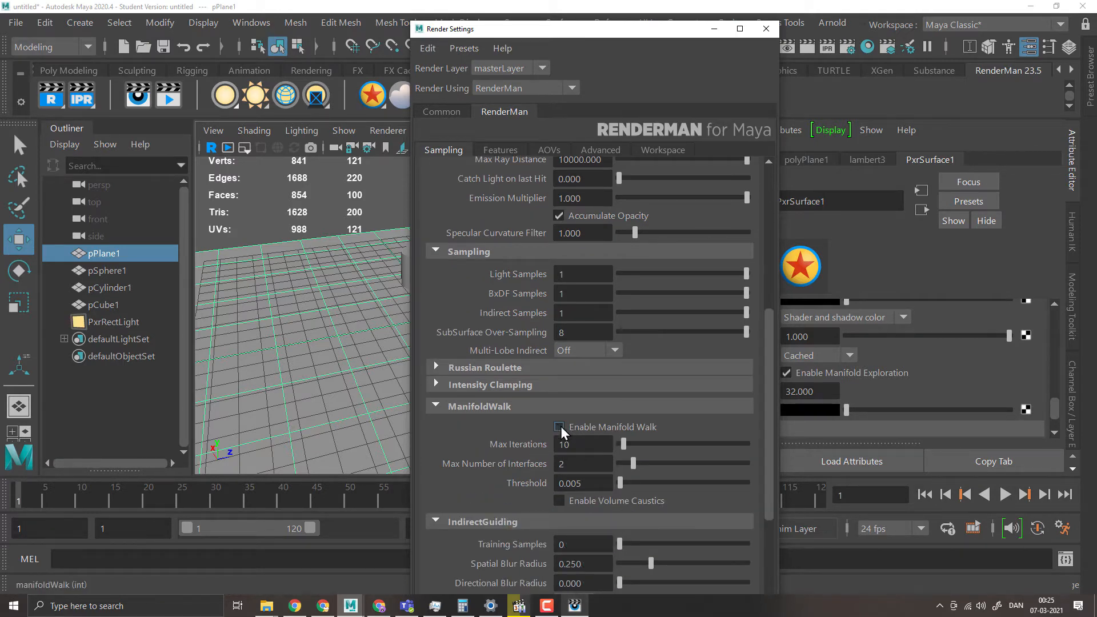
left_click(560, 427)
left_click(712, 29)
- Render the scene with the integrator's Manifold Walk active and compare the caustics with the previous render
left_click(808, 46)
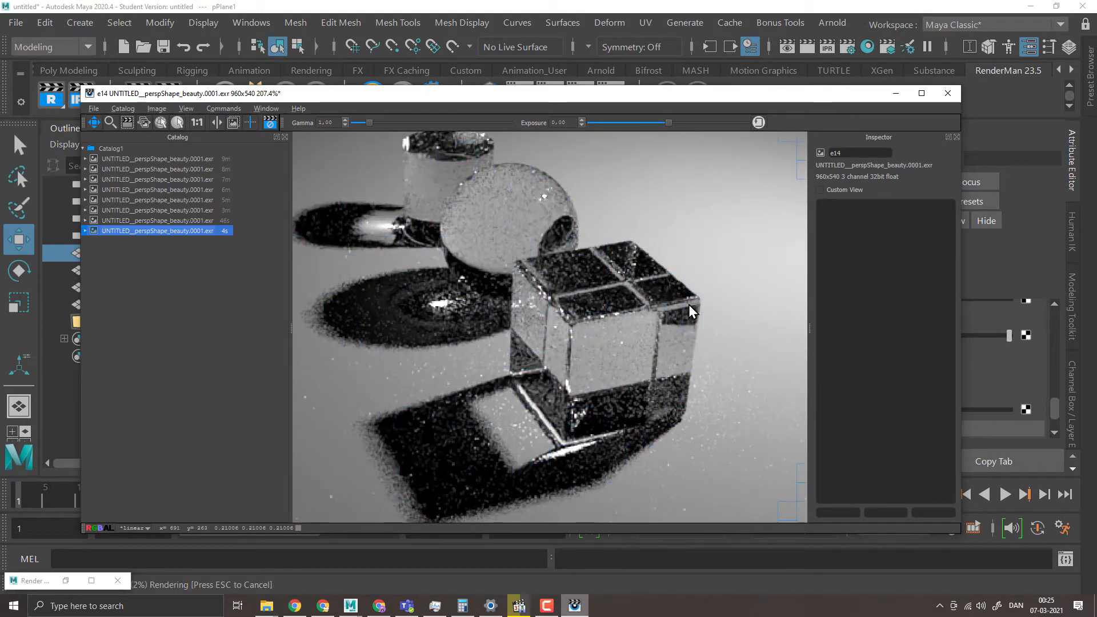
left_click(155, 221)
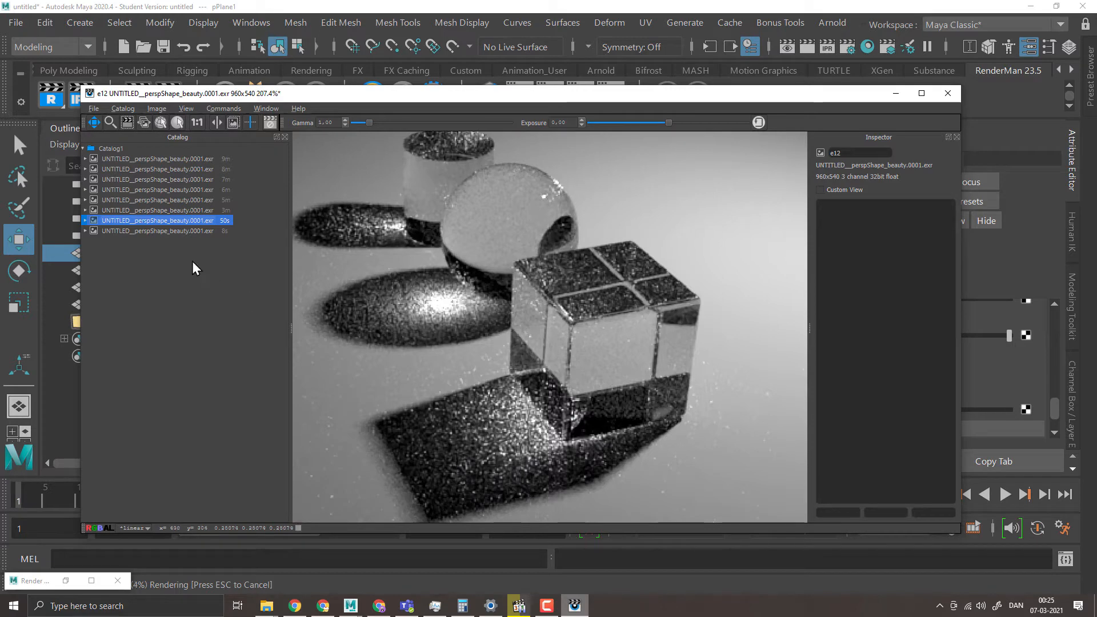
left_click(162, 230)
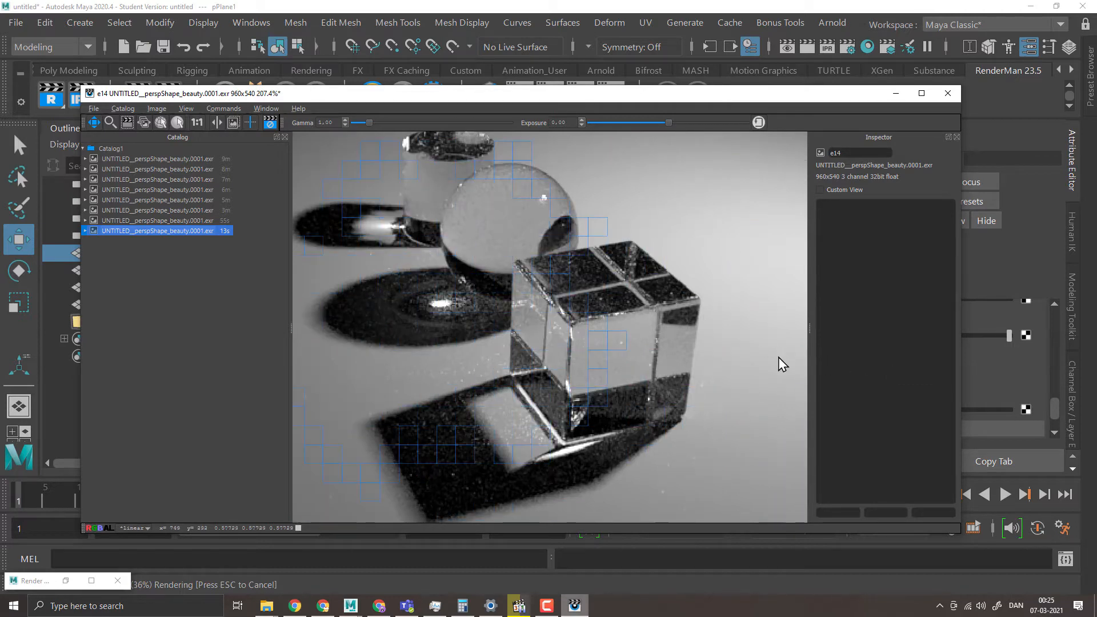
- Close the minimized Render Settings window and bring the Manifold Walk render back into view
left_click(117, 580)
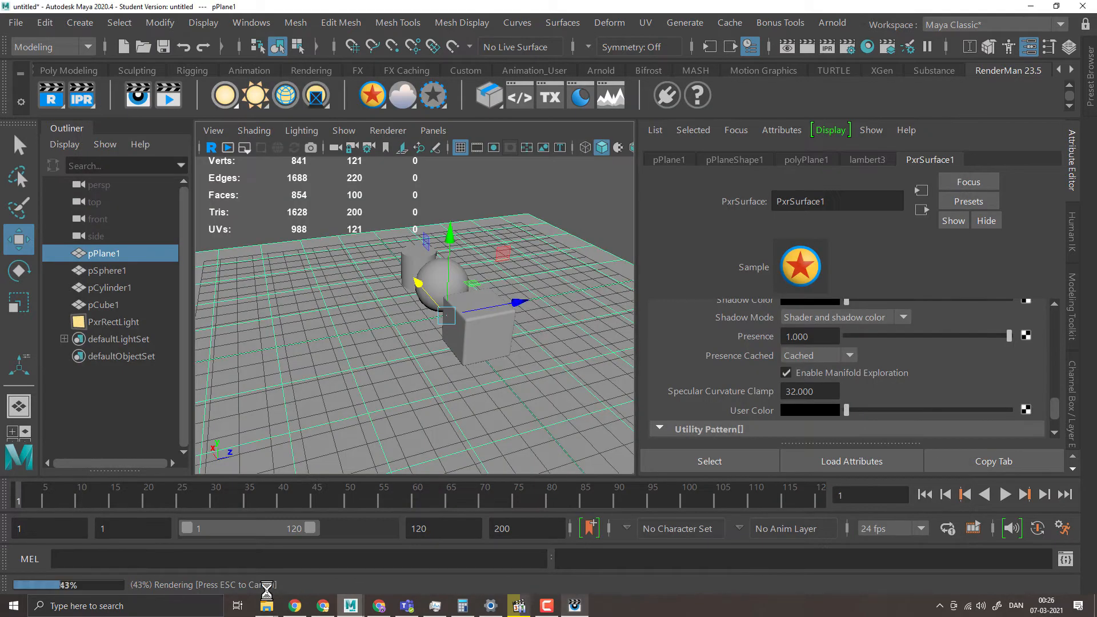
left_click(574, 607)
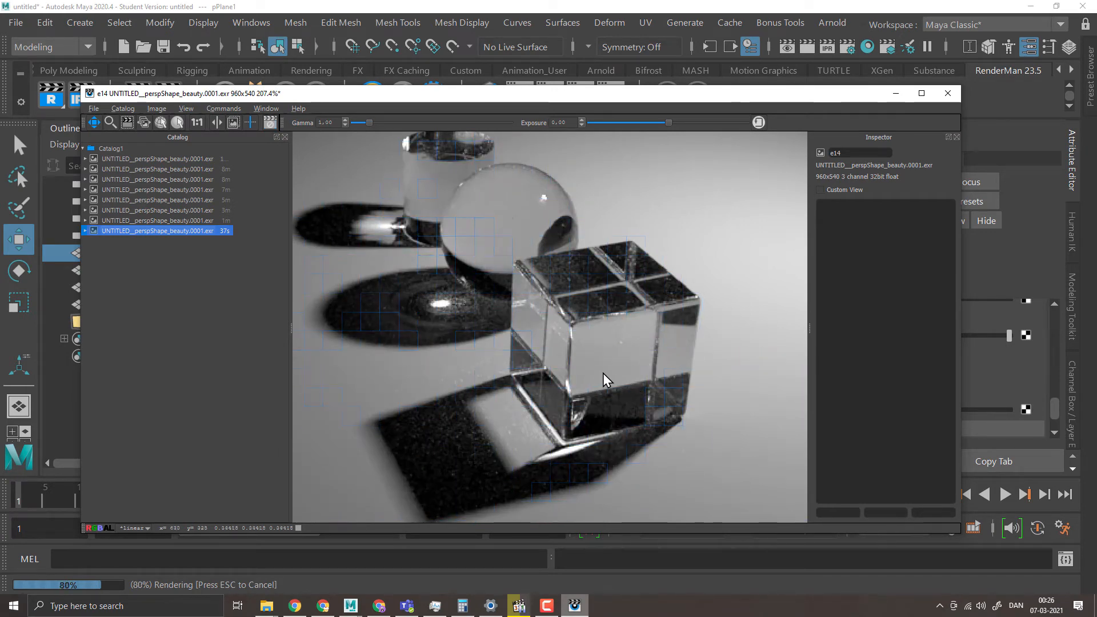
left_click(262, 574)
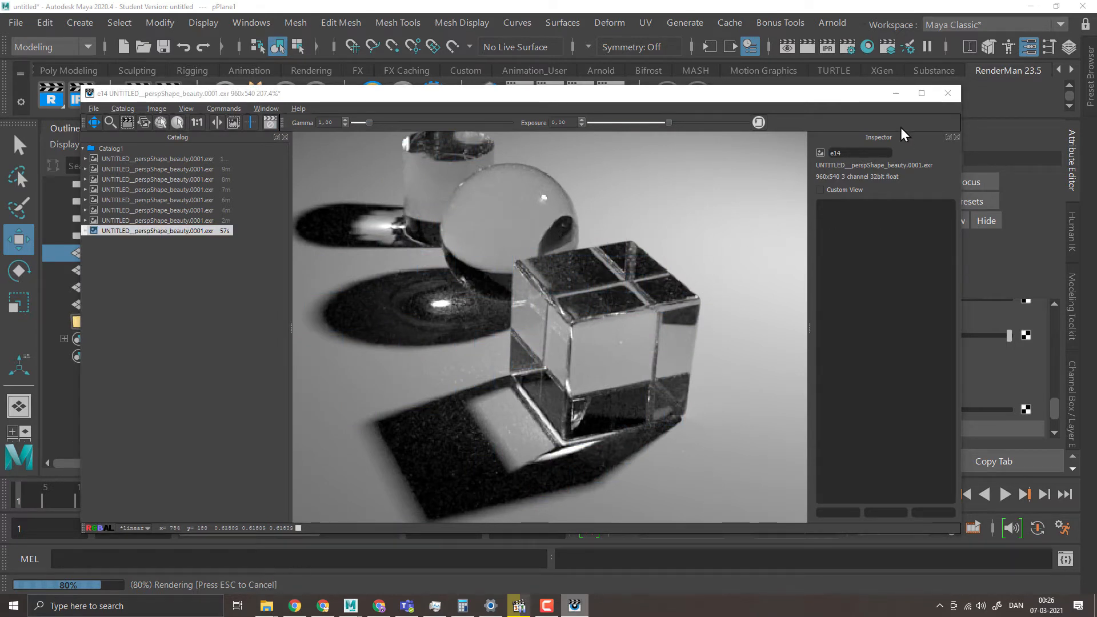
- Set Trace Light Paths to UPS/VCM in the PxrUnified parameters of the Render Settings
left_click_drag(881, 92, 669, 95)
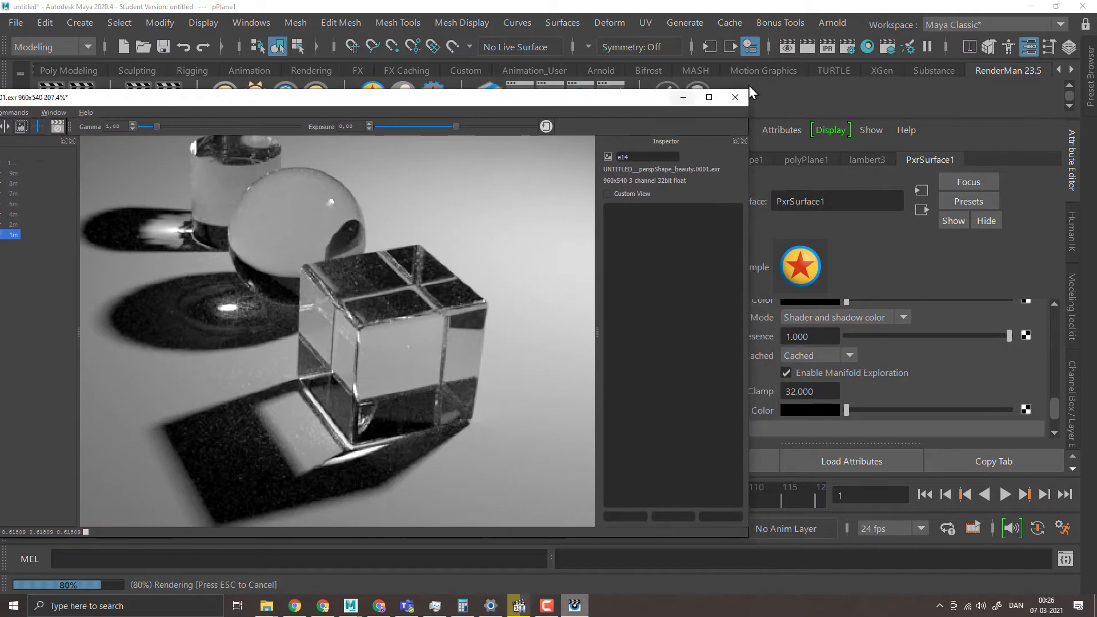
left_click(842, 48)
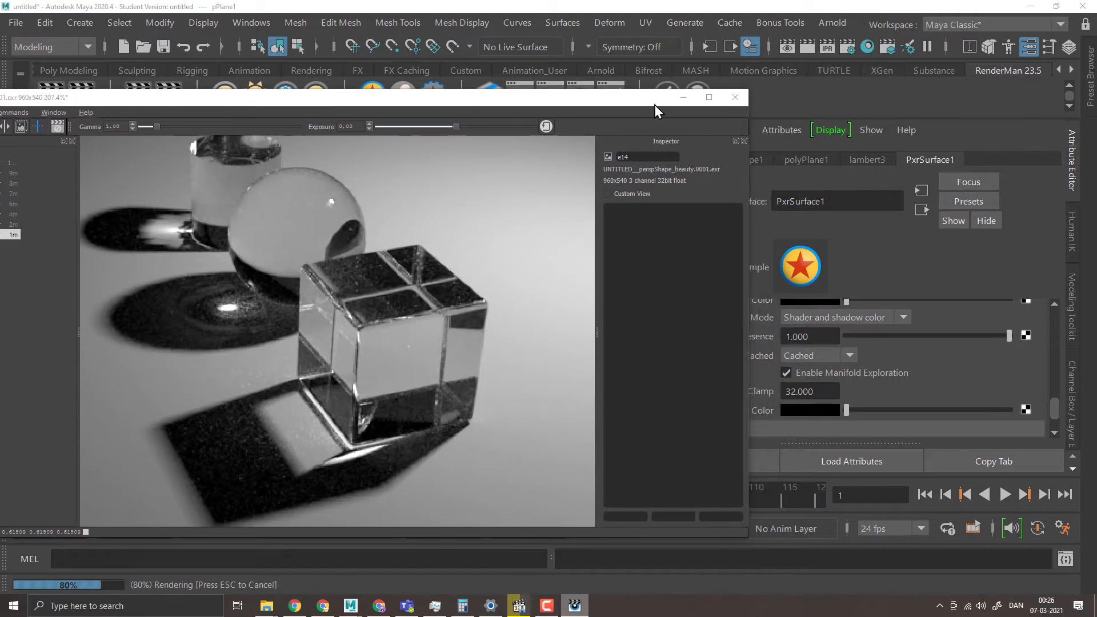
left_click_drag(622, 102, 478, 93)
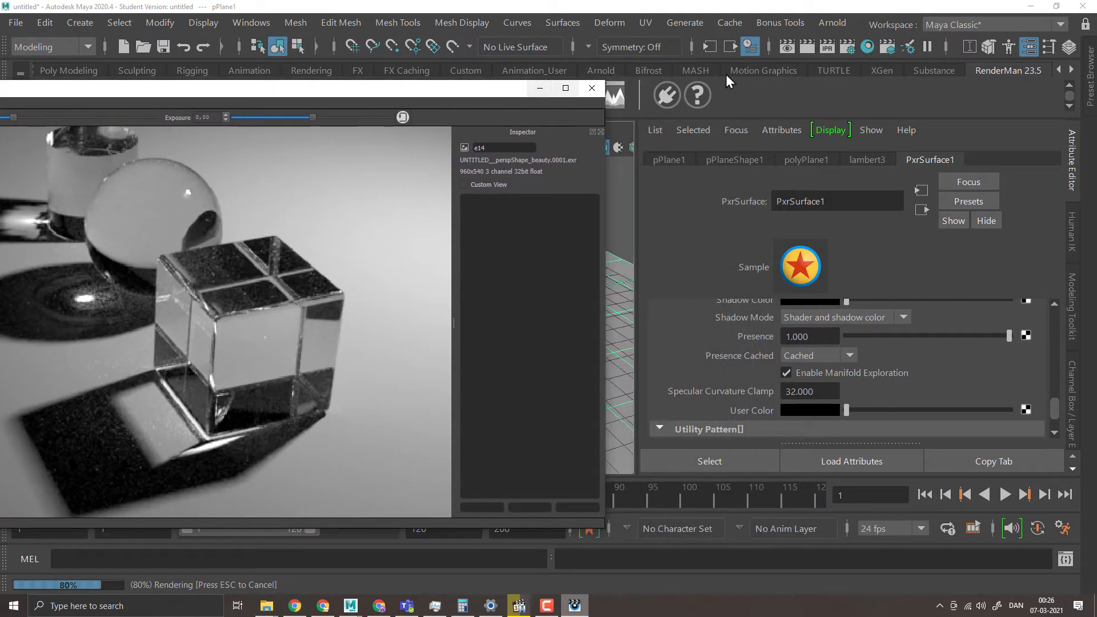
left_click(846, 47)
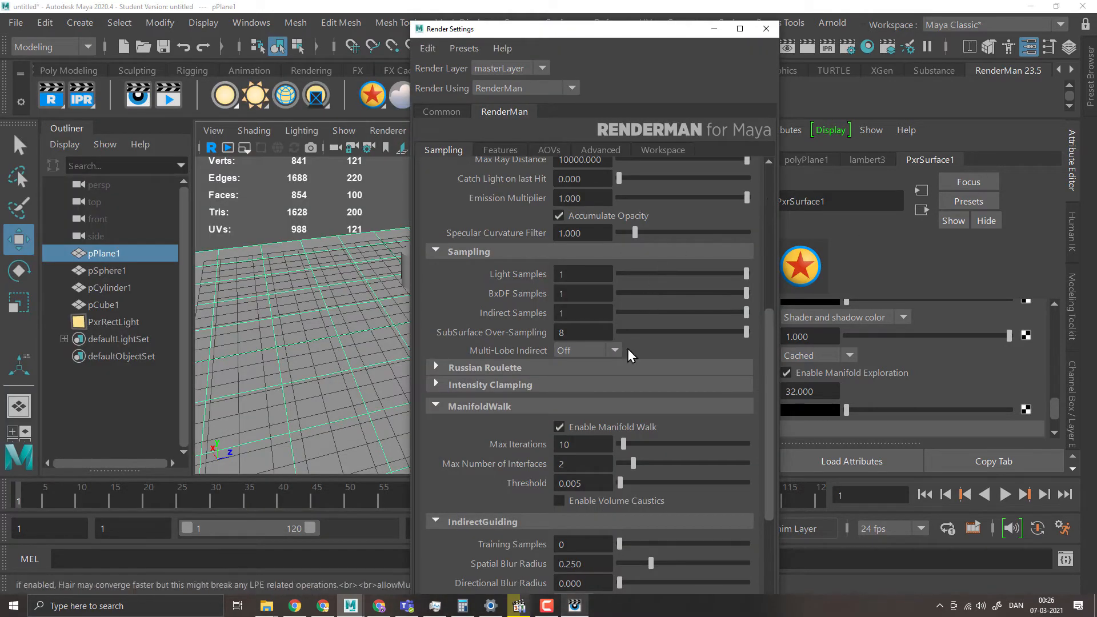
scroll(594, 386, "up", 5)
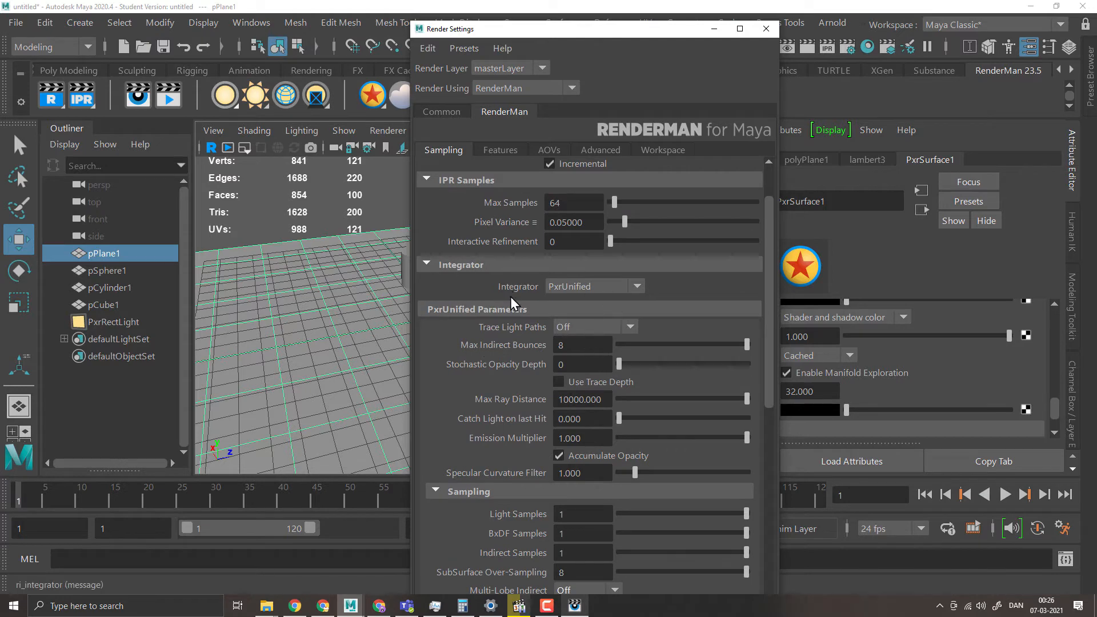
left_click(595, 324)
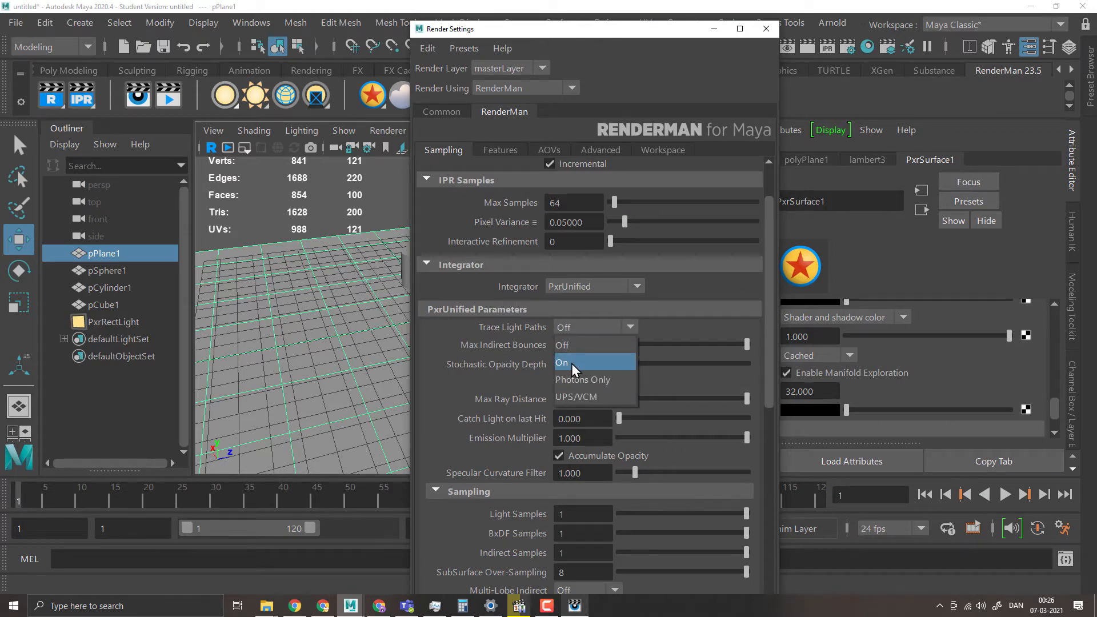
left_click(565, 327)
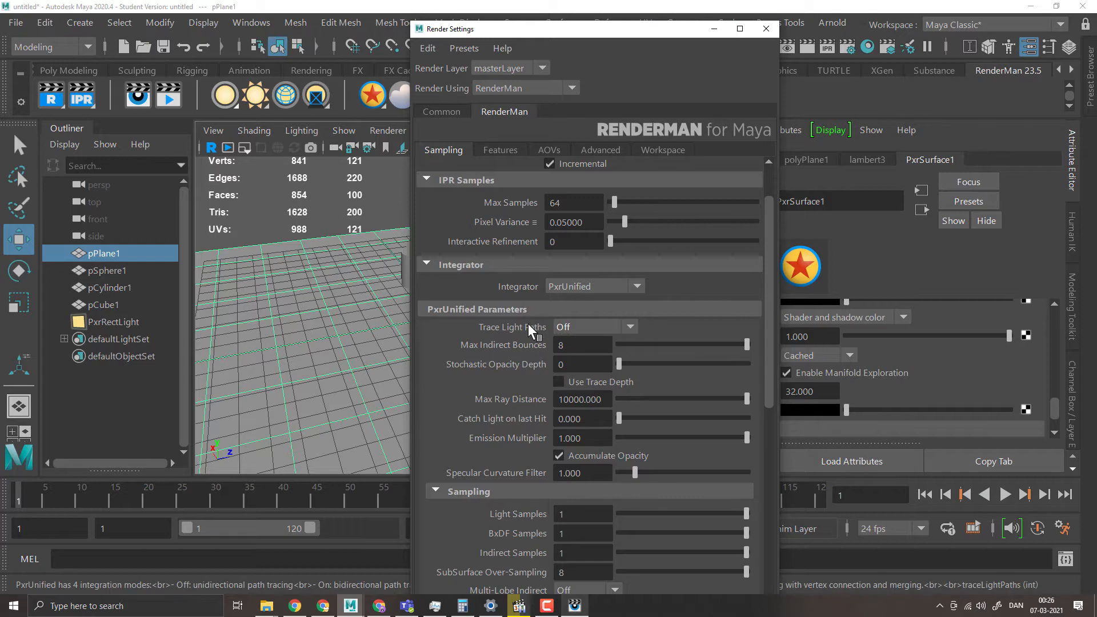
mouse_move(528, 324)
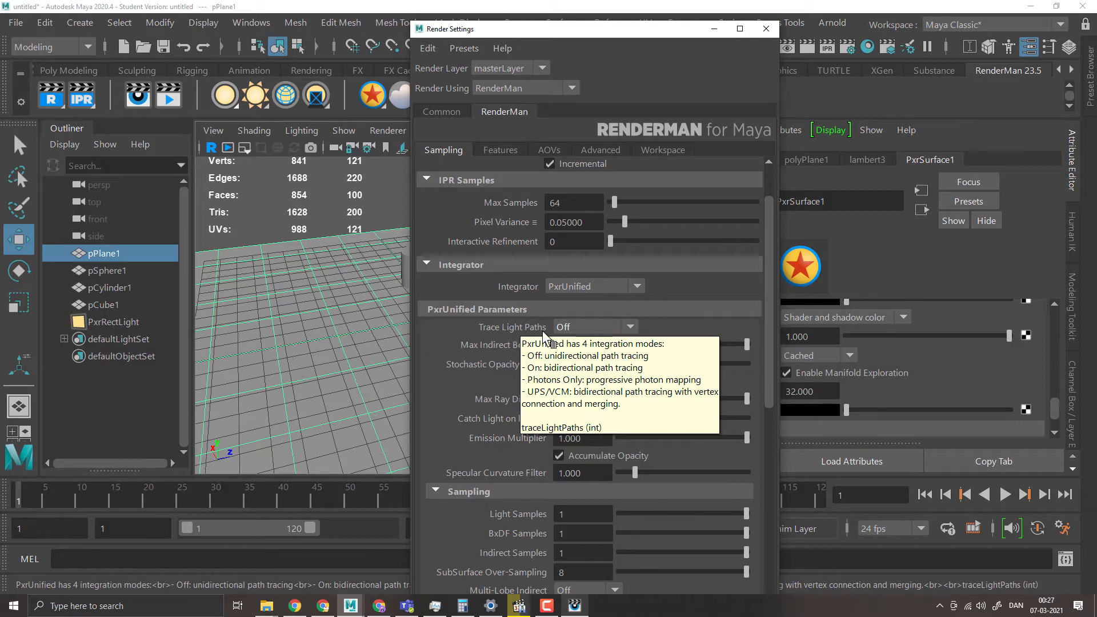
left_click(563, 327)
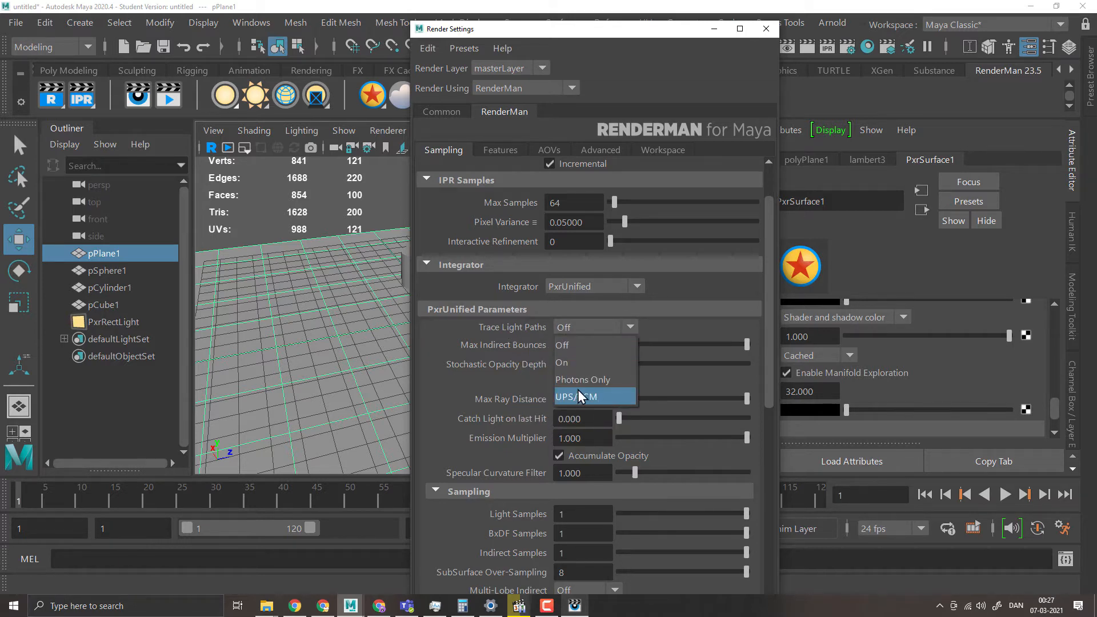
left_click(602, 400)
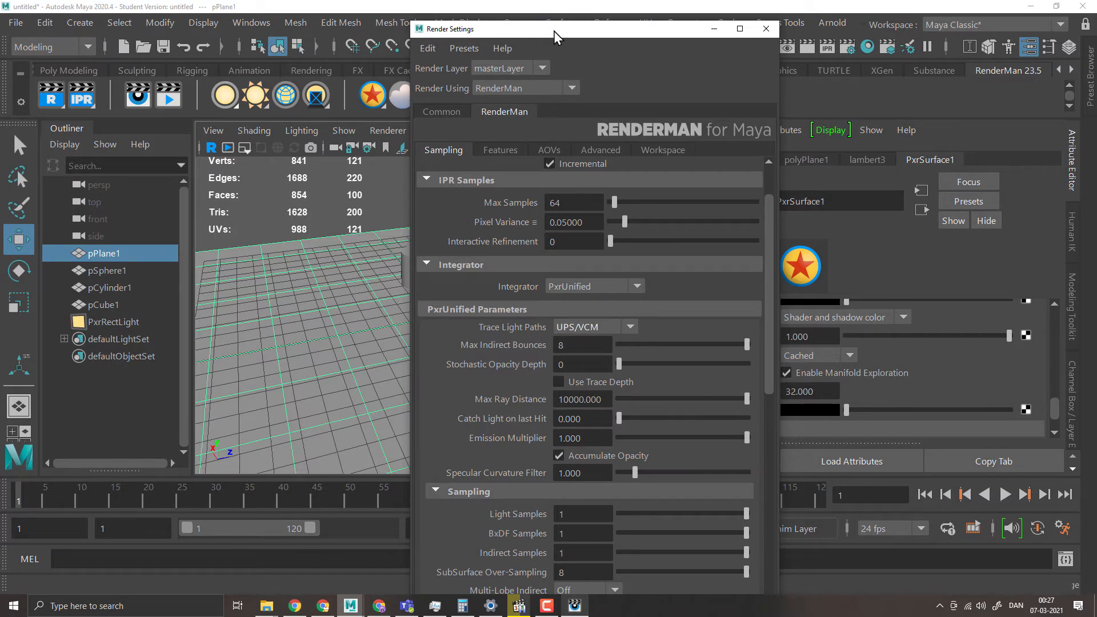
- Move the Render Settings aside, render the scene with UPS/VCM, examine the image, and shift the viewer out of the way
left_click_drag(554, 31, 928, 56)
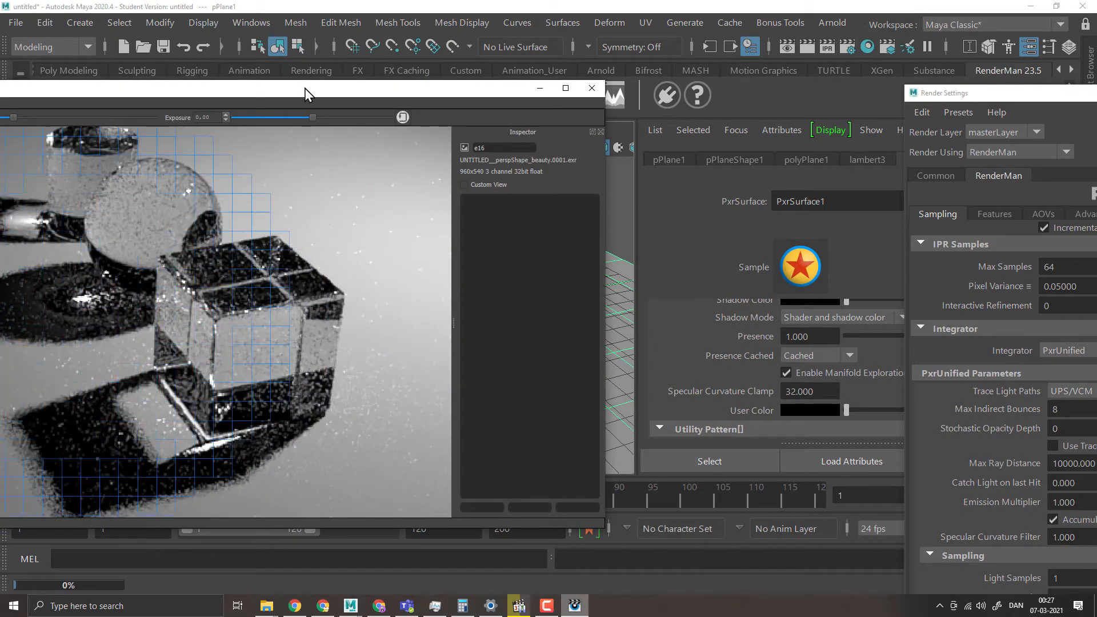
left_click_drag(304, 88, 533, 53)
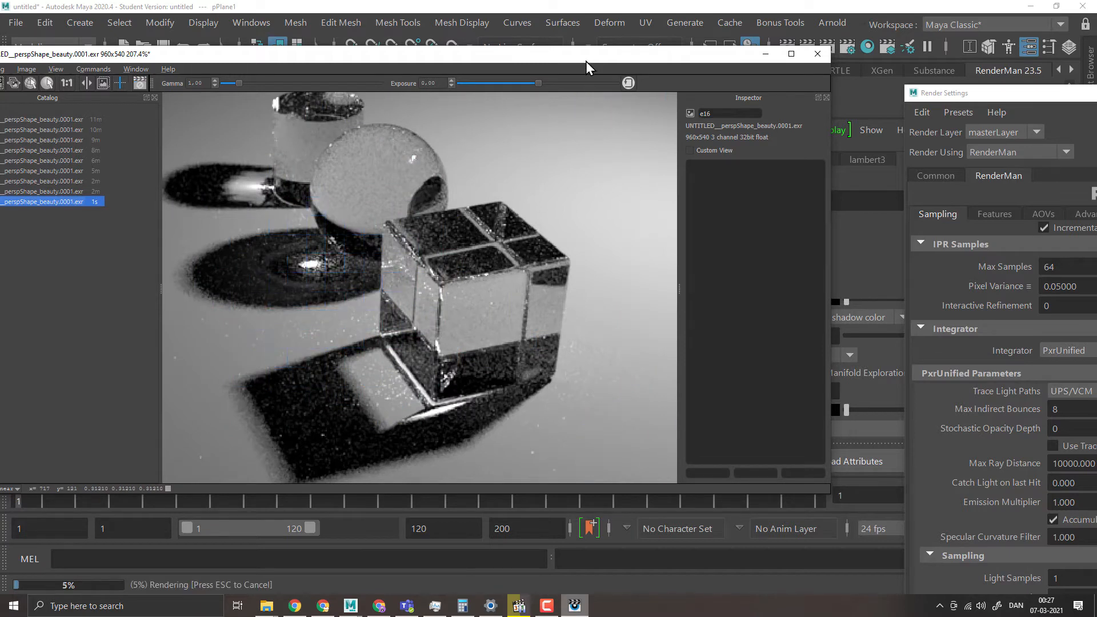
left_click_drag(585, 60, 180, 368)
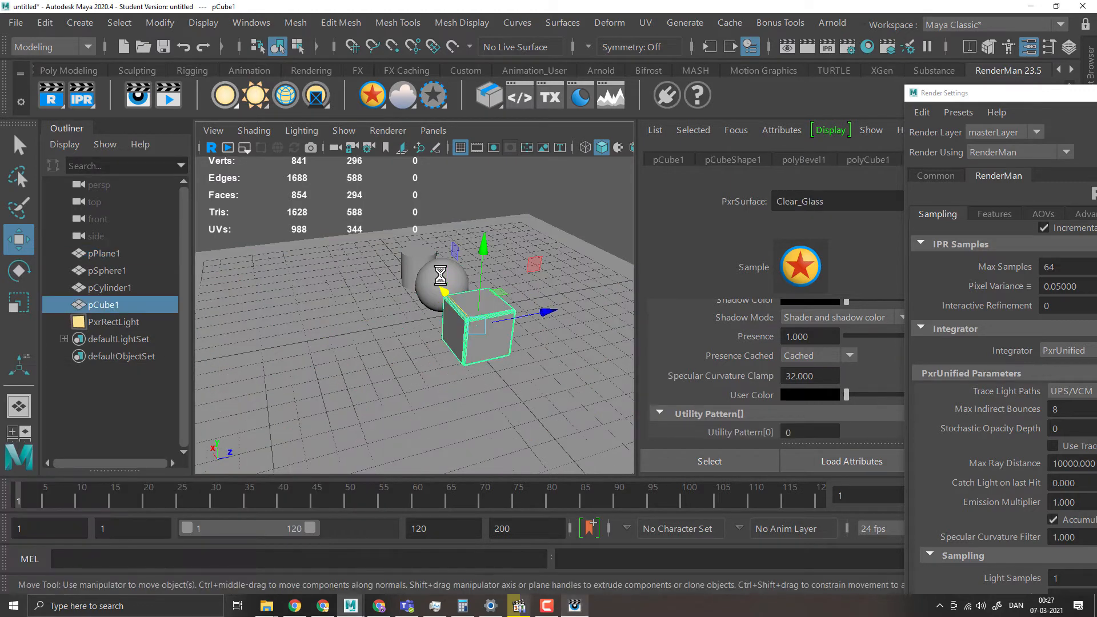
- Assign the Whisky preset from the Liquids materials to the sphere and enable Manifold Exploration on that material
left_click(440, 275)
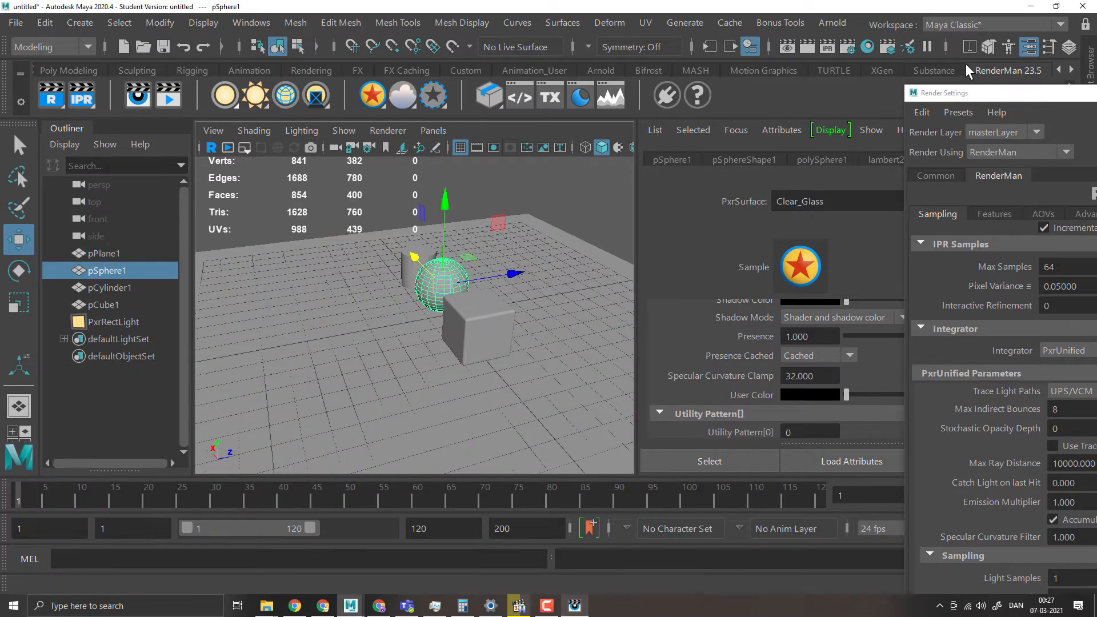
left_click(991, 99)
left_click_drag(992, 99, 177, 565)
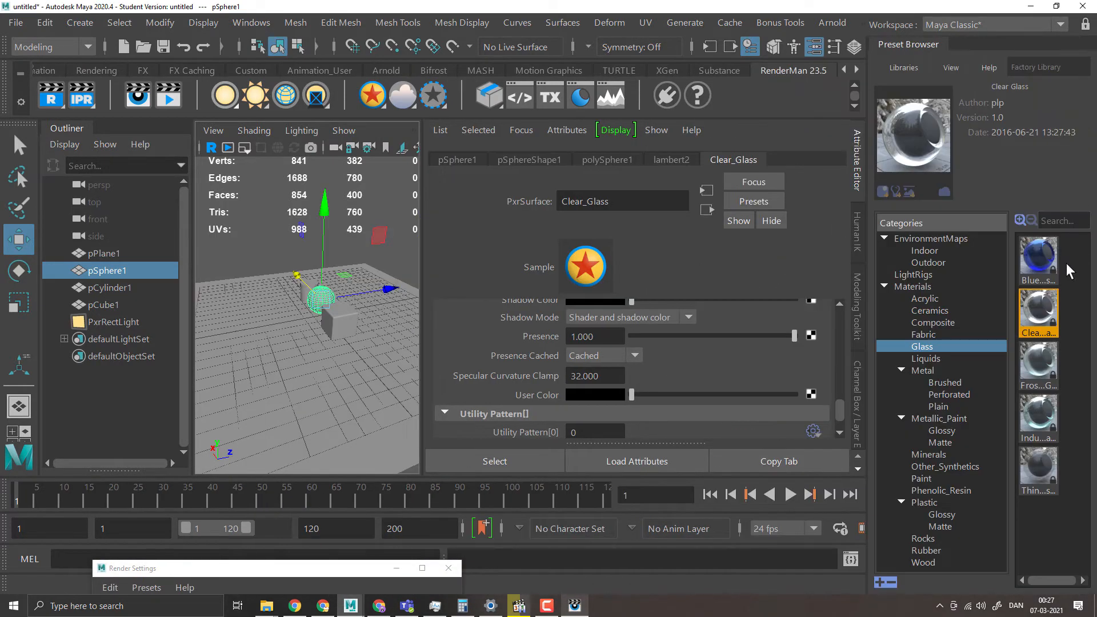
left_click(918, 359)
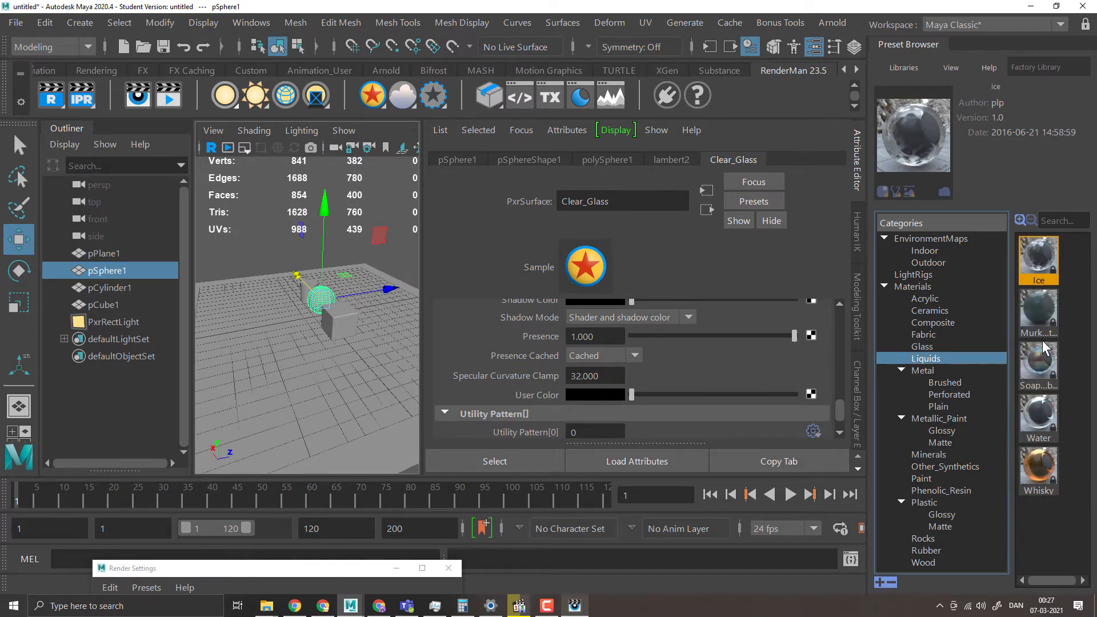
right_click(1037, 476)
left_click(1003, 488)
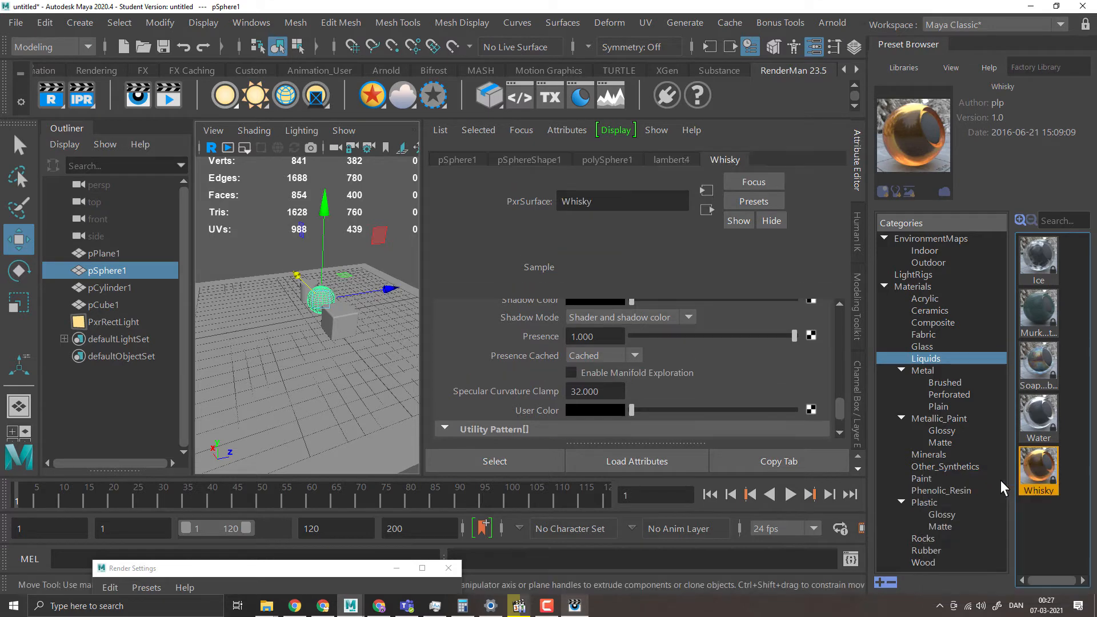
scroll(628, 363, "down", 3)
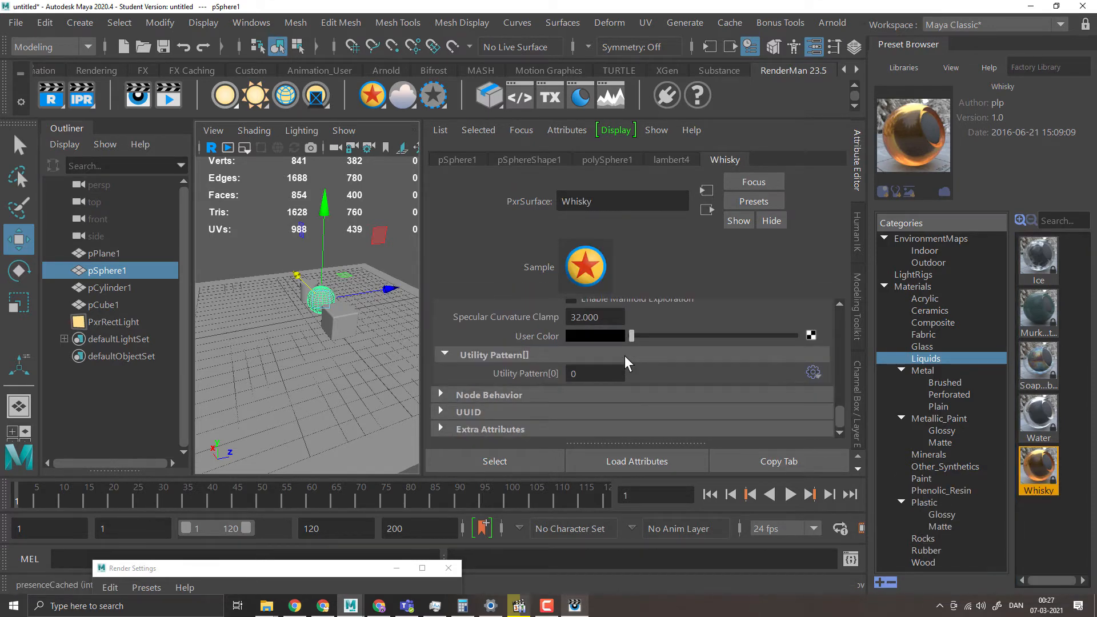
scroll(627, 363, "up", 1)
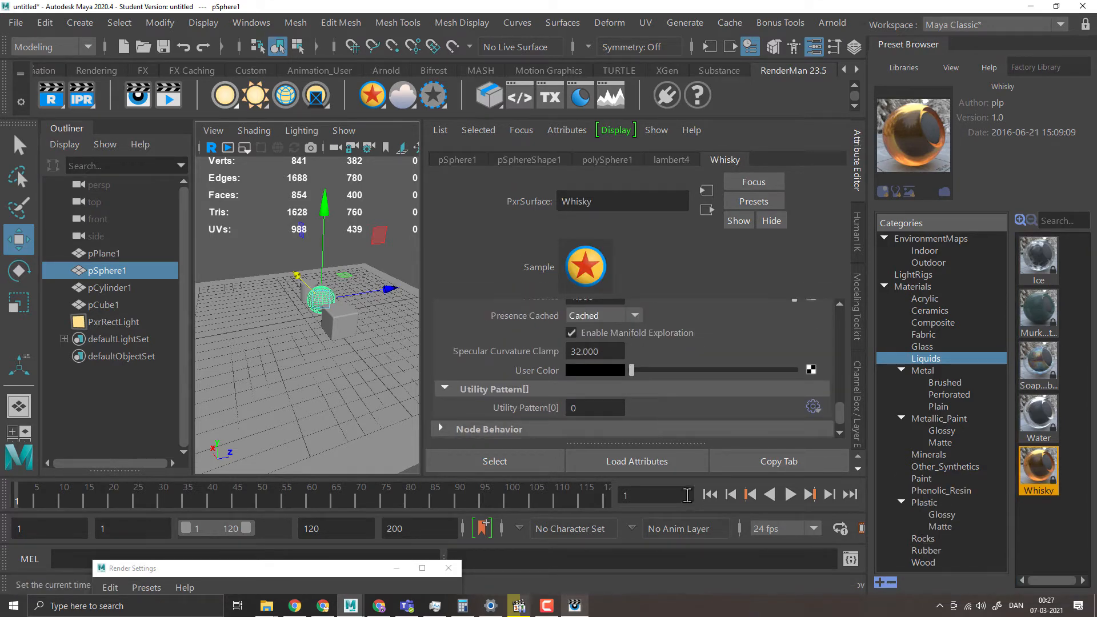
- Enable Manifold Walk in the Whisky material's advanced glass parameters and widen the viewport
scroll(663, 355, "up", 4)
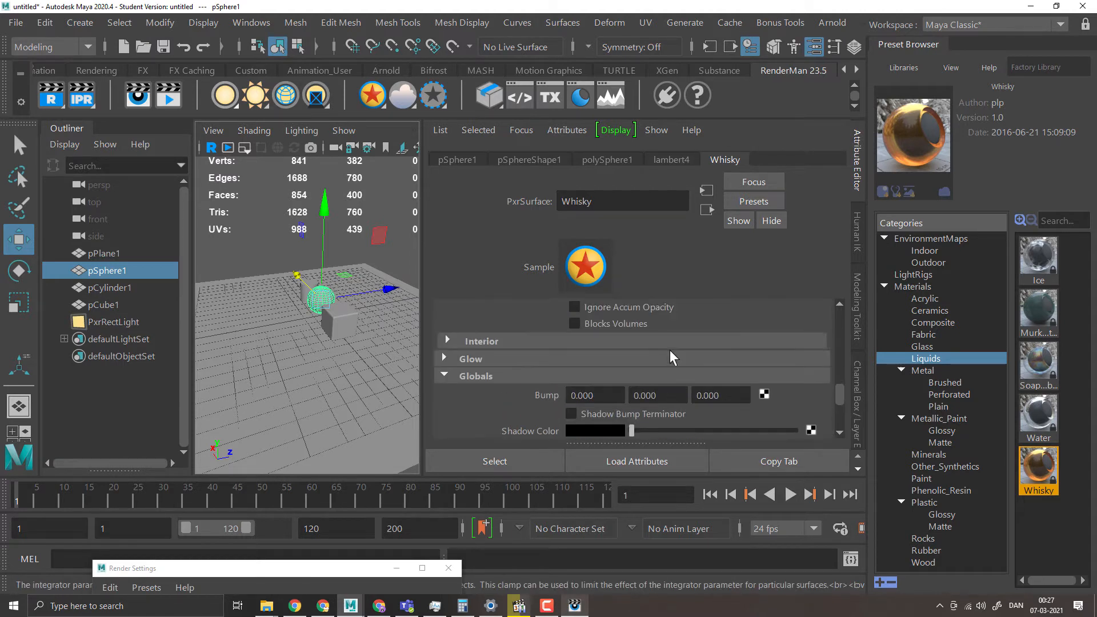
scroll(612, 377, "up", 1)
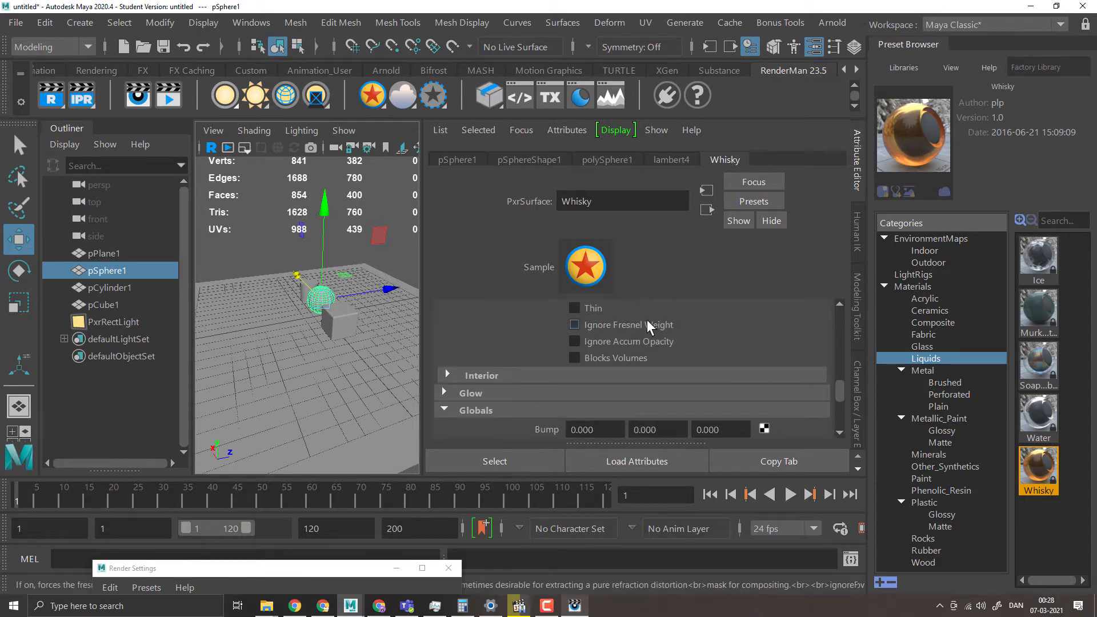
scroll(590, 376, "up", 3)
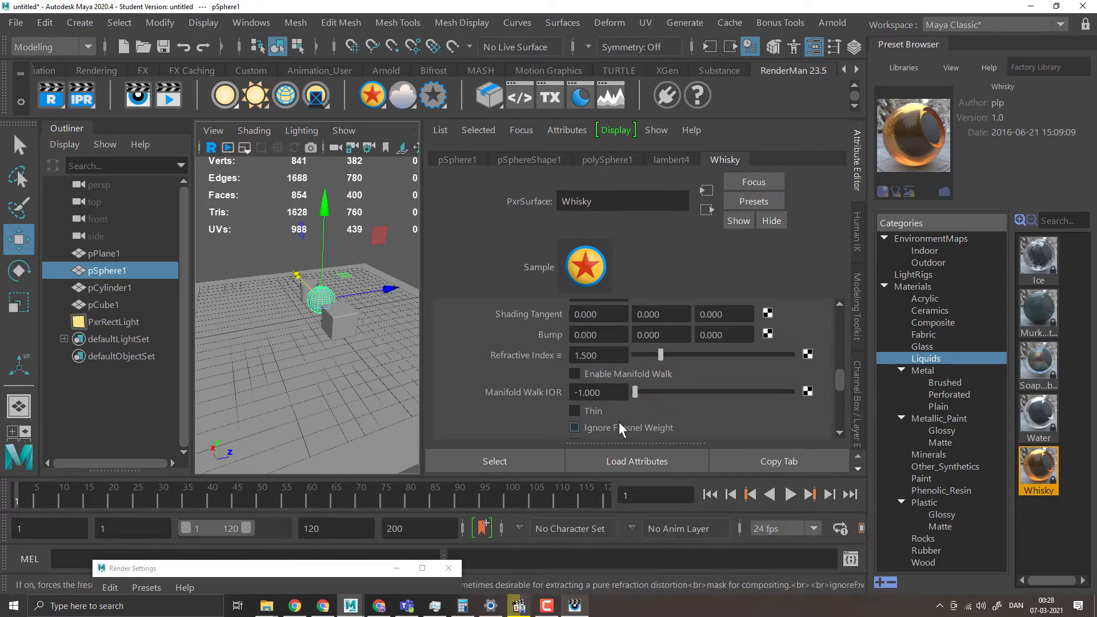
left_click(590, 376)
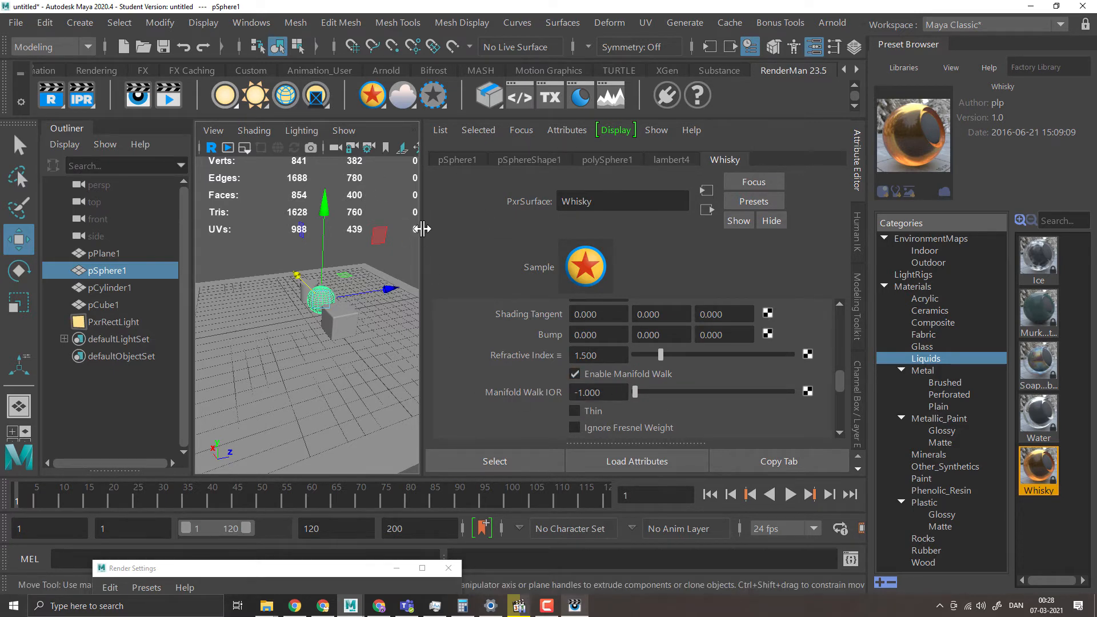
left_click_drag(423, 229, 585, 228)
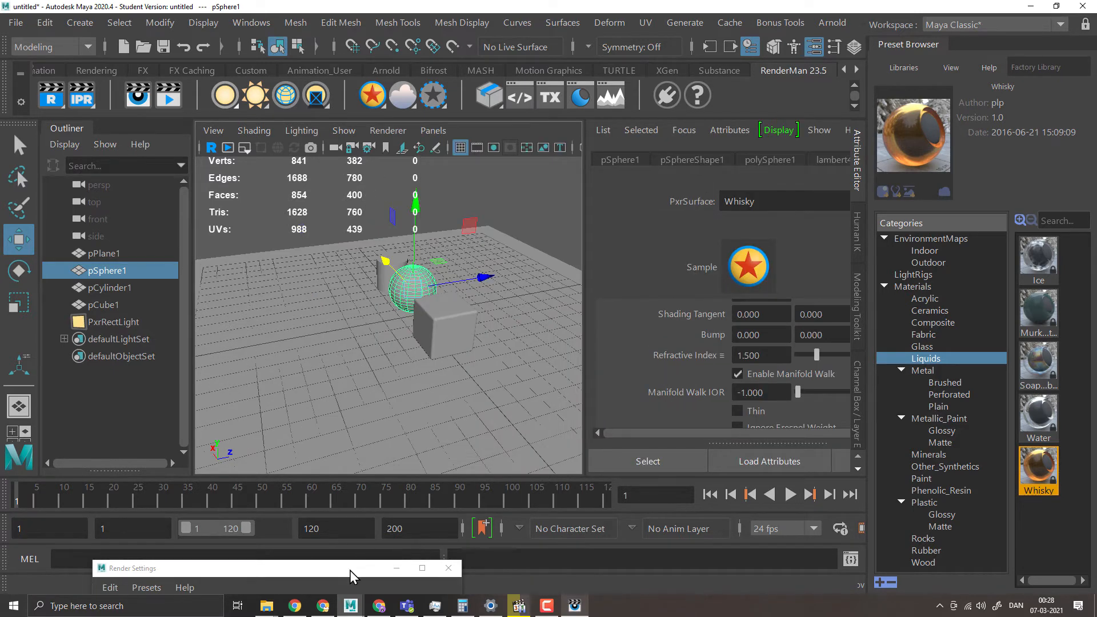
- Collapse the Preset Browser, render the scene with the Whisky sphere, examine the caustics in the image, and minimize the render viewer
left_click_drag(350, 575, 518, 193)
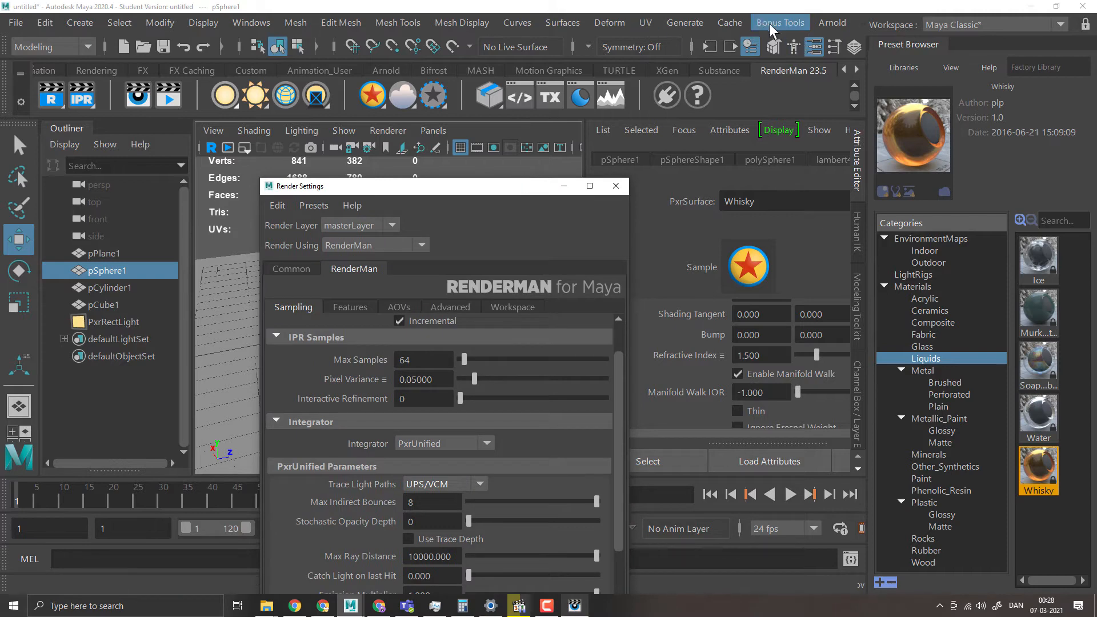
left_click(917, 52)
left_click(908, 48)
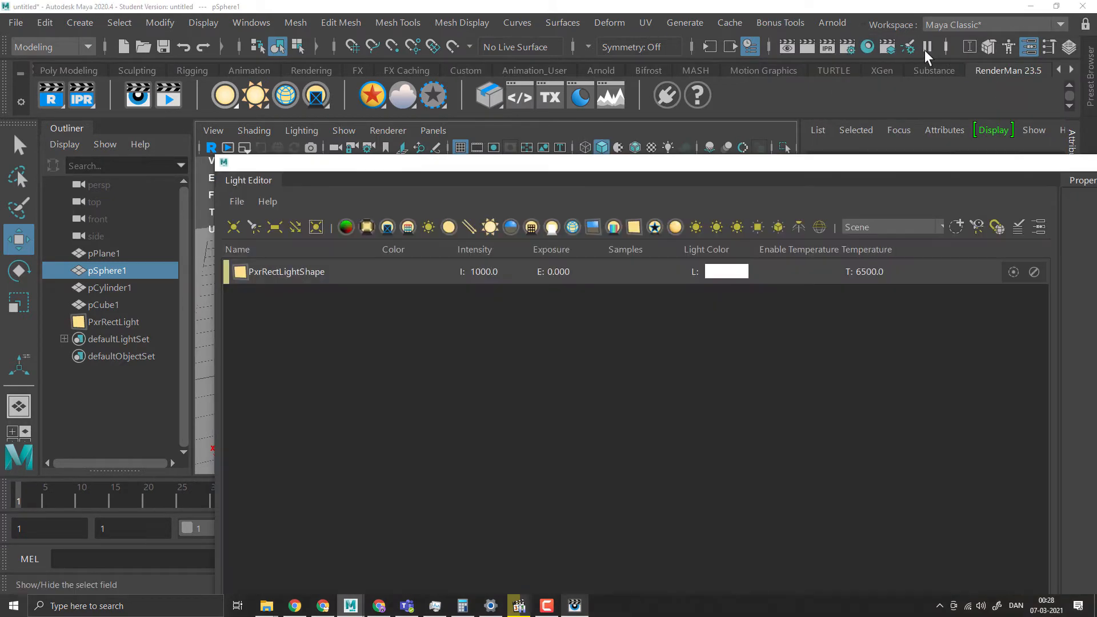
left_click(811, 52)
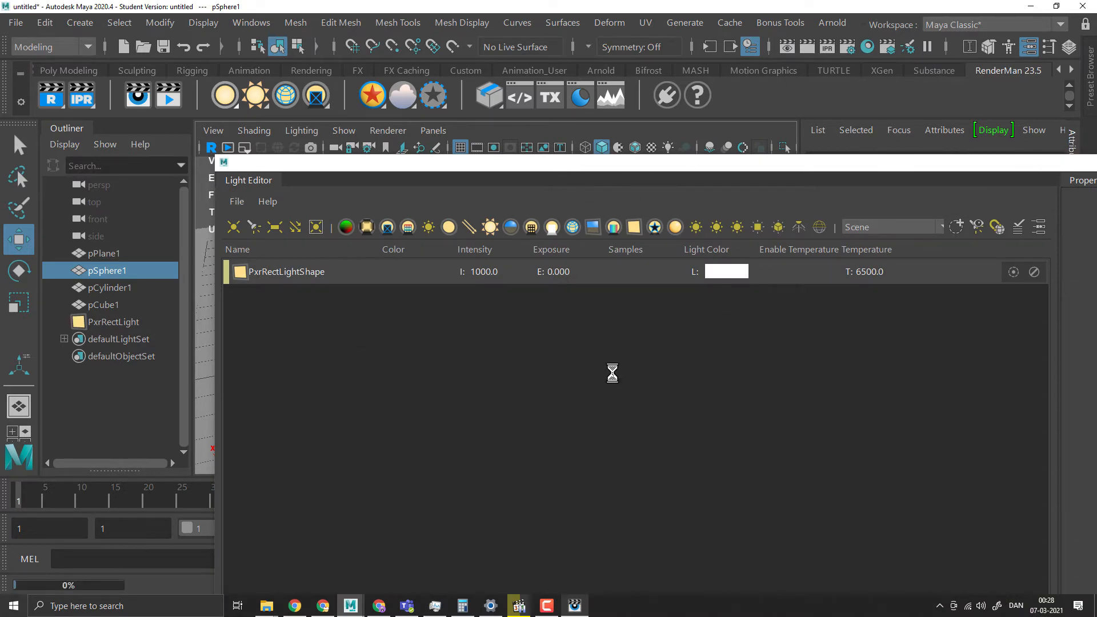
left_click(574, 605)
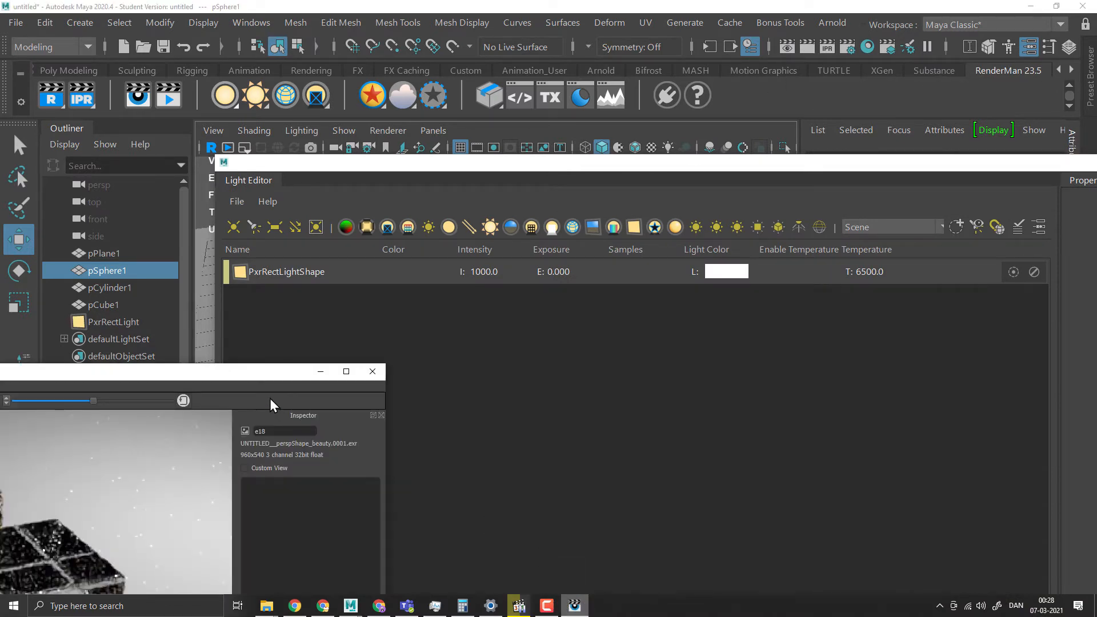
left_click_drag(245, 372, 666, 46)
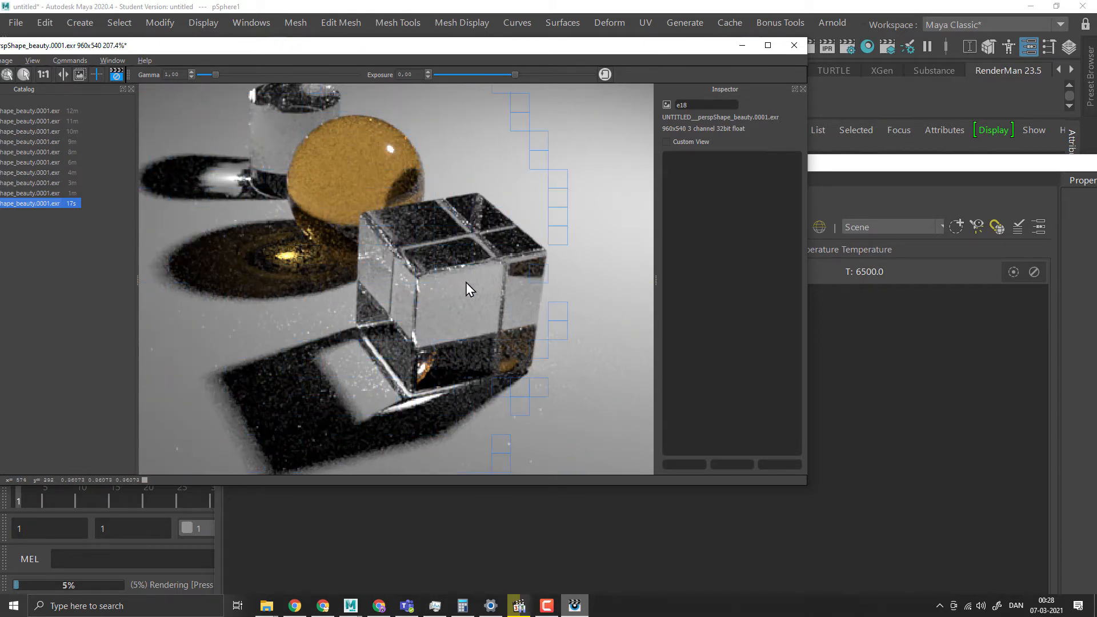
left_click_drag(719, 53, 721, 104)
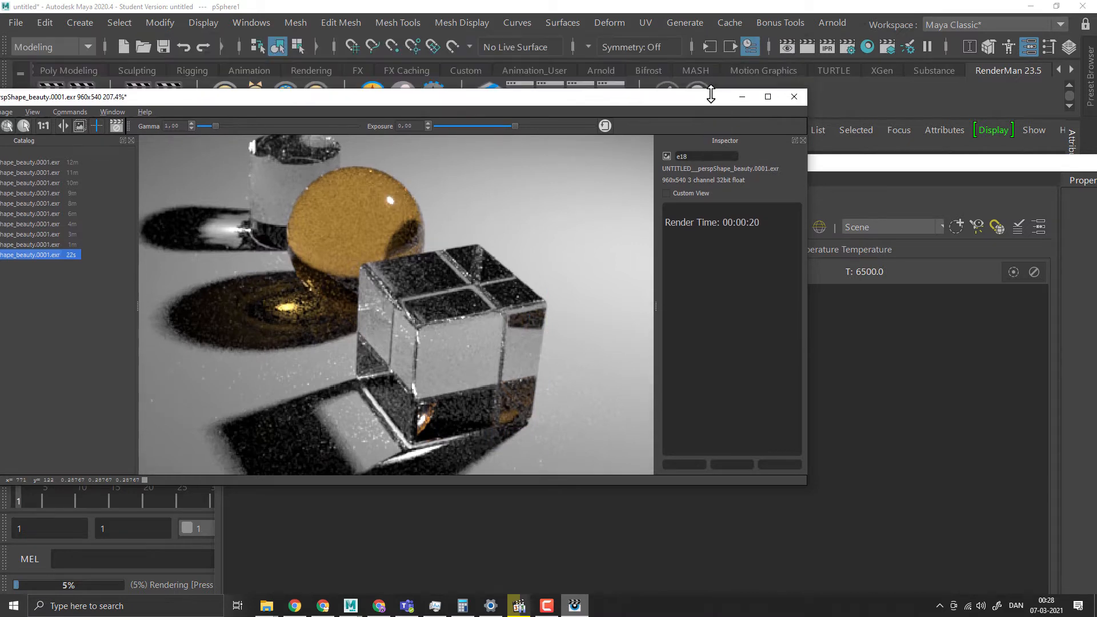
left_click(736, 97)
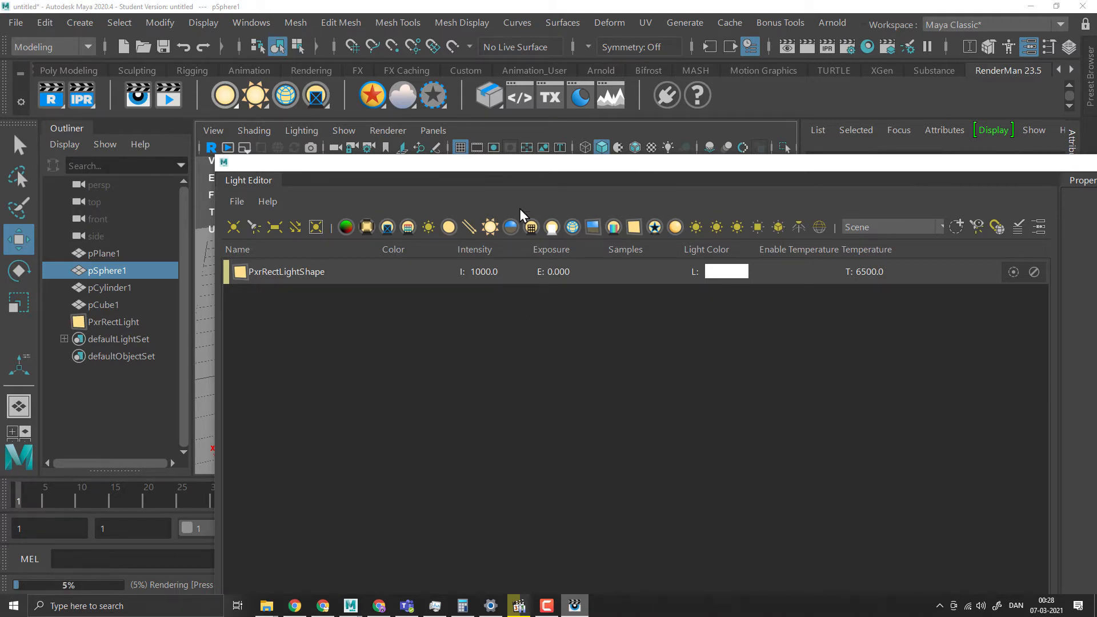
- Close the Light Editor, reposition the Render Settings, and review the Trace Light Paths options of PxrUnified without changing them
left_click_drag(517, 162, 202, 180)
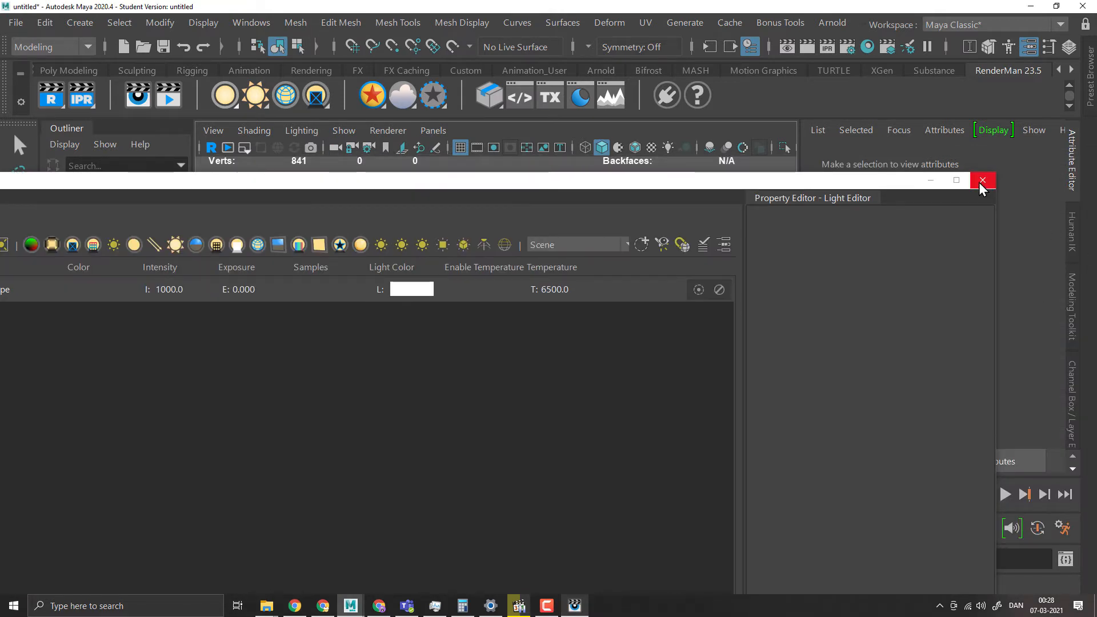
left_click(981, 184)
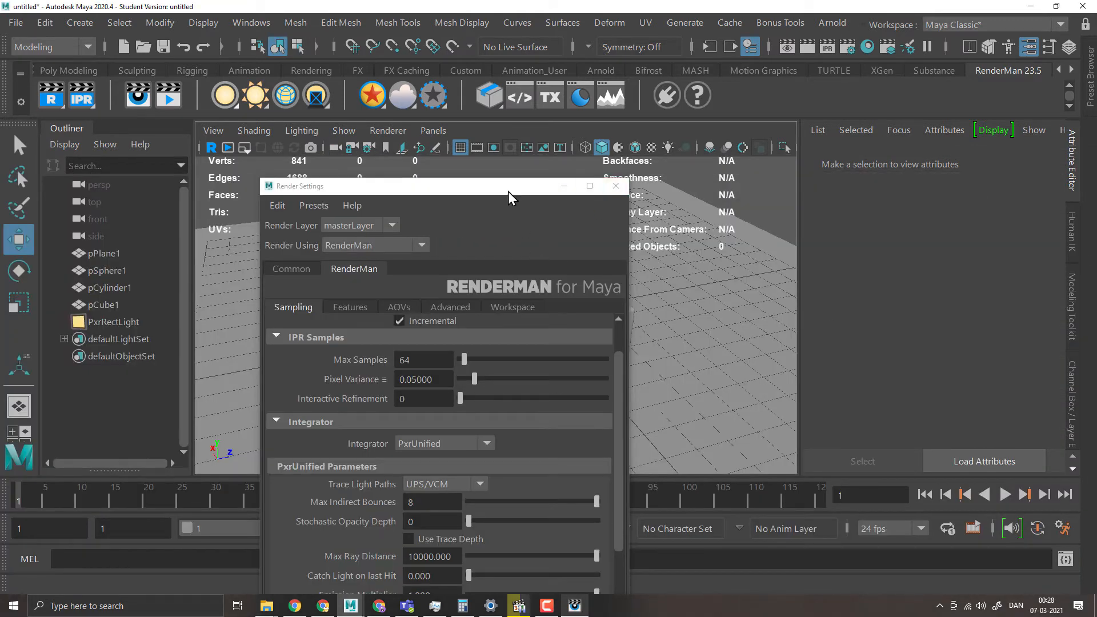
left_click_drag(509, 191, 625, 17)
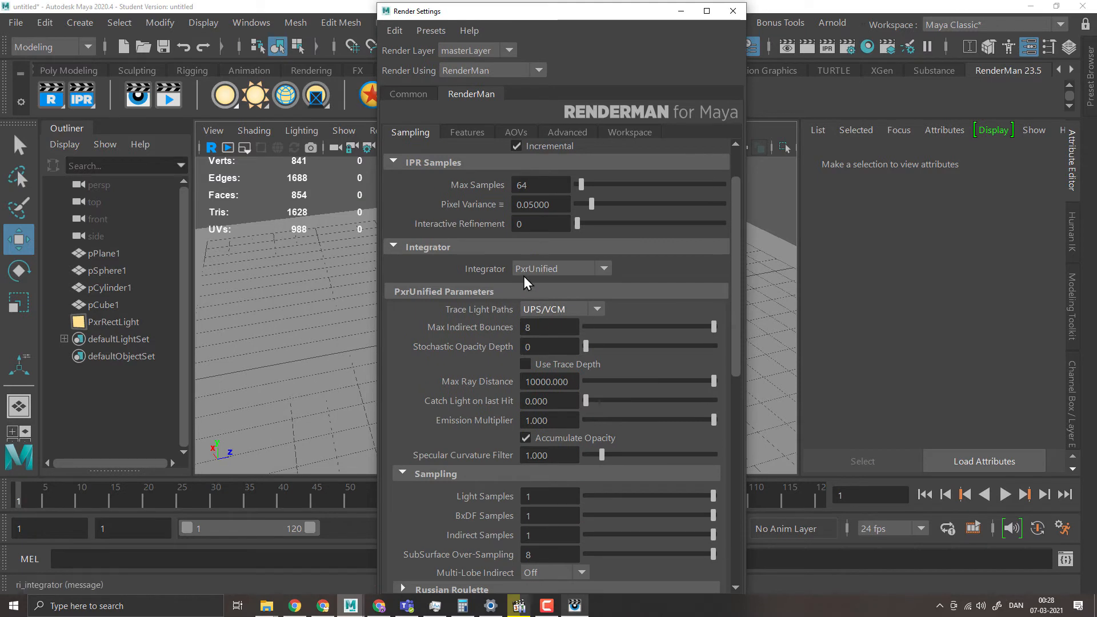
left_click(579, 312)
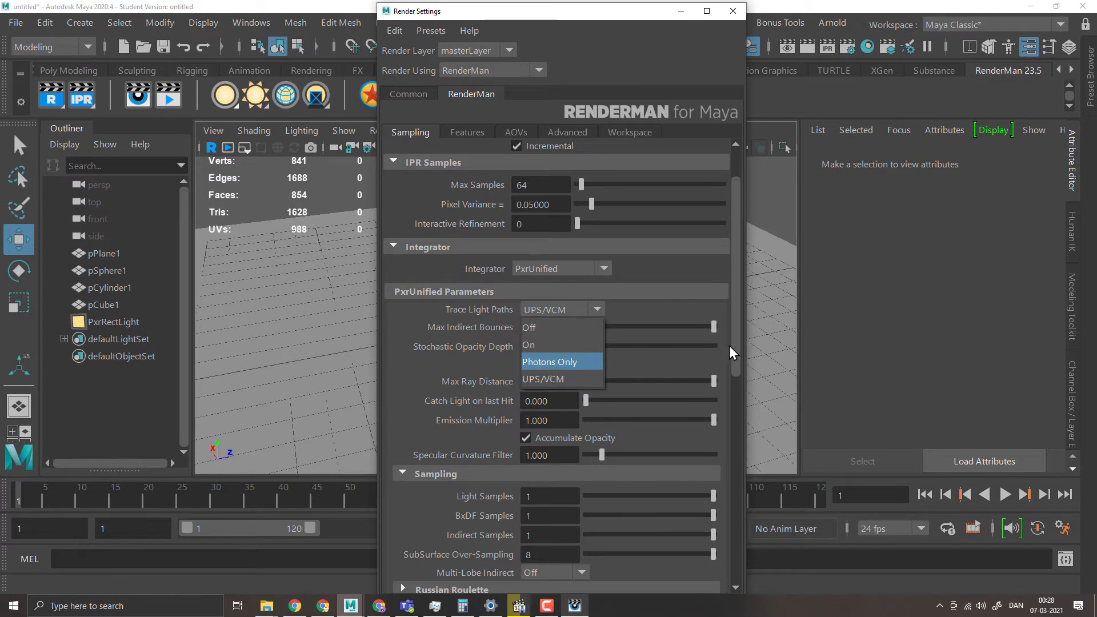
left_click(672, 322)
- Set the ManifoldWalk Max Iterations to 32 and Max Number of Interfaces to 4, and minimize the Render Settings
scroll(564, 388, "down", 8)
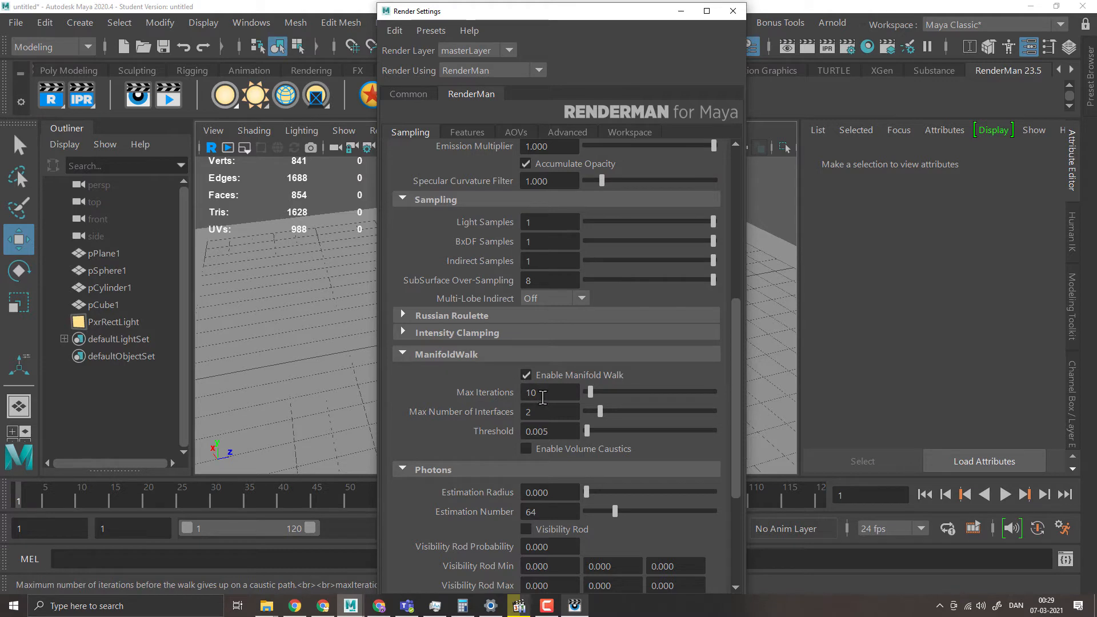
left_click(537, 393)
key("Tab")
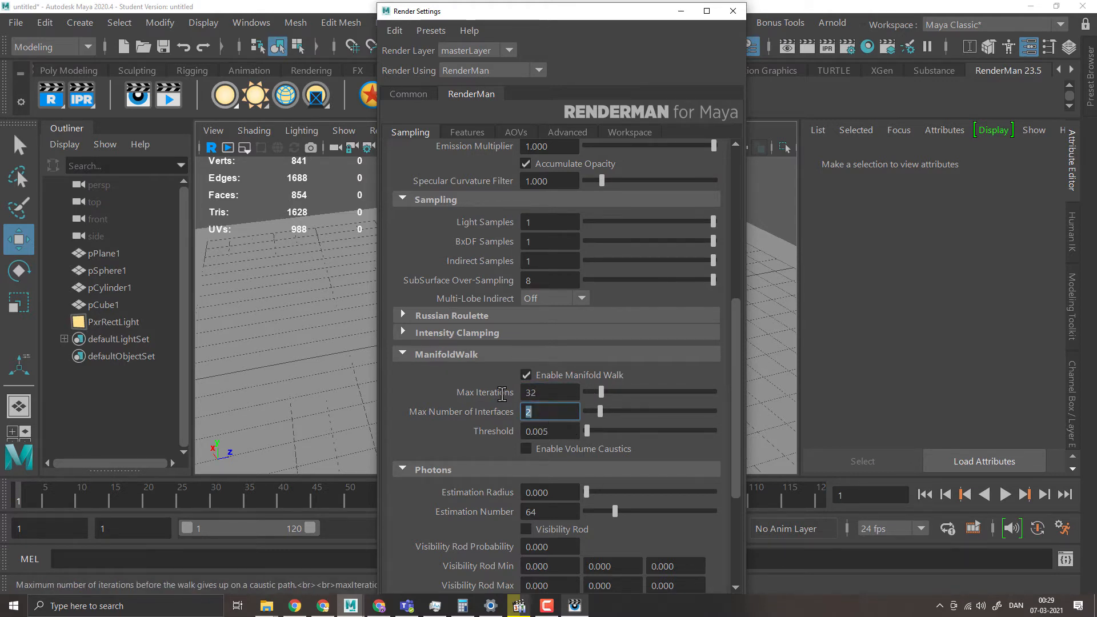
type("4")
key("Tab")
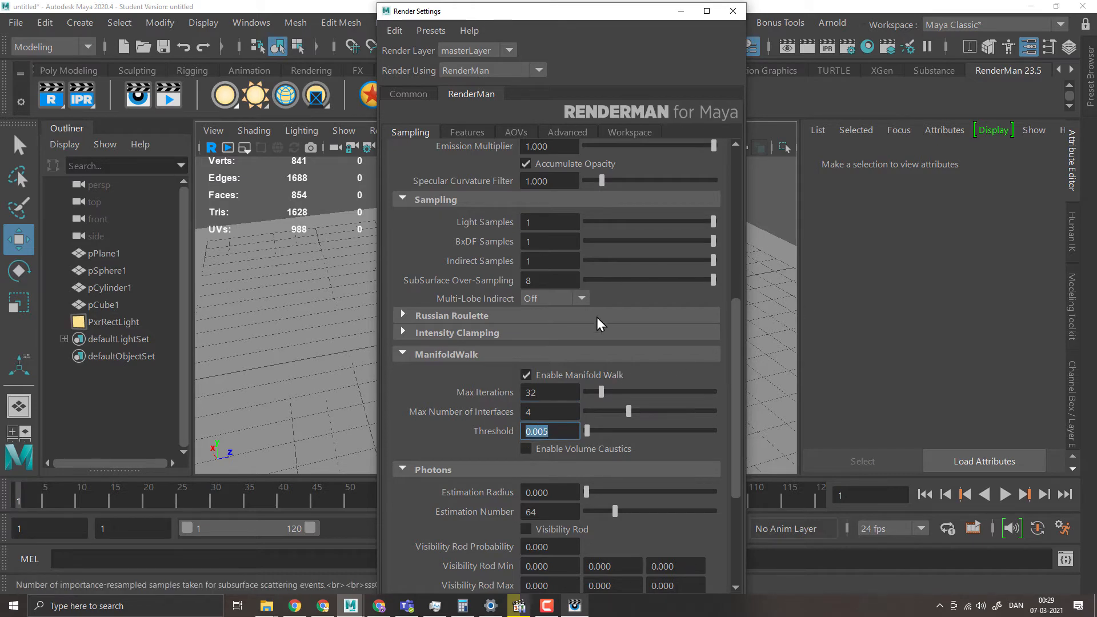
scroll(655, 388, "up", 5)
scroll(656, 384, "up", 1)
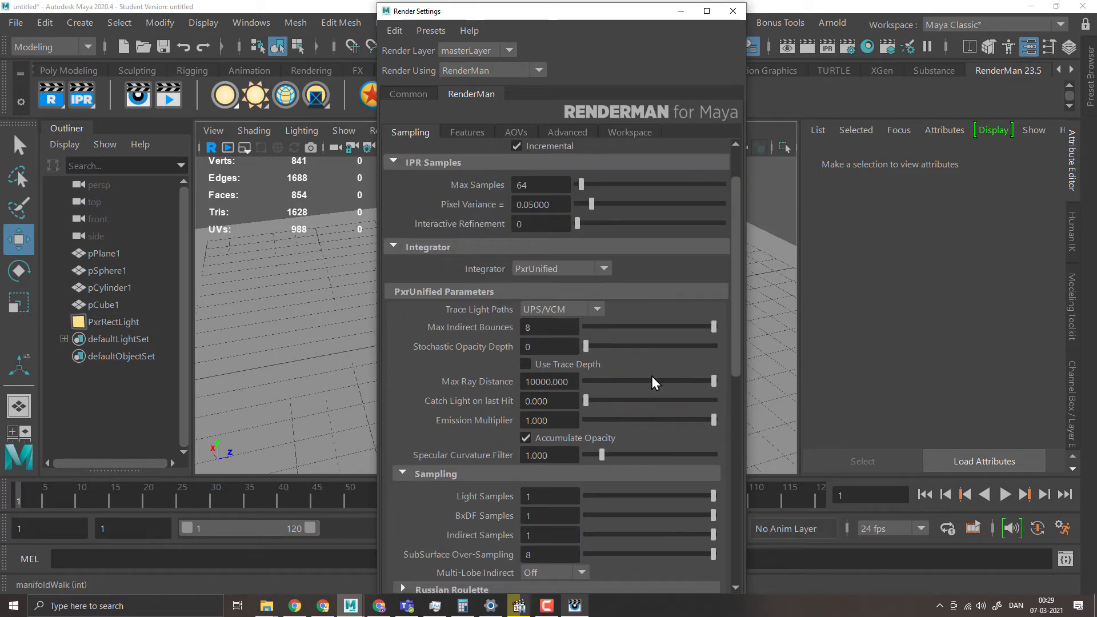
left_click(680, 11)
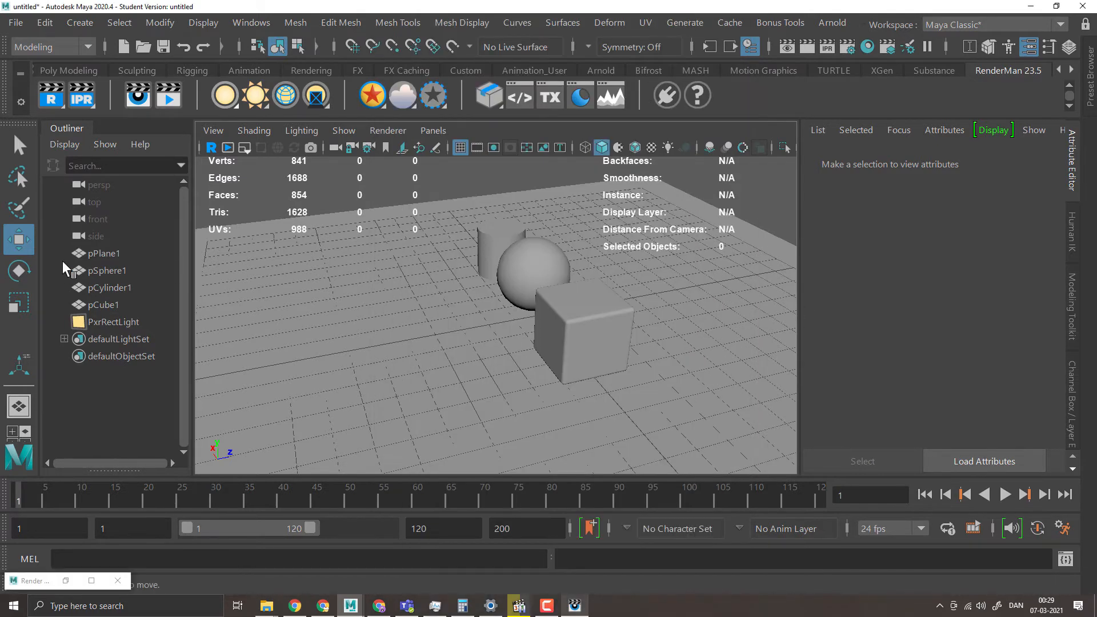
- Select the PxrRectLight, widen its attribute display, and check the Manifold Walk option in its advanced parameters
left_click(112, 322)
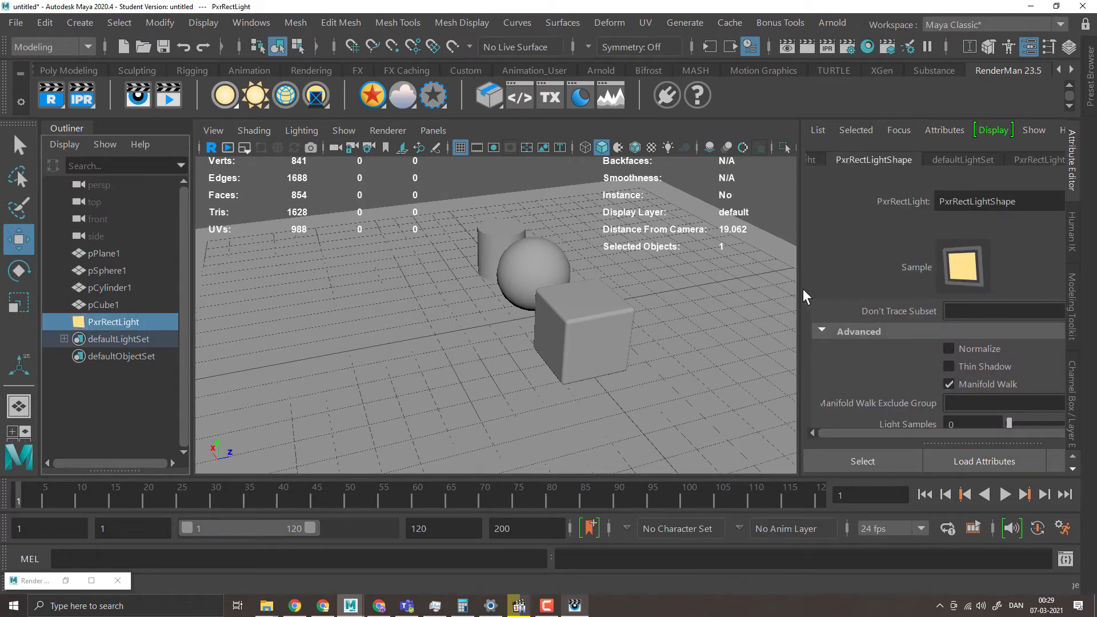
left_click_drag(801, 286, 597, 274)
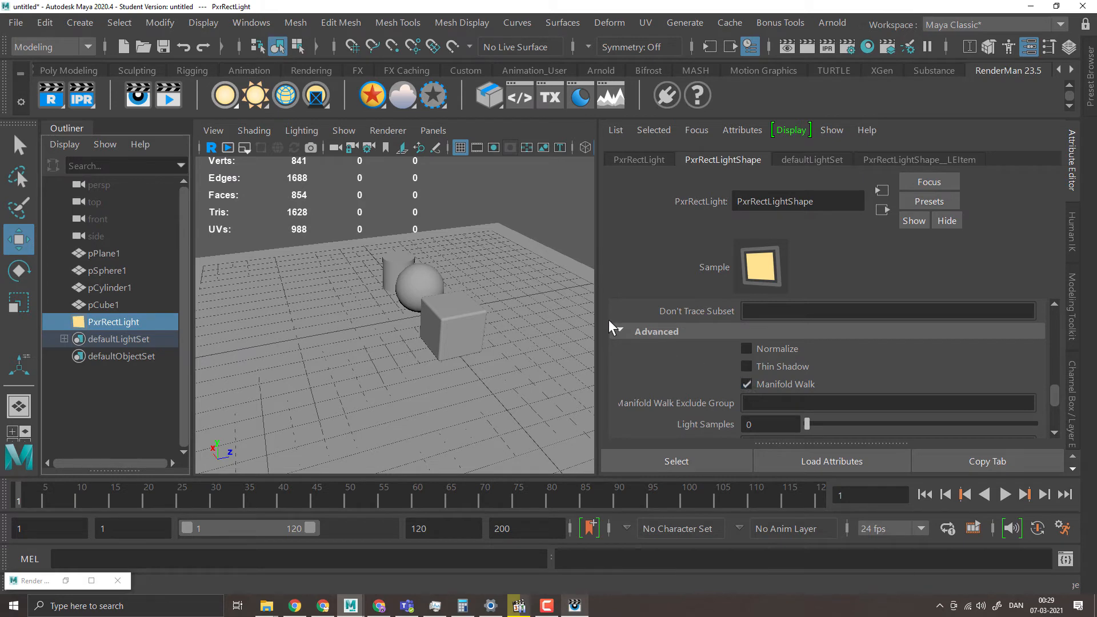
scroll(674, 366, "up", 10)
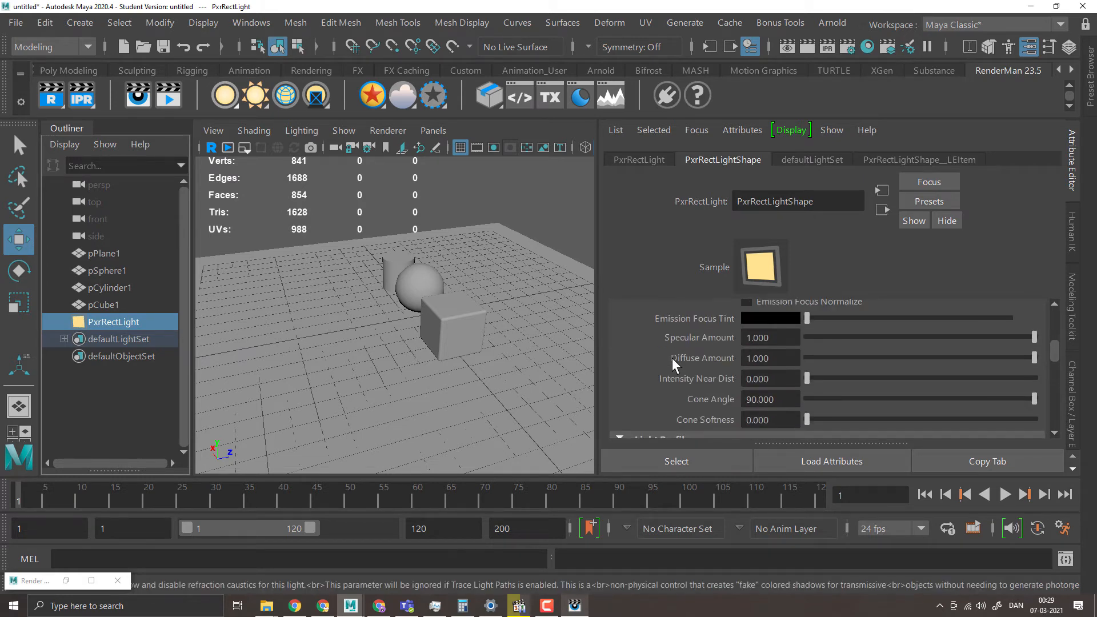
scroll(672, 366, "down", 10)
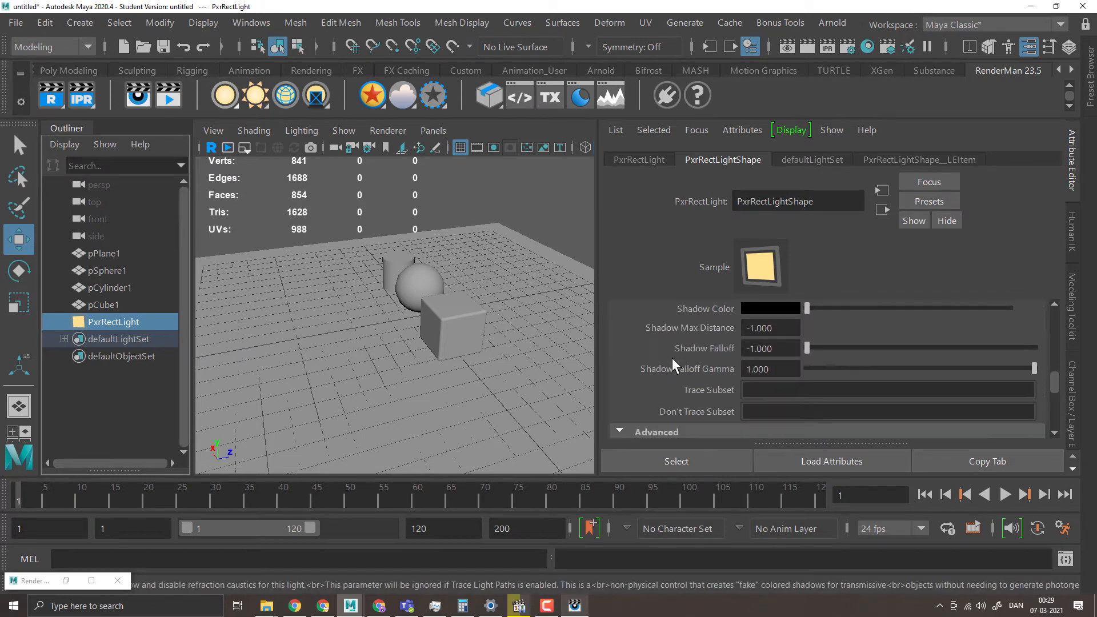
scroll(669, 358, "down", 3)
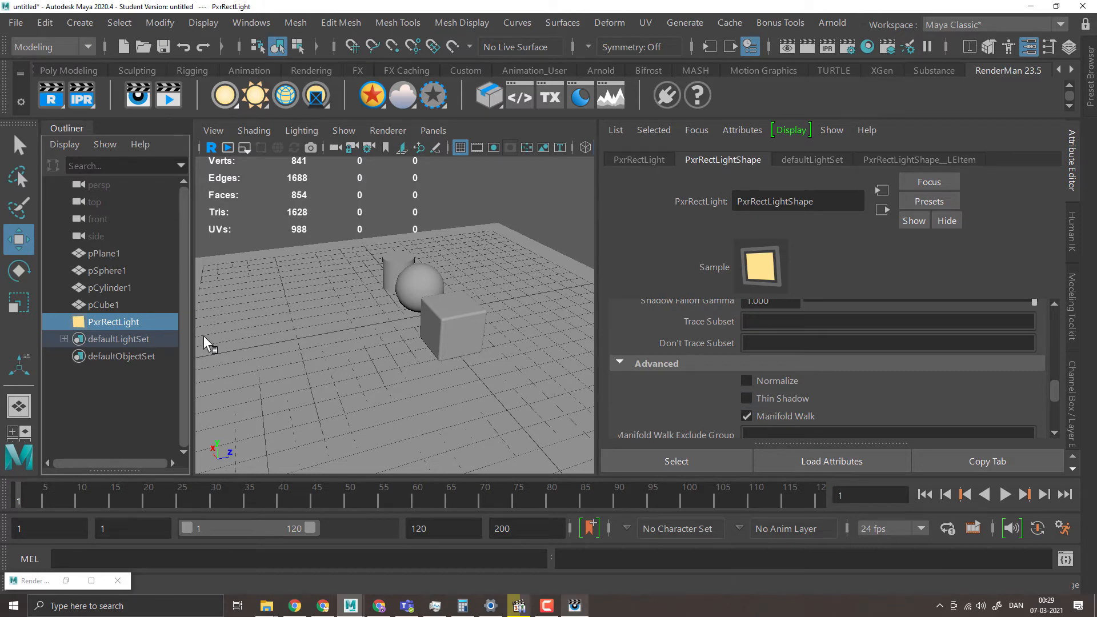
- Select the cube and review the glass and Manifold Walk parameters of its Clear_Glass material
left_click(461, 316)
left_click(952, 160)
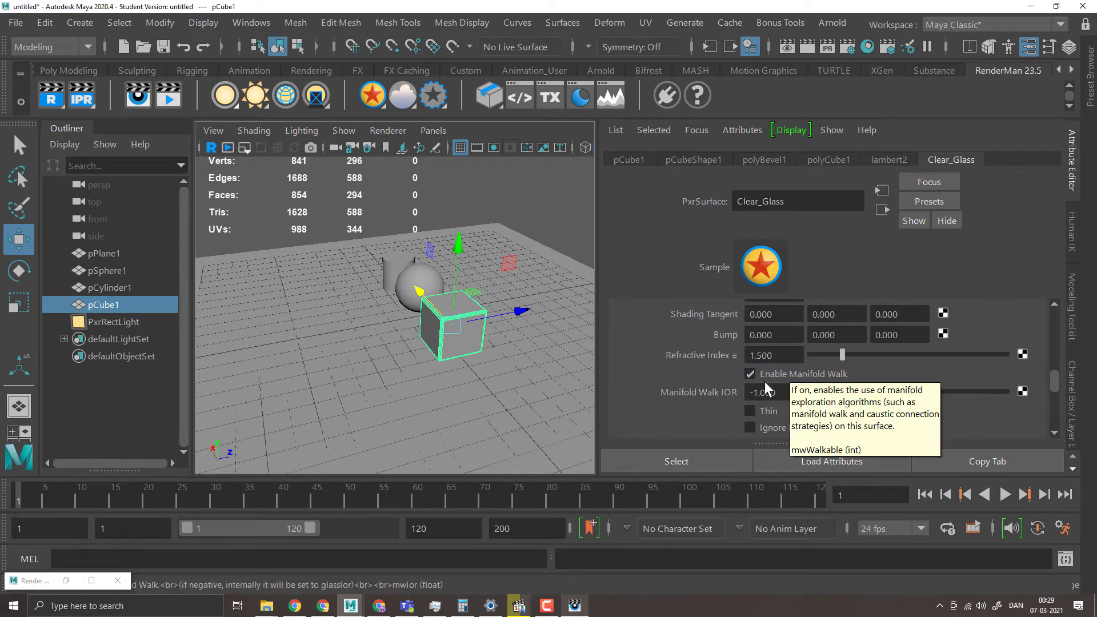
scroll(811, 374, "up", 1)
scroll(810, 374, "up", 4)
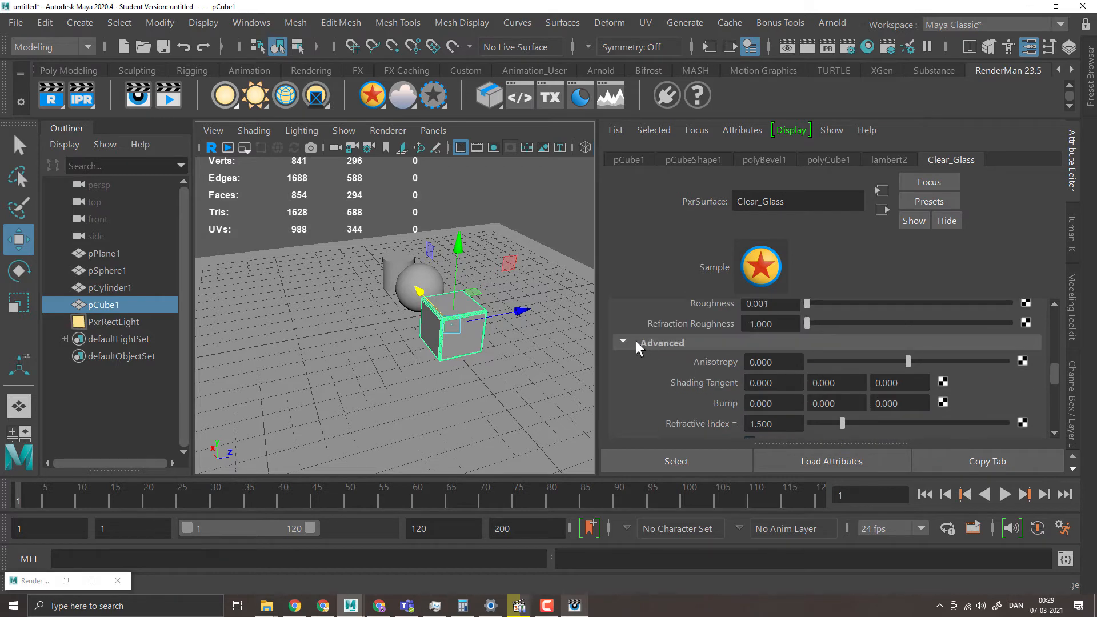
scroll(674, 383, "up", 1)
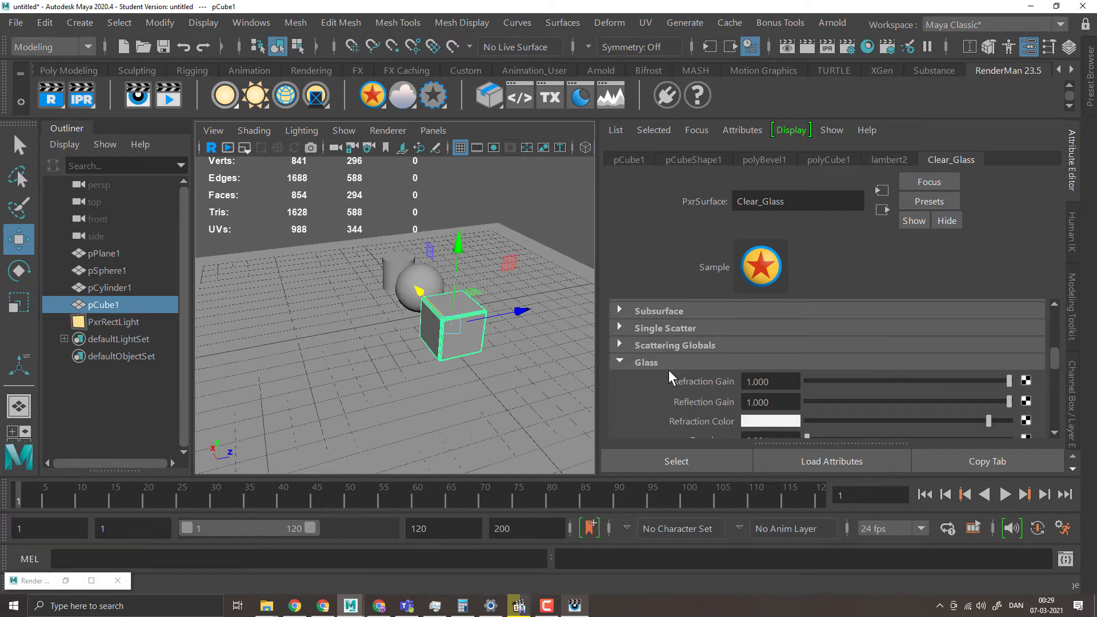
scroll(672, 378, "down", 5)
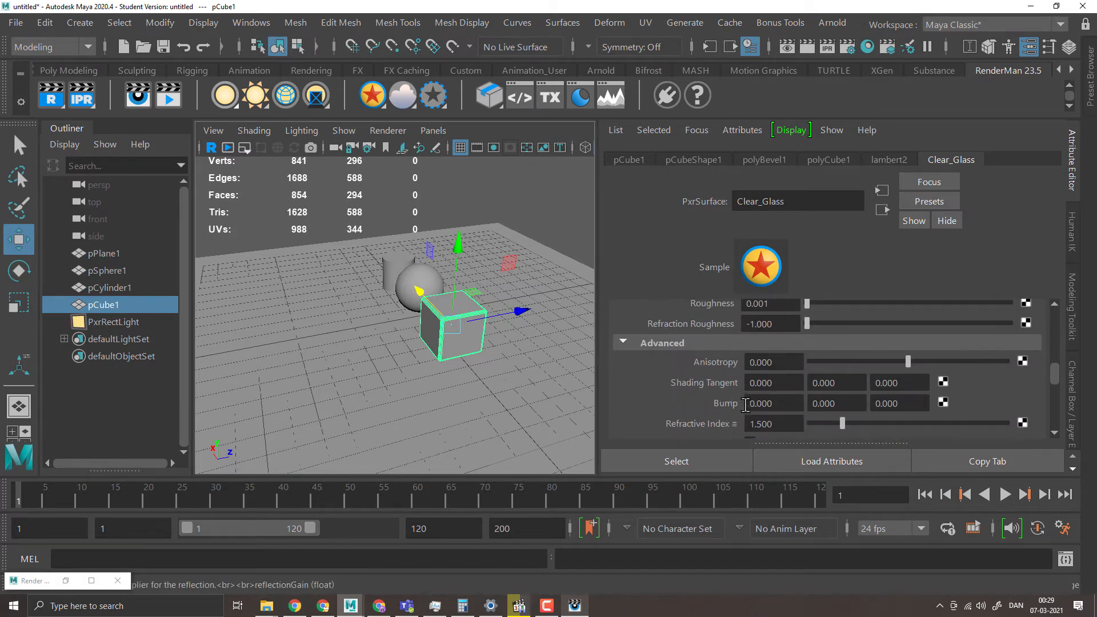
- Select the ground plane and check the Manifold Walk and Manifold Exploration options of its PxrSurface1 material
left_click(346, 369)
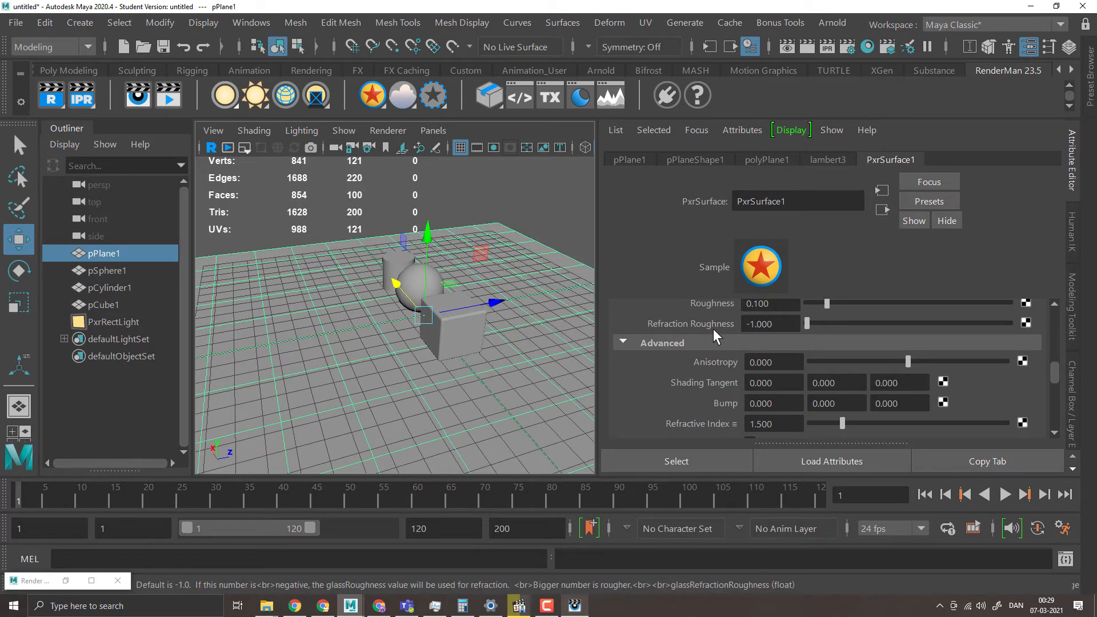
scroll(909, 362, "down", 3)
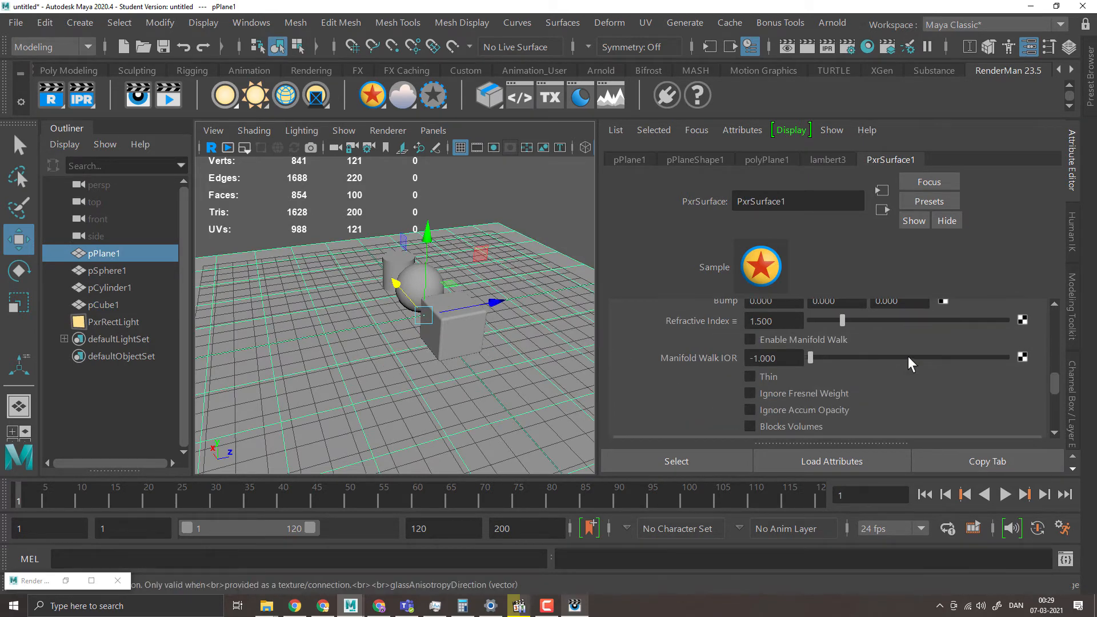
scroll(910, 364, "down", 6)
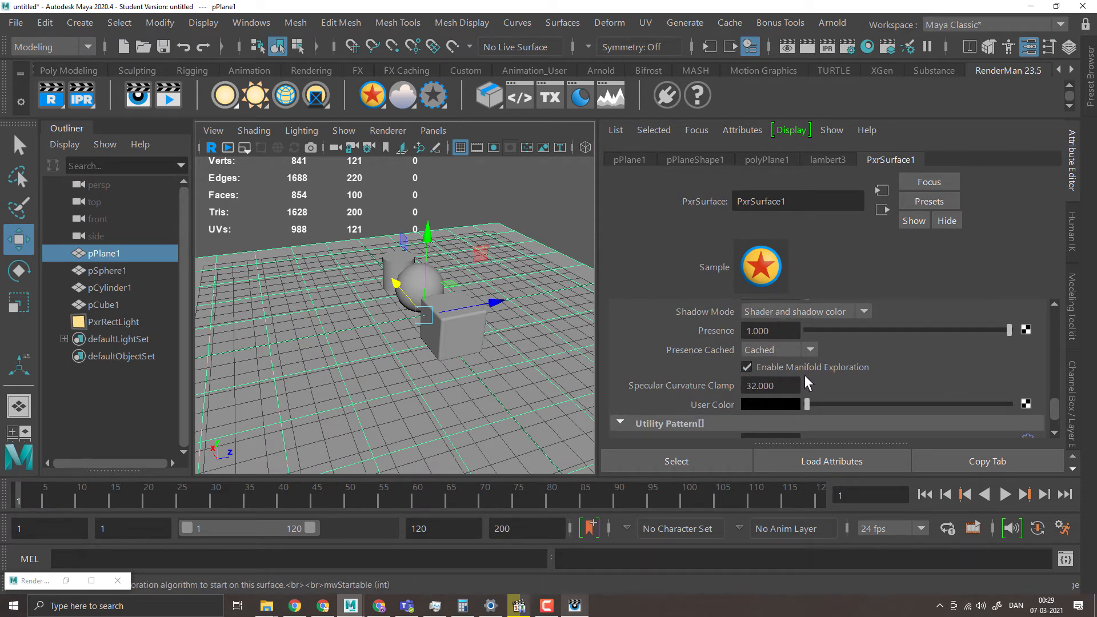
scroll(808, 382, "up", 3)
scroll(408, 324, "down", 3)
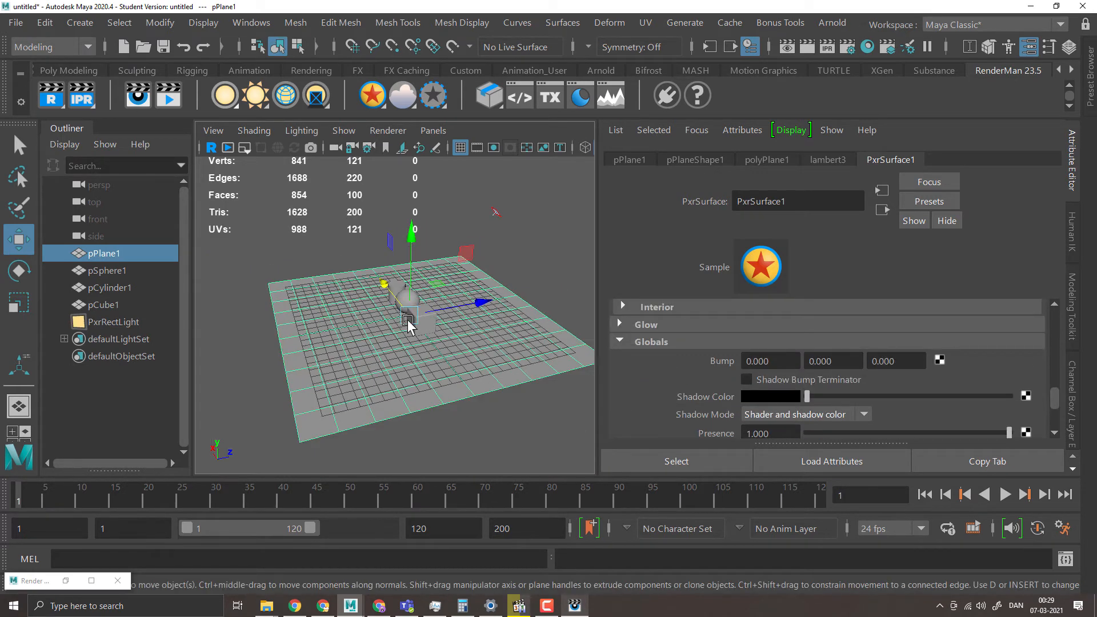
scroll(318, 301, "up", 4)
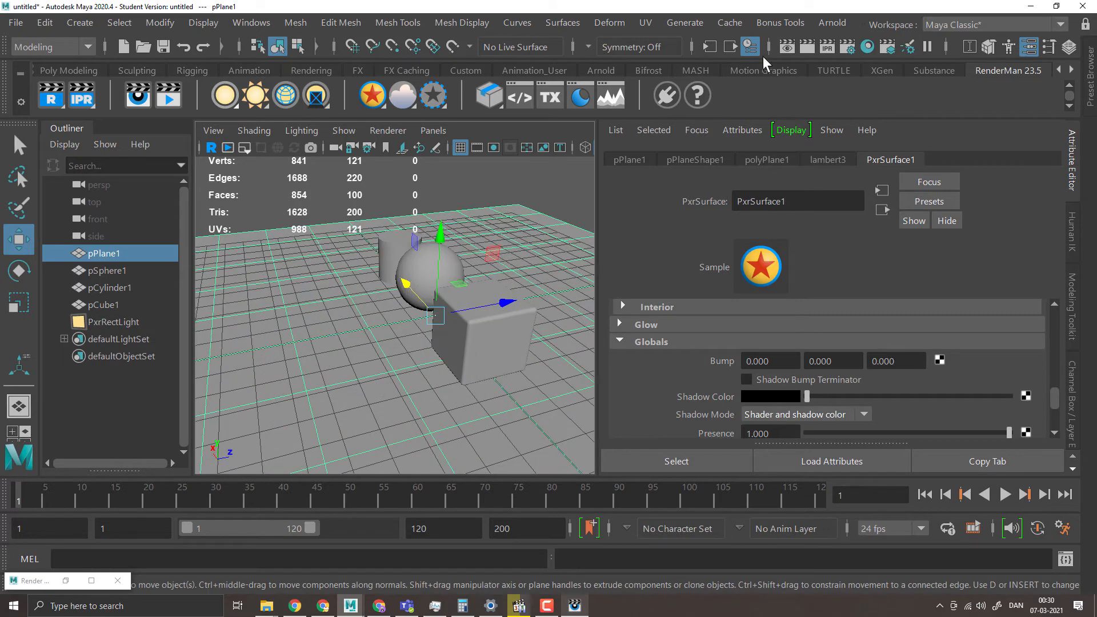
- Compare the new beauty render with the previous catalog render, examining the caustics around the sphere and cube
left_click(575, 607)
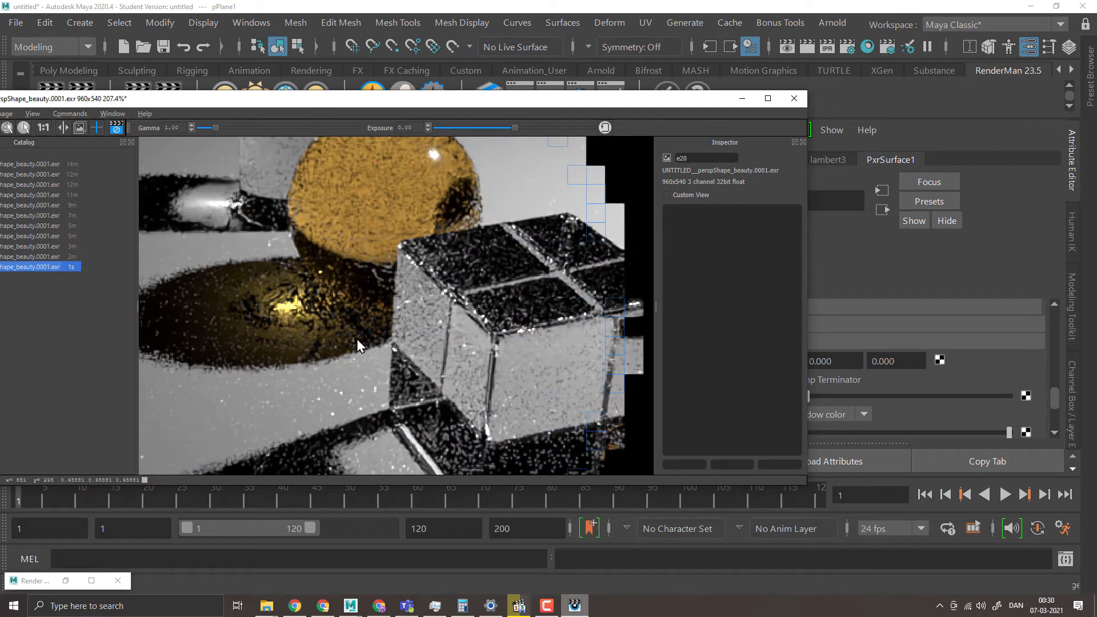
left_click(26, 256)
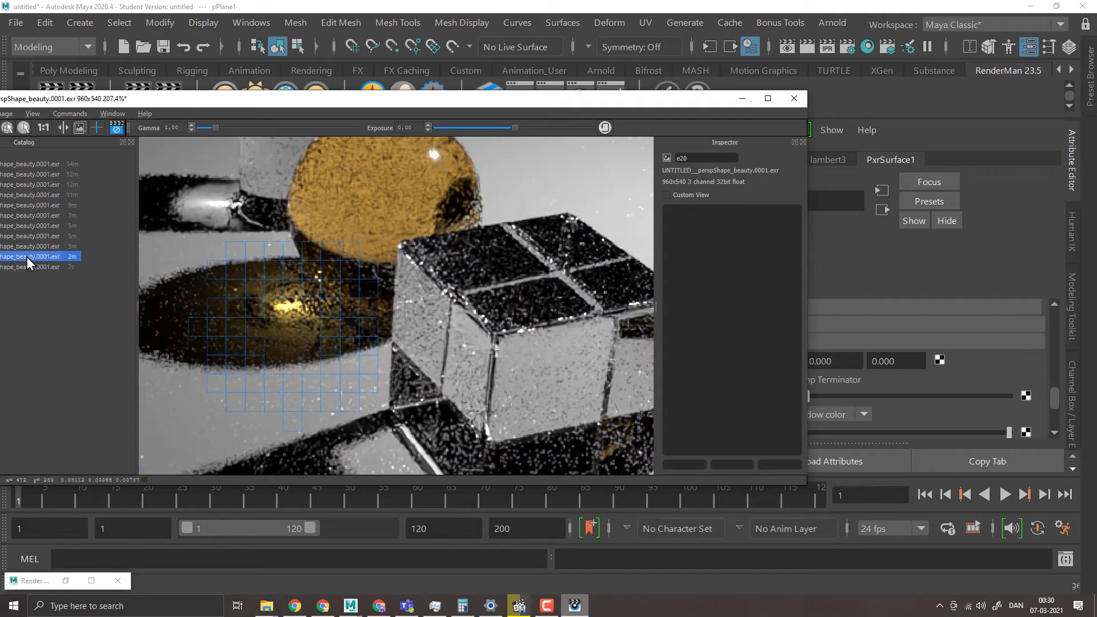
left_click(19, 264)
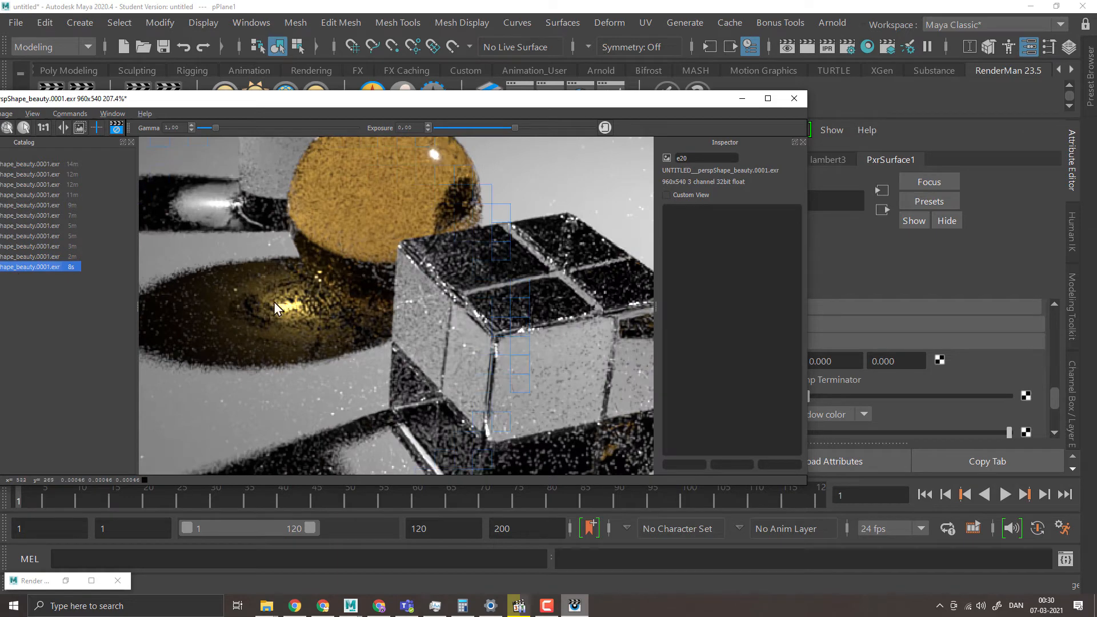
left_click(23, 255)
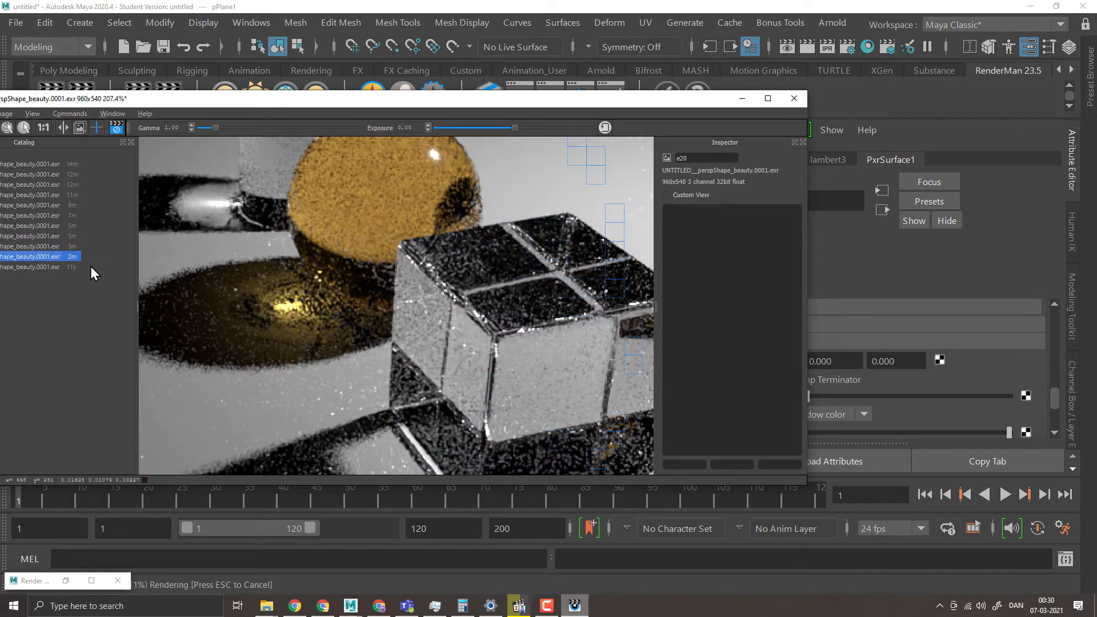
left_click(33, 266)
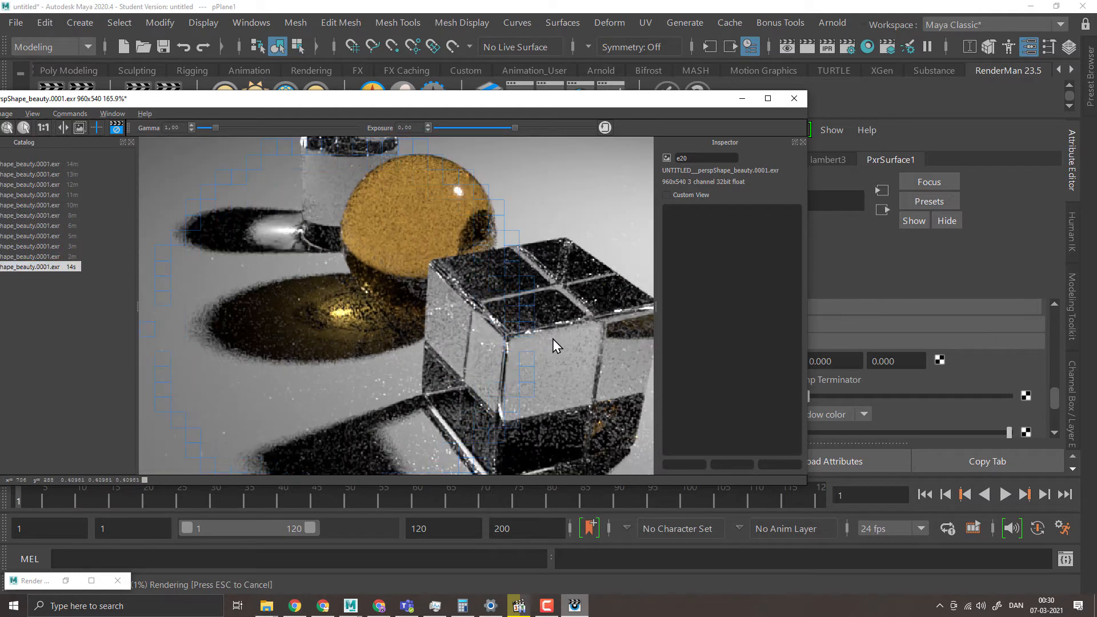
scroll(553, 338, "down", 3)
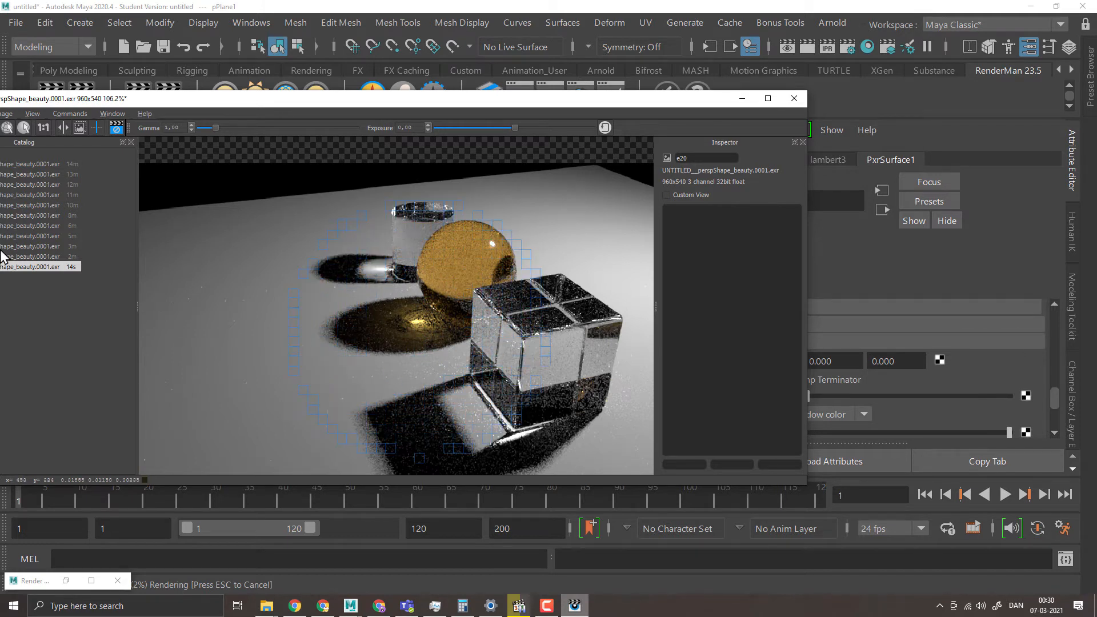
left_click(22, 256)
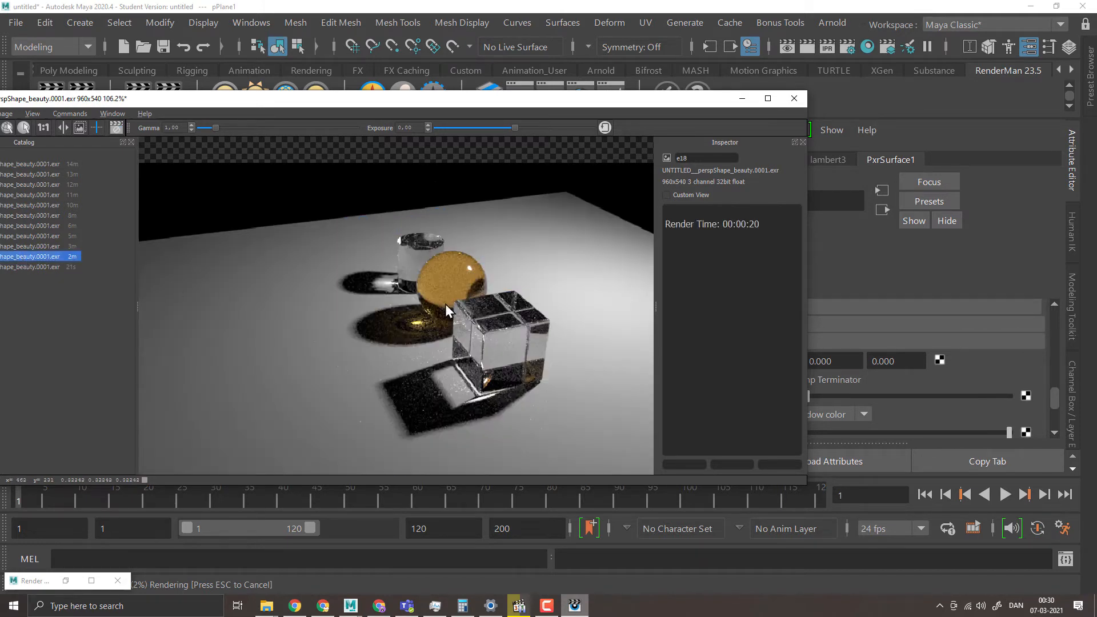
left_click(22, 266)
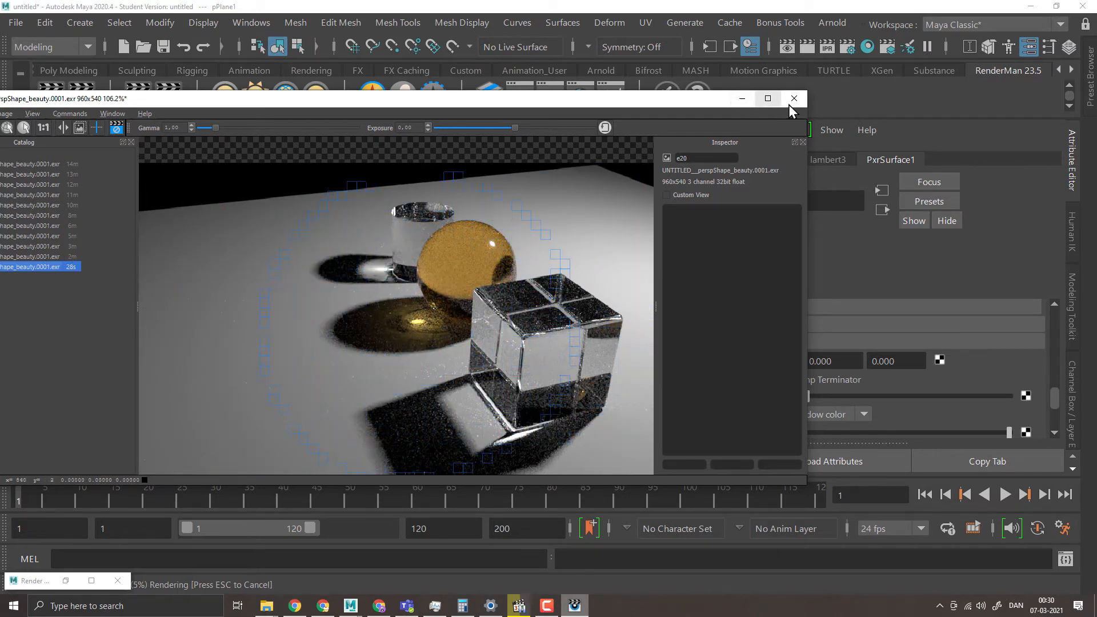
left_click_drag(296, 98, 539, 88)
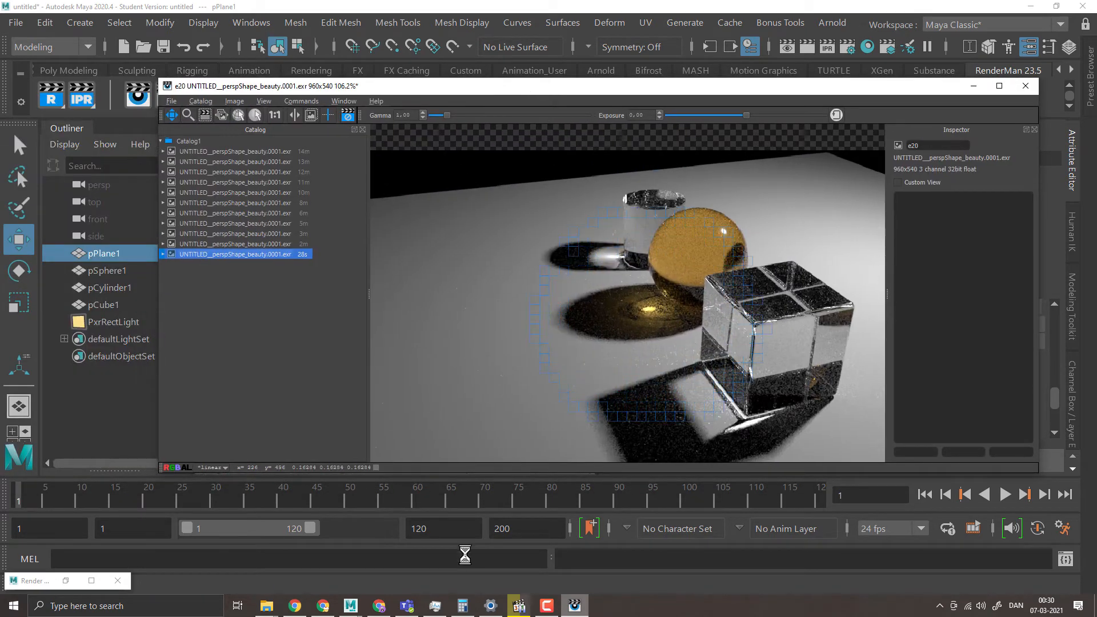
- Switch to the media player, play the underwater caustics clip fil.mp4 briefly, pause it and minimize the player
left_click(517, 606)
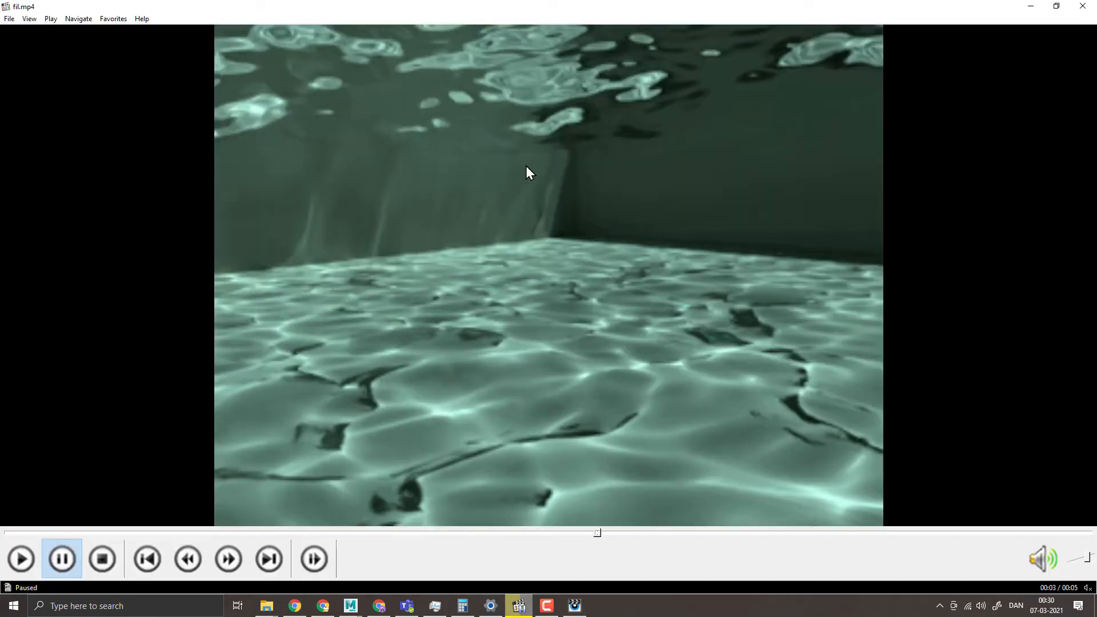
left_click(22, 559)
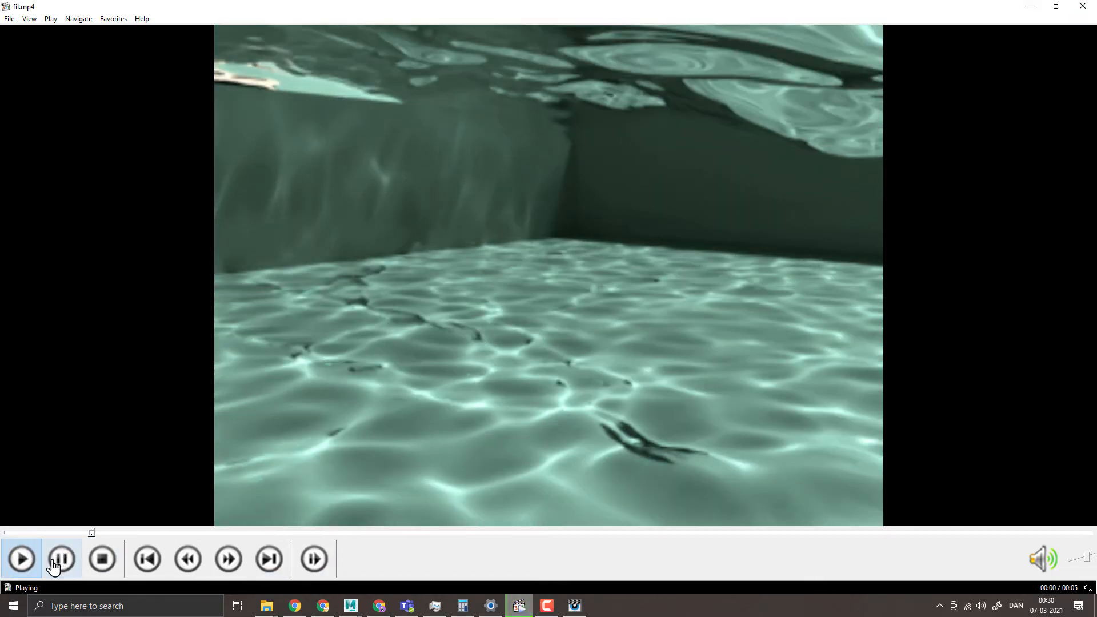
left_click(54, 565)
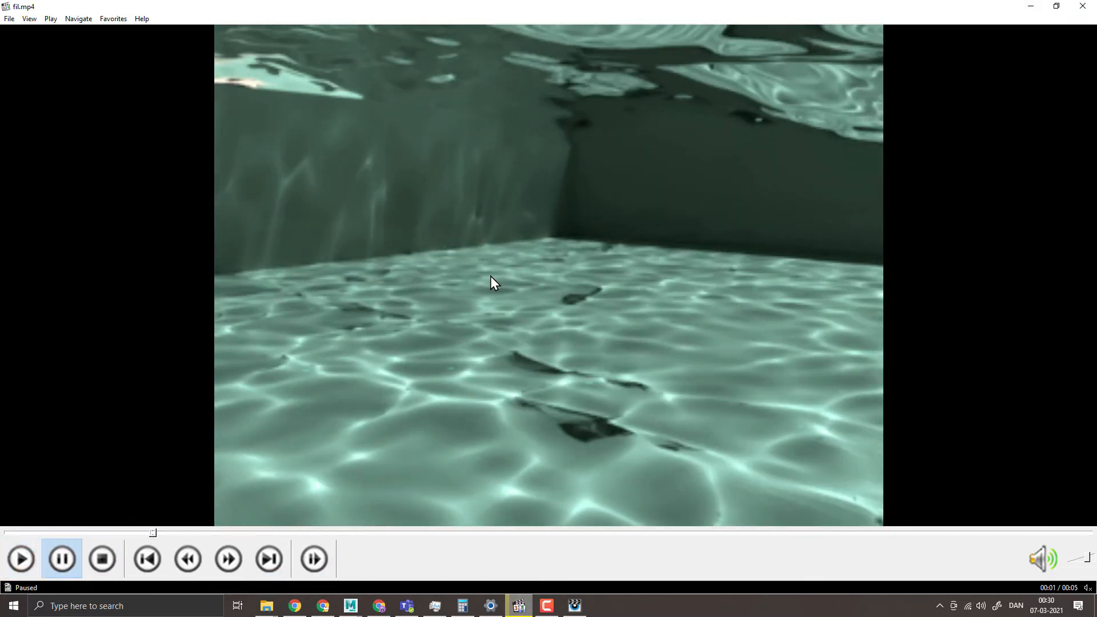
left_click(1030, 7)
- Close the render viewer and discard its modified session
left_click_drag(773, 89, 664, 95)
left_click(916, 93)
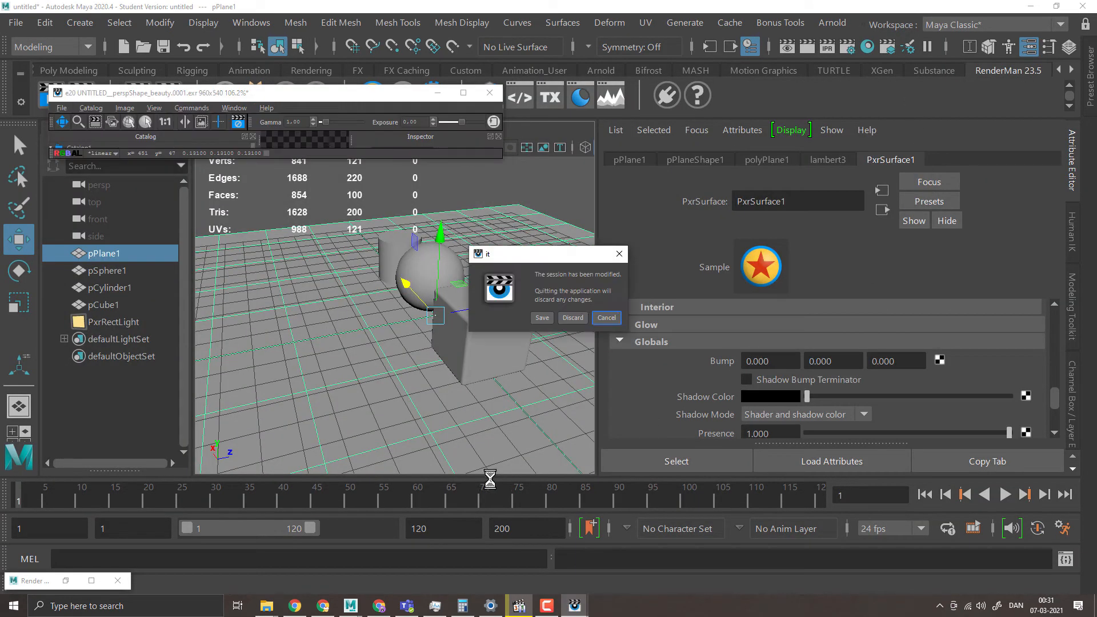
left_click(575, 318)
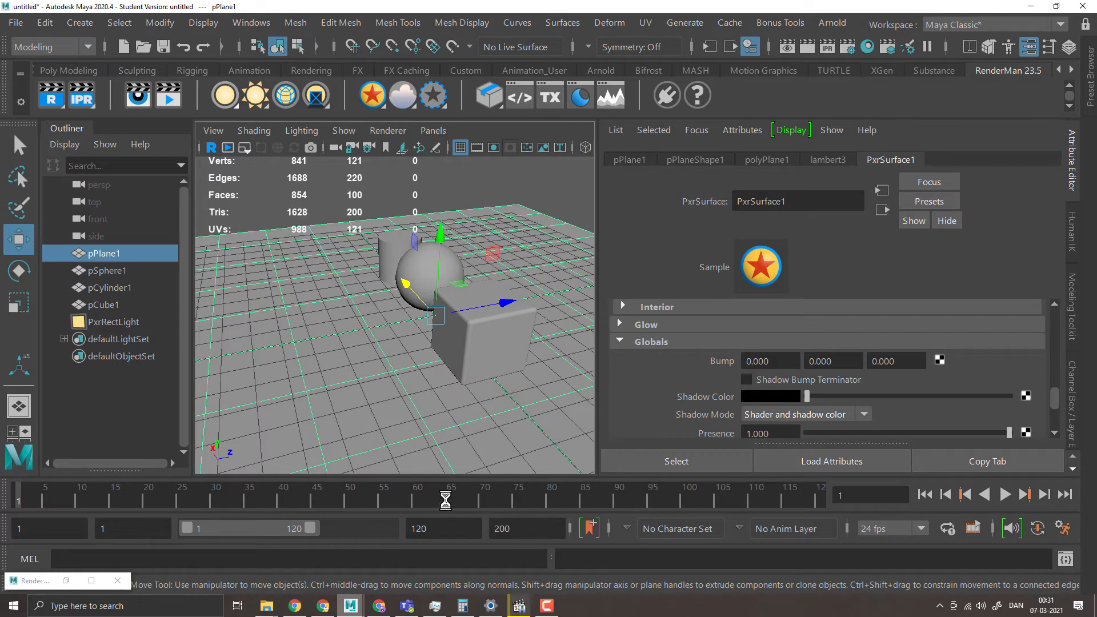
- Replace the current scene with a new empty one and widen the viewport against the attribute display
left_click(141, 47)
left_click(530, 309)
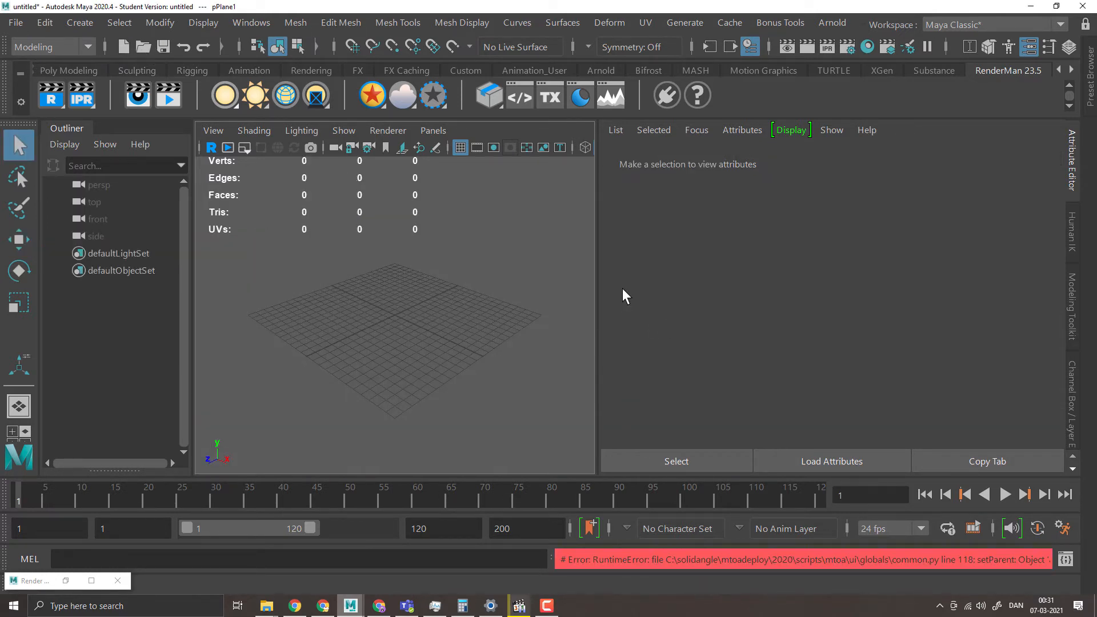
left_click_drag(696, 268, 695, 268)
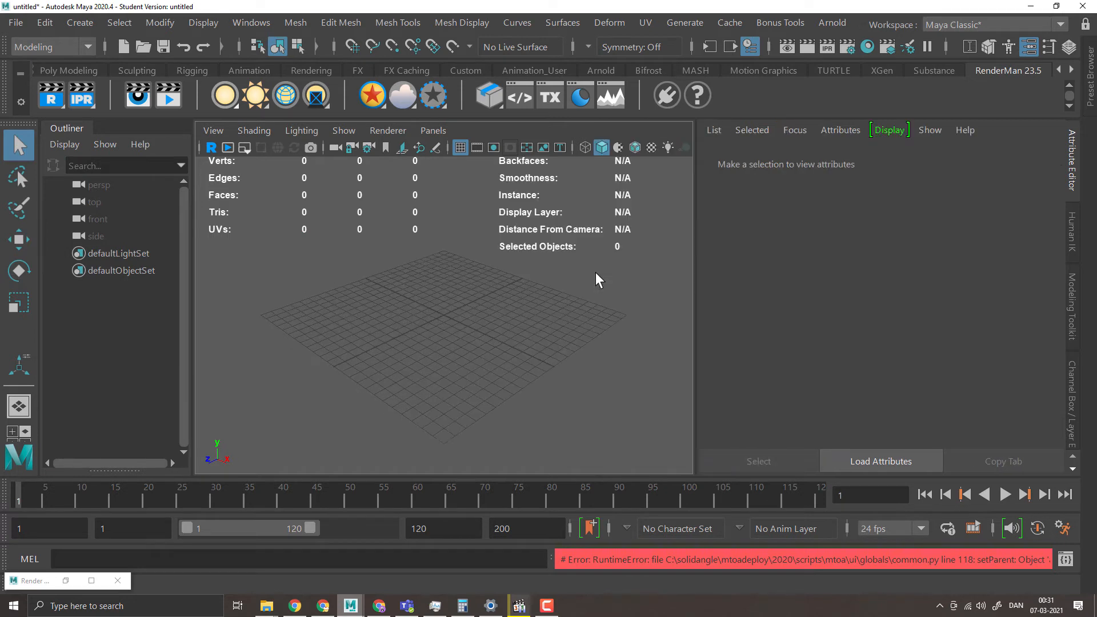
- Create a polygon plane at the origin and scale it up uniformly to about 23.8, covering the grid
left_click(77, 24)
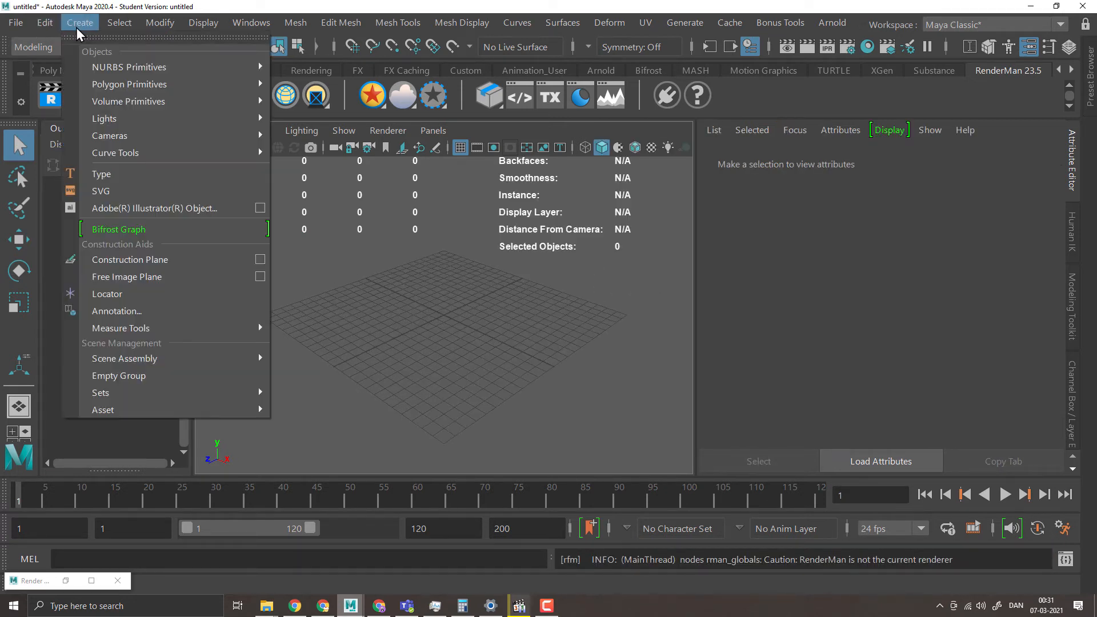
mouse_move(140, 88)
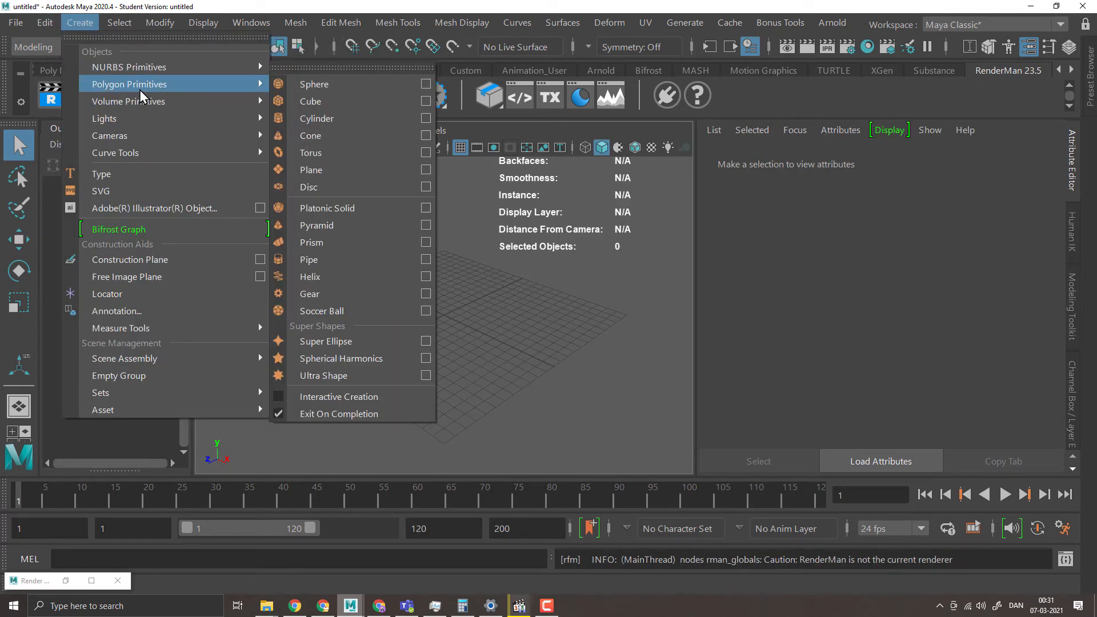
left_click(323, 172)
key("r")
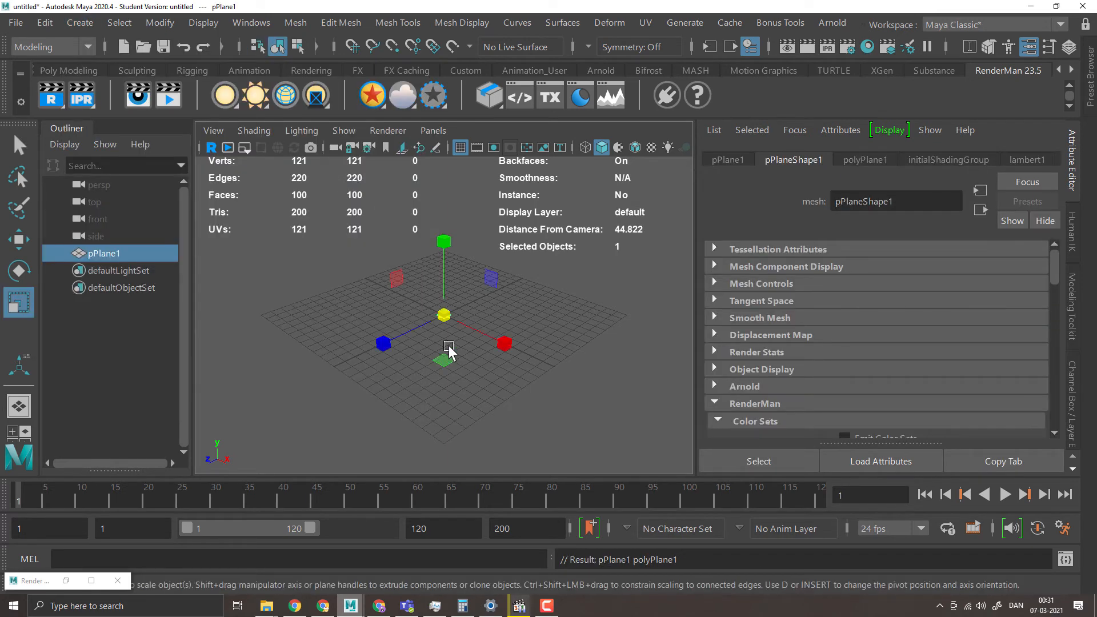
left_click_drag(443, 315, 620, 341)
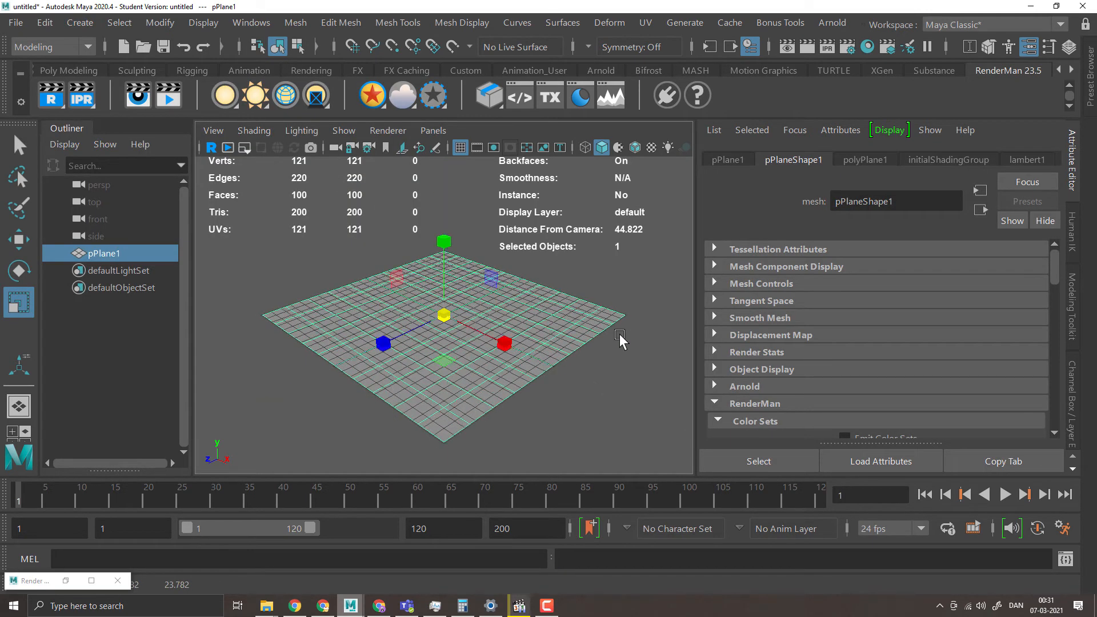
- Set the plane's Subdivisions Width and Subdivisions Height to 100
left_click(877, 158)
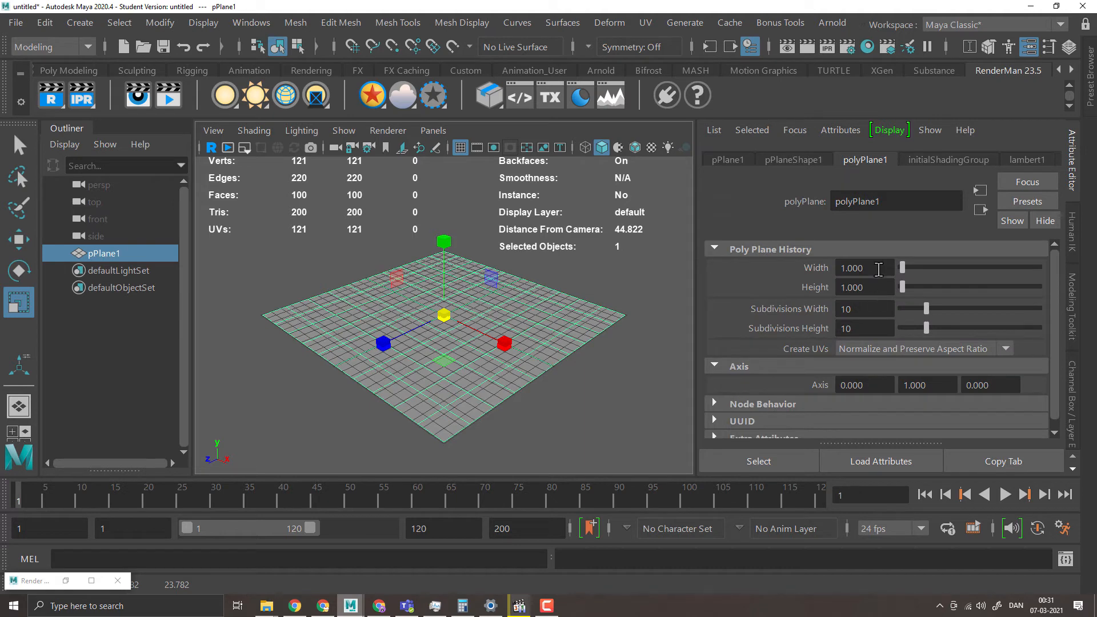
double_click(886, 309)
type("100")
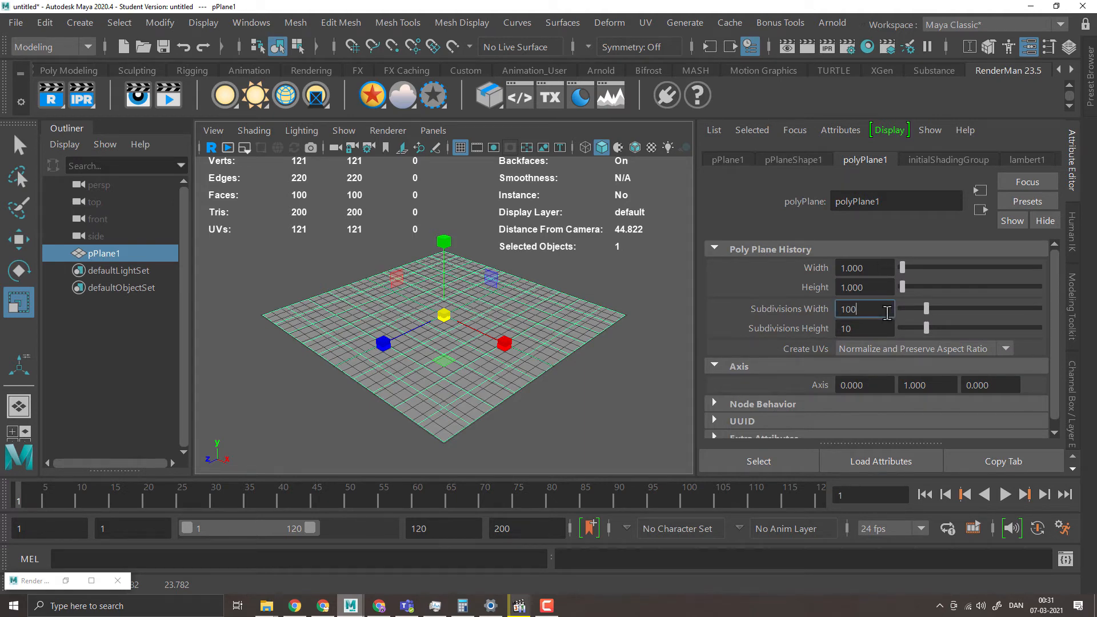
key("Tab")
type("100")
key("Return")
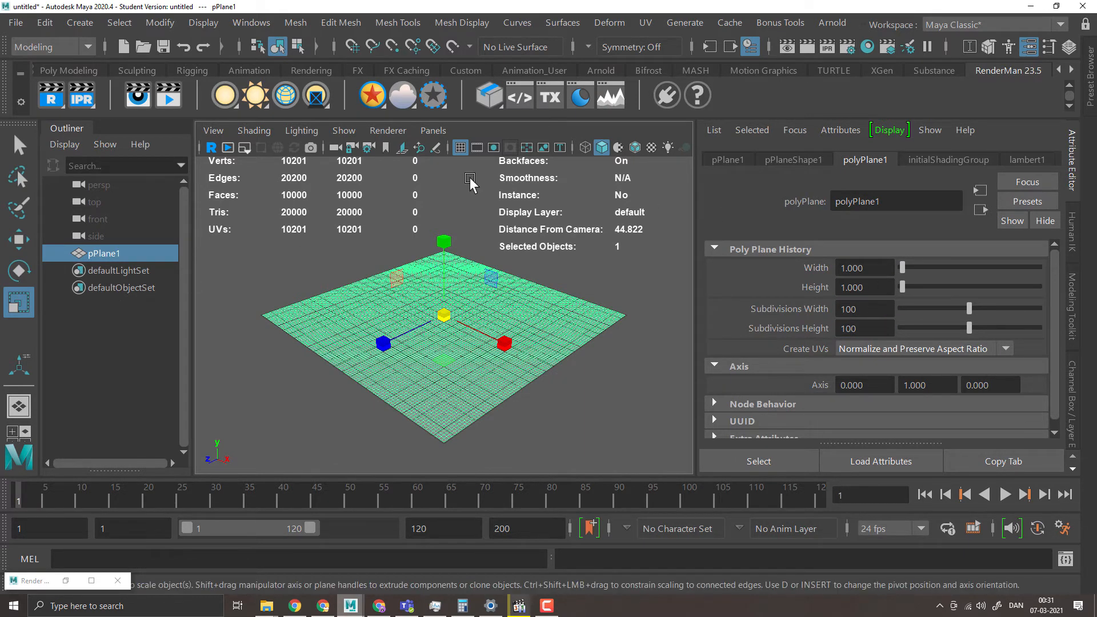
- Switch to the FX menu set, add a Boss spectral wave solver to the plane, and close the Boss Ripple / Wave Generator
left_click(51, 52)
left_click(68, 117)
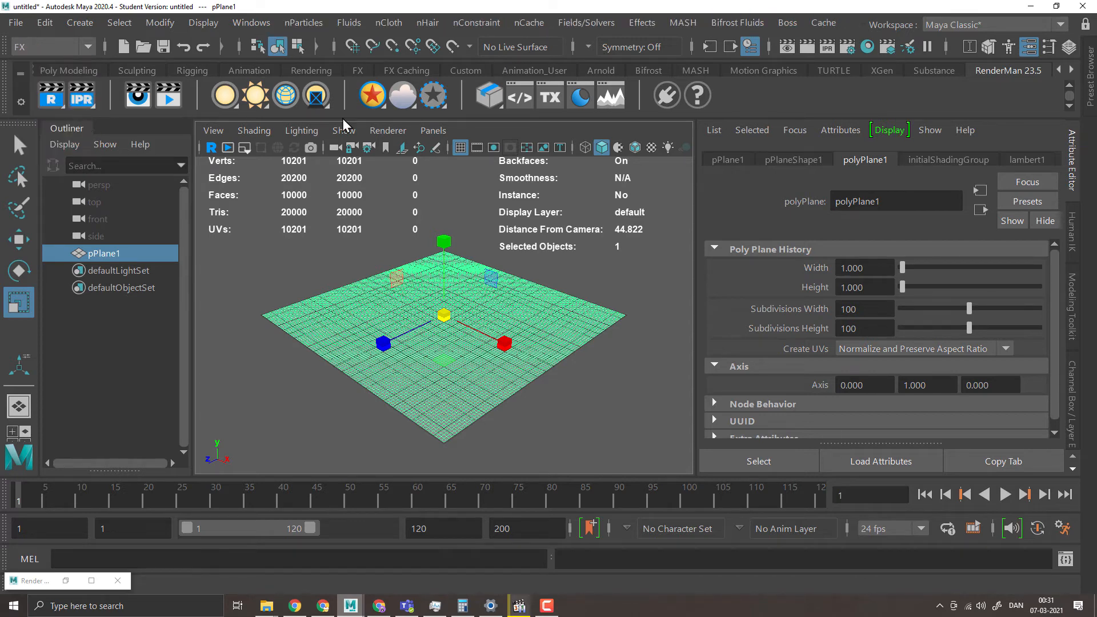
left_click(790, 22)
left_click(816, 57)
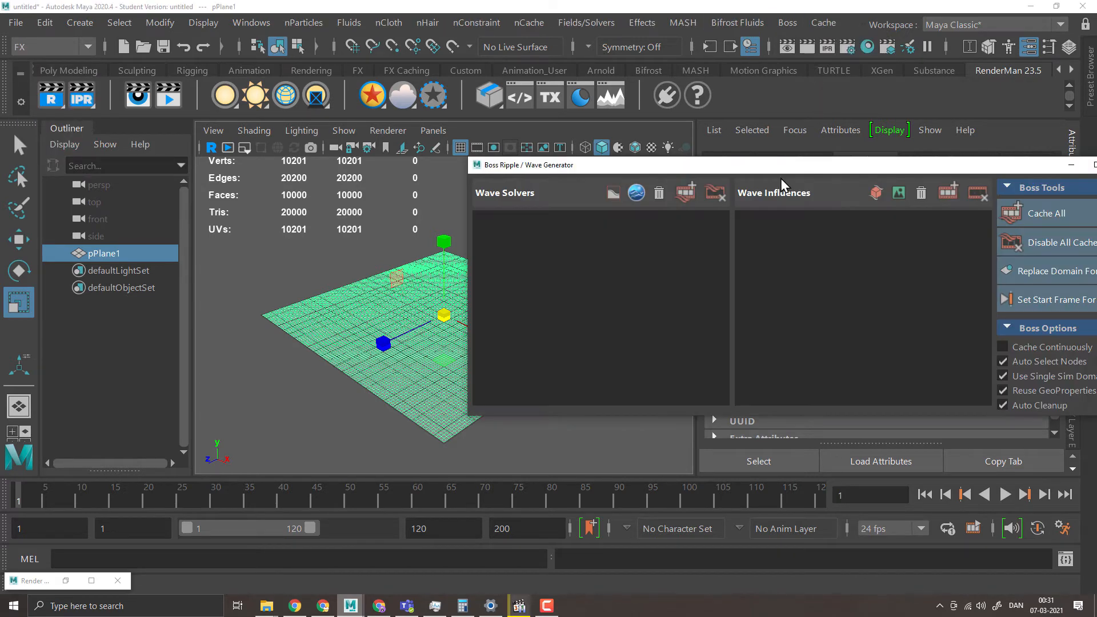
left_click(636, 192)
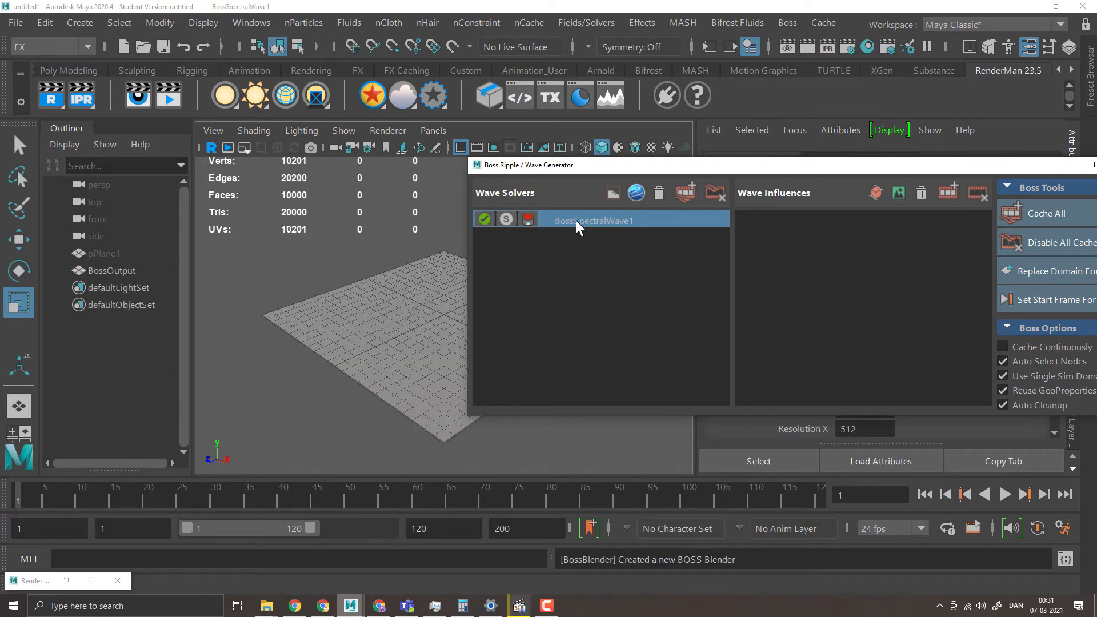
left_click_drag(1010, 178, 794, 185)
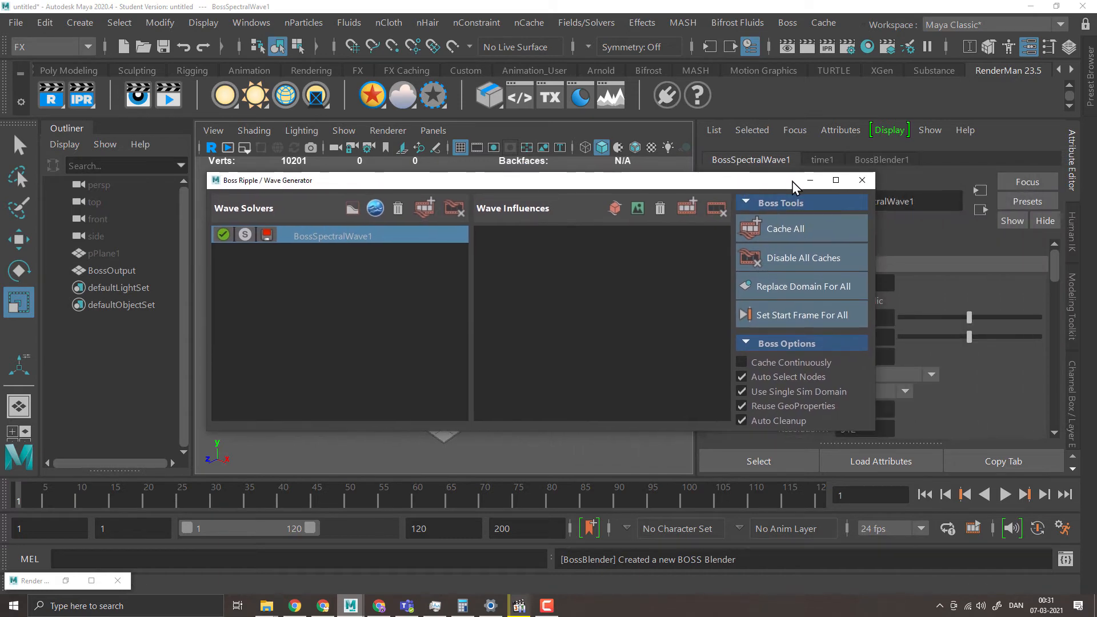
left_click(861, 180)
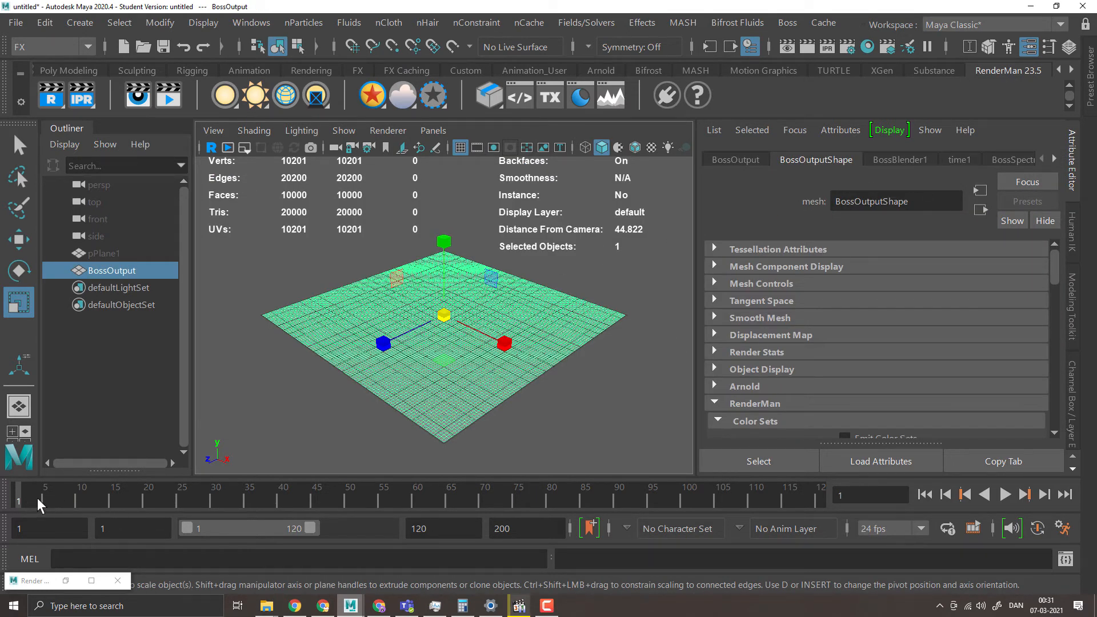
- Advance the timeline to frame 40 and inspect the waves on the BossOutput mesh up close
left_click_drag(39, 504, 286, 488)
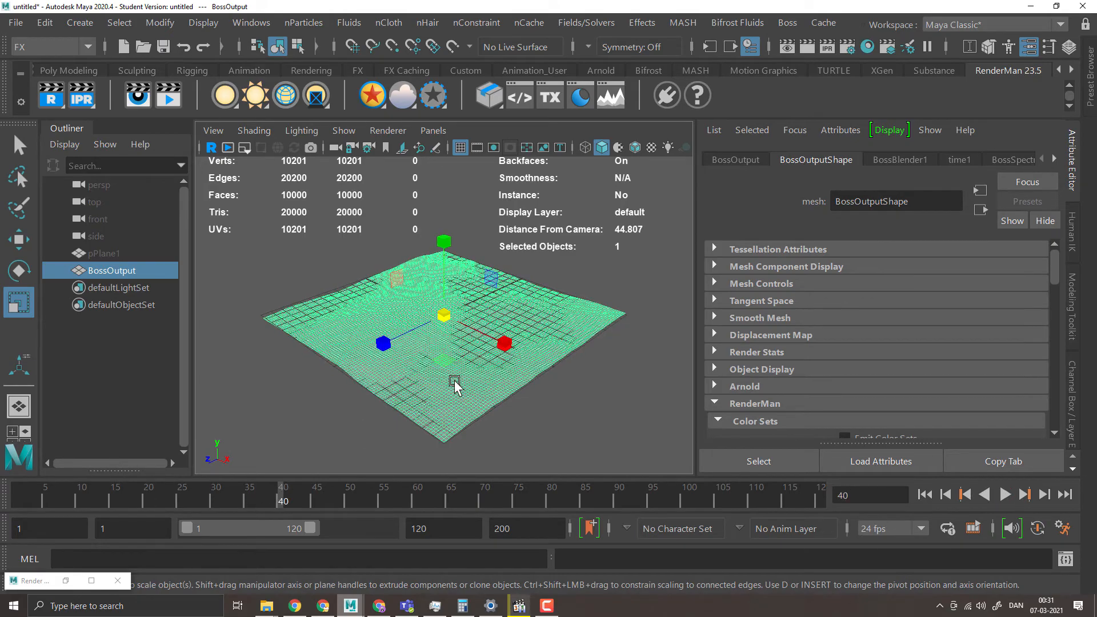
scroll(455, 387, "up", 5)
mouse_move(448, 391)
left_mouse_down("alt")
mouse_move(453, 360)
mouse_move(444, 371)
left_mouse_up("alt")
right_click_drag(580, 378, 440, 382, "alt")
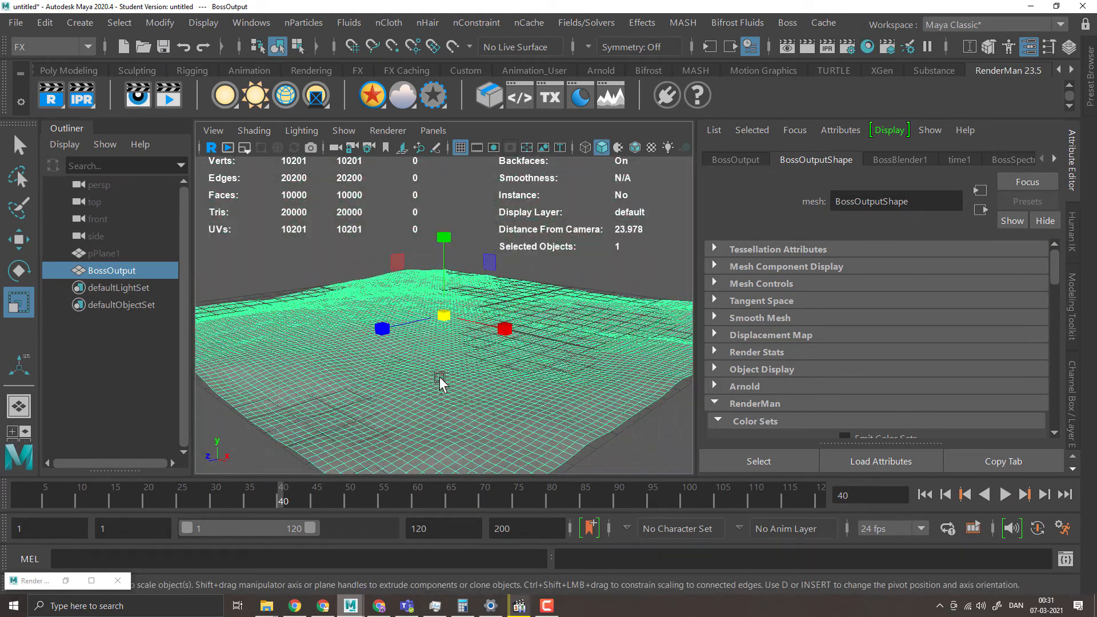
- Set the Frequency Spectra Type of BossSpectralWave1 to Multipeak
left_click(900, 162)
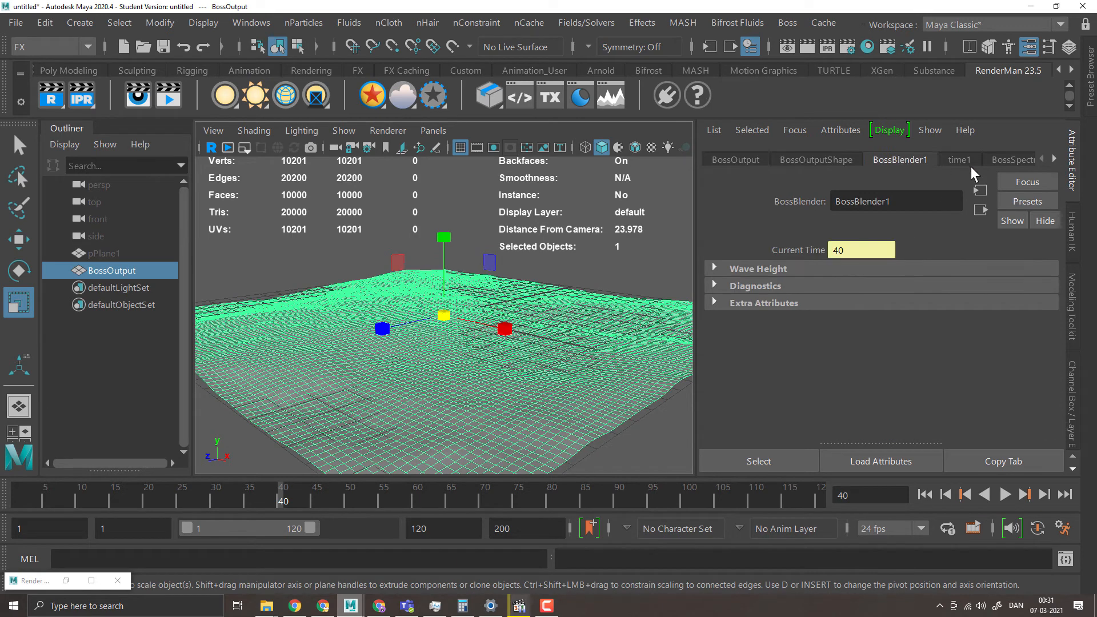
left_click(1013, 159)
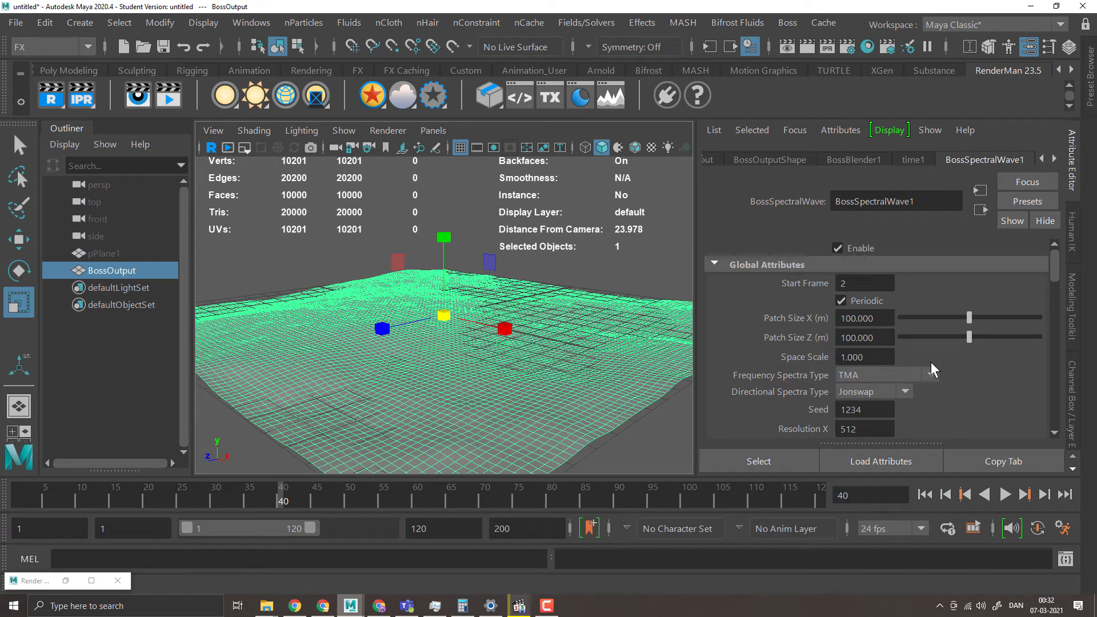
scroll(904, 339, "down", 3)
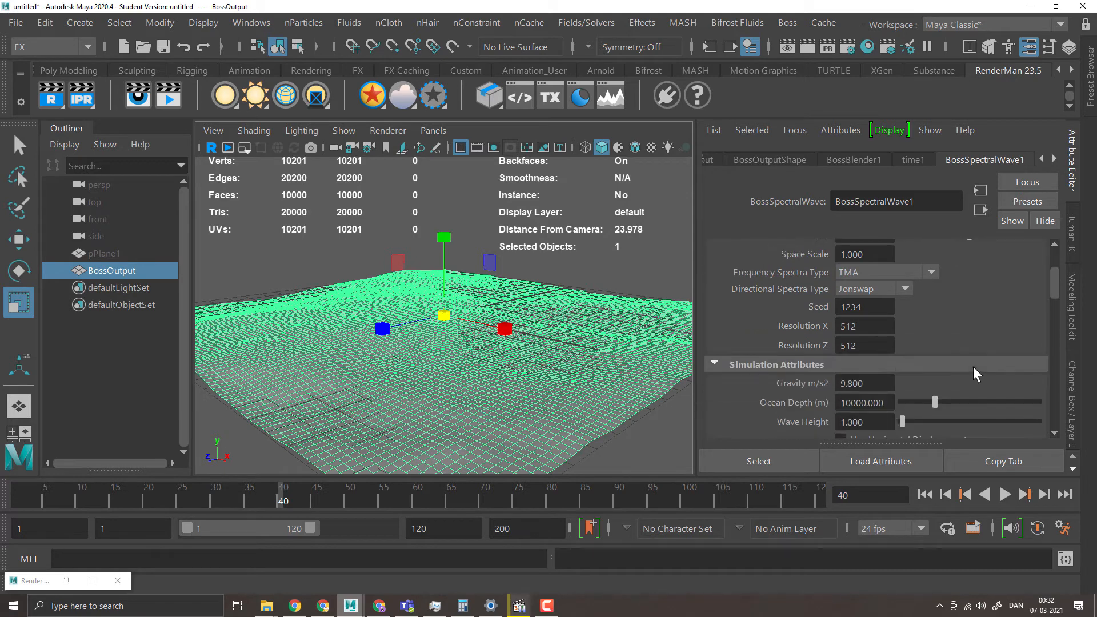
left_click(882, 275)
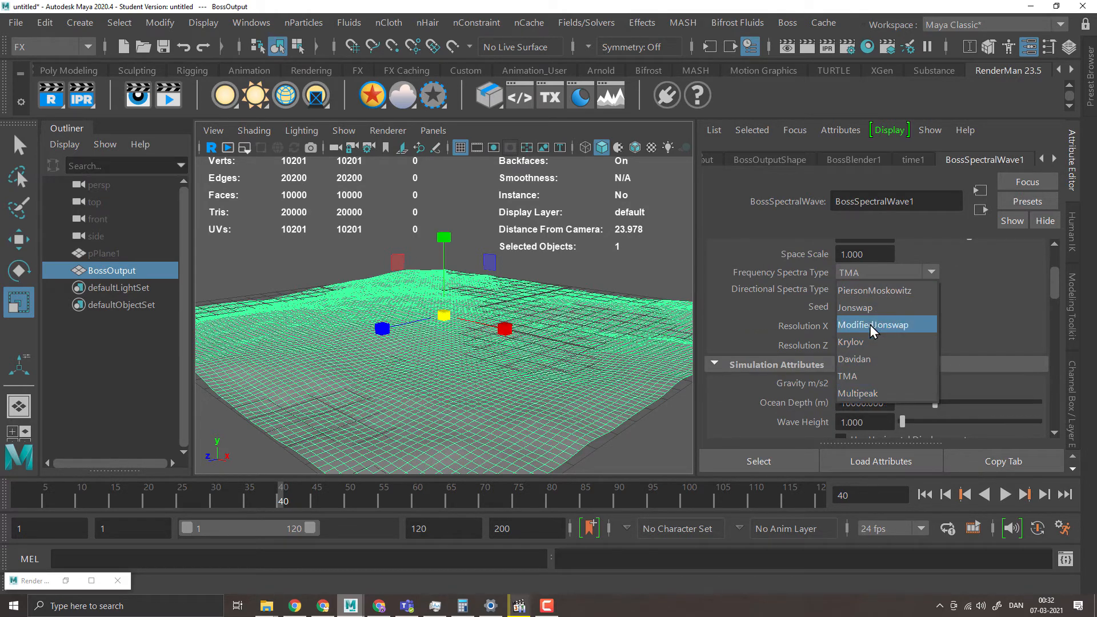
left_click(861, 394)
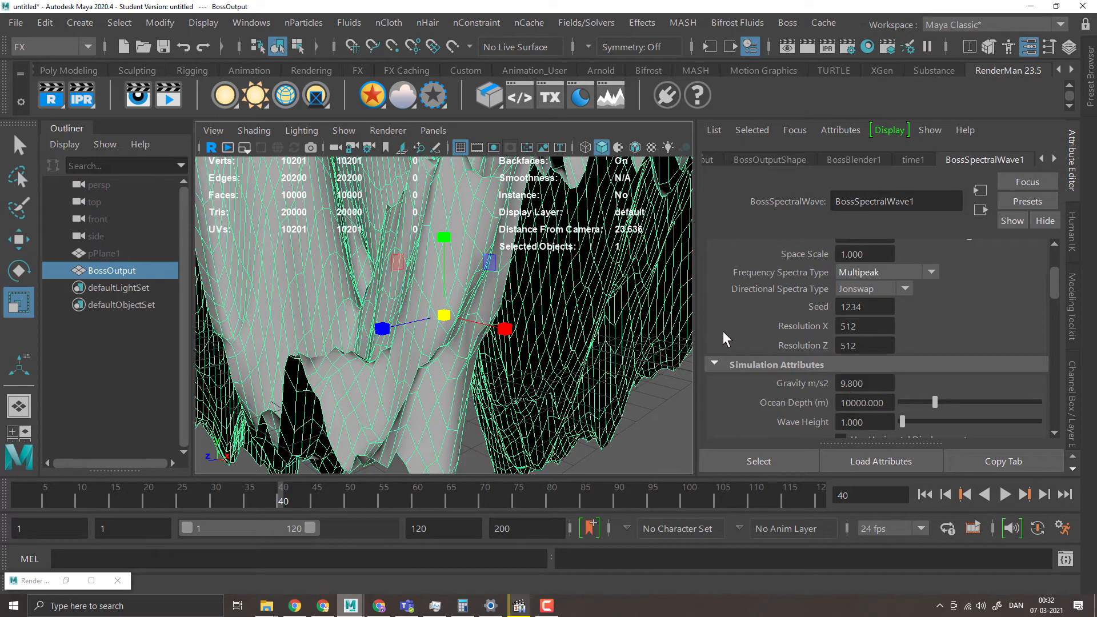
- Preview the Davidan spectrum on BossSpectralWave1, and set its Frequency Spectra Type to TMA
left_click(872, 273)
left_click(867, 356)
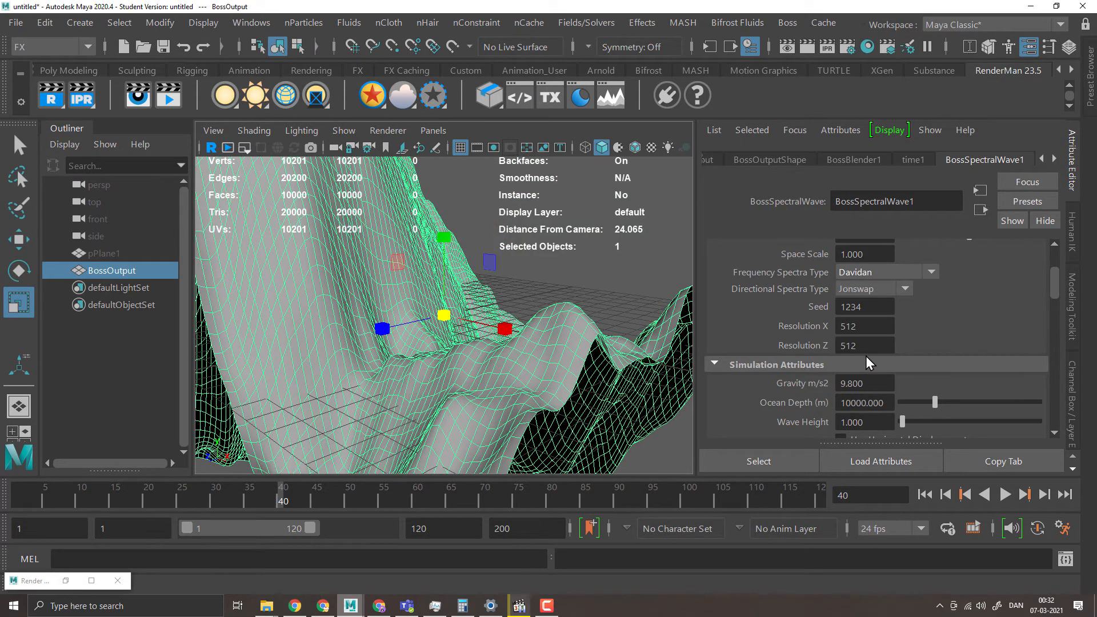
left_click(871, 275)
left_click(877, 375)
- Enable Use Horizontal Displacement on BossSpectralWave1 and set Wave Height to about 1.251
mouse_move(901, 423)
left_mouse_down()
mouse_move(920, 423)
mouse_move(903, 422)
left_mouse_up()
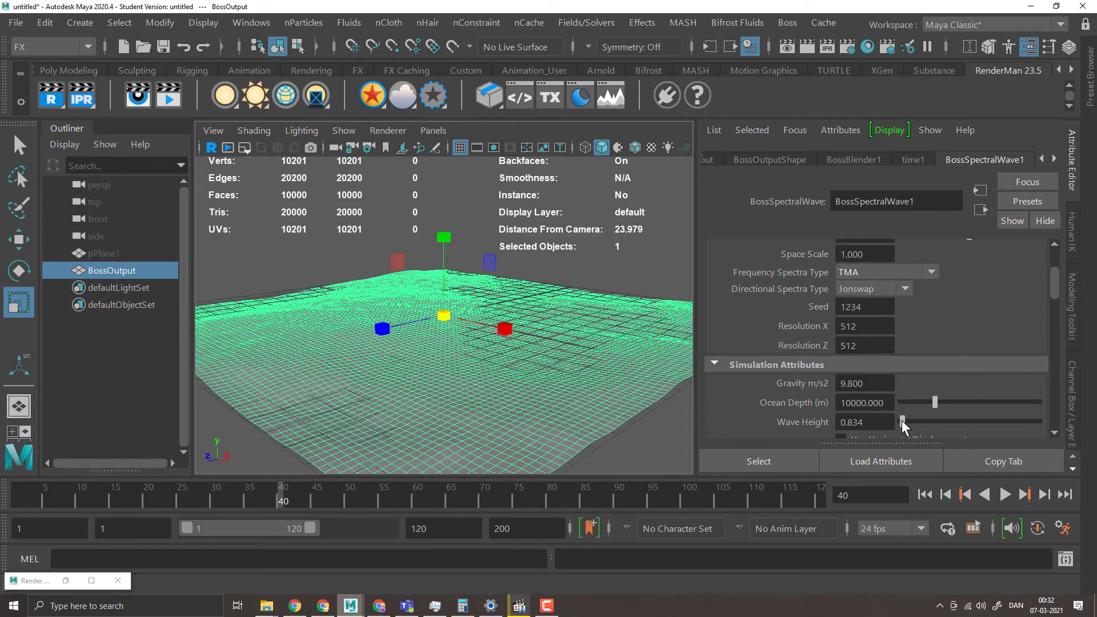
scroll(951, 341, "down", 4)
left_click(863, 303)
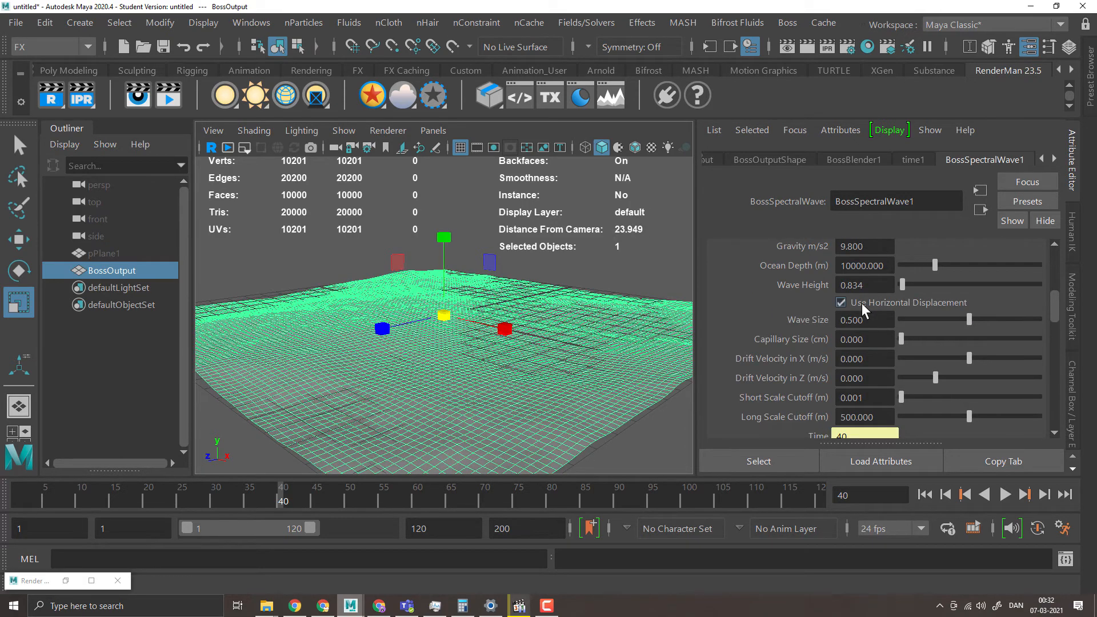
left_click_drag(903, 285, 902, 288)
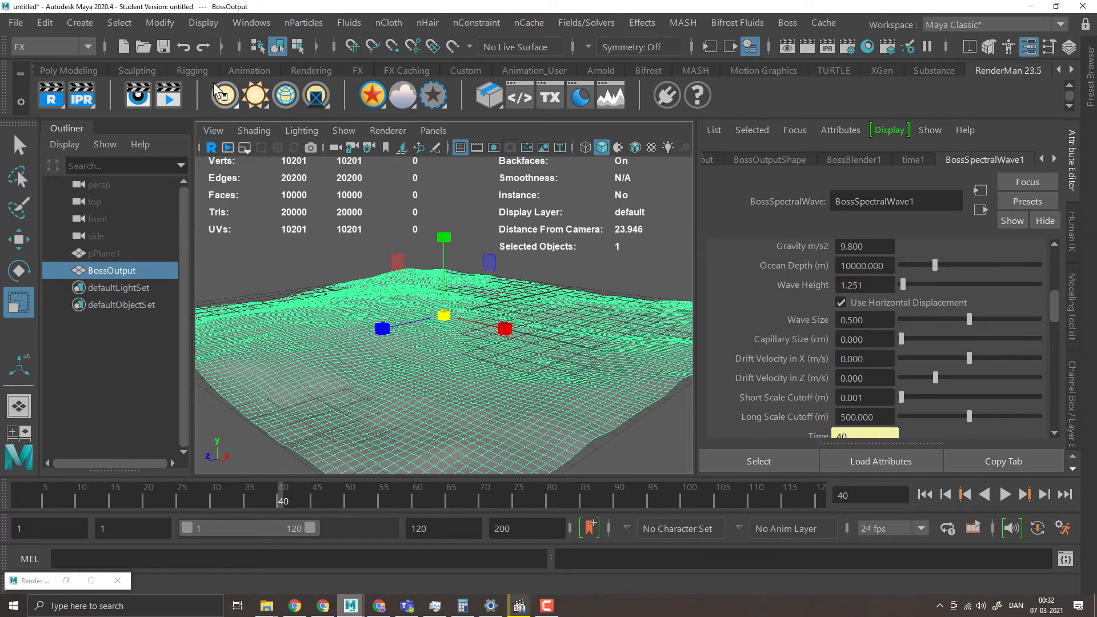
left_click(78, 22)
mouse_move(184, 68)
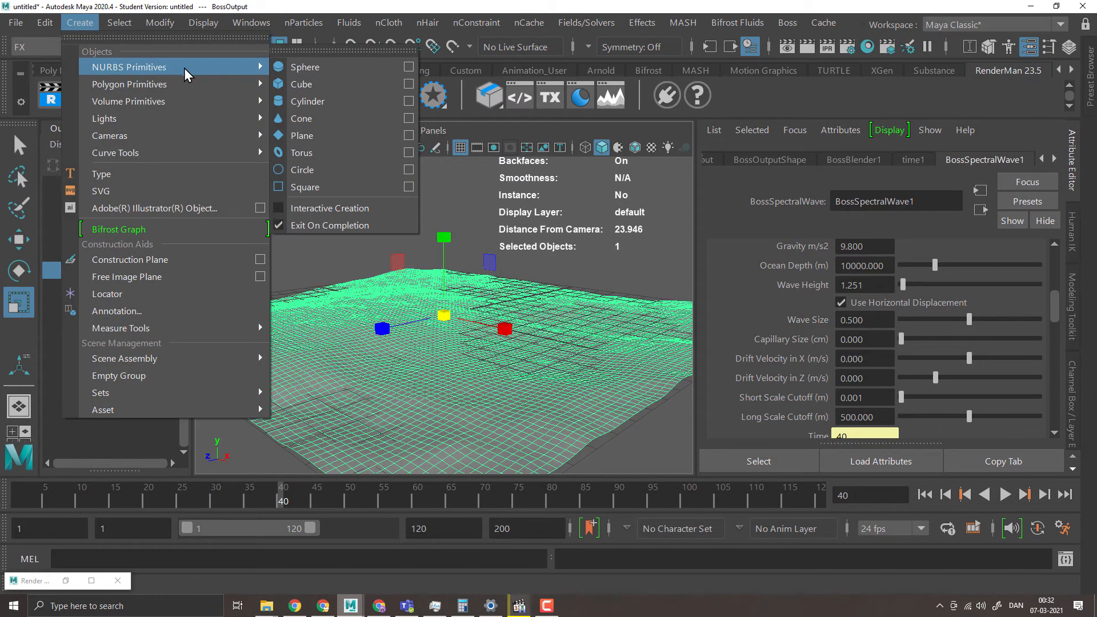
left_click(331, 84)
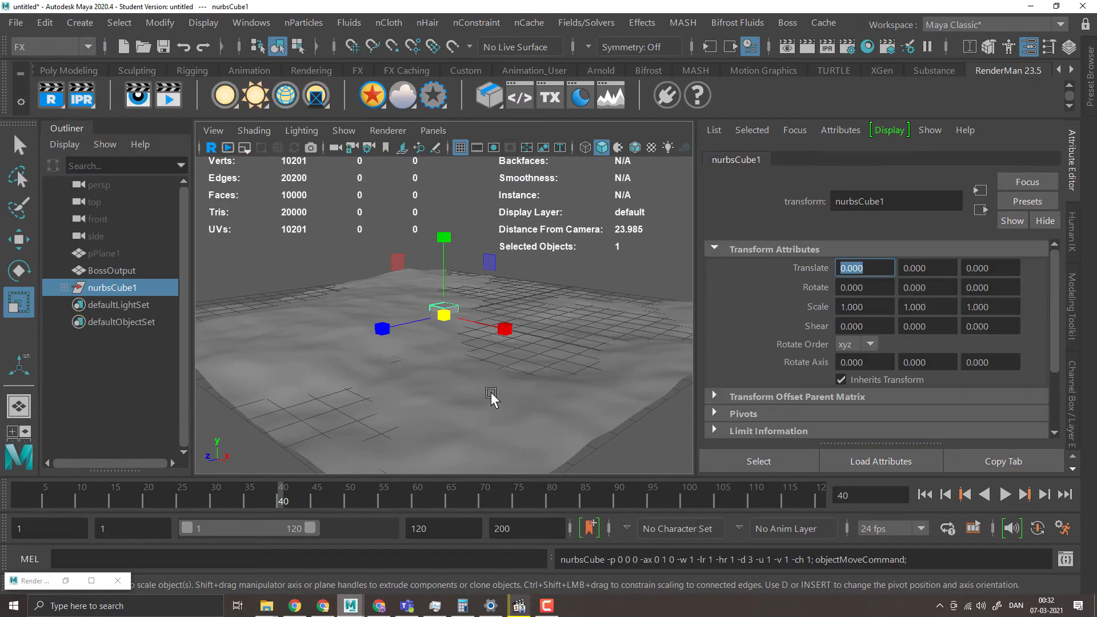
left_click_drag(490, 393, 489, 441, "alt")
right_click_drag(490, 440, 308, 436, "alt")
key("space")
left_click_drag(404, 358, 338, 364)
left_click_drag(445, 319, 557, 319)
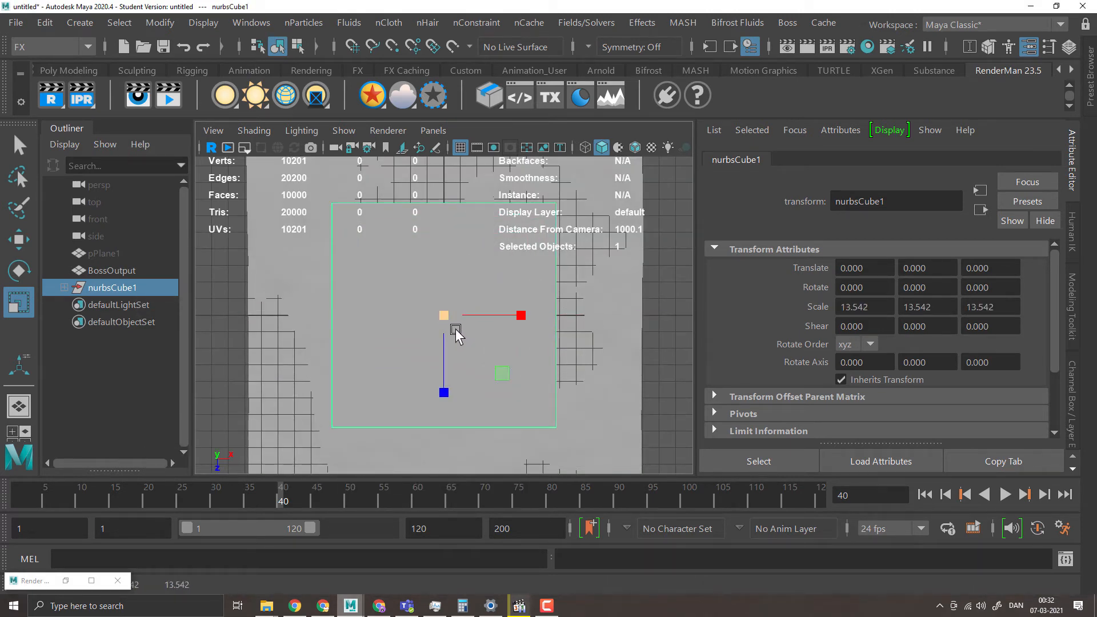
left_click_drag(455, 328, 591, 324)
middle_click_drag(609, 353, 587, 172, "alt")
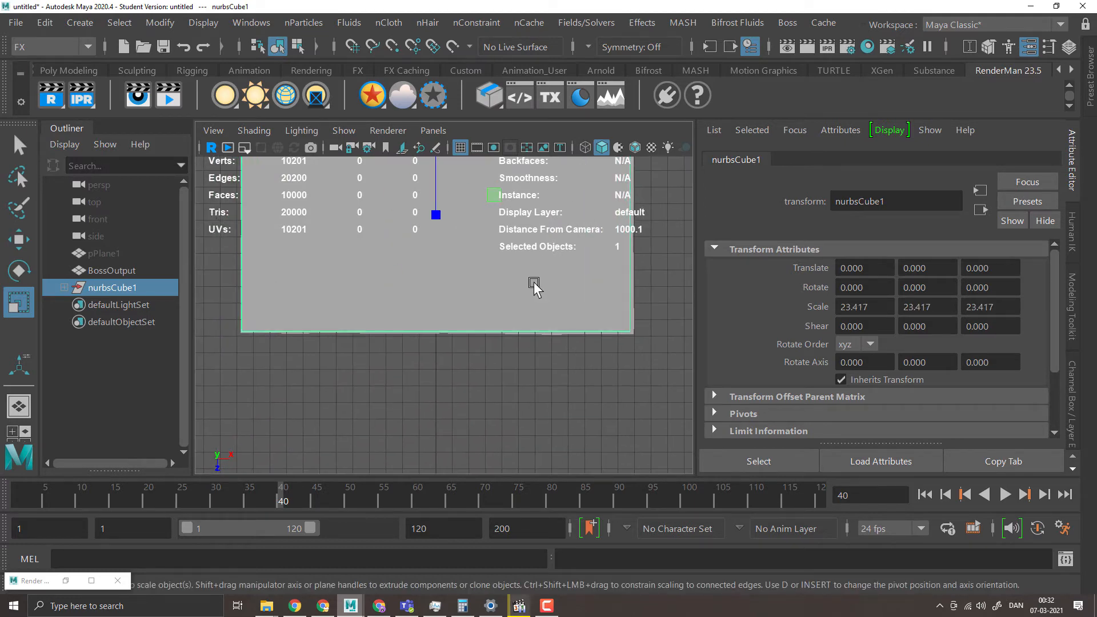
key("space")
left_click_drag(500, 359, 493, 321)
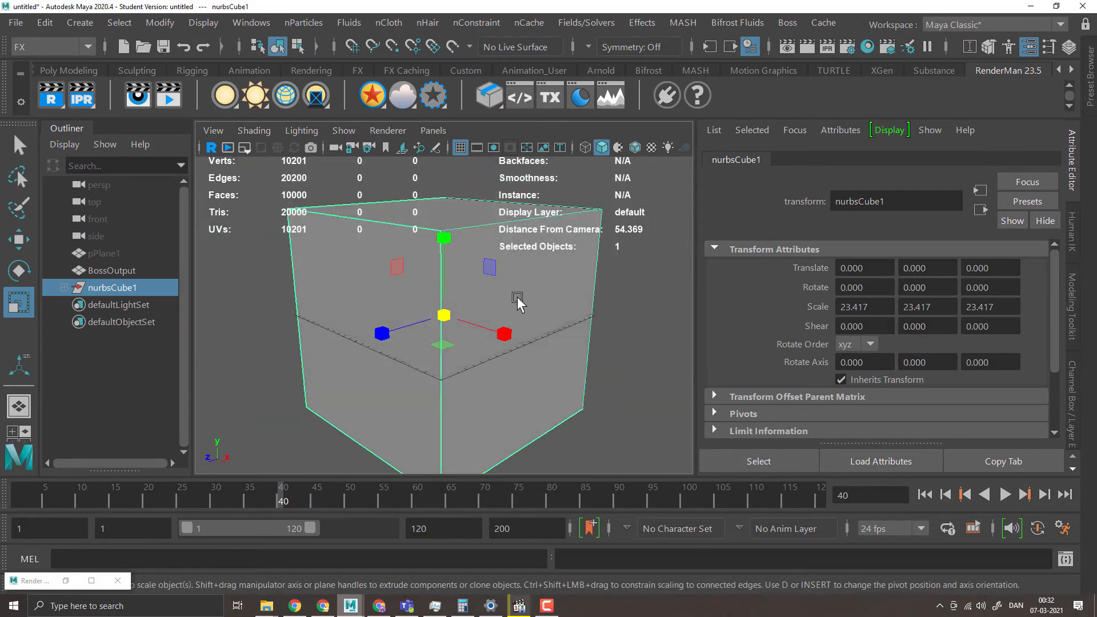
left_click_drag(444, 239, 444, 282)
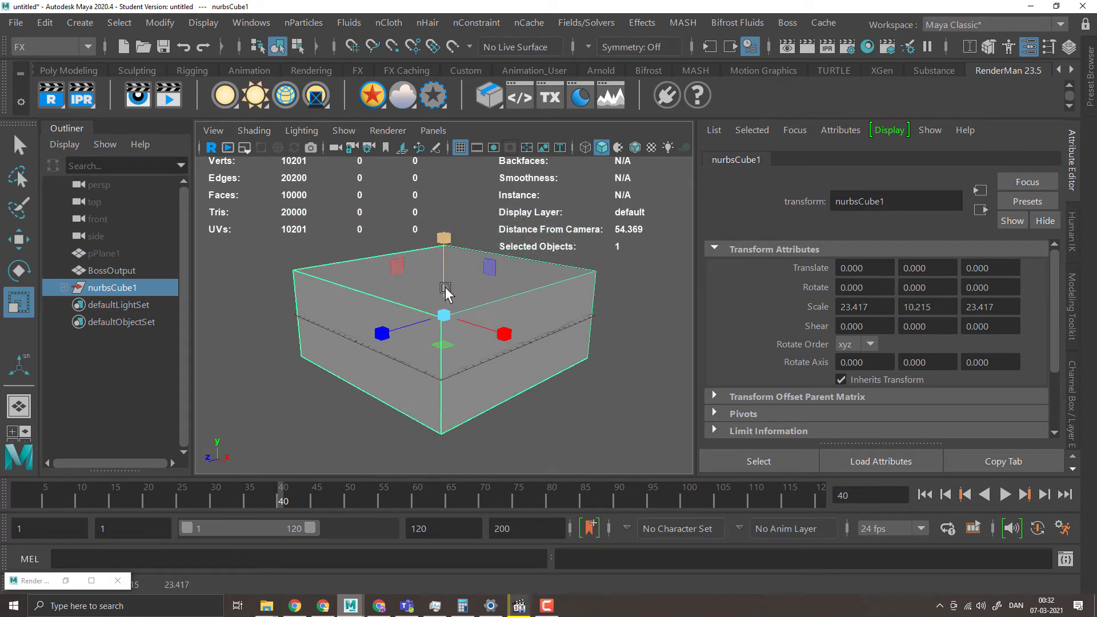
right_click_drag(537, 285, 544, 166)
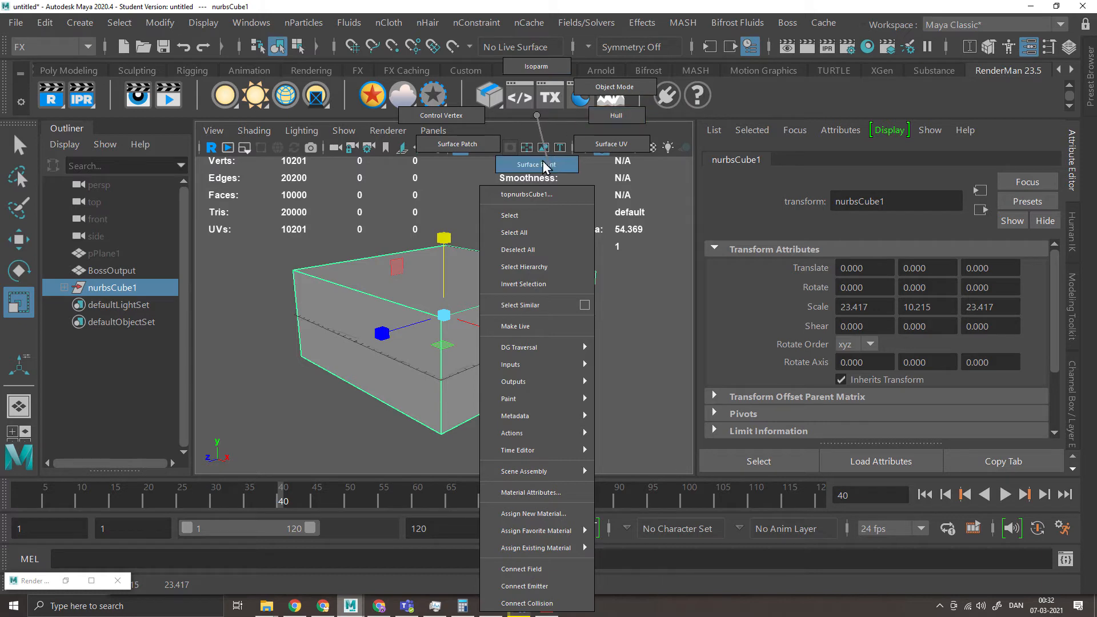
right_click_drag(536, 123, 531, 116)
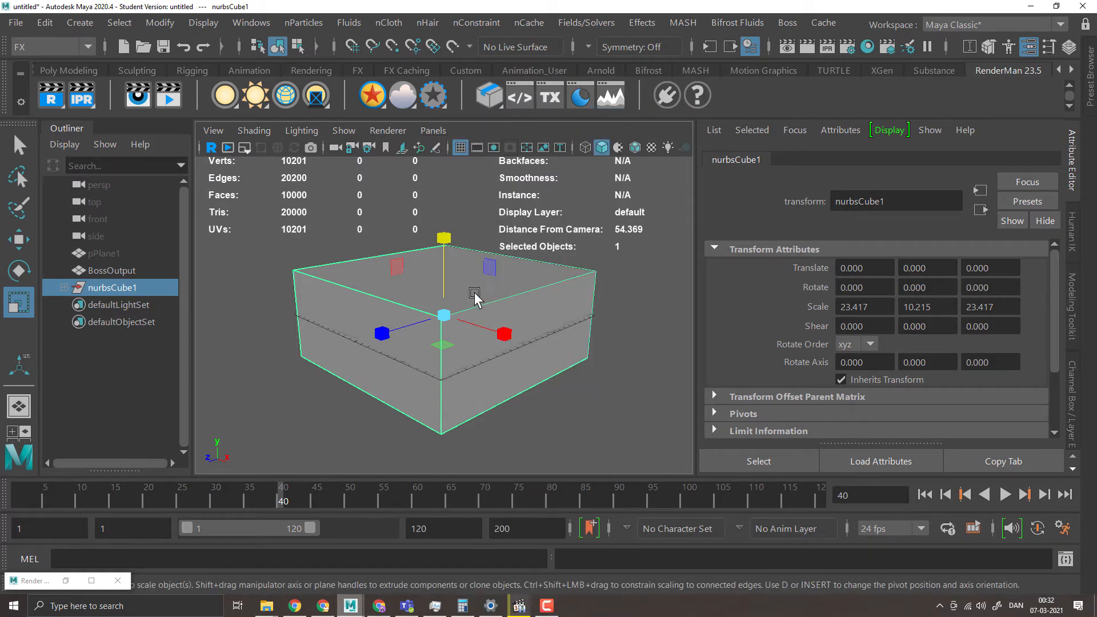
right_click(538, 281)
left_click(538, 284)
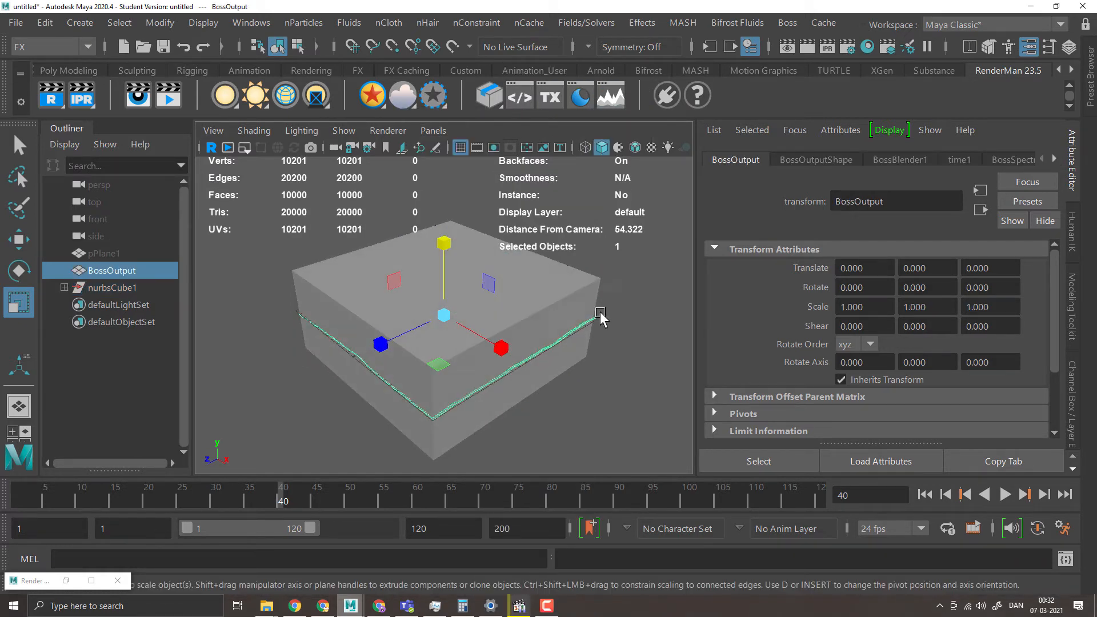
left_click(574, 280)
right_click(595, 283)
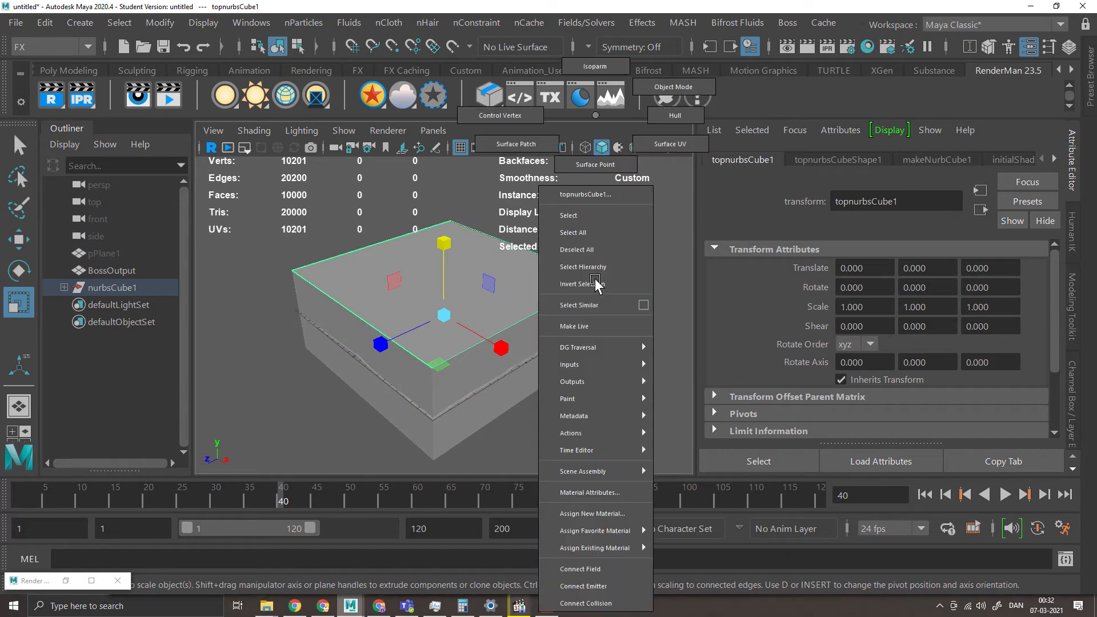
left_click(594, 284)
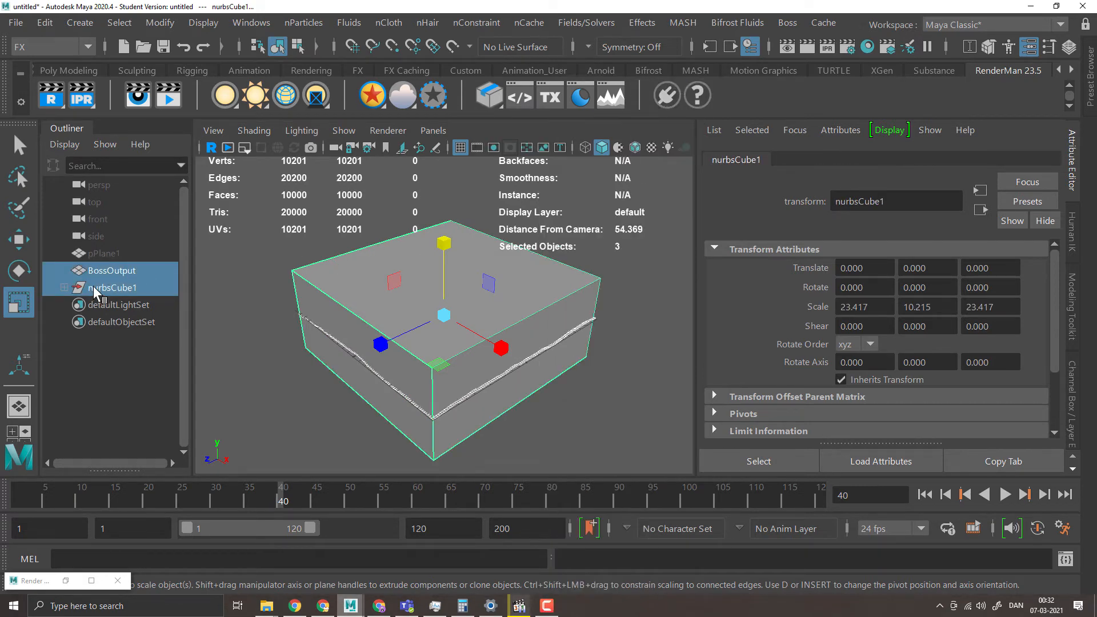
key("Delete")
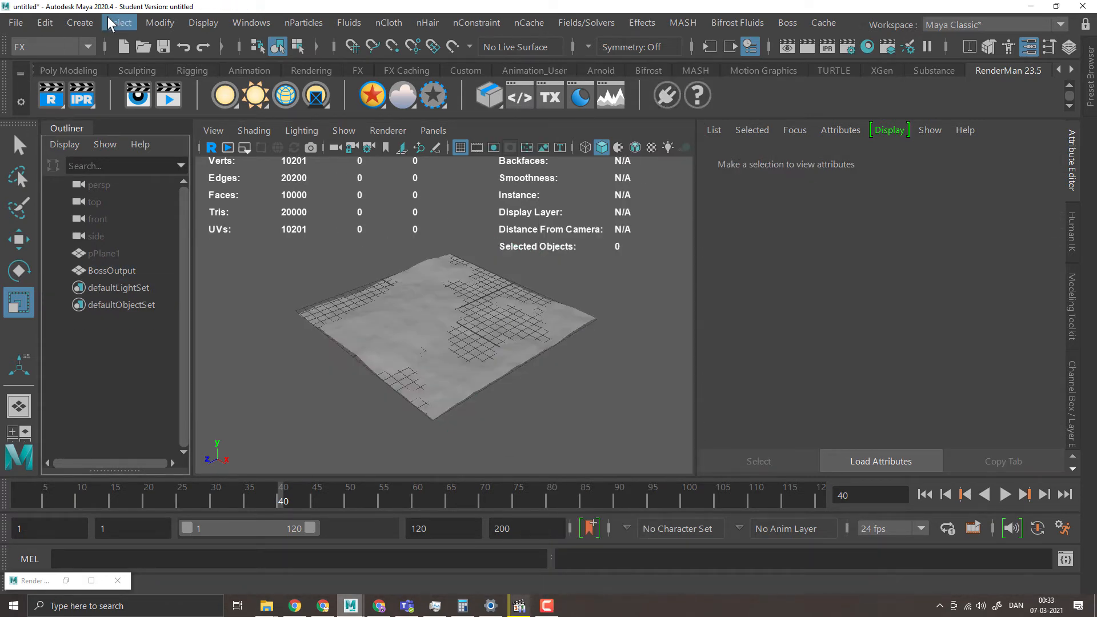
- Create a polygon cube, scale it uniformly to about 22.9, and flatten its height to form a low box around the waves
left_click(88, 18)
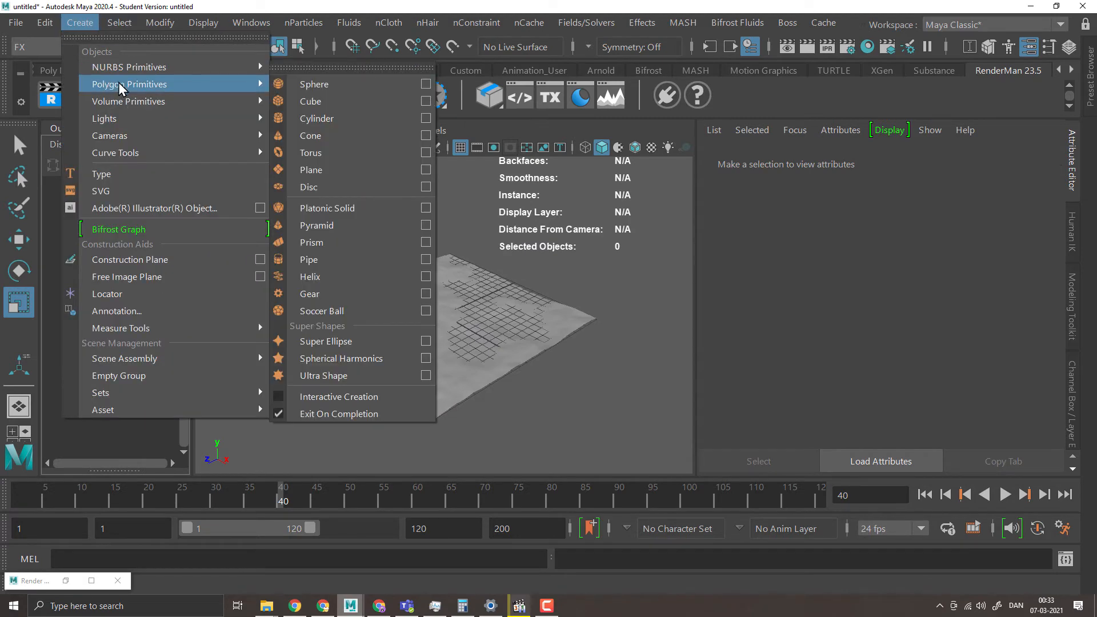
mouse_move(246, 67)
mouse_move(260, 84)
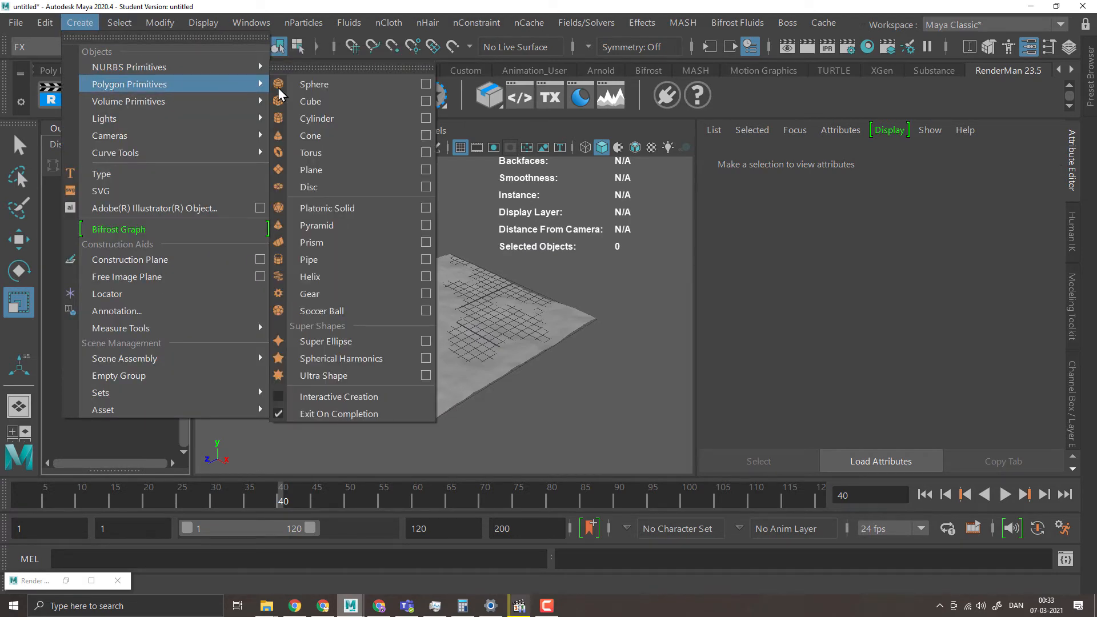
left_click(327, 104)
left_click_drag(445, 329, 612, 306)
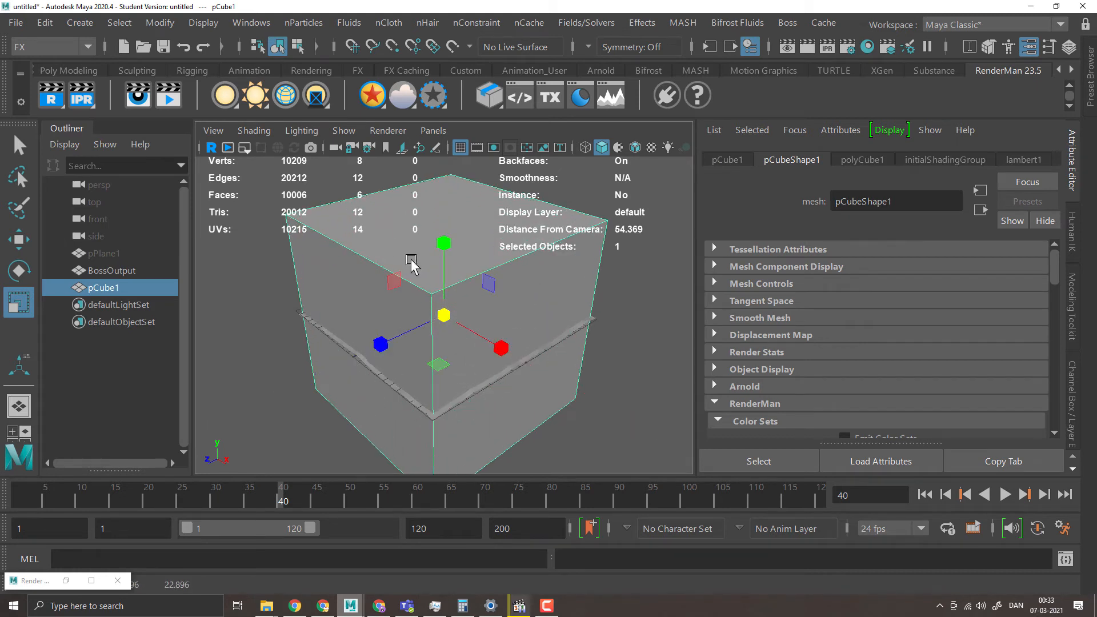
left_click_drag(444, 246, 458, 293)
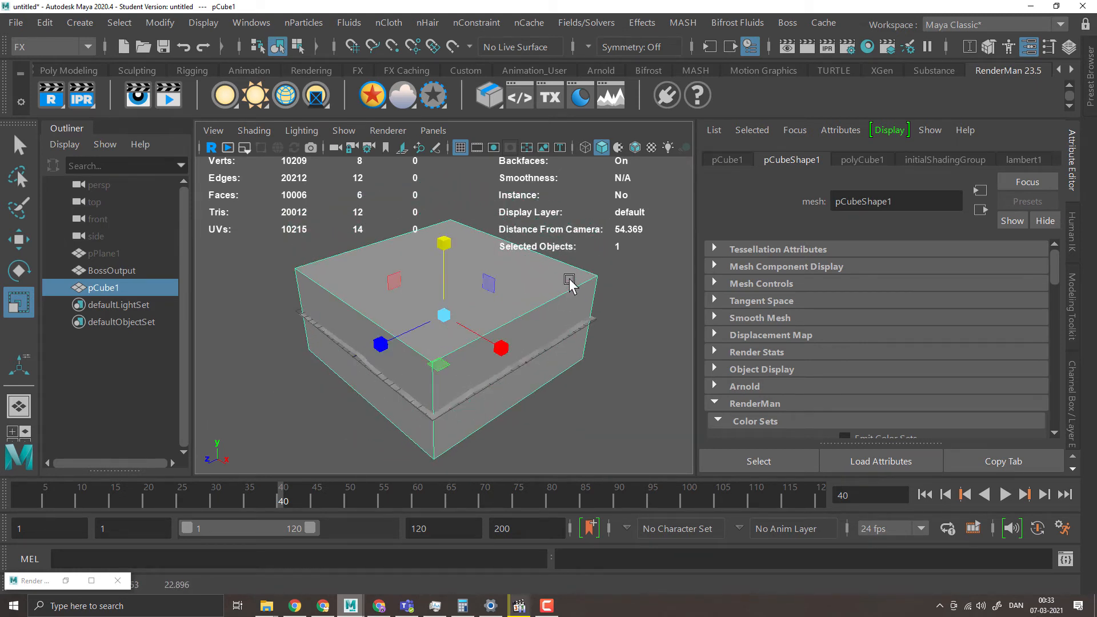
- Delete the top face of the polygon cube to open the box above the waves
right_click_drag(570, 280, 564, 134)
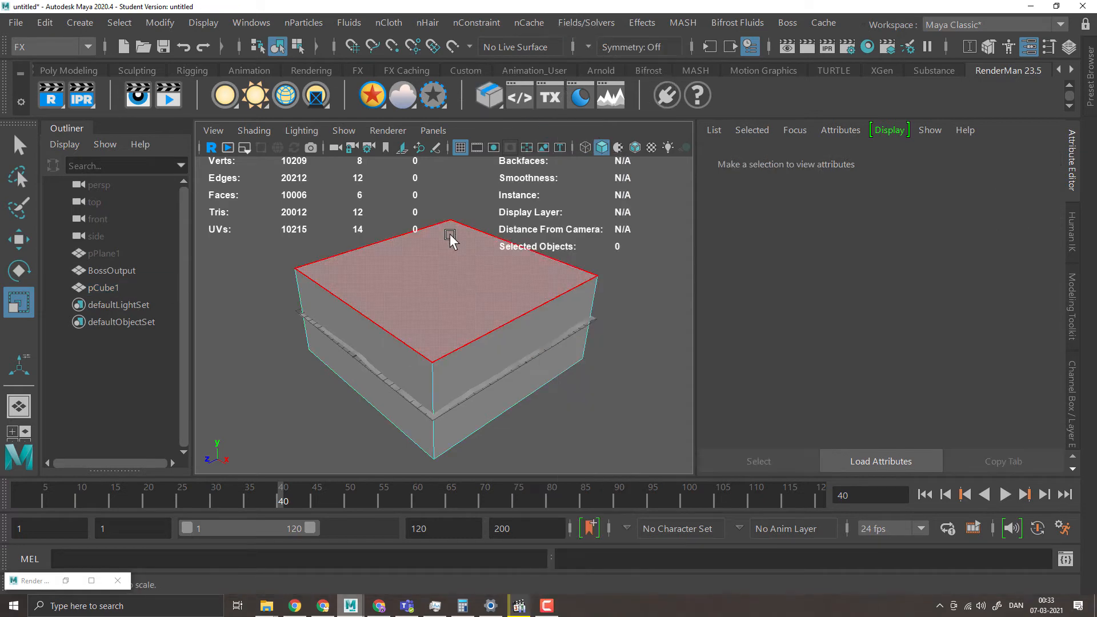
left_click(492, 248)
key("Delete")
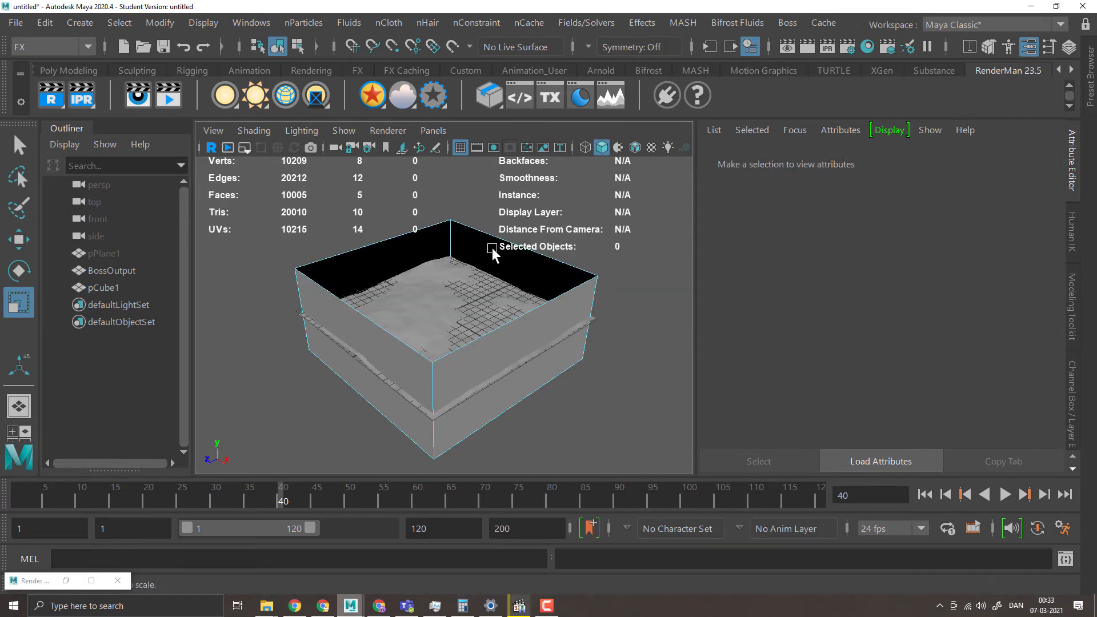
- Extrude the five remaining faces of the box outward with a Local Translate Z of about 2.268 to give the walls thickness
left_click(519, 331)
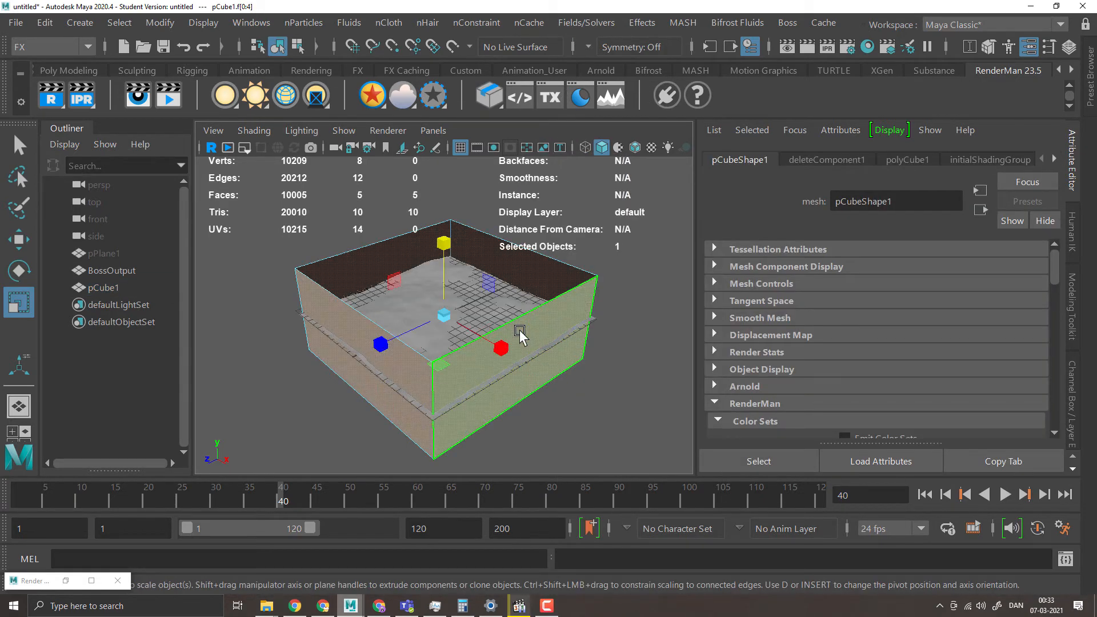
right_click(520, 331, "shift")
left_click(518, 232)
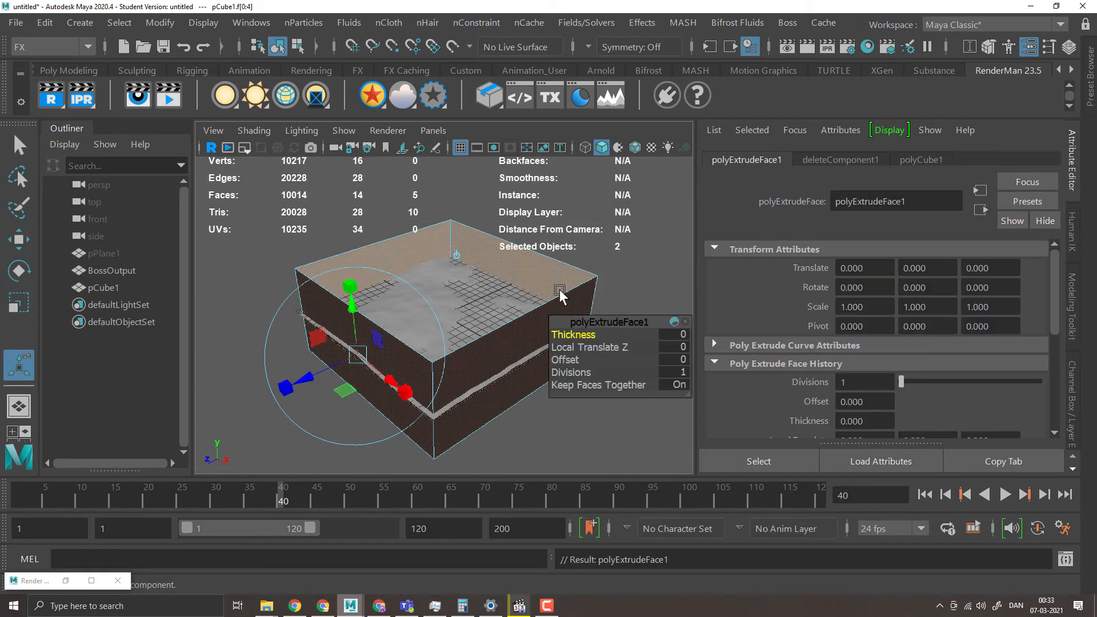
left_click_drag(308, 381, 284, 397)
- Return the box to object mode, lower it about 4.3 units in Y, and assign it a new PxrSurface material
right_click(461, 393)
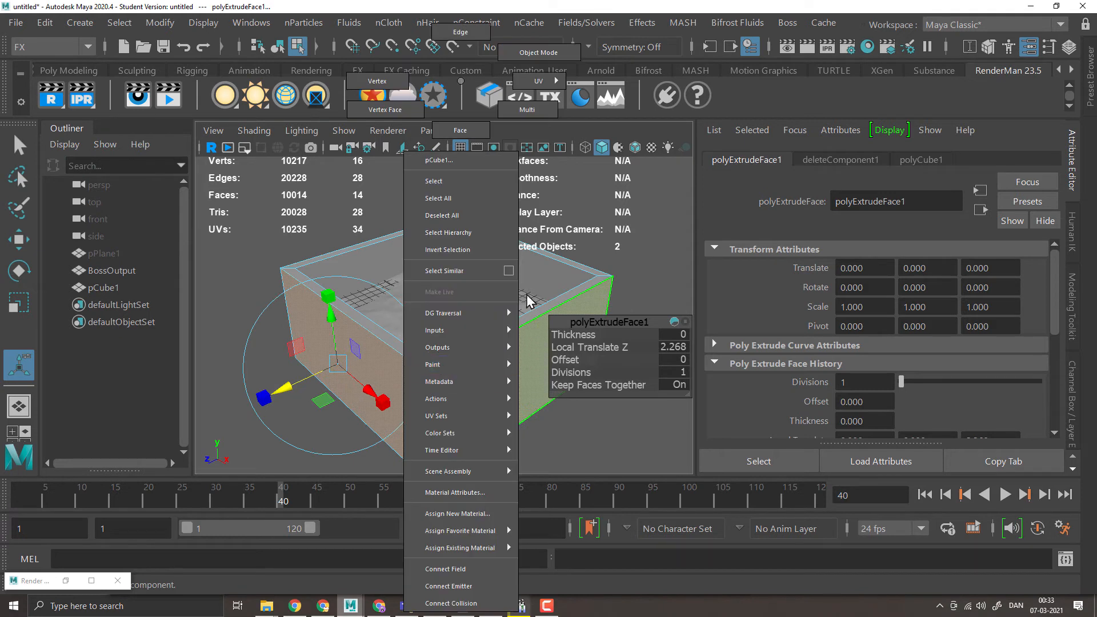
left_click(536, 53)
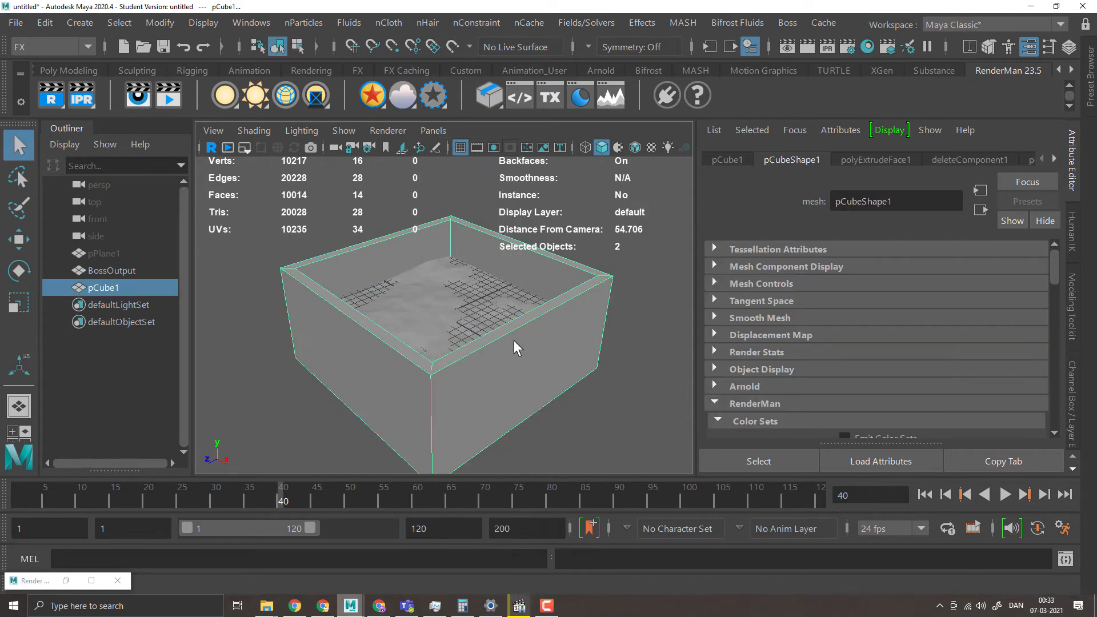
key("w")
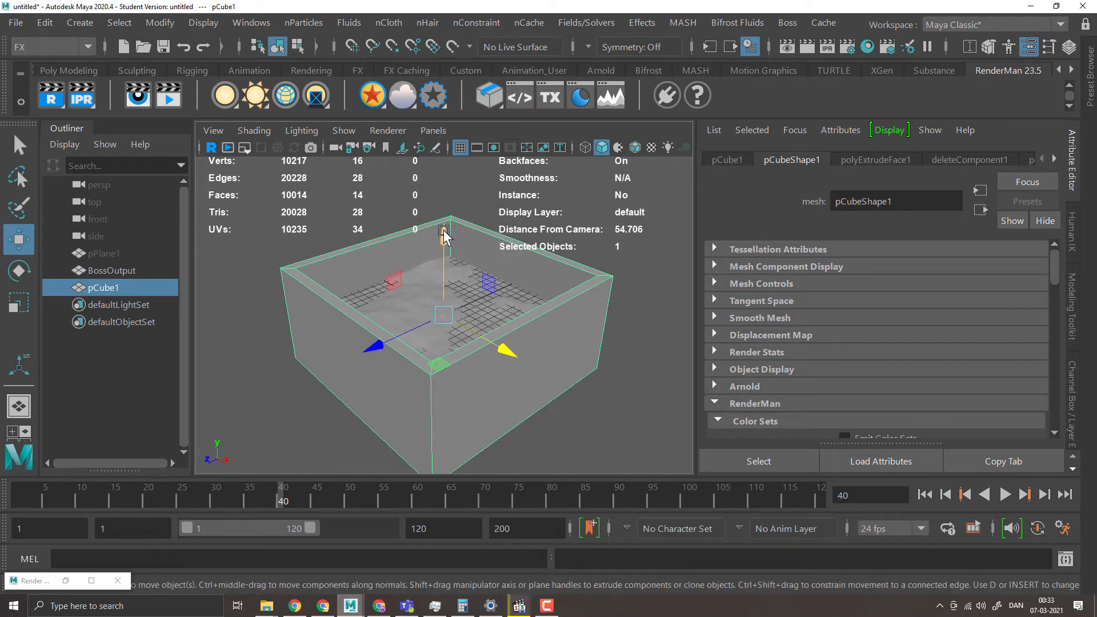
left_click_drag(444, 234, 511, 338, "alt")
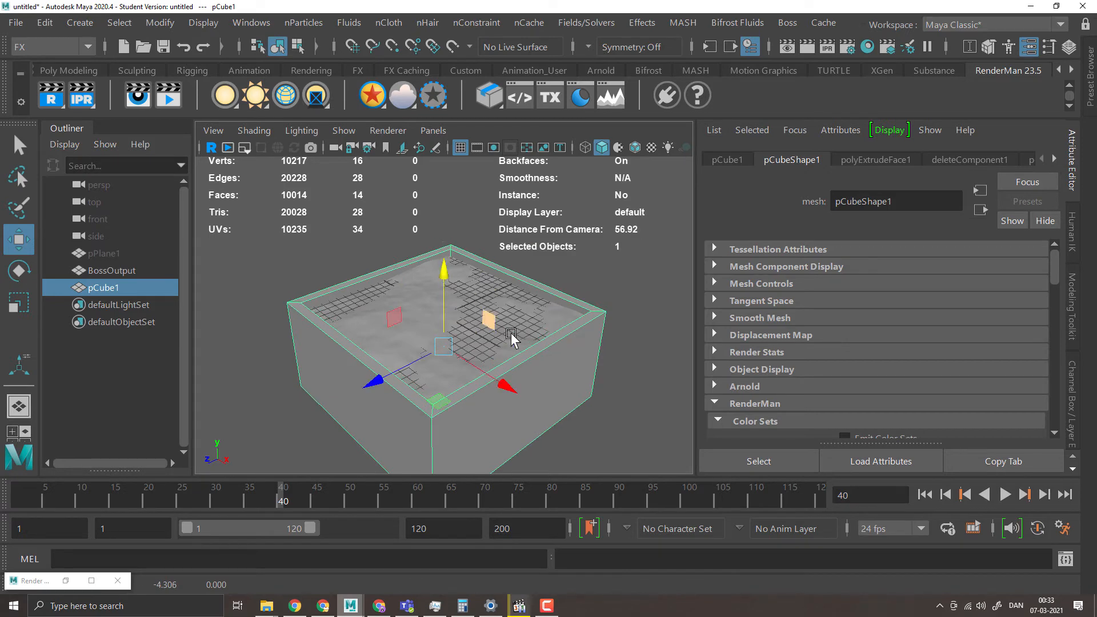
left_click(372, 95)
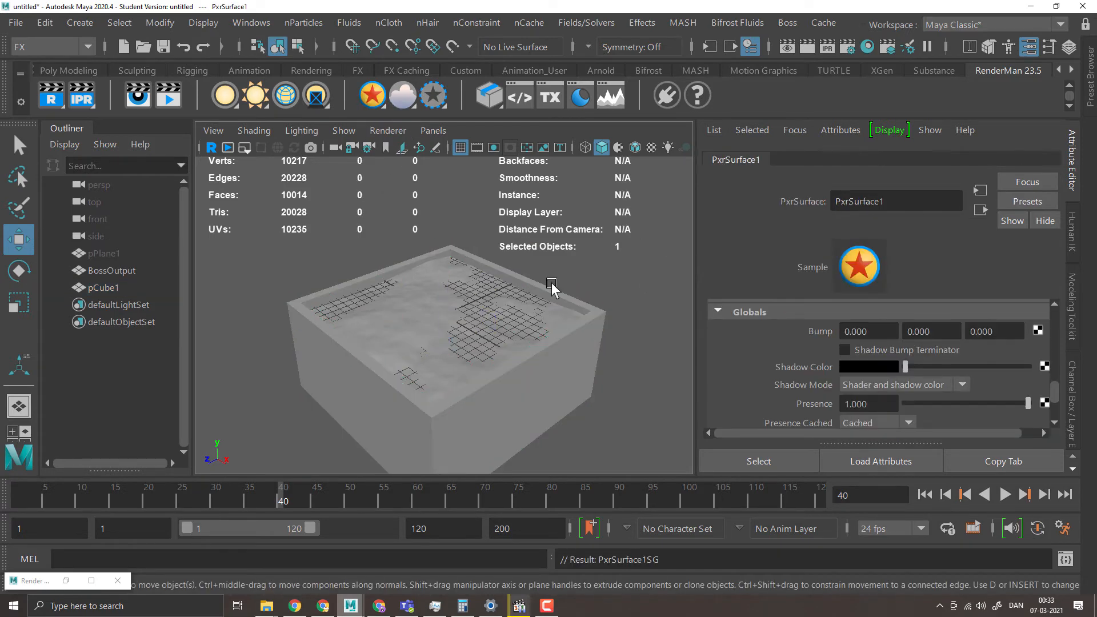
- Assign the Water preset from the Liquids materials to the BossOutput mesh
left_click(473, 315)
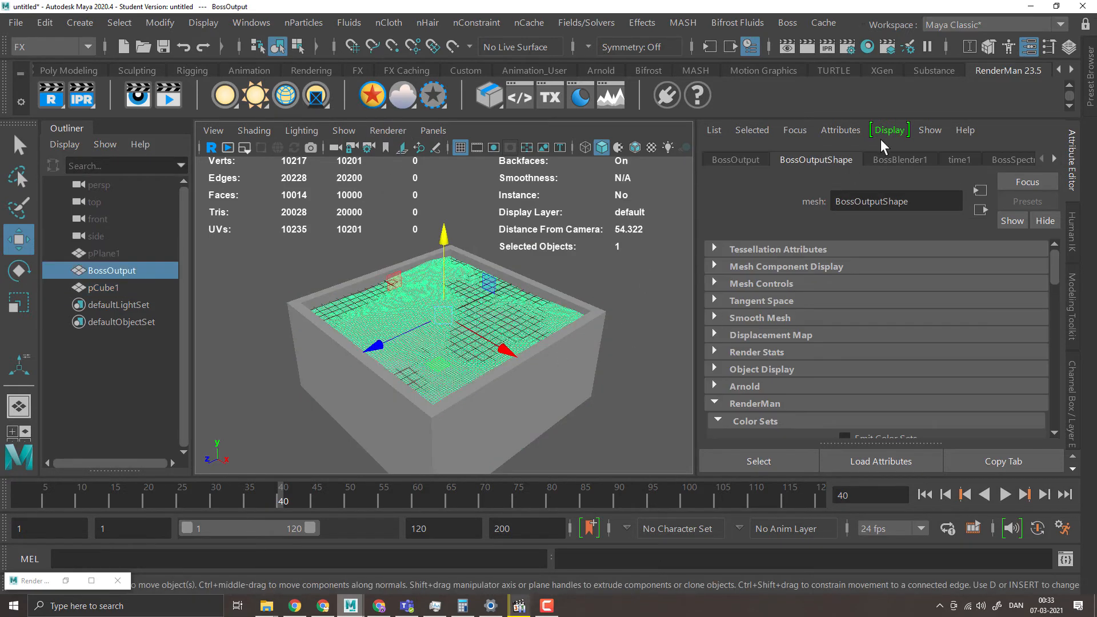
left_click(1090, 77)
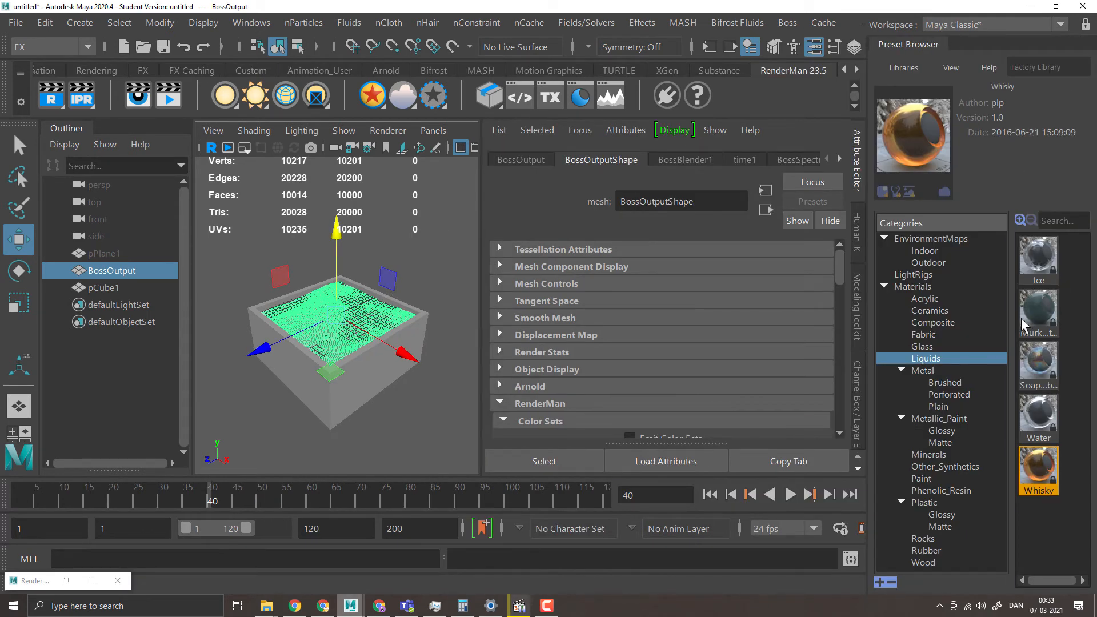
right_click(1026, 417)
left_click(1023, 432)
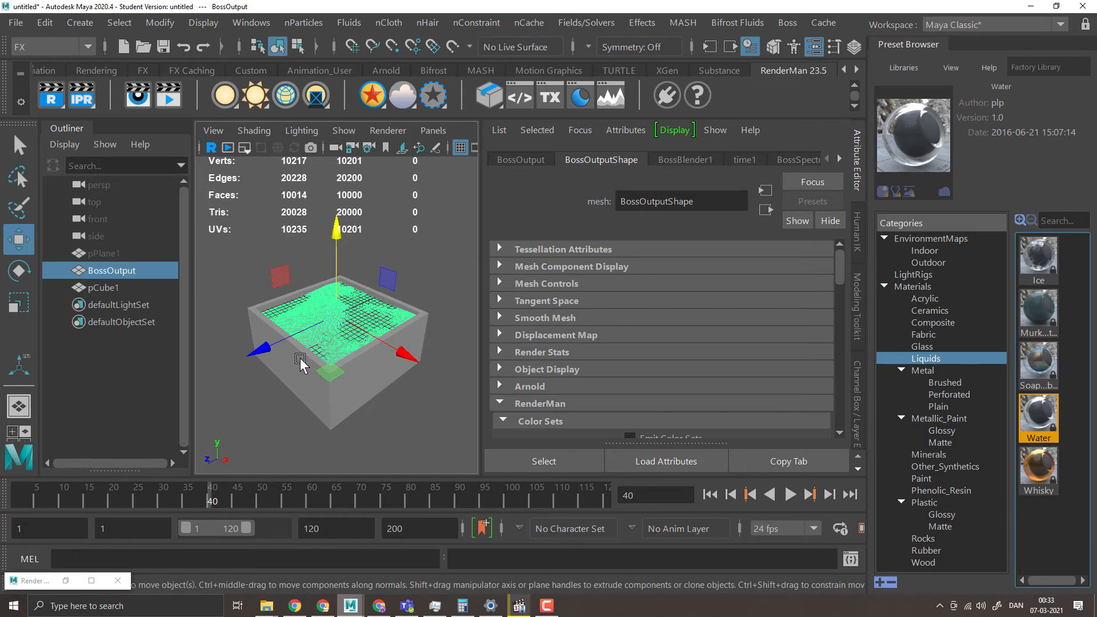
- Add a PxrDistantLight to the pool scene
left_click_drag(301, 360, 311, 346, "alt")
right_click_drag(311, 346, 713, 348, "alt")
middle_click_drag(469, 298, 398, 240, "alt")
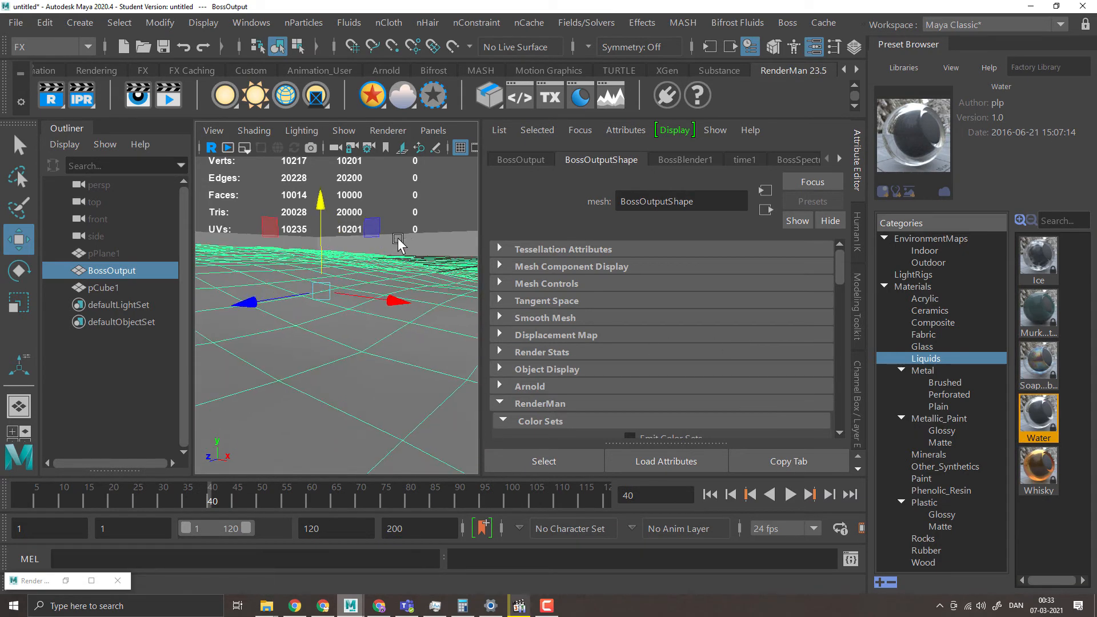
right_click_drag(307, 318, 46, 335, "alt")
right_click_drag(386, 252, 156, 345, "alt")
left_click_drag(306, 339, 288, 349, "alt")
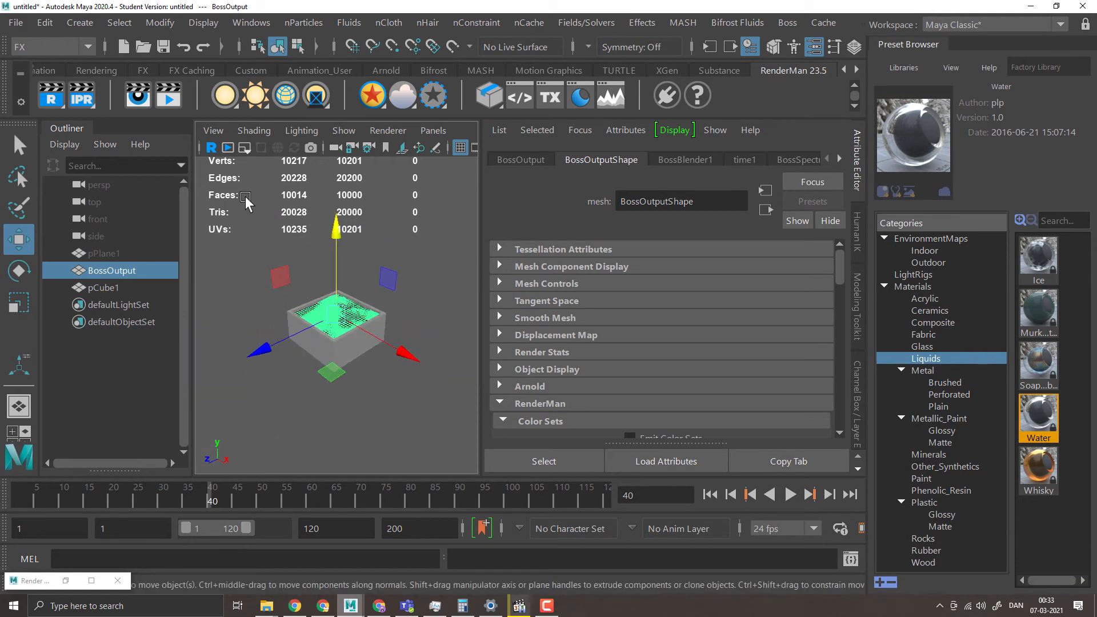
left_click(225, 94)
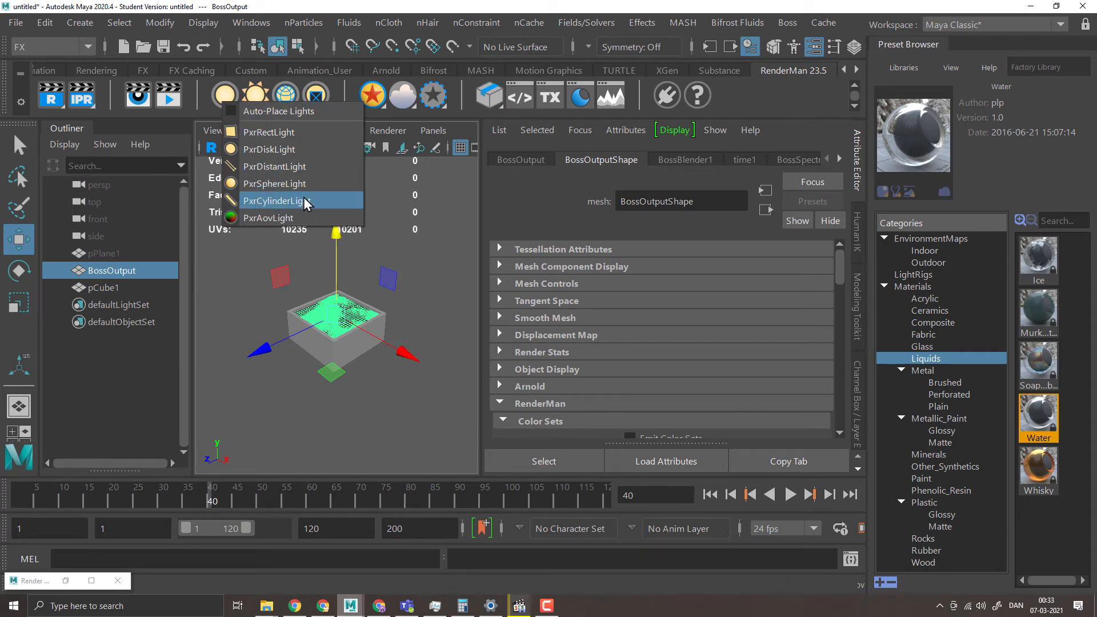
left_click(268, 170)
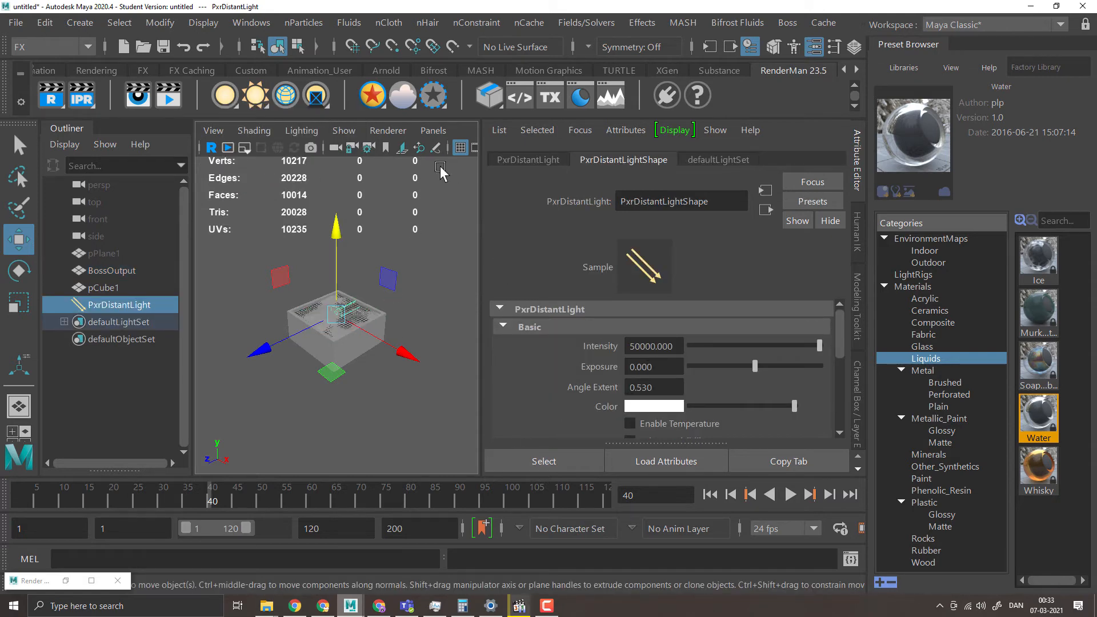
- Look through the distant light, aim it down at the water surface in the box, and return to the perspective view
left_click(421, 130)
left_click(470, 207)
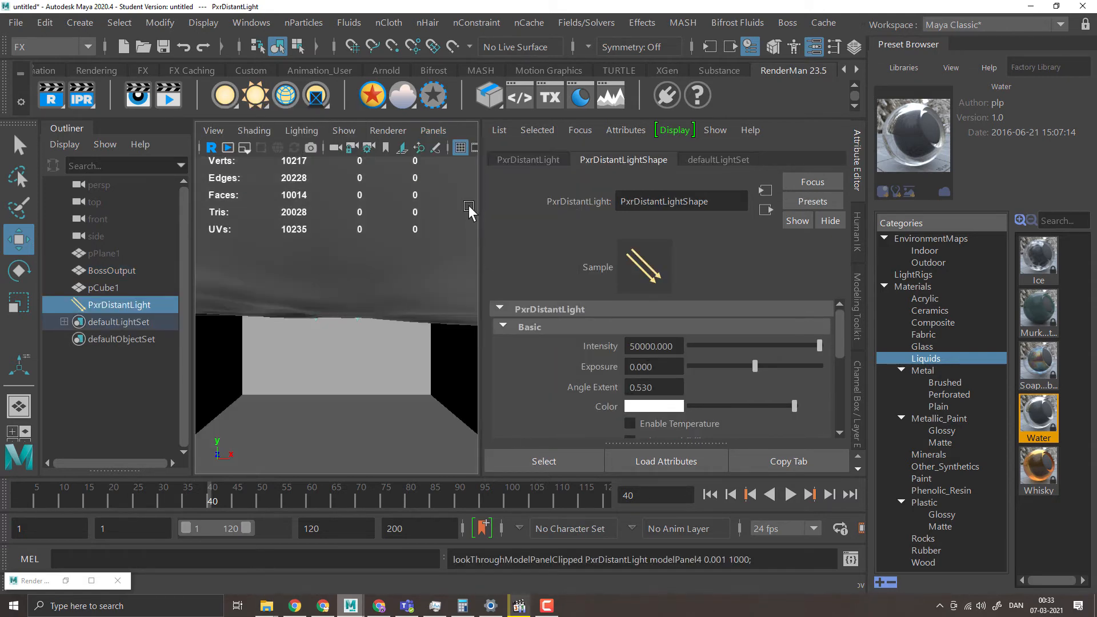
left_click_drag(291, 460, 293, 489, "alt")
right_click_drag(374, 264, 299, 289, "alt")
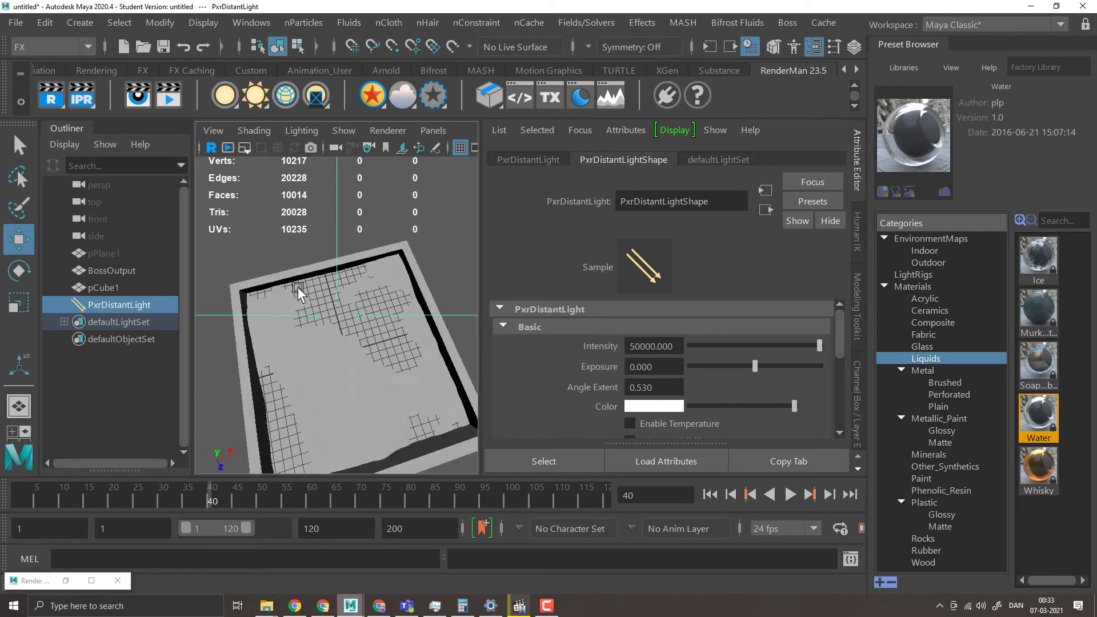
left_click_drag(299, 289, 385, 314, "alt")
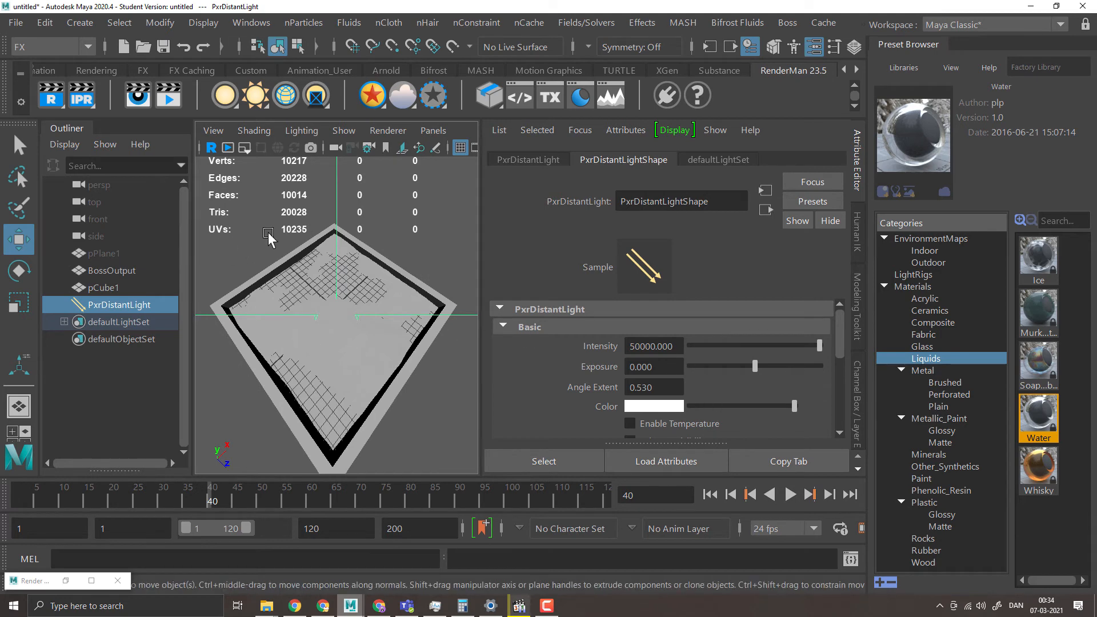
left_click(433, 130)
mouse_move(491, 148)
left_click(610, 166)
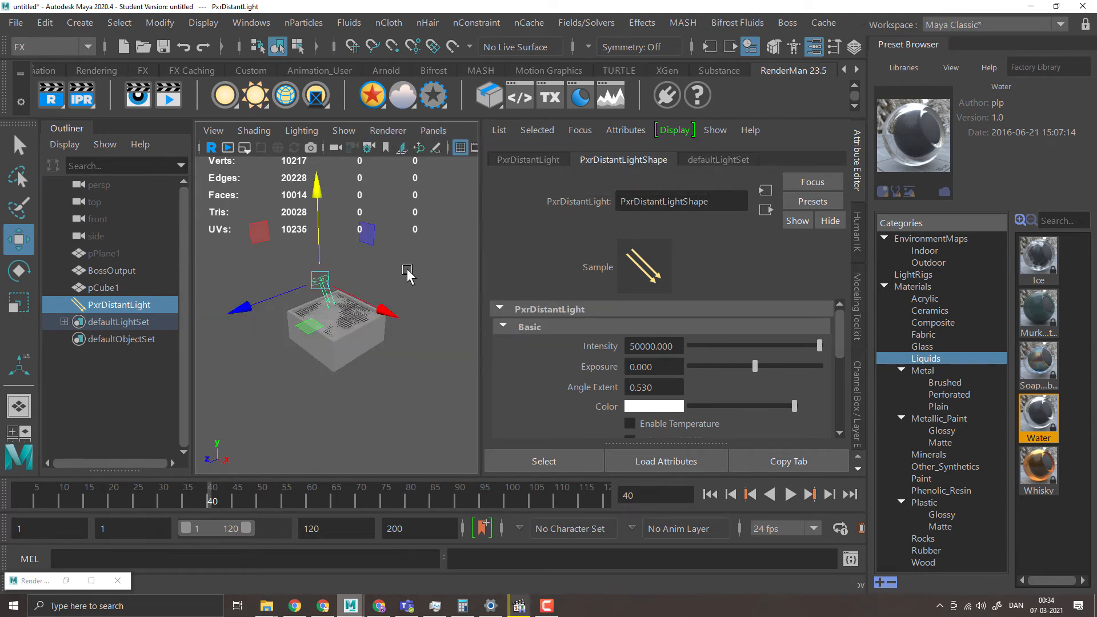
- Place the perspective camera inside the box below the water, facing an inner corner, and widen the viewport
right_click_drag(277, 335, 644, 343, "alt")
left_click_drag(320, 343, 298, 197, "alt")
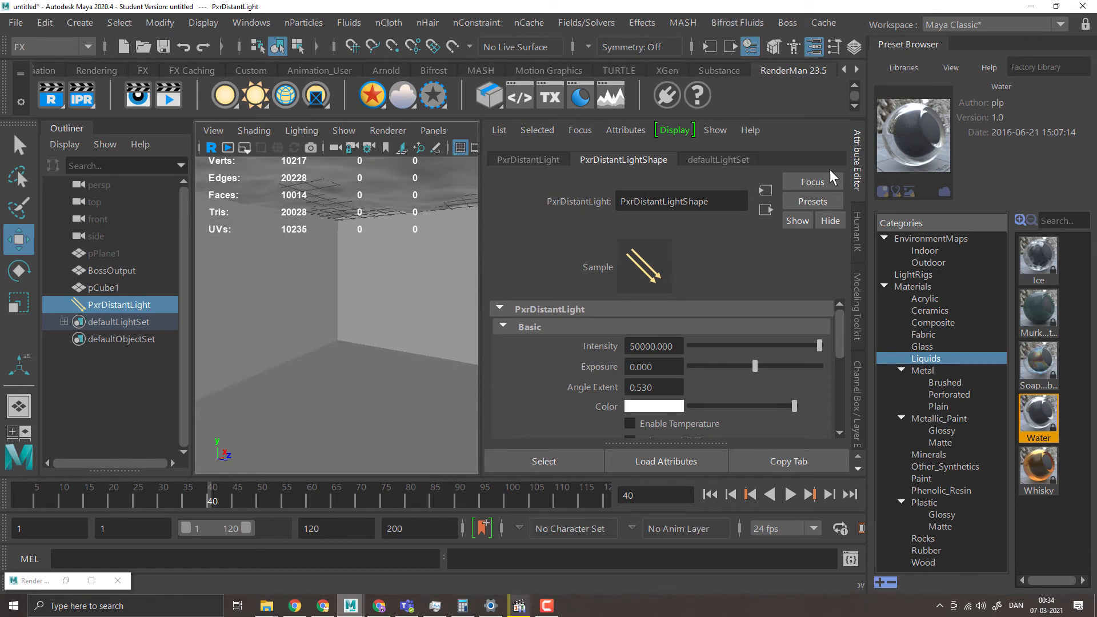
double_click(909, 41)
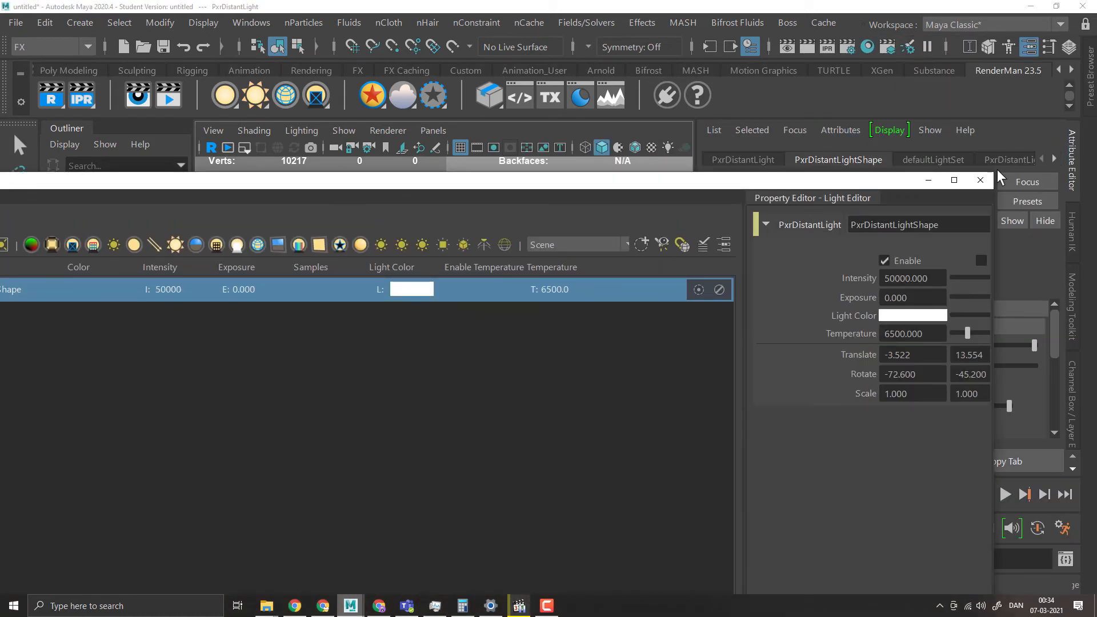
left_click(981, 180)
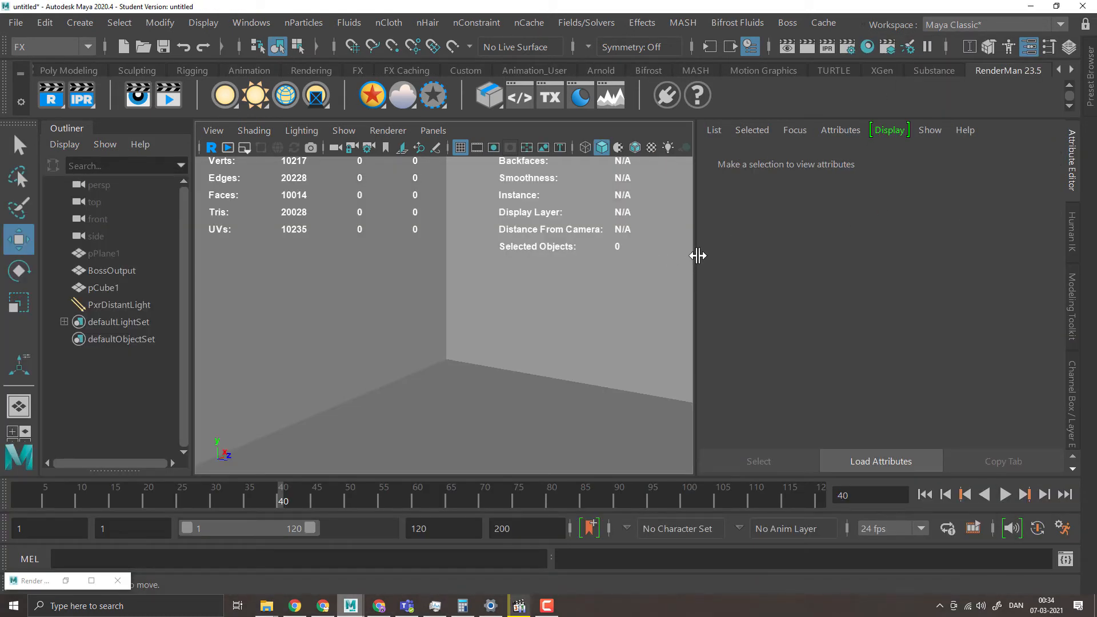
left_click_drag(692, 257, 800, 251)
left_click_drag(489, 281, 452, 288, "alt")
- Switch the renderer from Arnold to RenderMan and render the current underwater frame
left_click(811, 48)
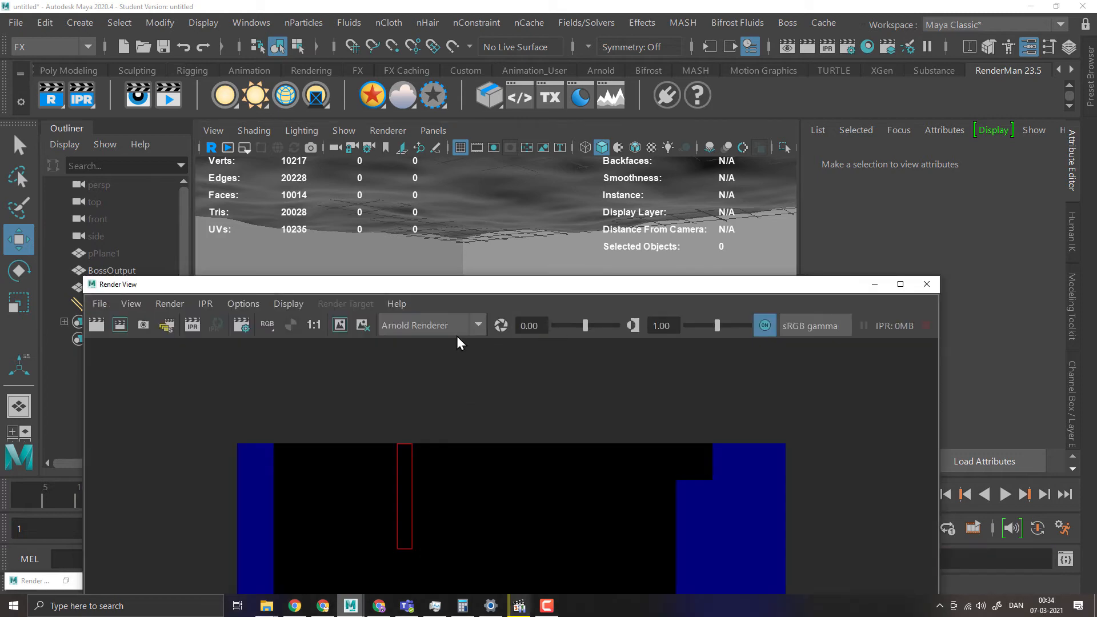
left_click(458, 328)
left_click(429, 418)
left_click(927, 284)
left_click(806, 46)
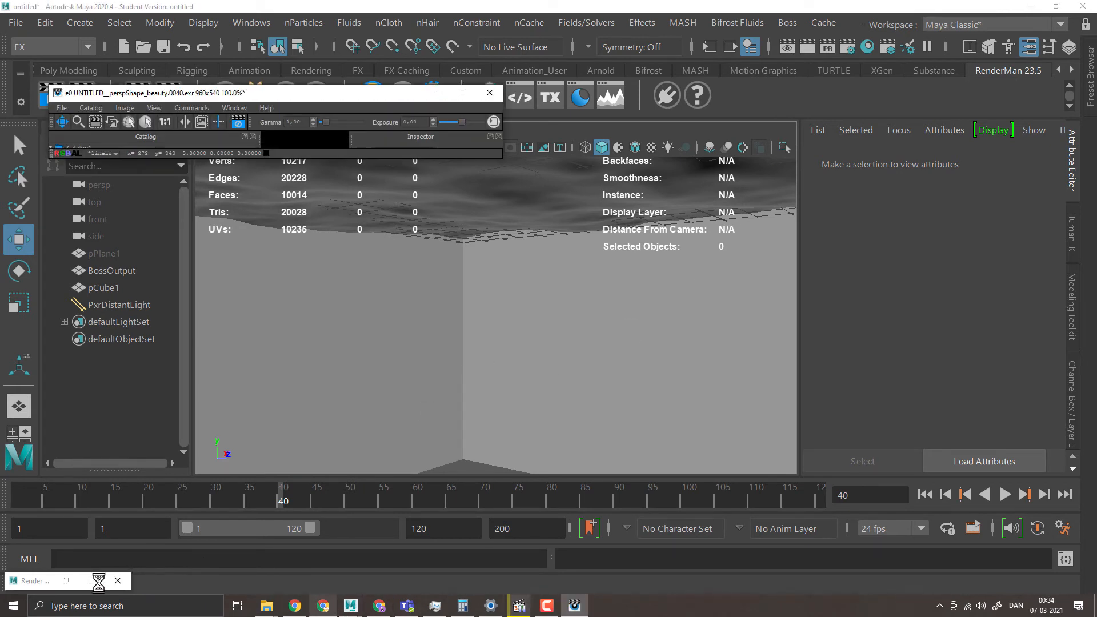
- Bring up the RenderMan image window and enlarge it to show the rendered frame
left_click(575, 607)
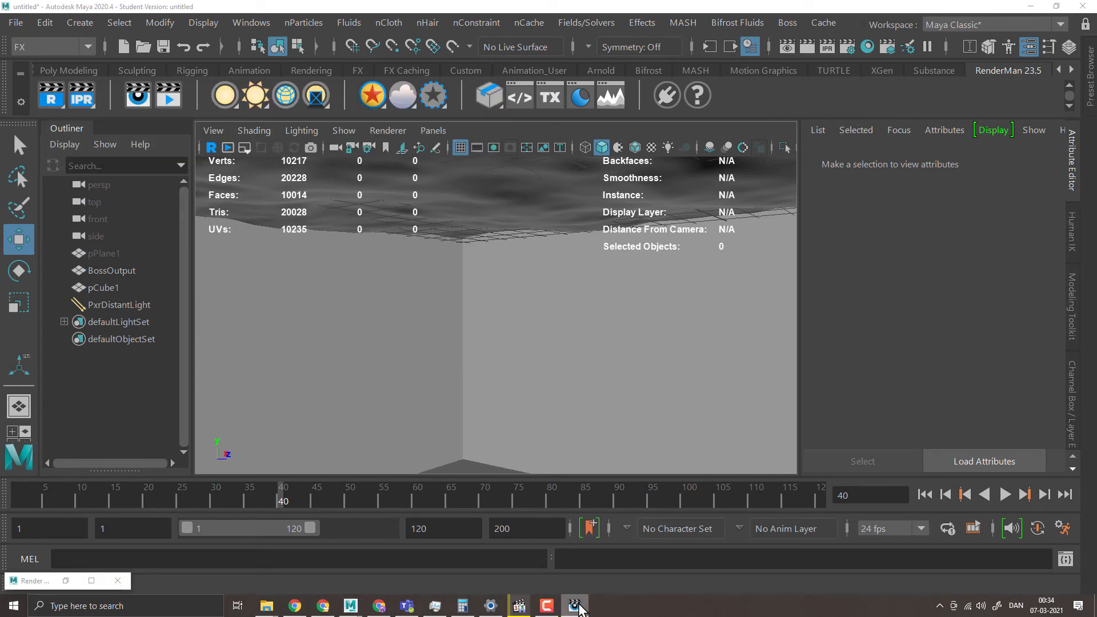
left_click(576, 608)
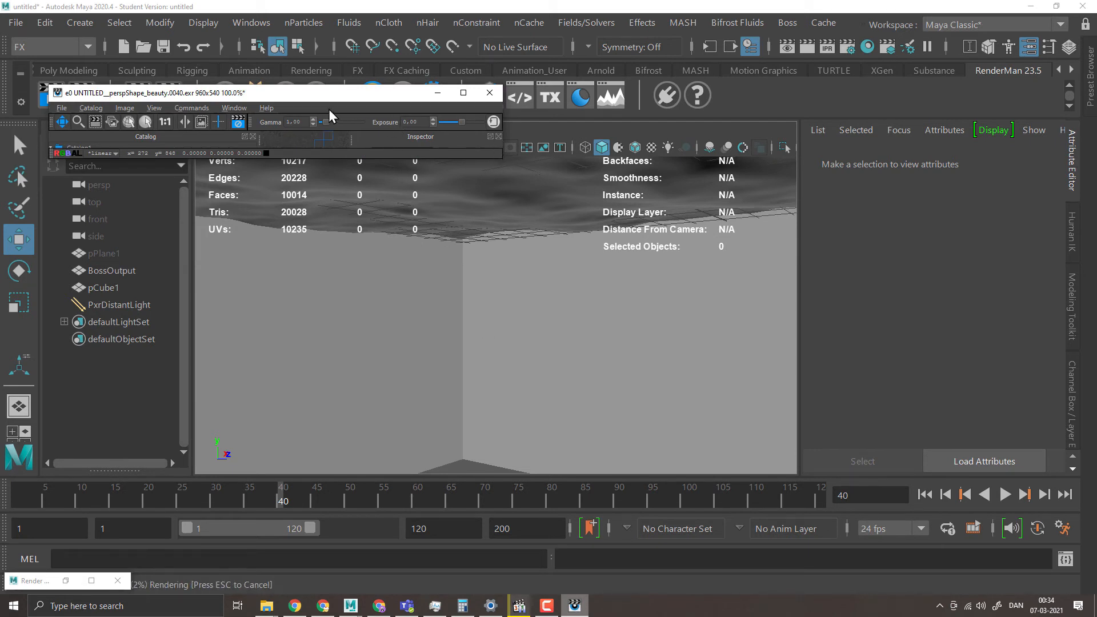
left_click_drag(321, 98, 492, 93)
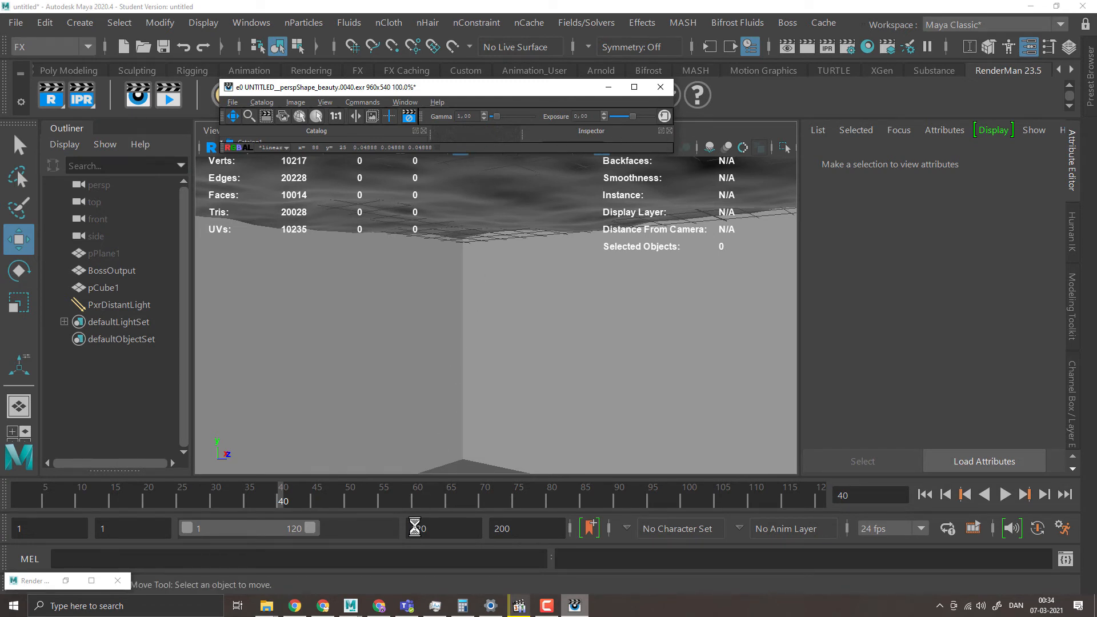
left_click(399, 572)
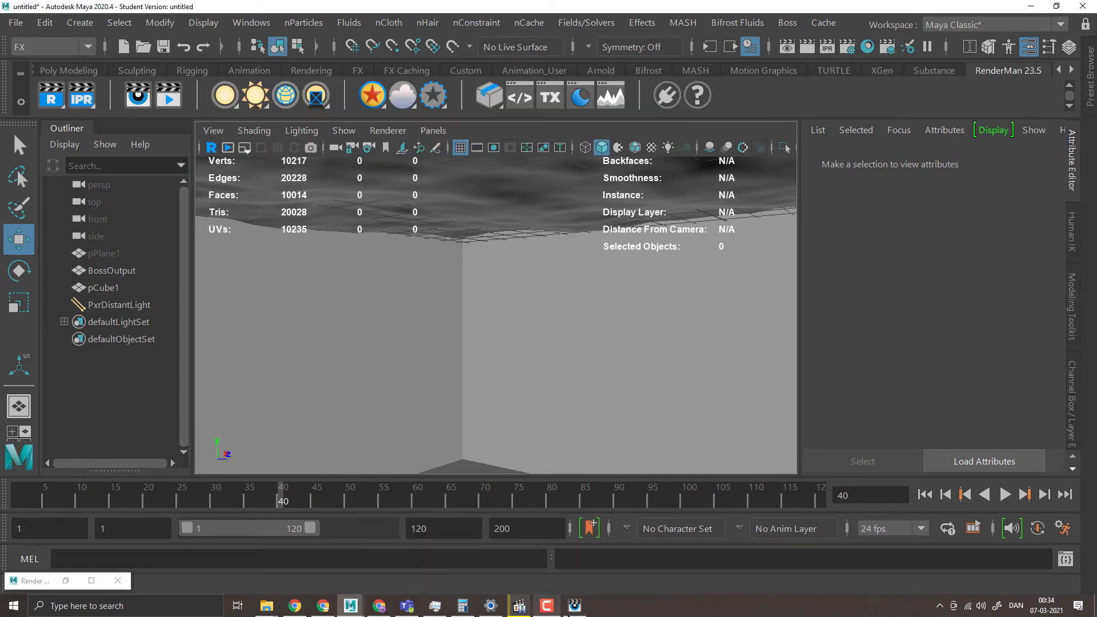
left_click(575, 606)
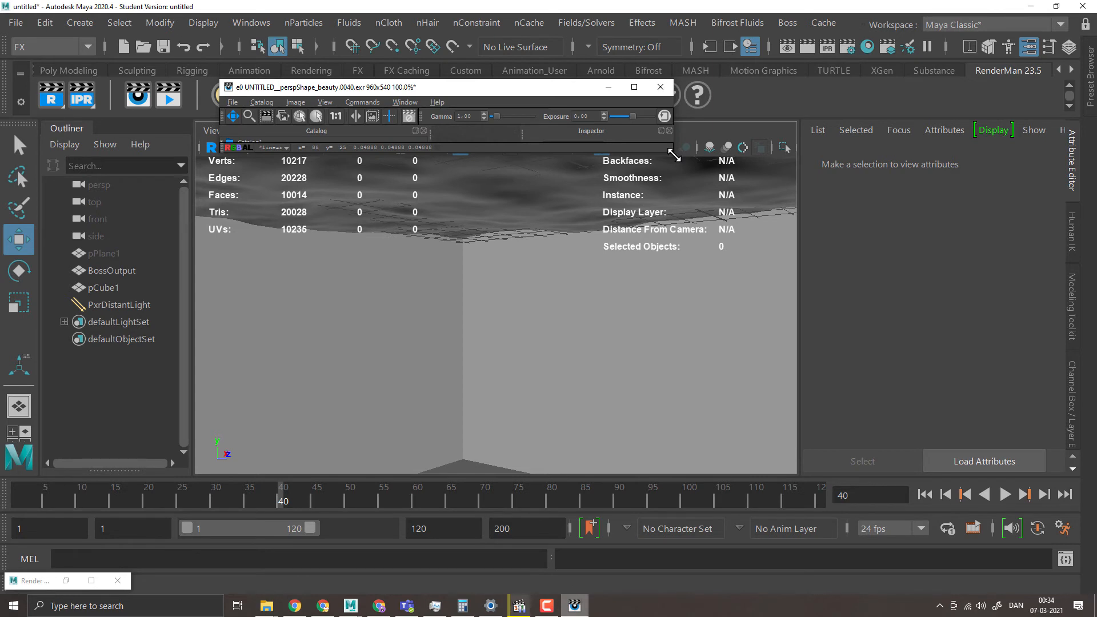
left_click_drag(673, 152, 999, 402)
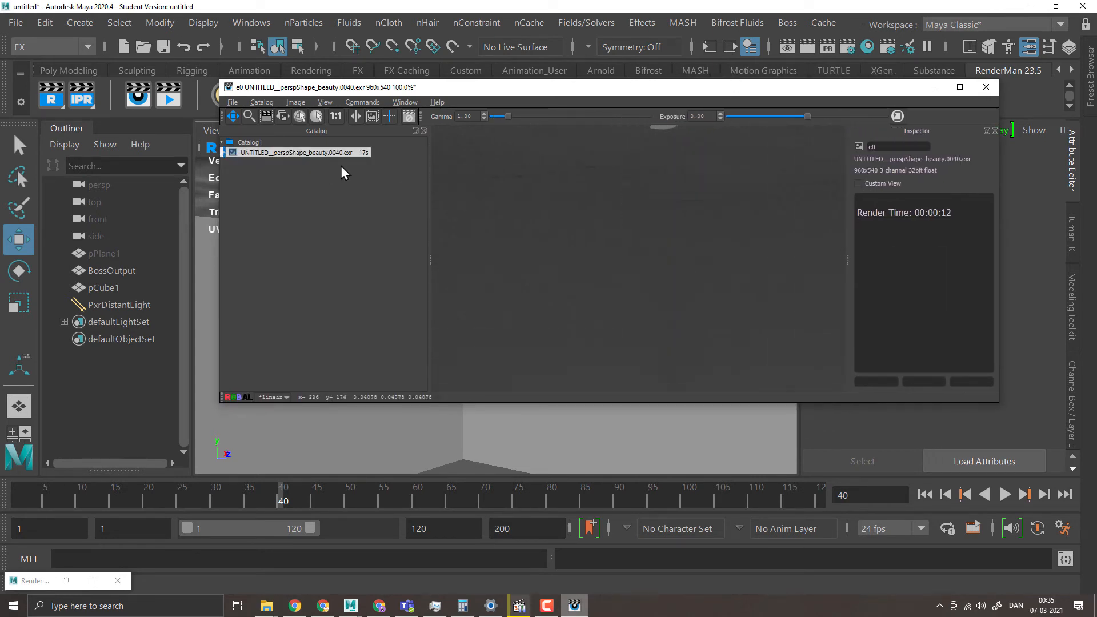
- Examine the whole rendered frame for lighting and caustics on the pool walls, and minimize the image window
left_click(255, 152)
right_click_drag(615, 238, 475, 246, "alt")
right_click(475, 245)
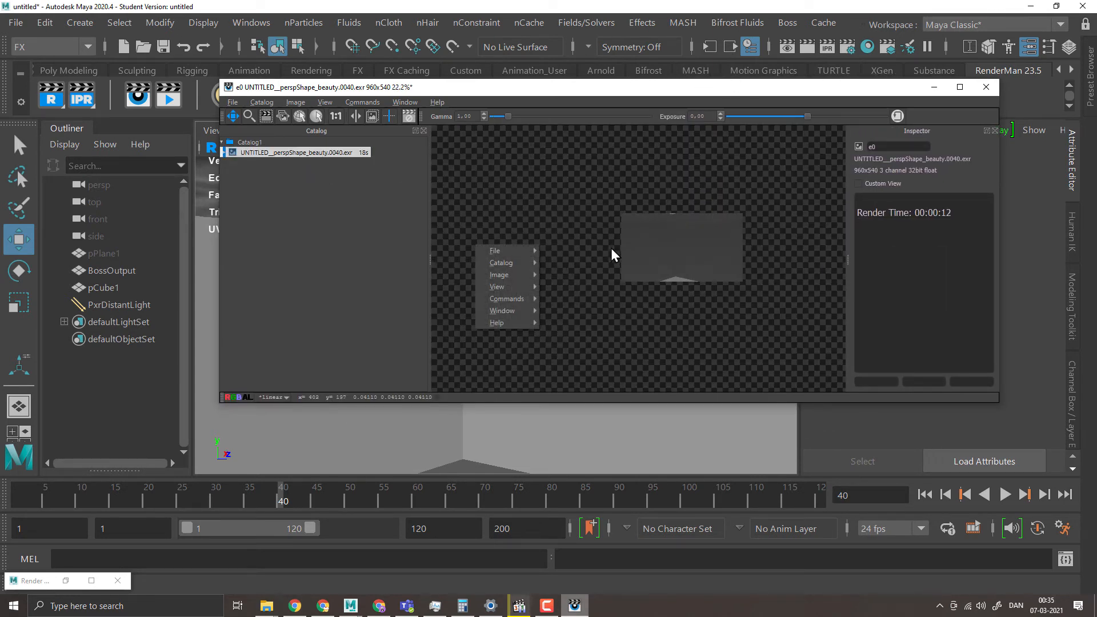
middle_click_drag(567, 237, 510, 225, "alt")
right_click_drag(610, 263, 694, 262, "alt")
middle_click_drag(617, 260, 612, 318, "alt")
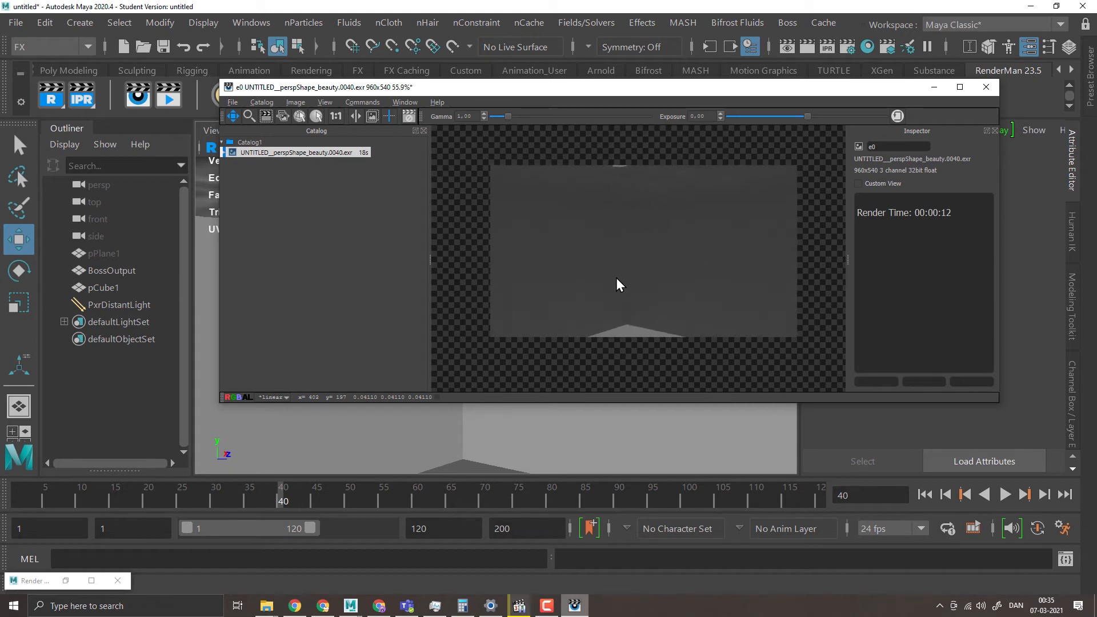
scroll(618, 260, "up", 3)
scroll(645, 276, "down", 2)
right_click(643, 276)
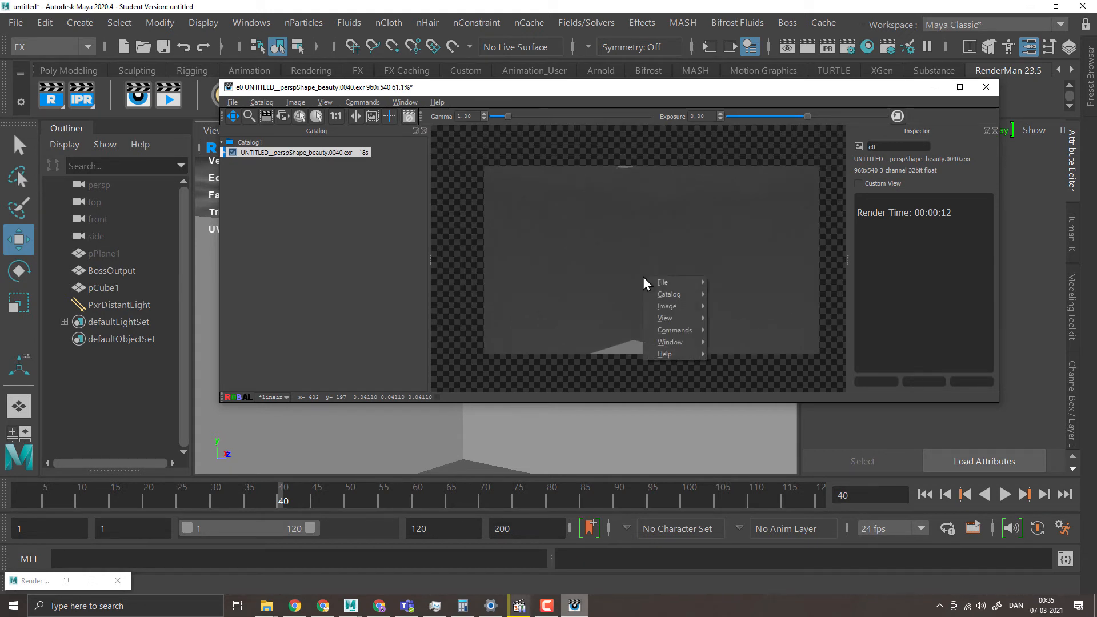
left_click(702, 252)
left_click(930, 88)
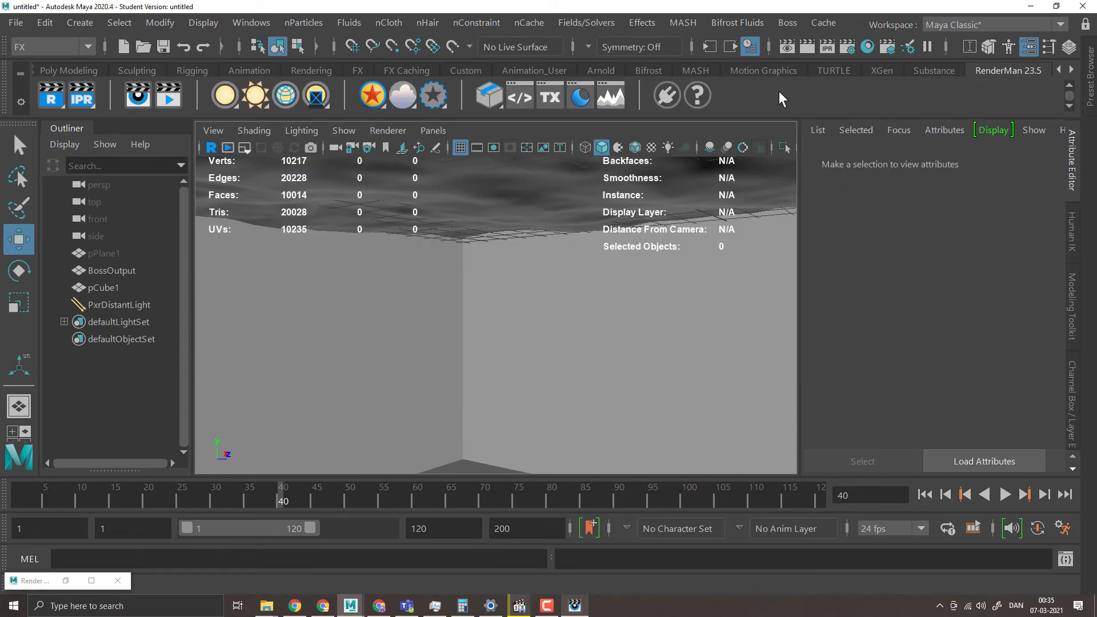
- Set the RenderMan integrator to PxrUnified with Trace Light Paths on UPS/VCM in the render settings
left_click(847, 47)
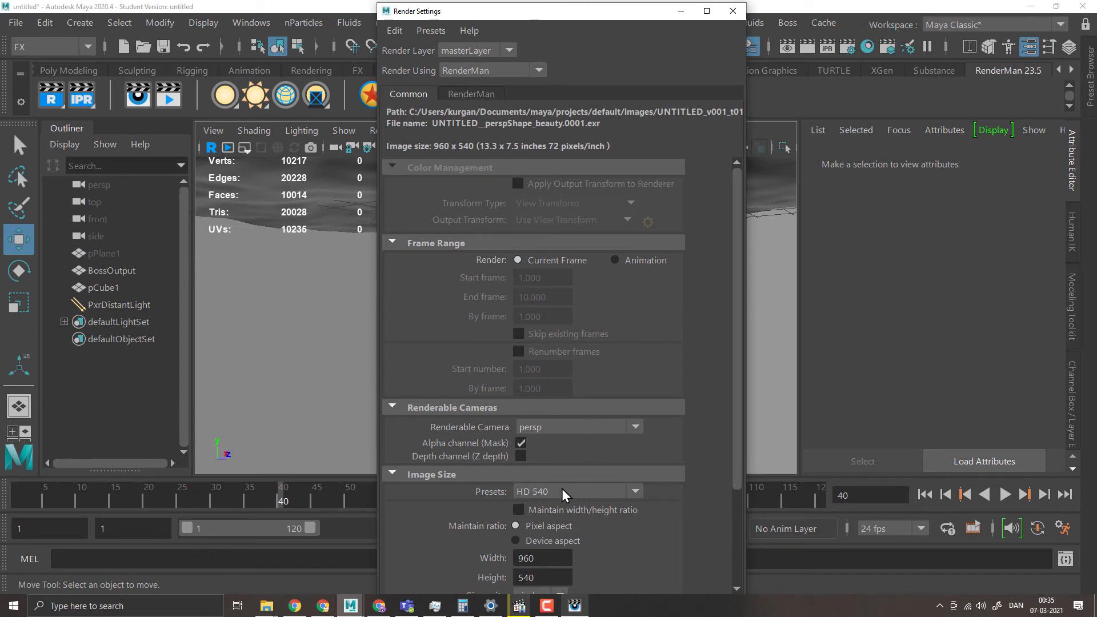
left_click(471, 95)
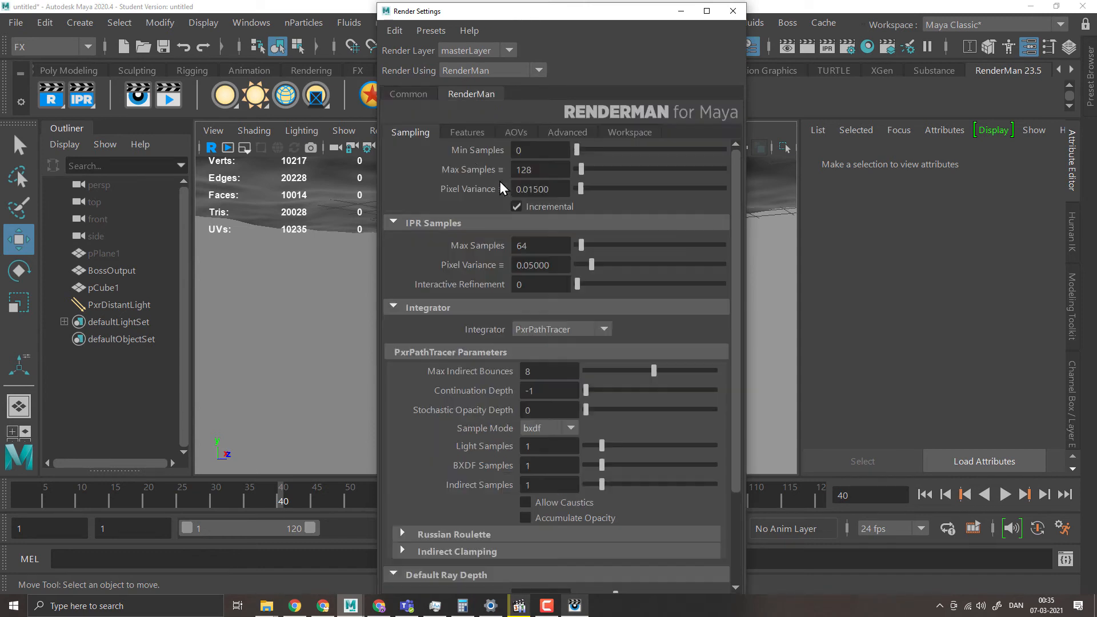
left_click(574, 330)
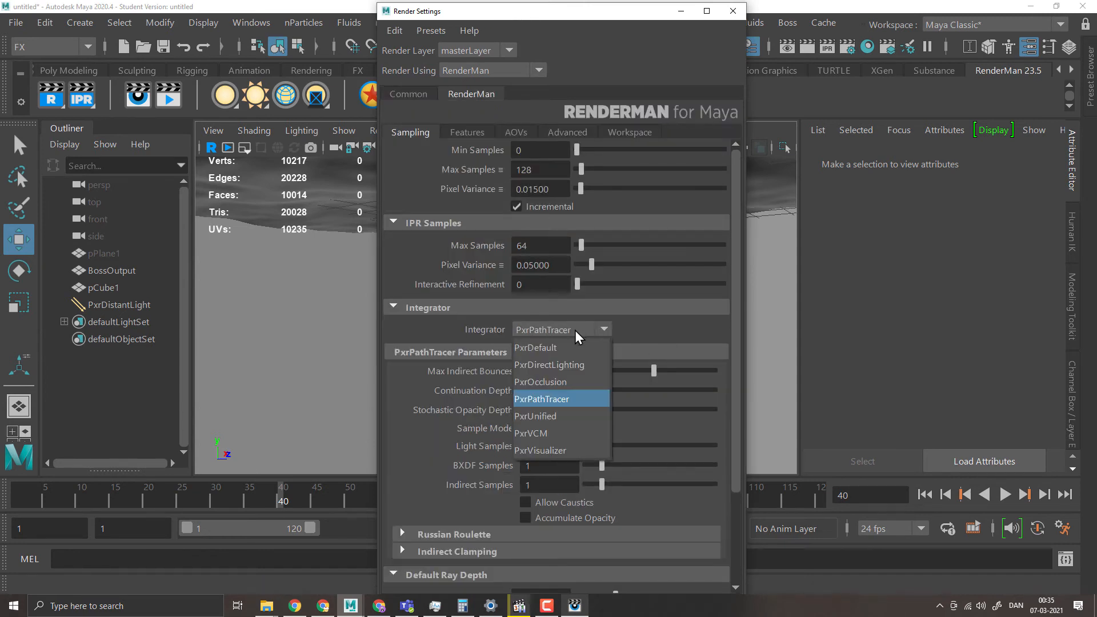
left_click(571, 415)
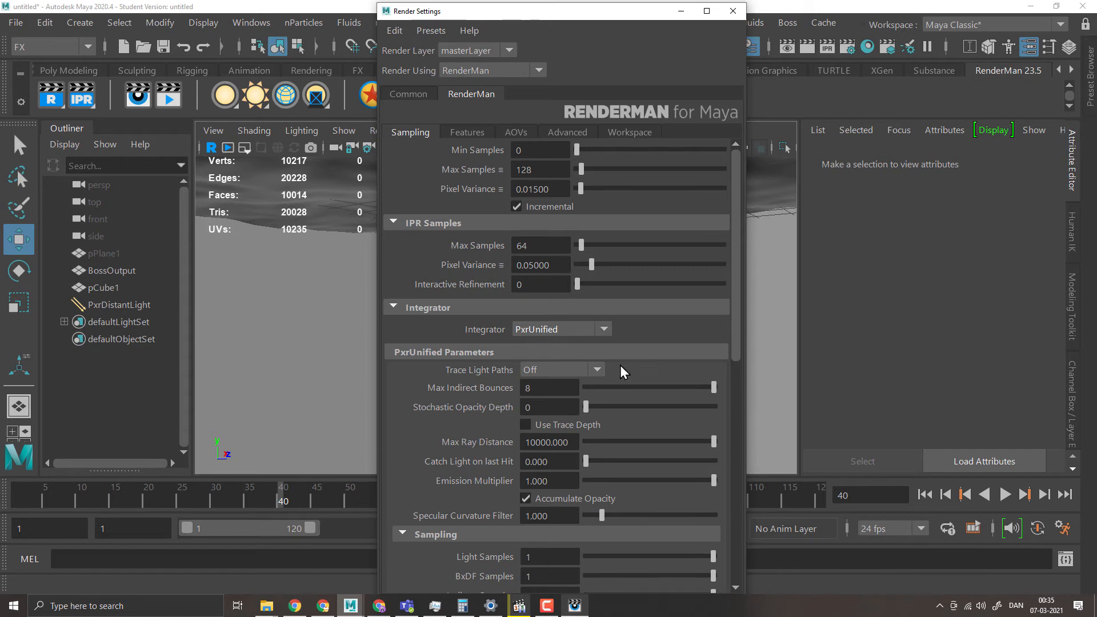
left_click(570, 369)
left_click(558, 441)
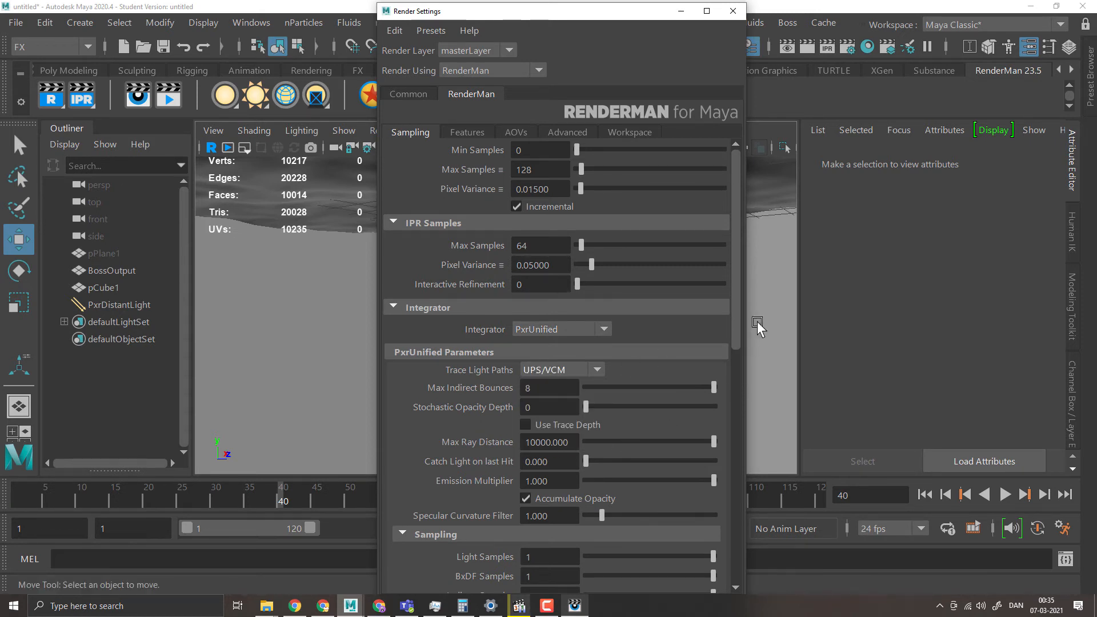
- Enable Manifold Walk with Max Iterations at 42 and Max Number of Interfaces at 4, and close the render settings
left_click_drag(736, 298, 736, 434)
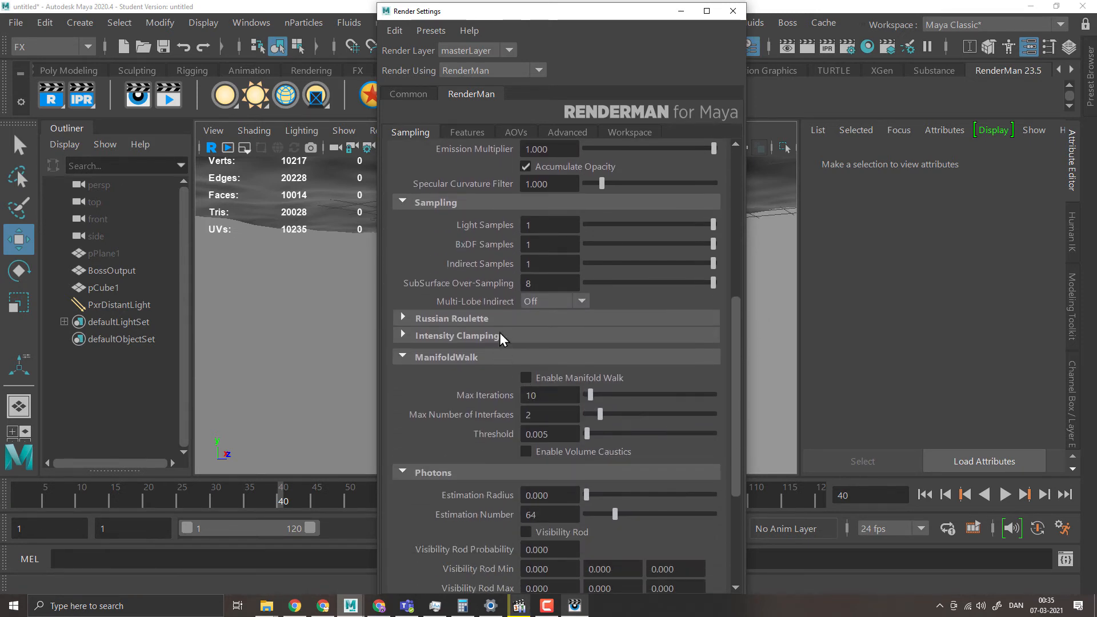
left_click(525, 377)
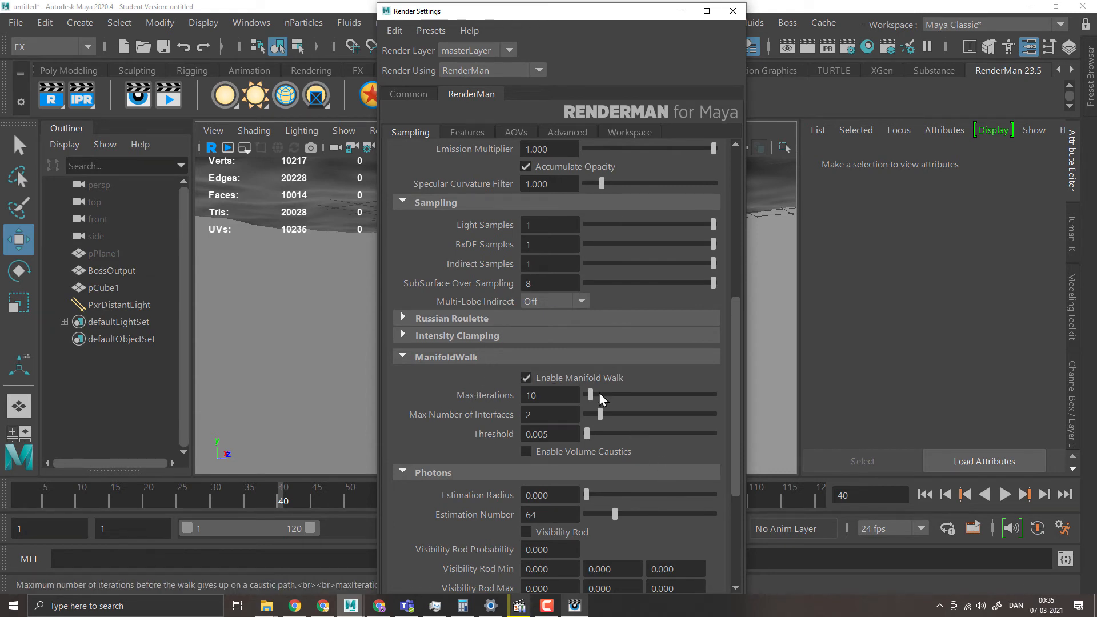
left_click_drag(595, 391, 607, 393)
left_click(544, 409)
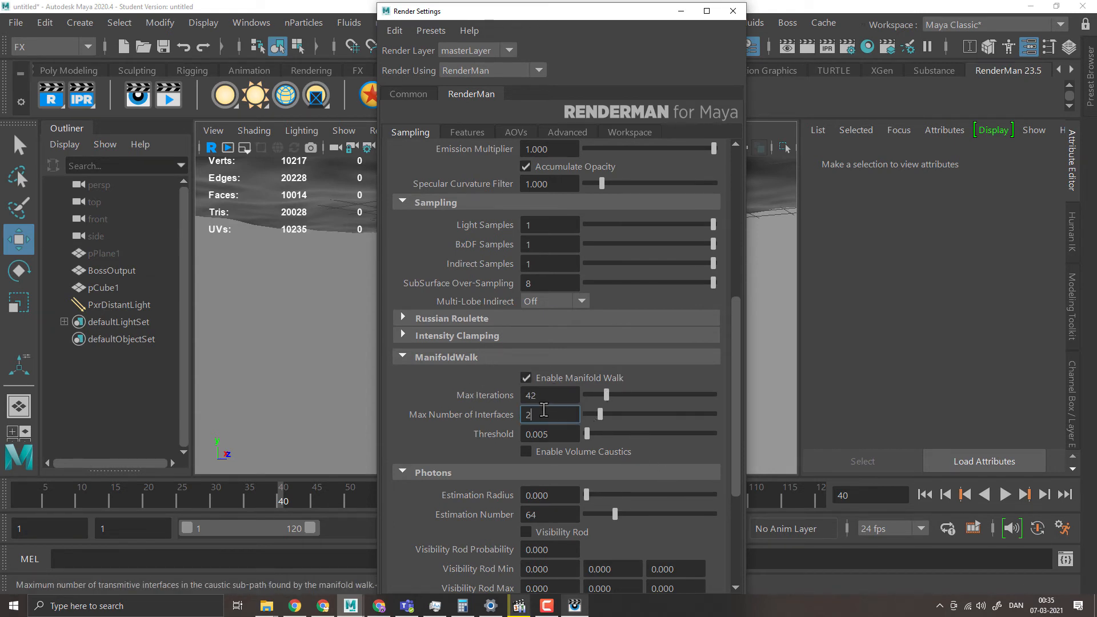
type("4")
key("Return")
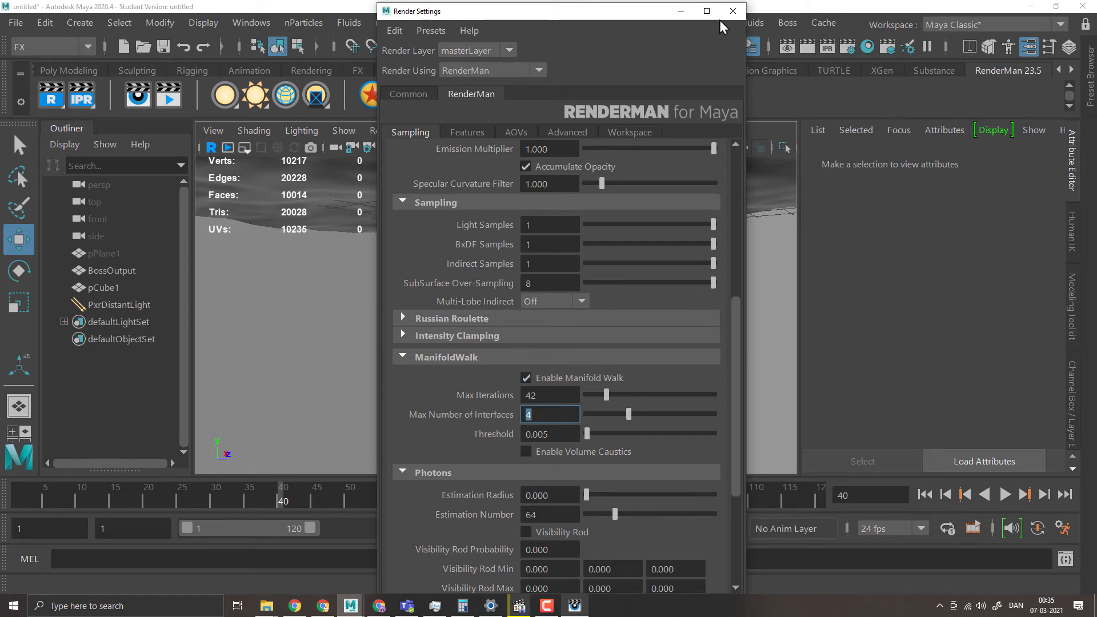
left_click(731, 11)
- Turn off Thin Shadow and enable Manifold Walk in the advanced attributes of the PxrDistantLight
left_click(92, 305)
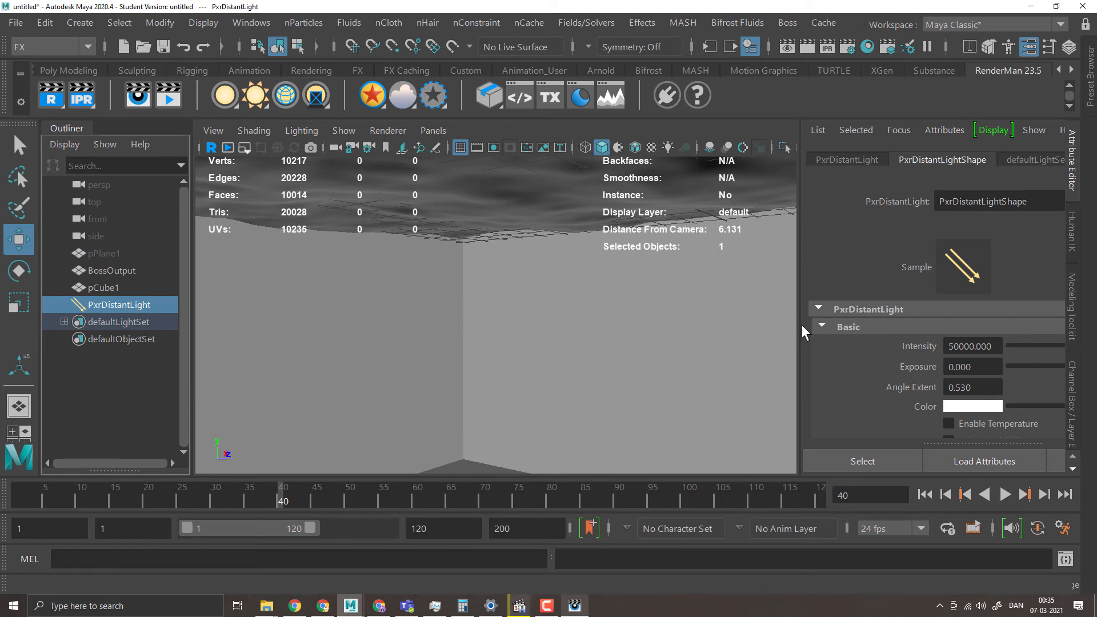
left_click_drag(799, 324, 592, 331)
scroll(769, 339, "down", 10)
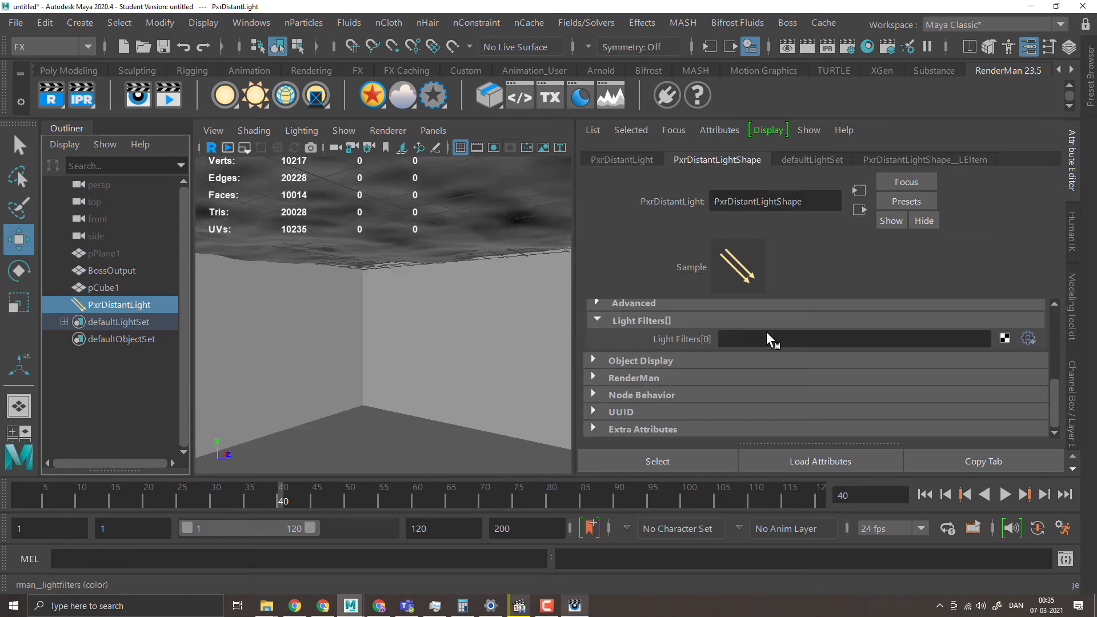
left_click(642, 303)
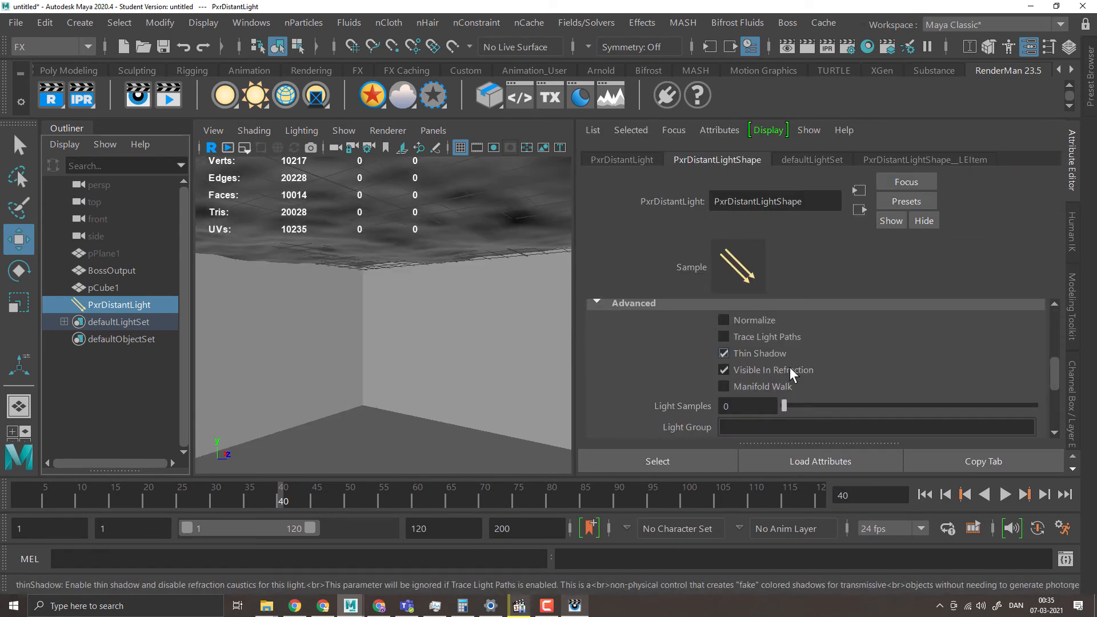
left_click(723, 353)
left_click(725, 371)
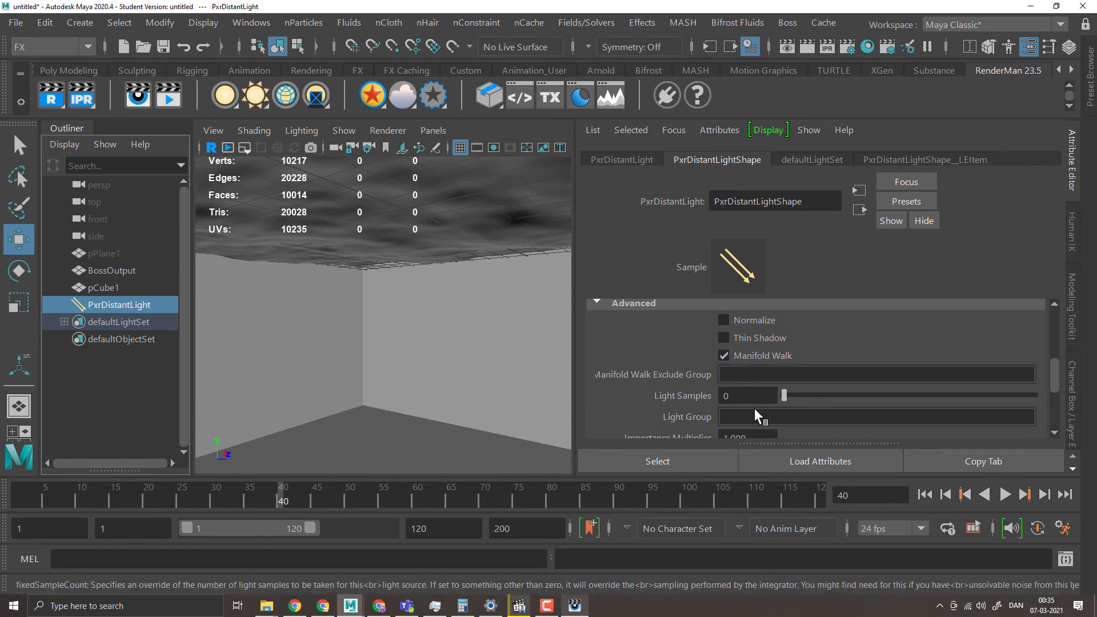
- Turn on Enable Manifold Exploration in the global settings of the pool cube's PxrSurface1 material
left_click(377, 338)
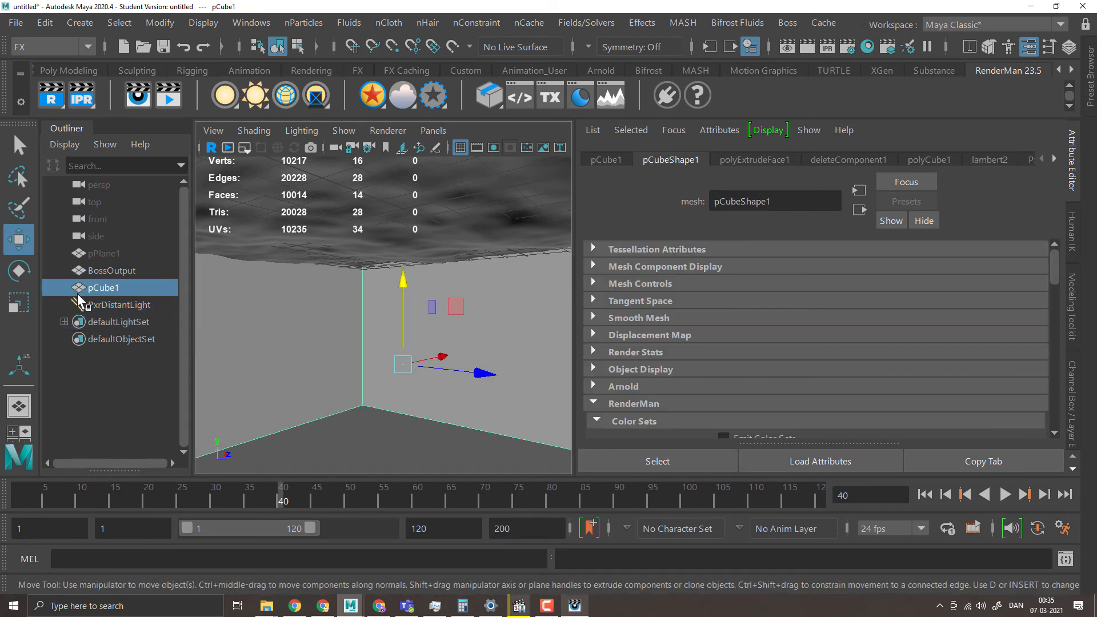
left_click(1052, 158)
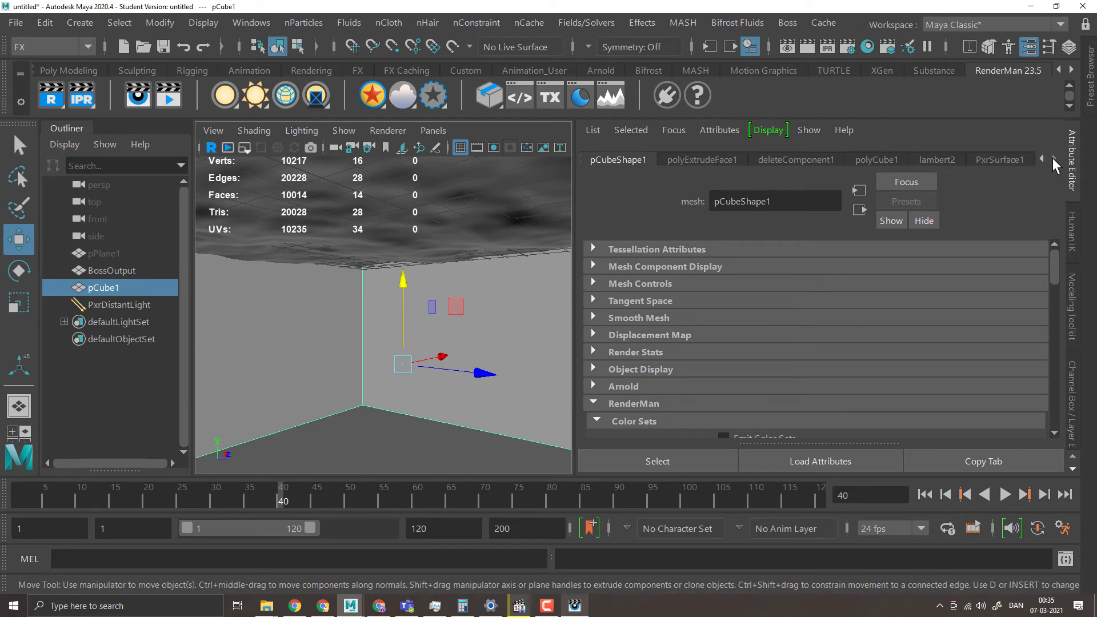
left_click(1003, 158)
scroll(893, 368, "down", 6)
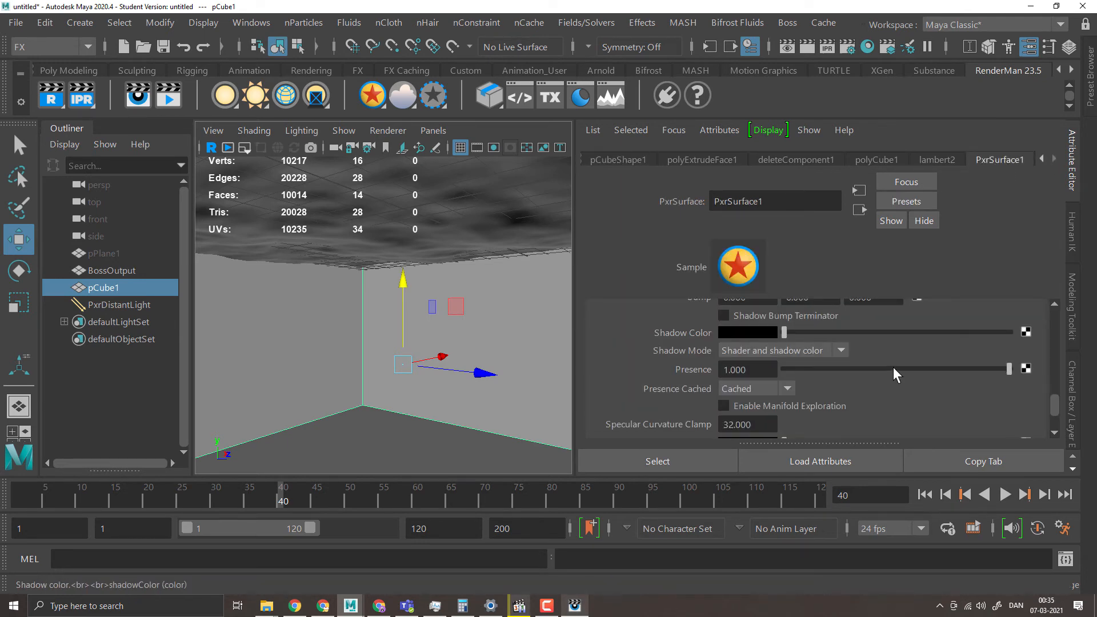
scroll(893, 375, "up", 1)
left_click(769, 337)
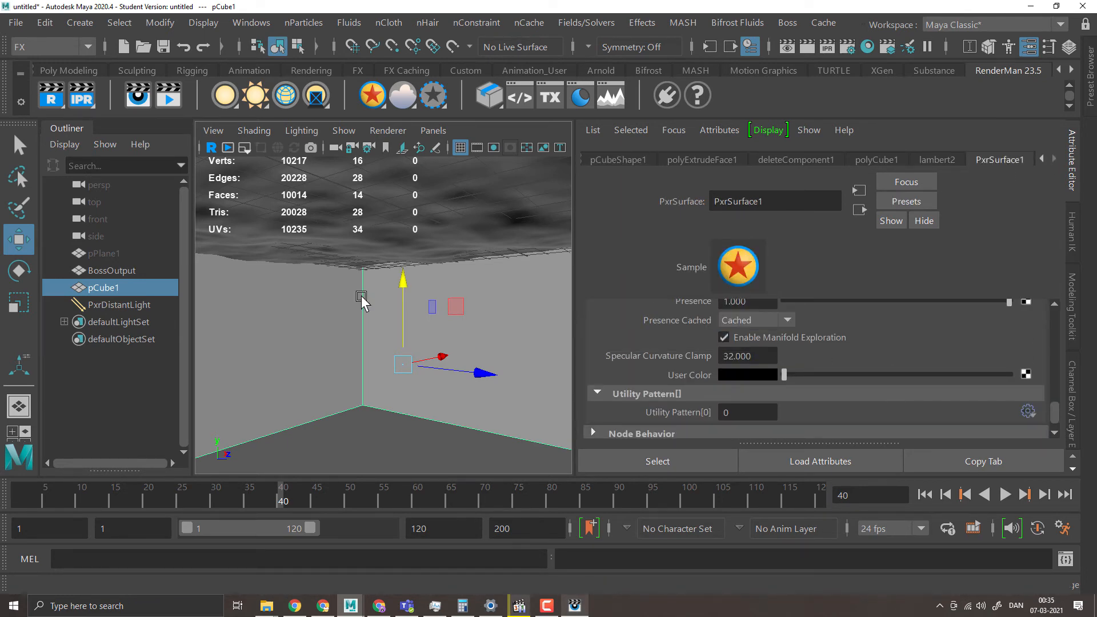
- Turn on Enable Manifold Walk in the glass settings of the BossOutput surface's Water material
left_click(314, 240)
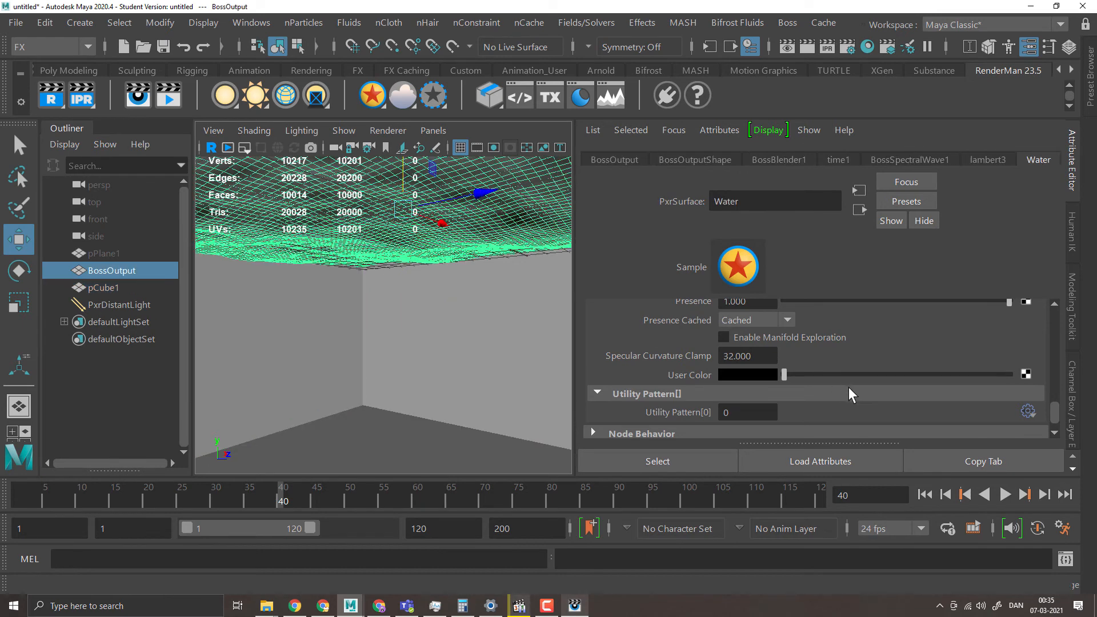
scroll(837, 318, "down", 1)
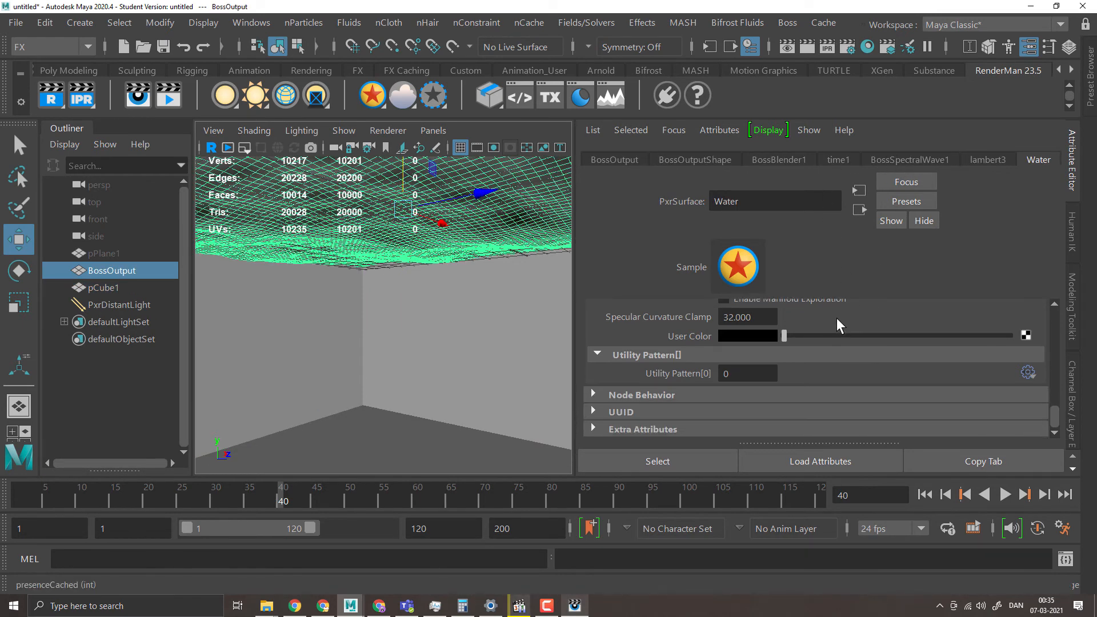
scroll(836, 317, "up", 4)
scroll(836, 318, "up", 3)
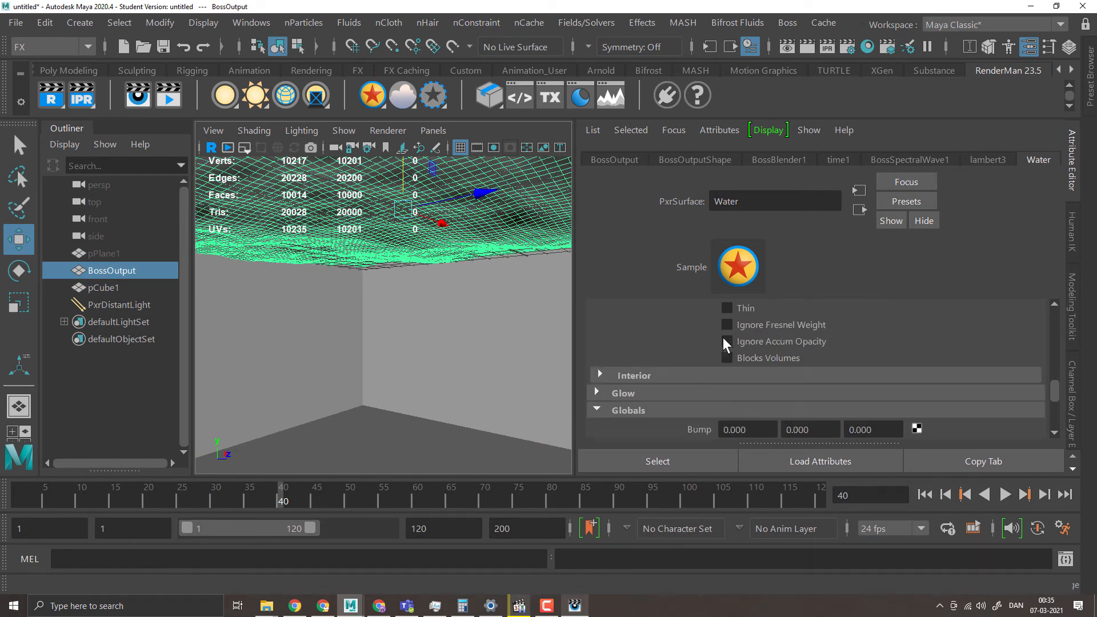
scroll(760, 386, "up", 2)
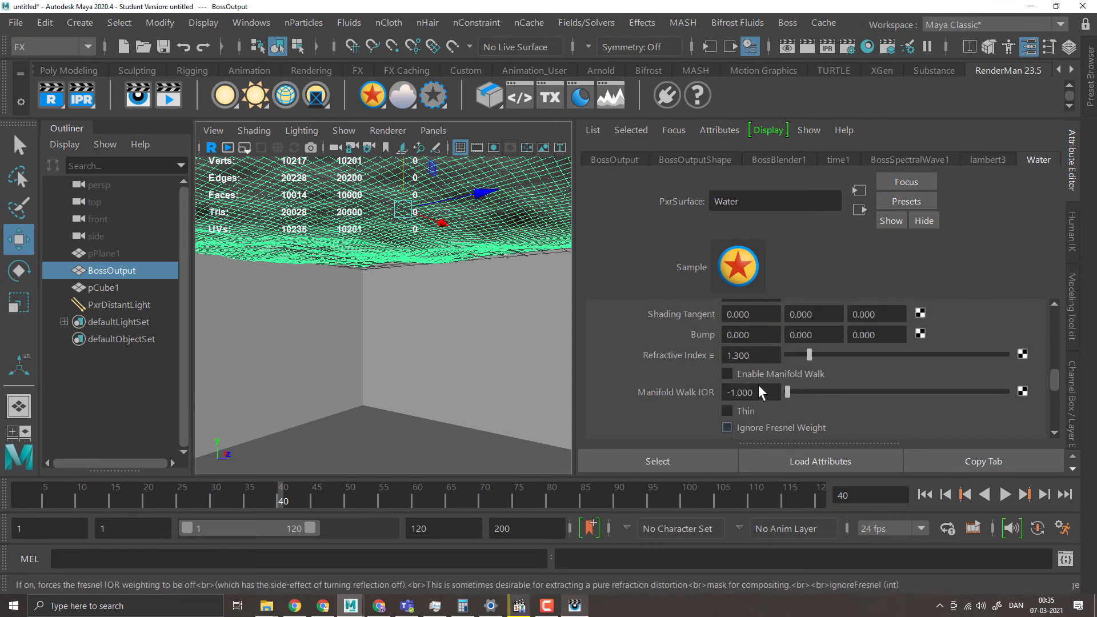
scroll(764, 419, "down", 1)
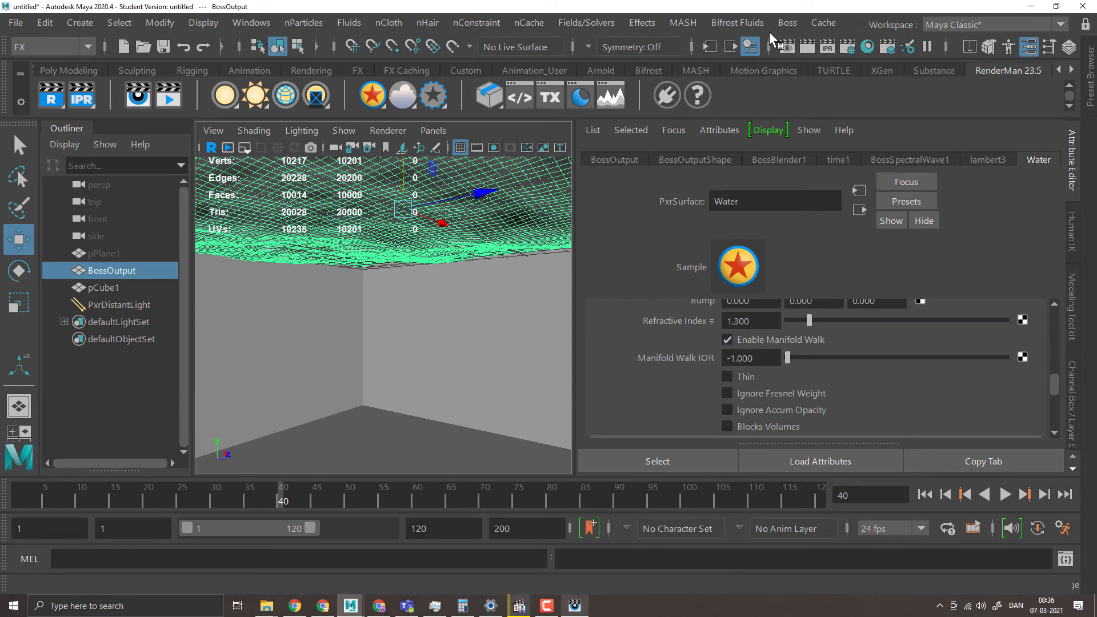
- Render the current frame with the manifold settings and check the result in the image window
left_click(293, 309)
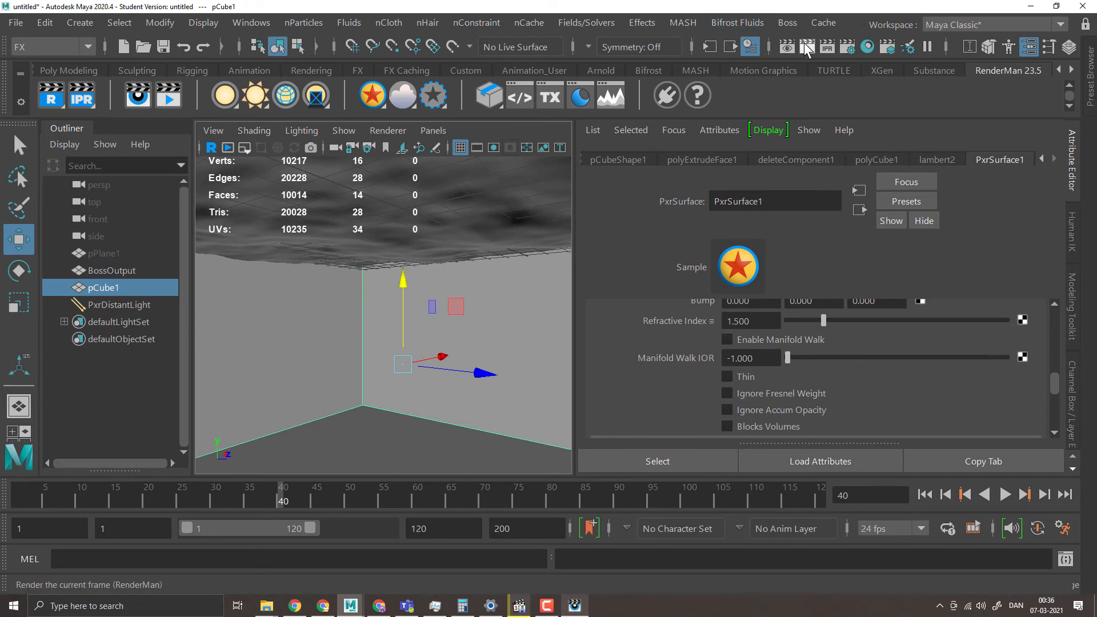
left_click(572, 607)
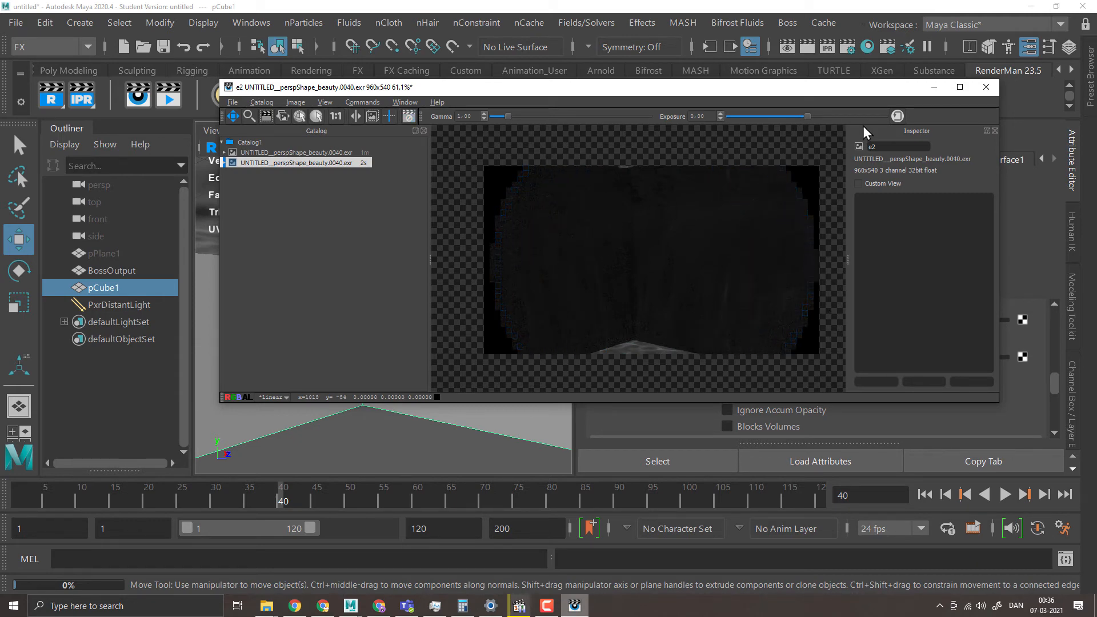
left_click(934, 86)
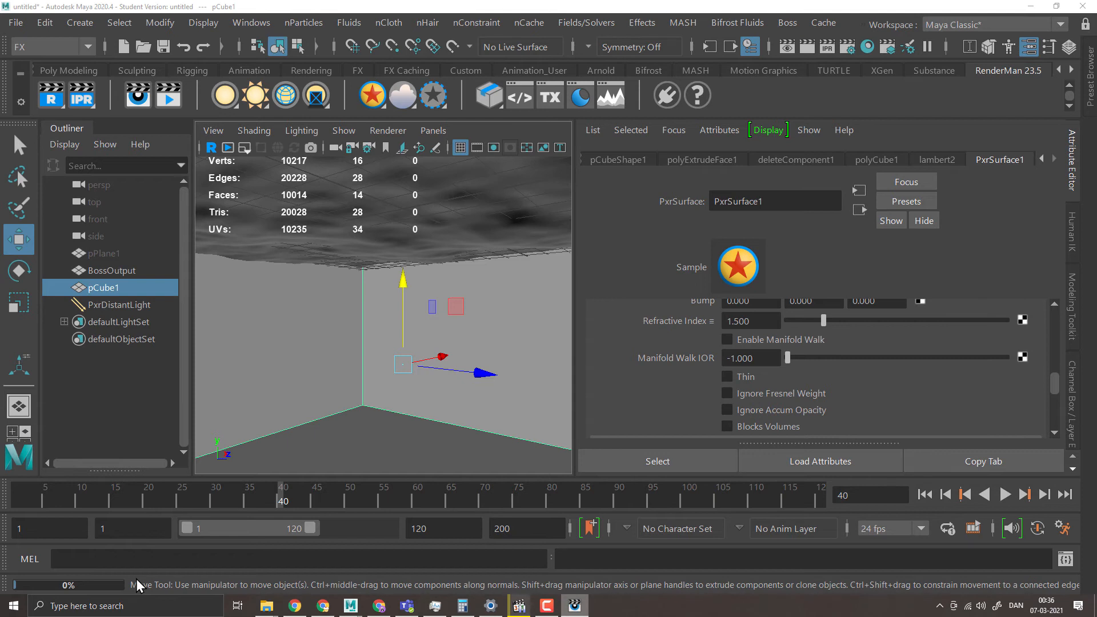
- Widen the persp camera's Angle of View to 70.05, show the resolution gate, and reframe the pool corner with more floor inside it
left_click(97, 186)
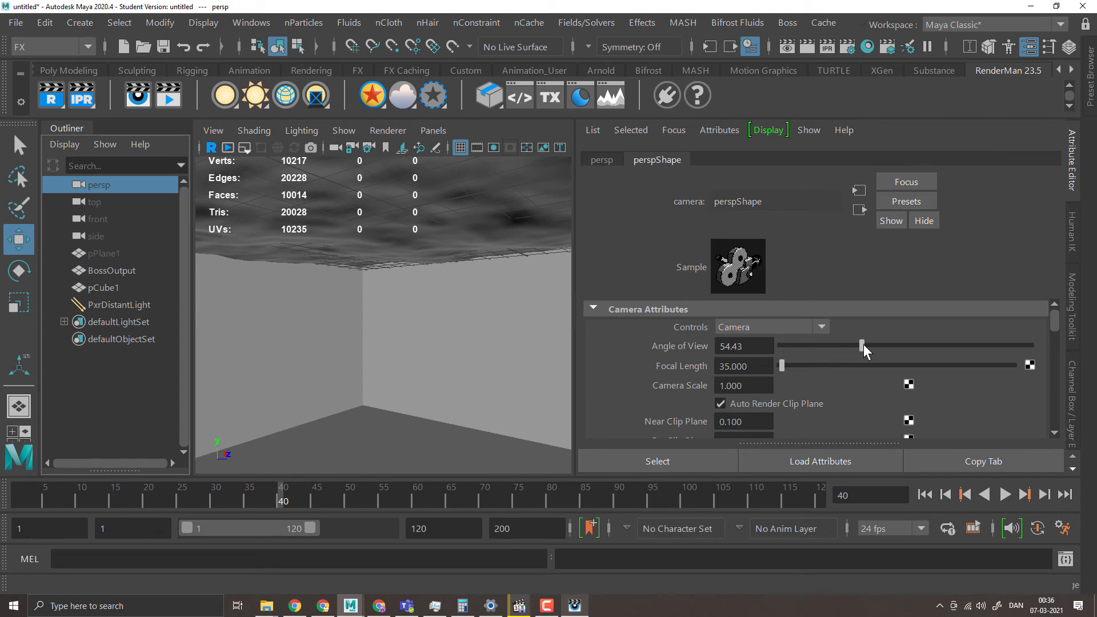
left_click_drag(863, 346, 884, 345)
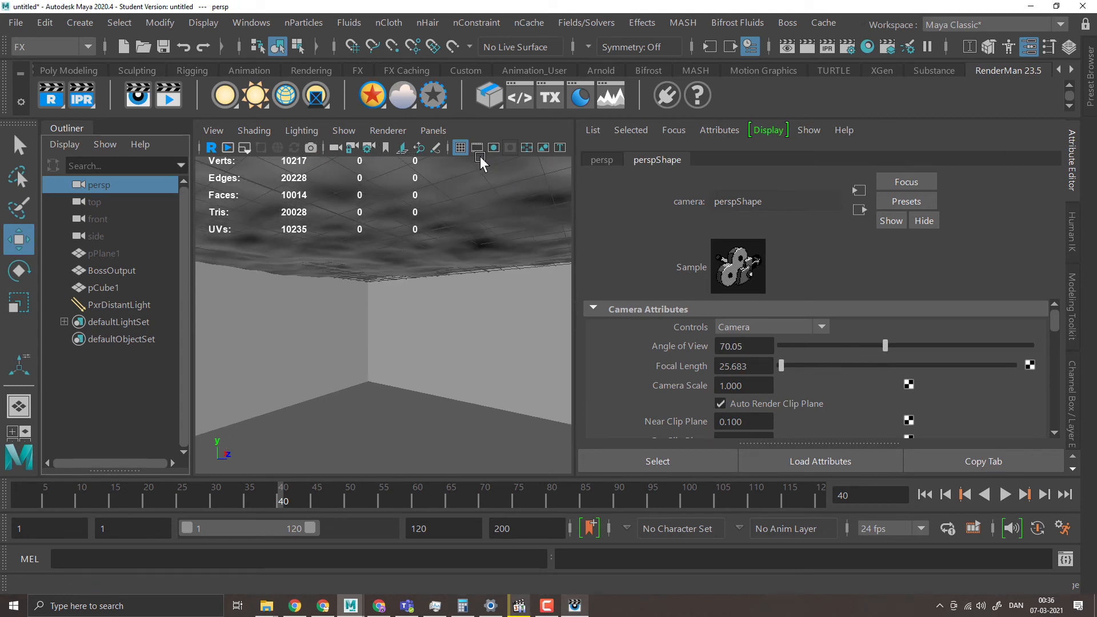
left_click(494, 147)
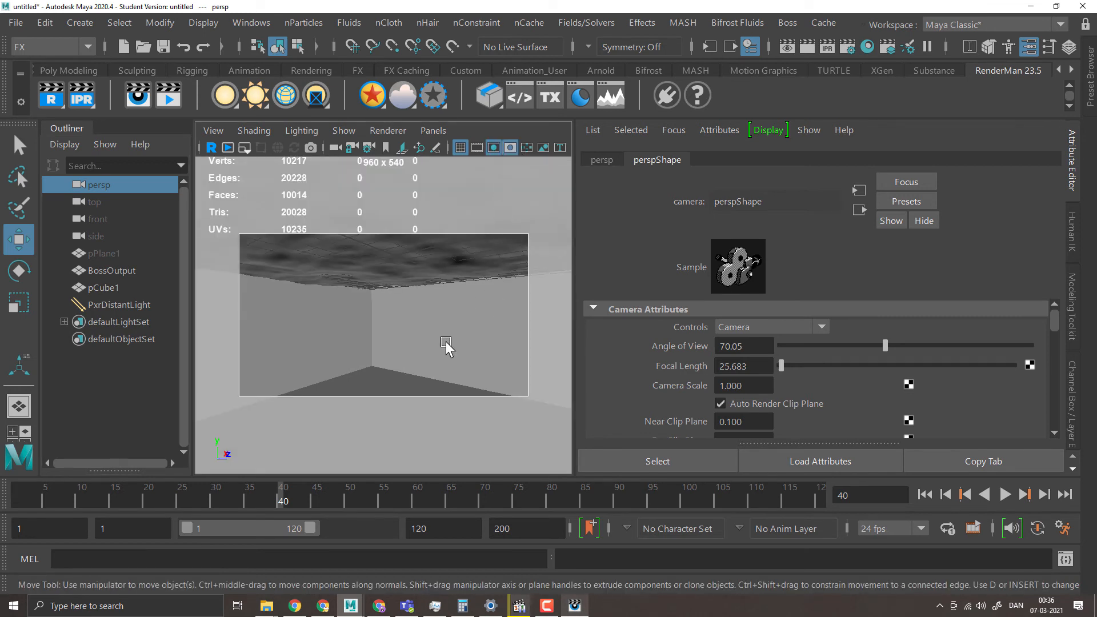
left_click_drag(446, 343, 420, 332, "alt")
key("super")
left_click(598, 180)
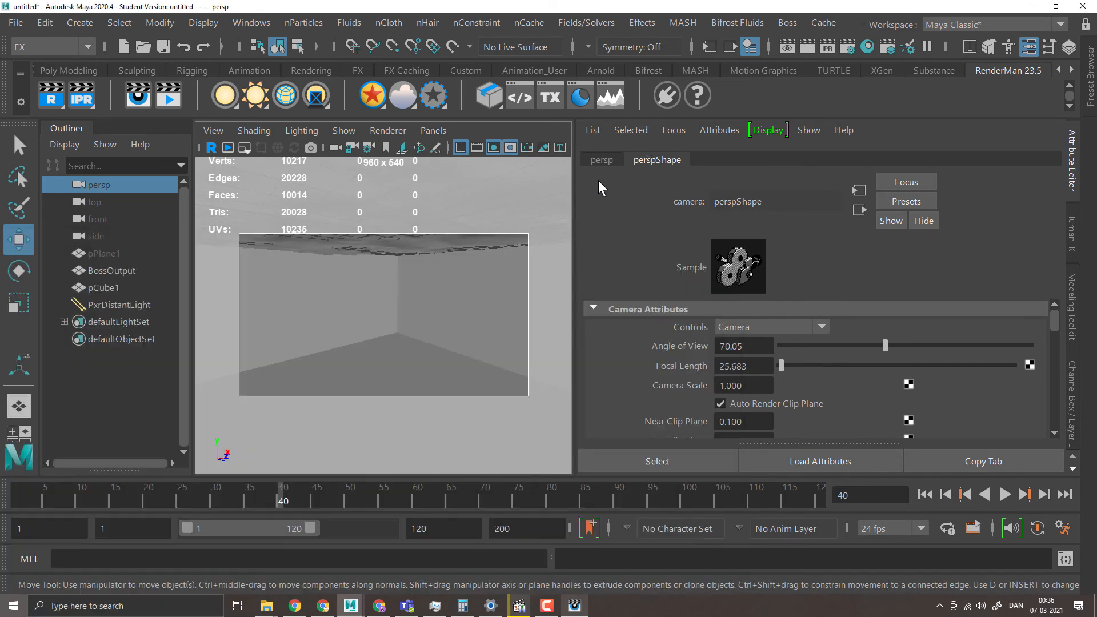
- Set the PxrDistantLight's Intensity to 500000
left_click(91, 309)
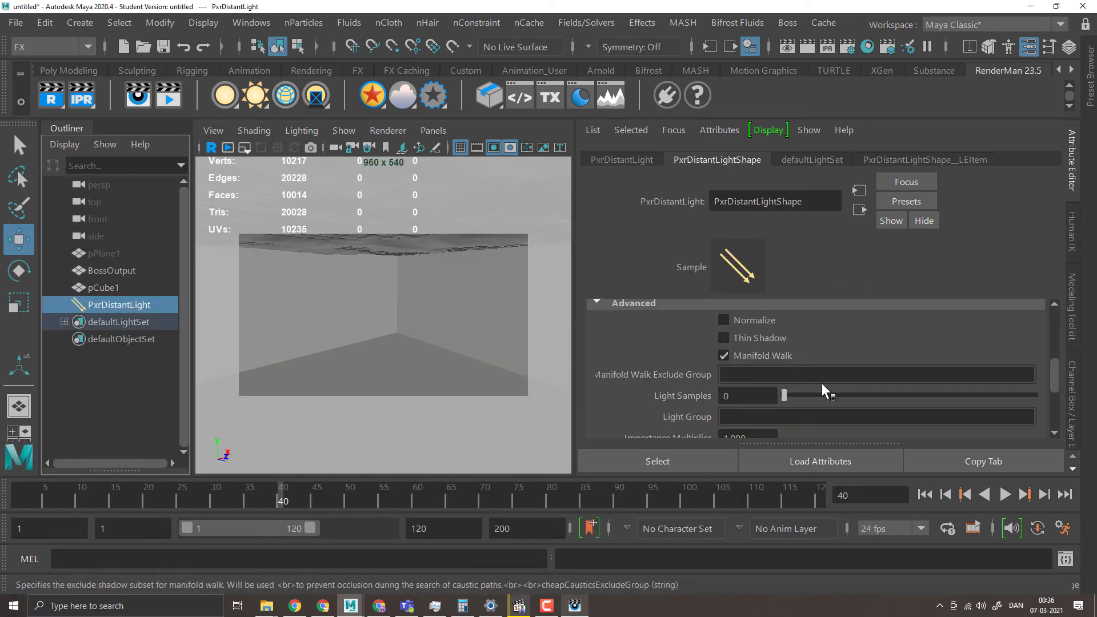
scroll(865, 337, "up", 5)
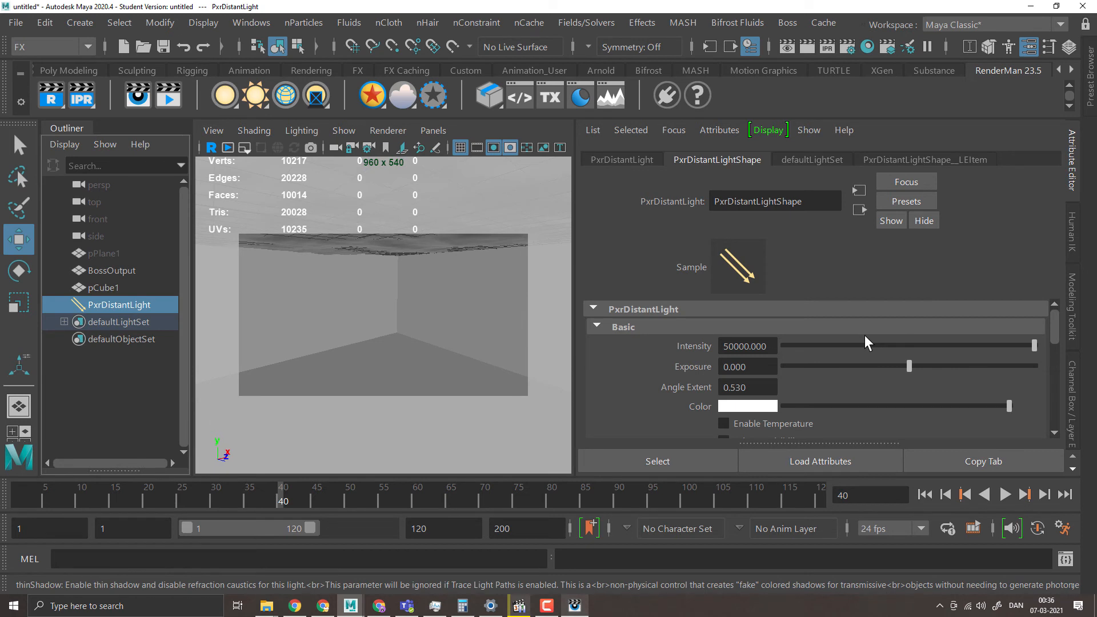
left_click(743, 367)
left_click(733, 346)
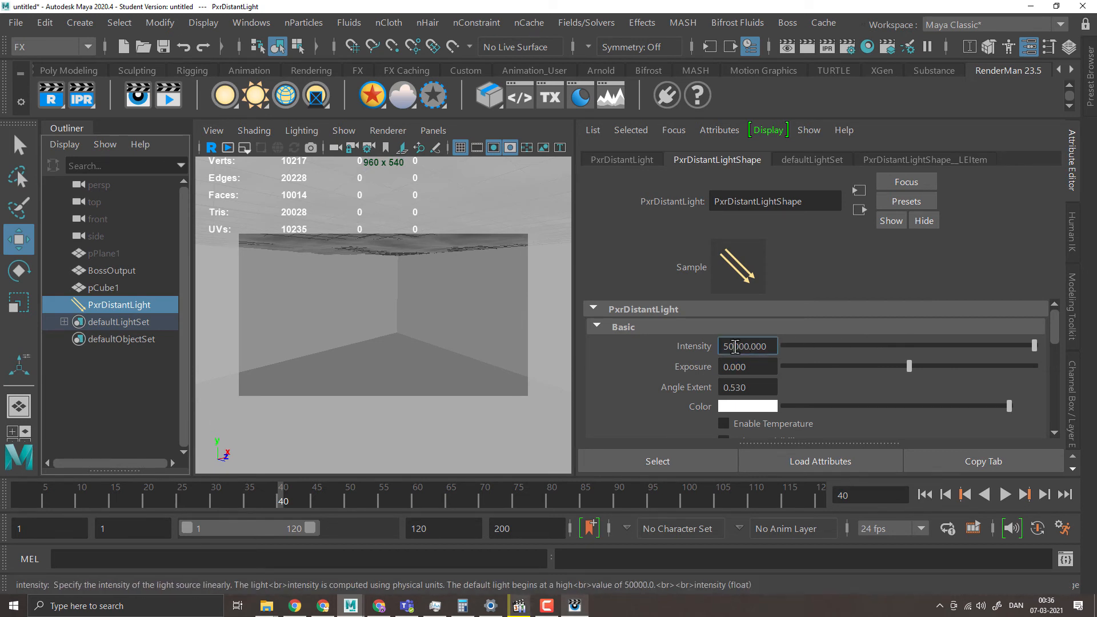
type("0")
key("Return")
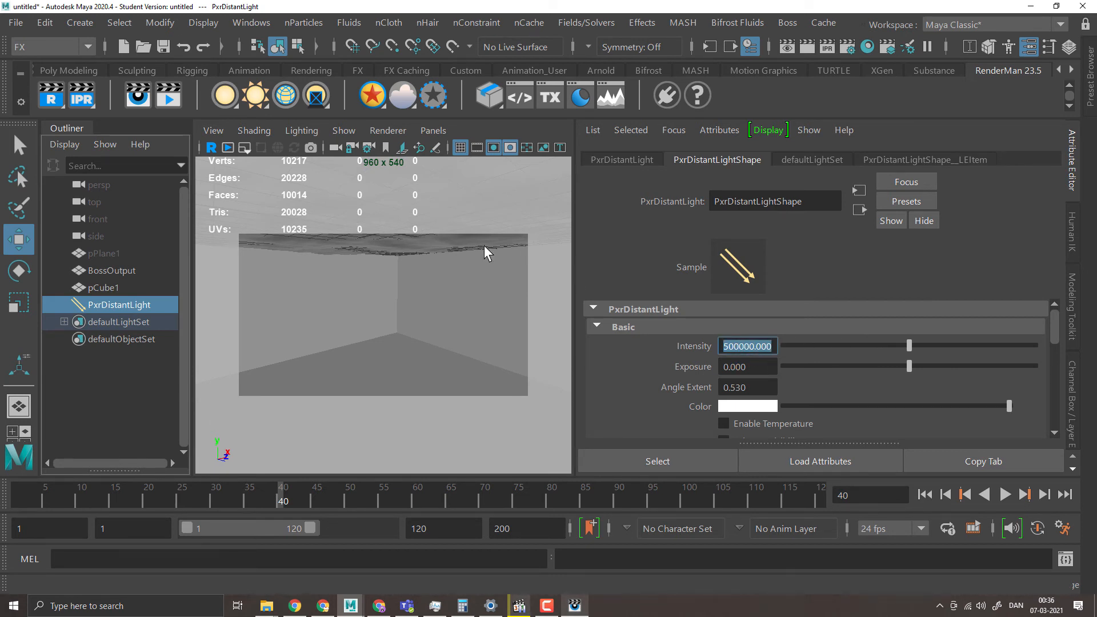
- Render the reframed pool with the brighter light, inspect the caustics in the image window, and cancel the render
left_click(391, 244)
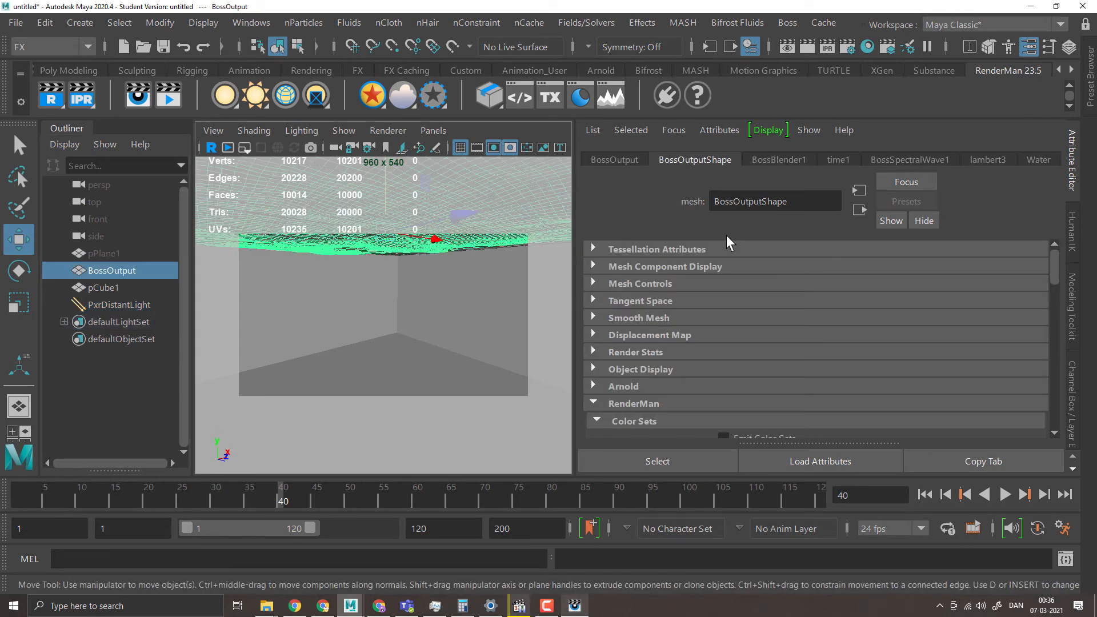
left_click(677, 91)
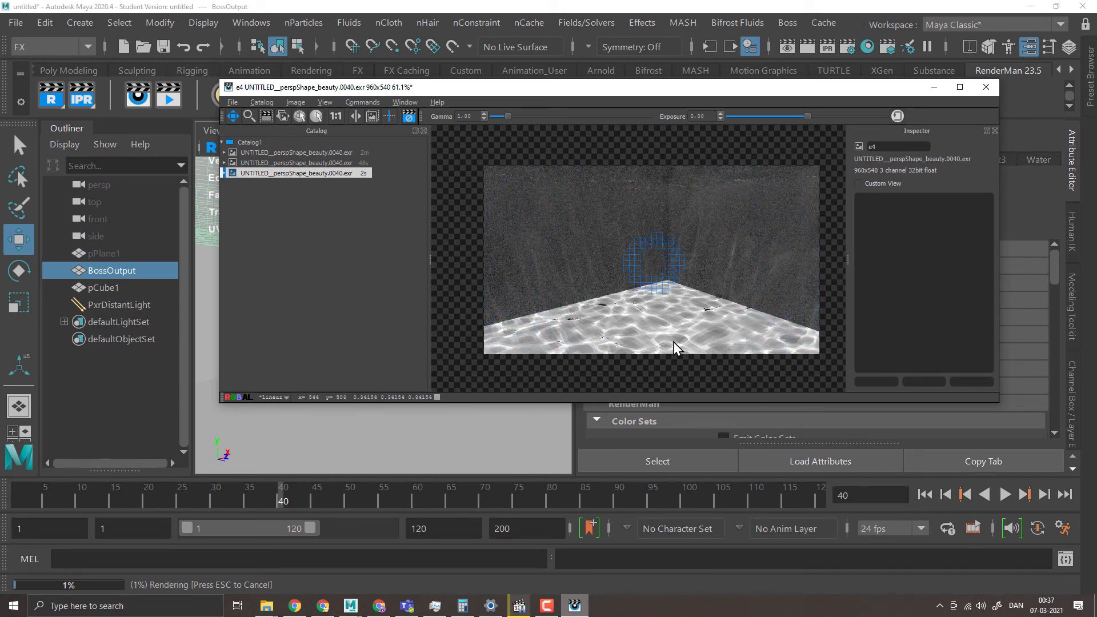
left_click(934, 88)
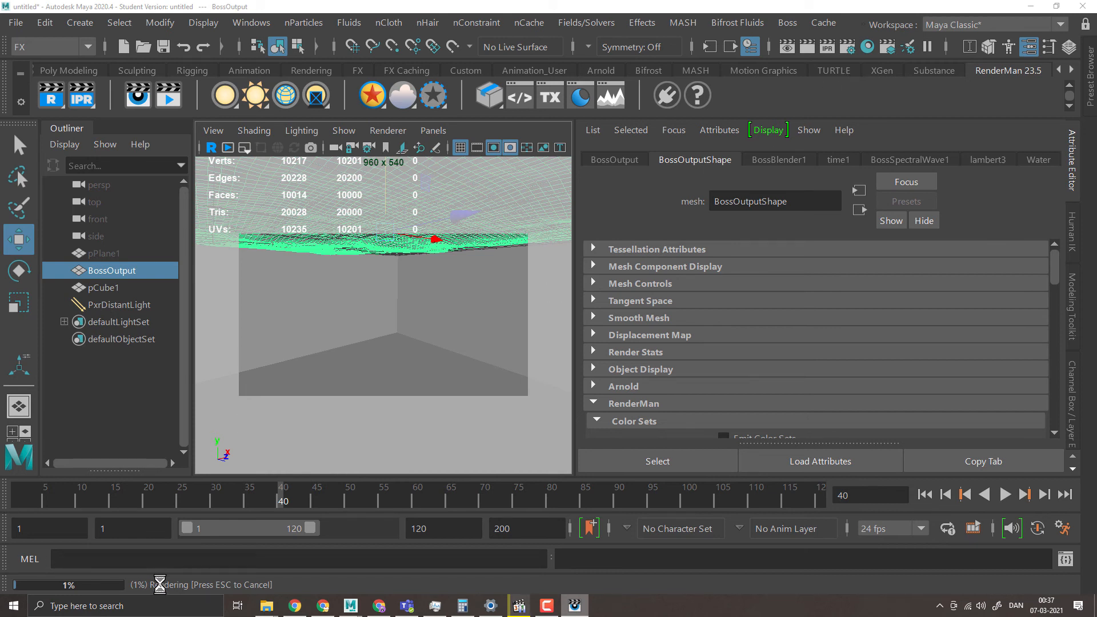
key("Escape")
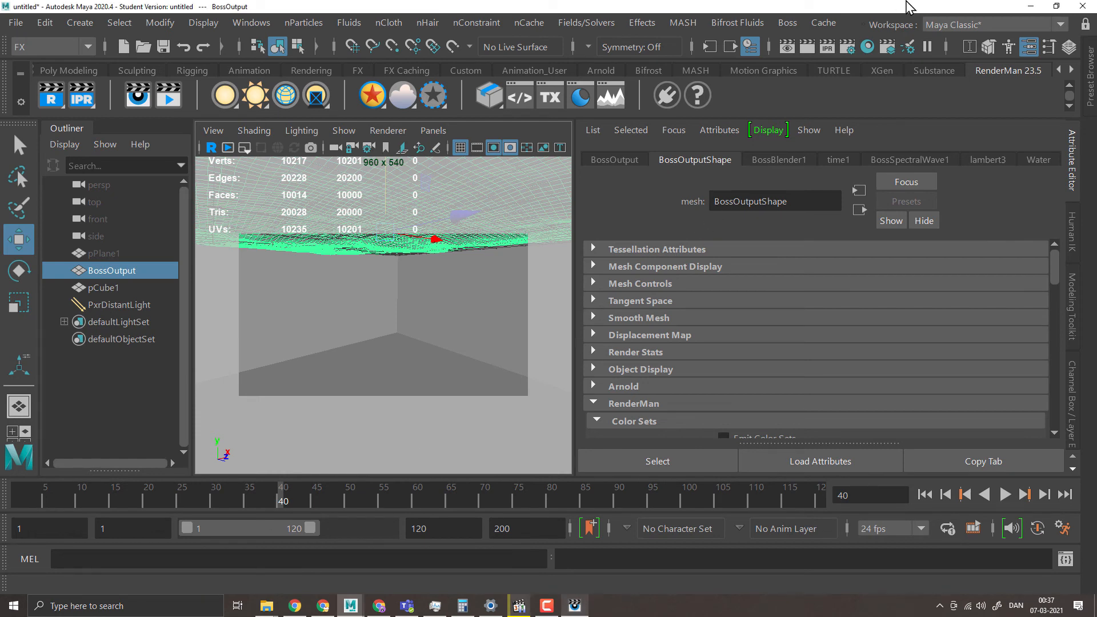
- Switch the RenderMan integrator to PxrVCM and minimize the render settings
left_click(846, 47)
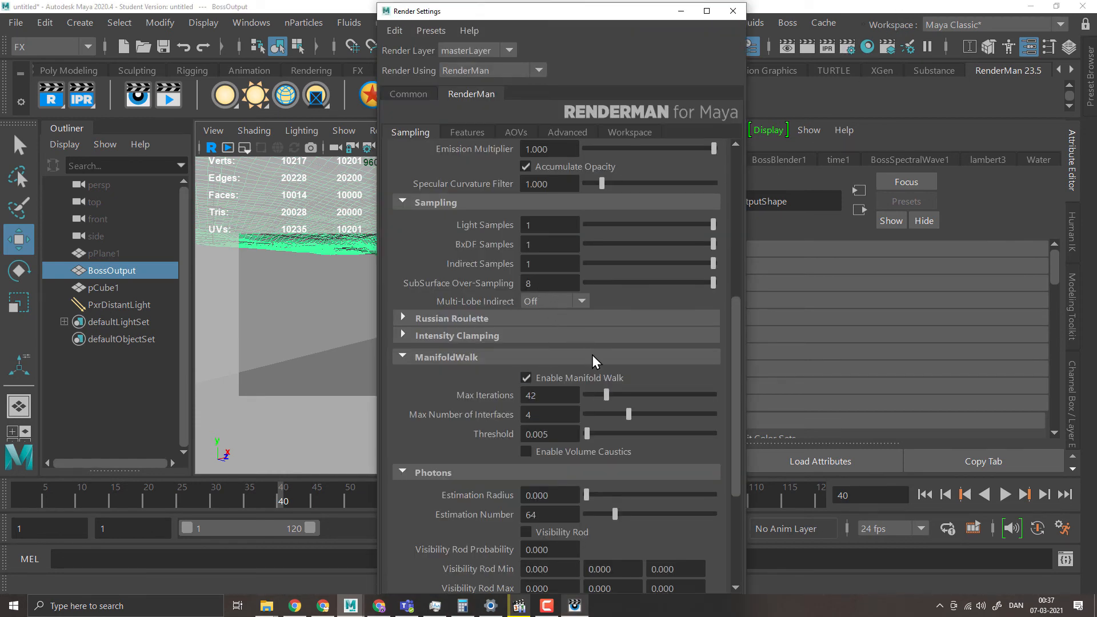
scroll(594, 337, "up", 7)
left_click(565, 237)
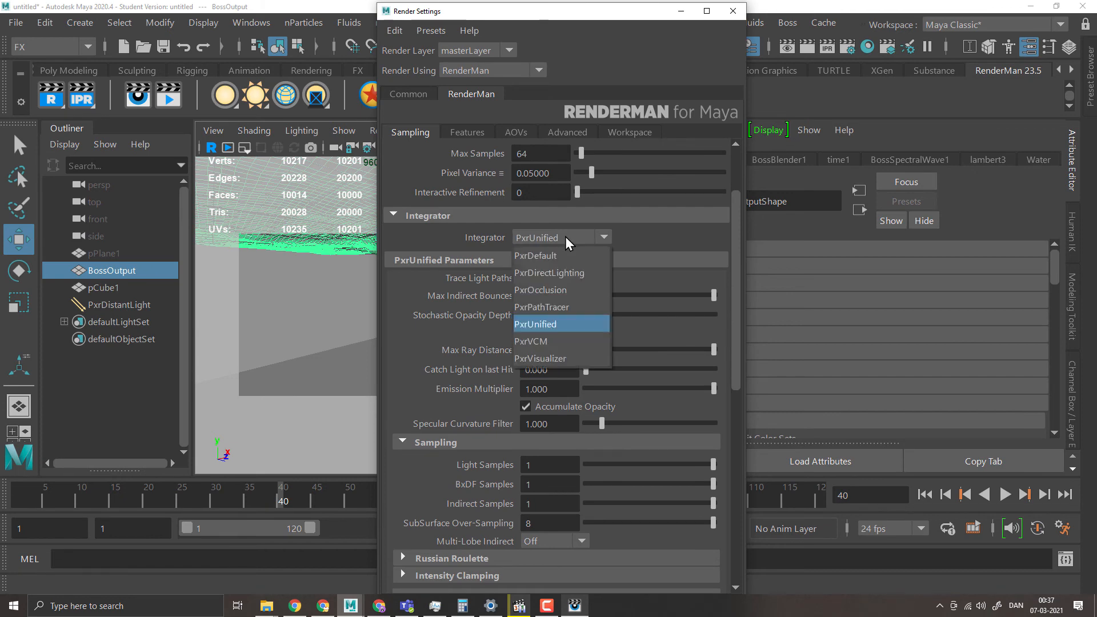
left_click(561, 340)
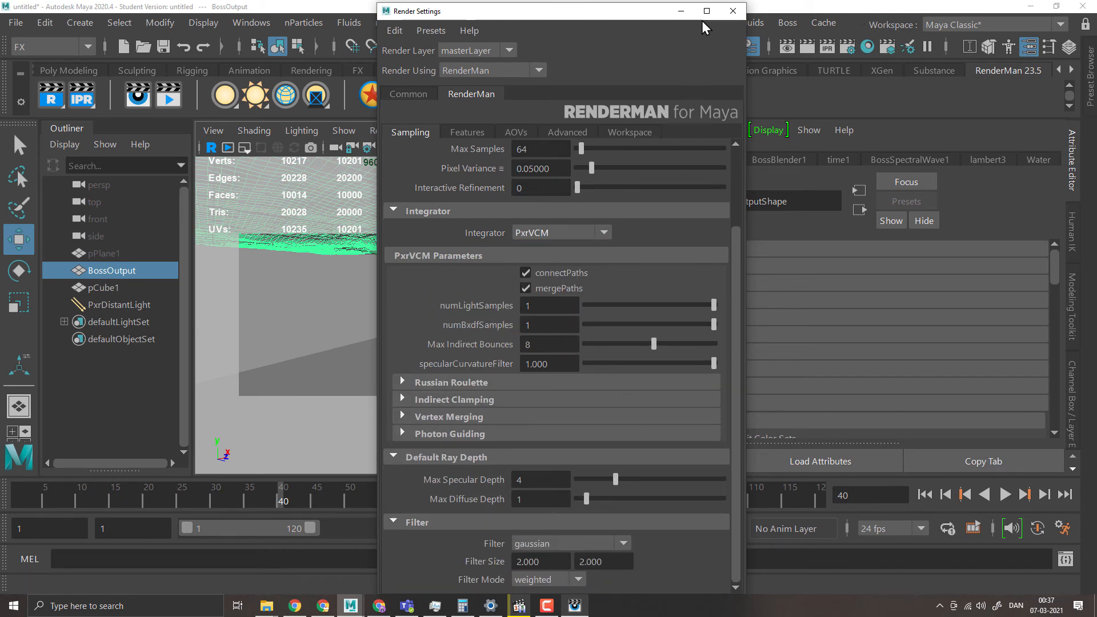
left_click(681, 11)
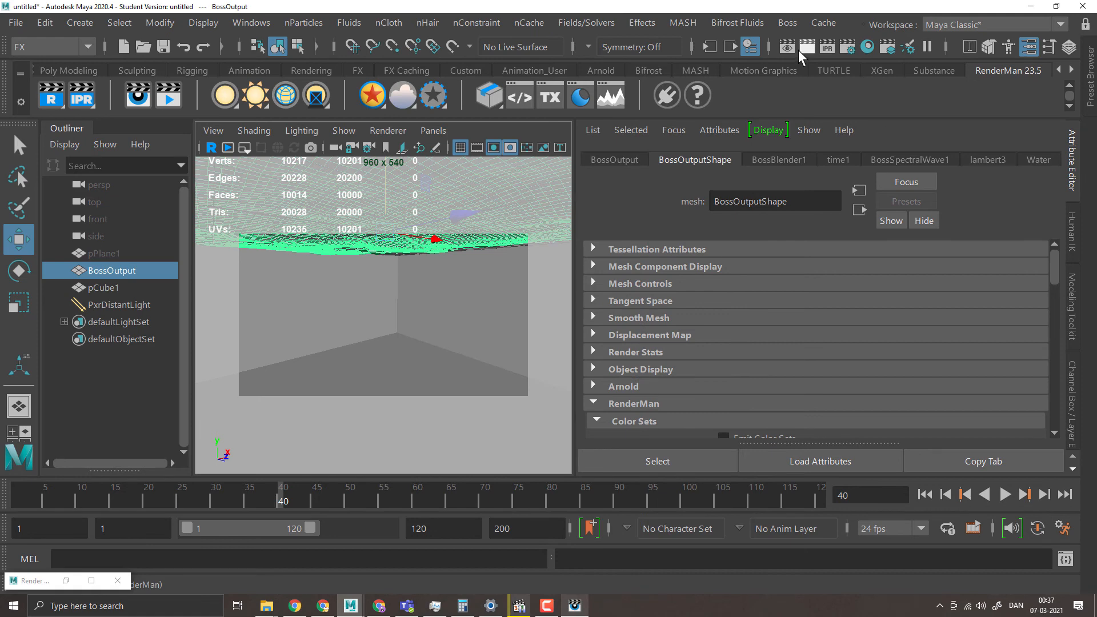
- Render and inspect the pool frame with the PxrVCM integrator, and reopen the render settings
left_click(571, 607)
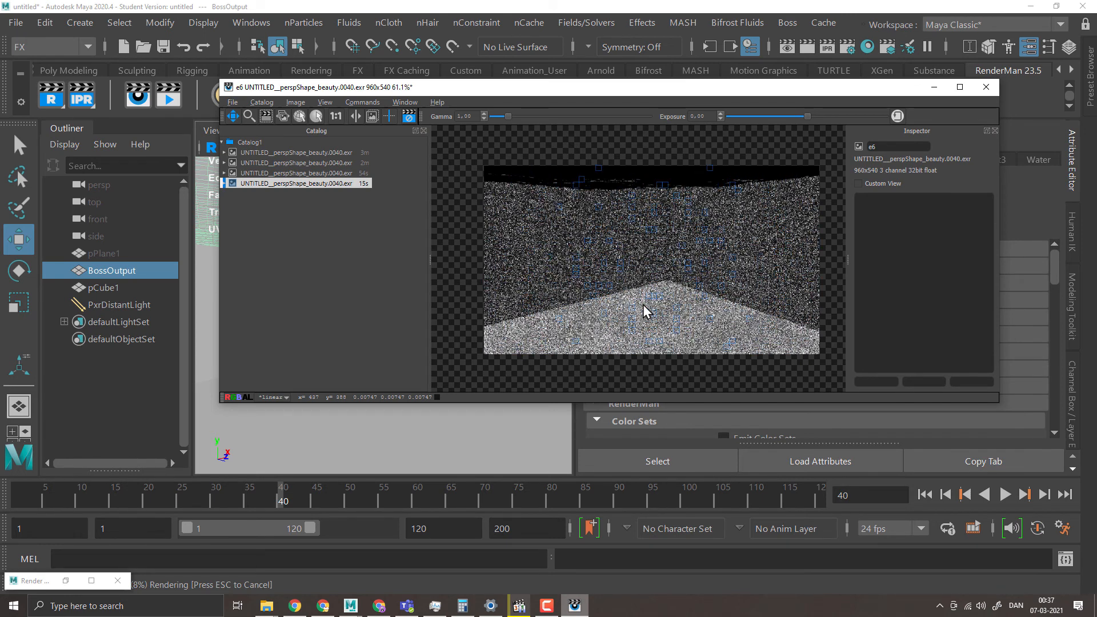
left_click(934, 87)
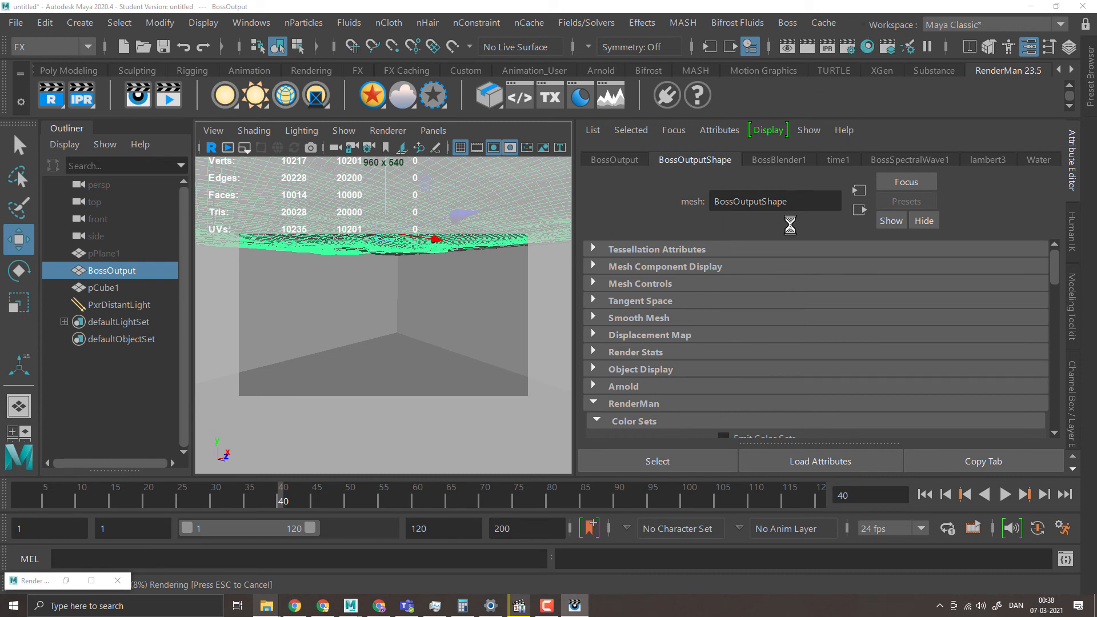
left_click(847, 48)
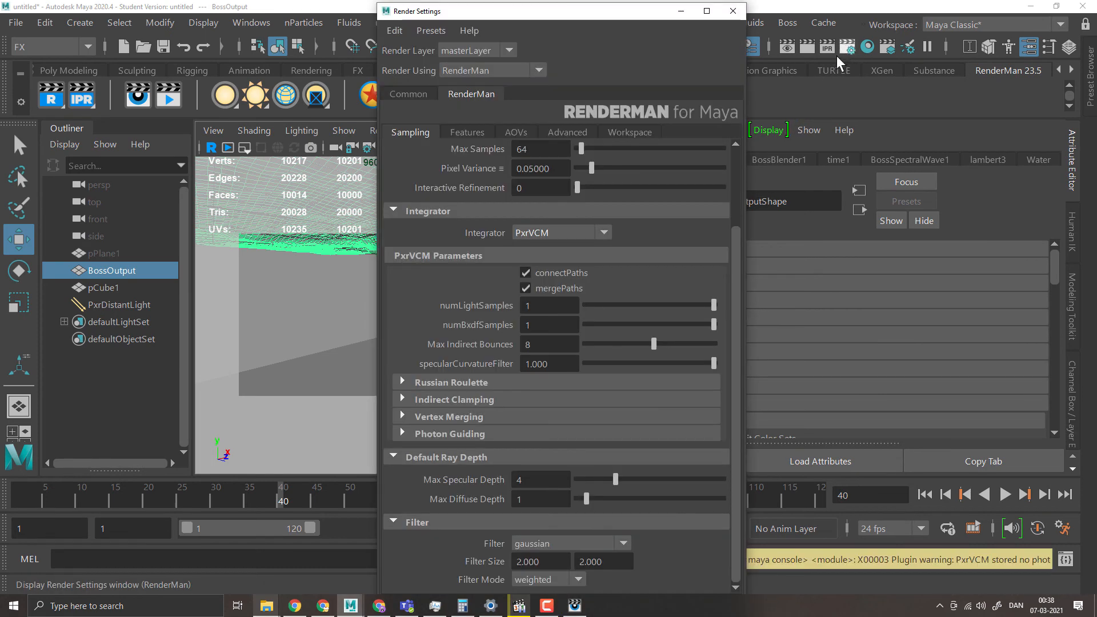
- Switch the RenderMan integrator back to PxrUnified, check its ManifoldWalk parameters, and close the render settings
left_click(561, 231)
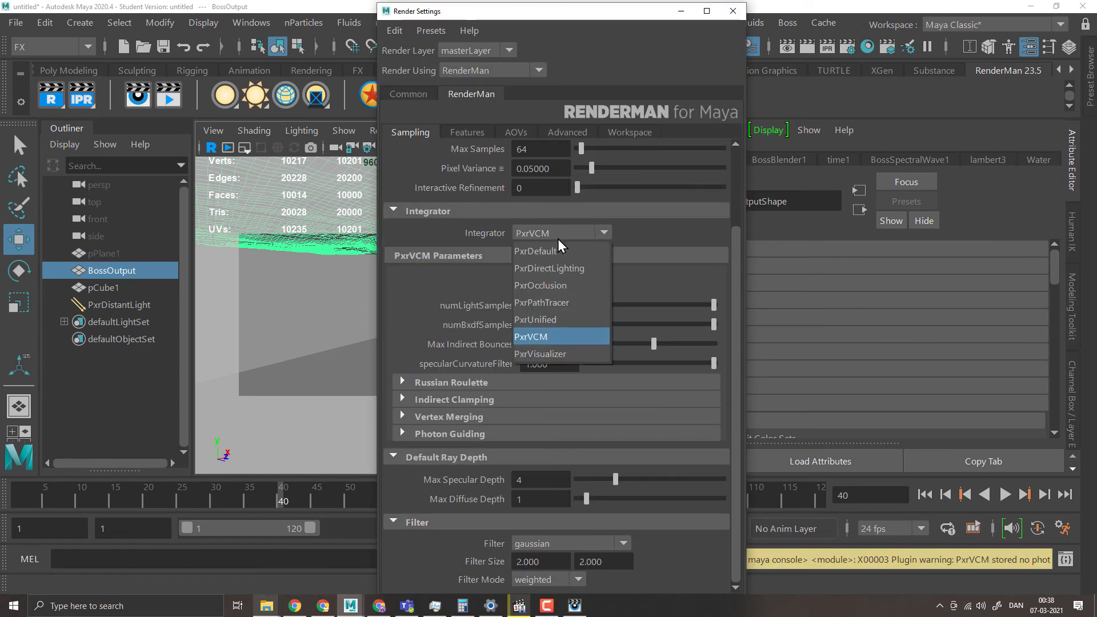
left_click(544, 321)
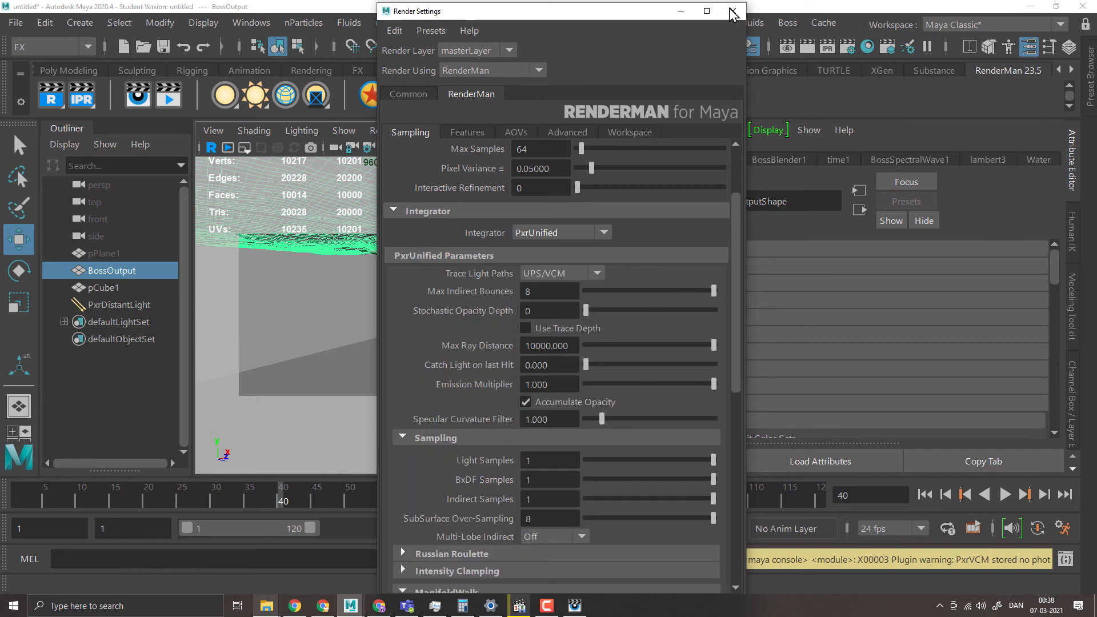
scroll(476, 429, "down", 3)
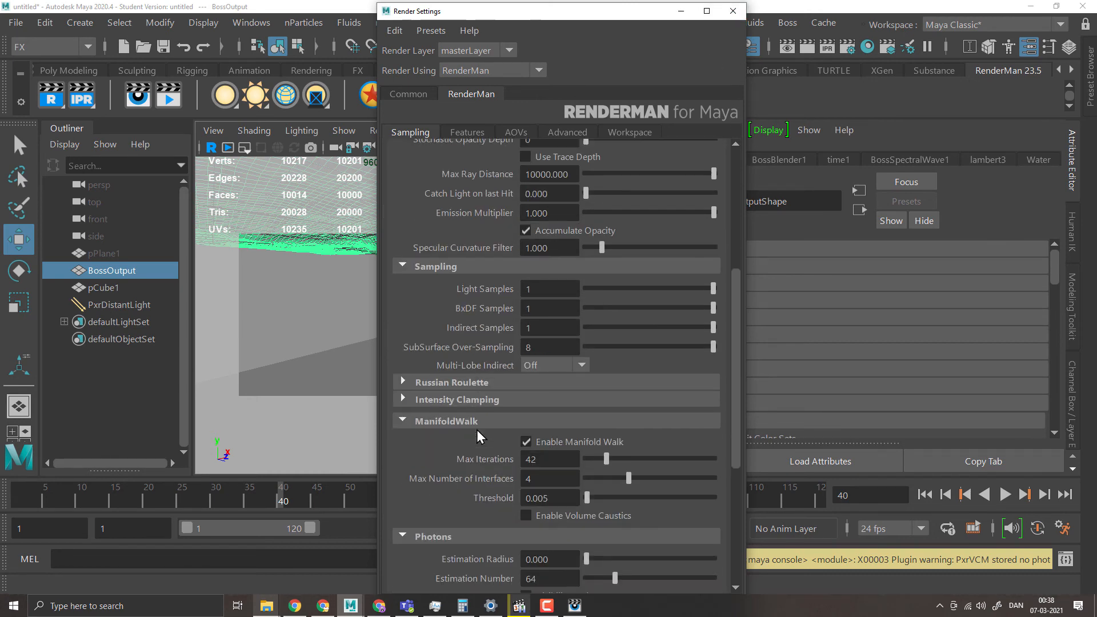
left_click(732, 11)
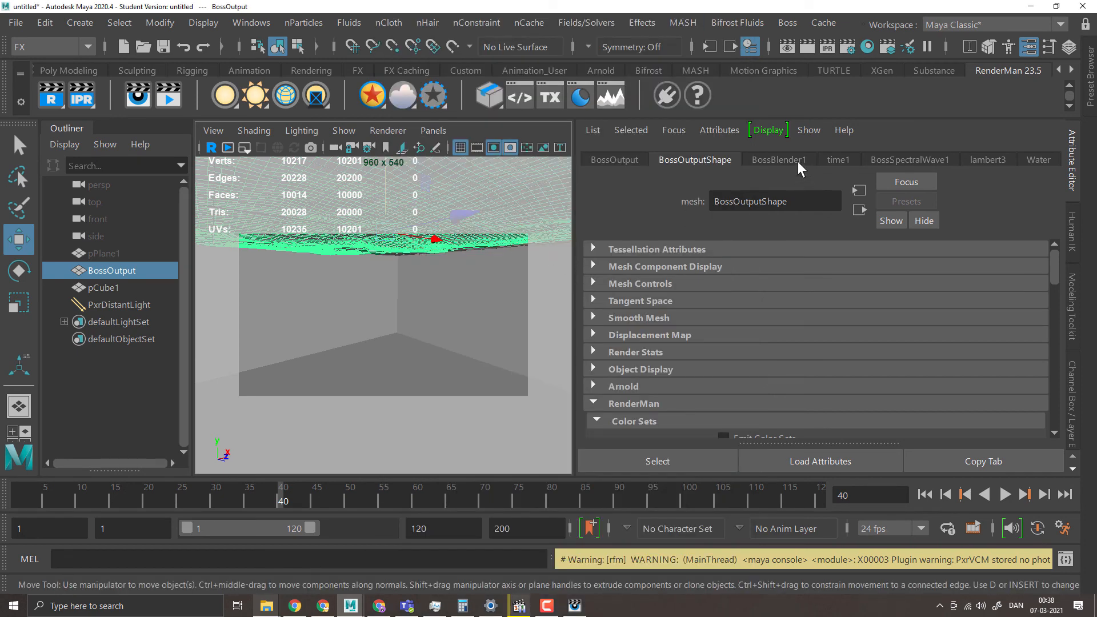
- Set the Water material's glass Refraction Color to a light cyan
left_click(1037, 160)
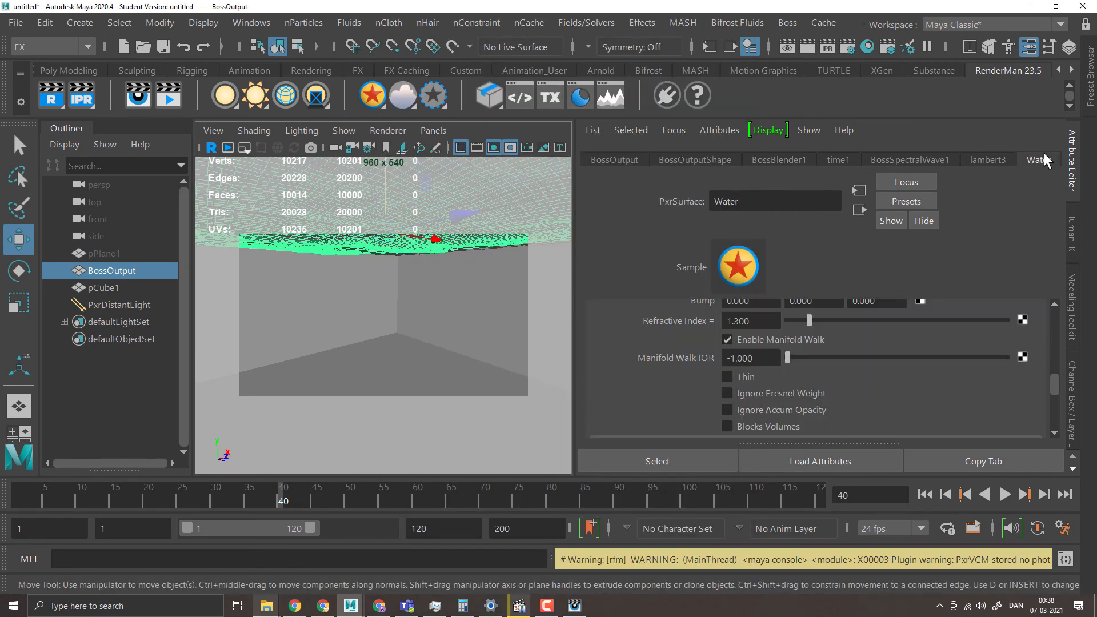
scroll(855, 355, "up", 3)
left_click(855, 347)
scroll(854, 355, "down", 6)
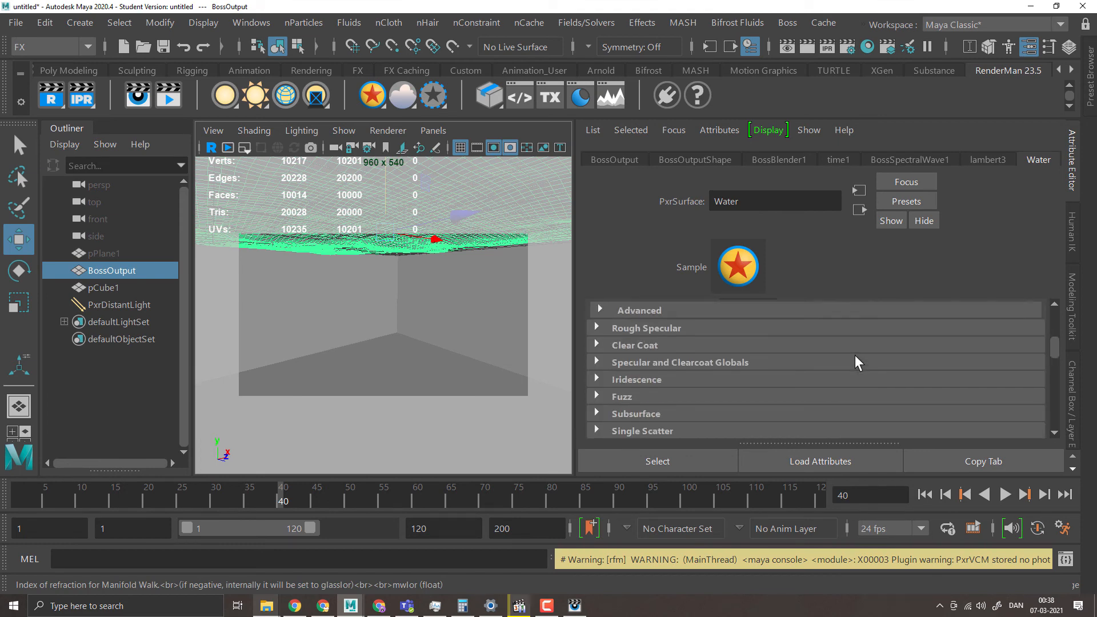
left_click(837, 366)
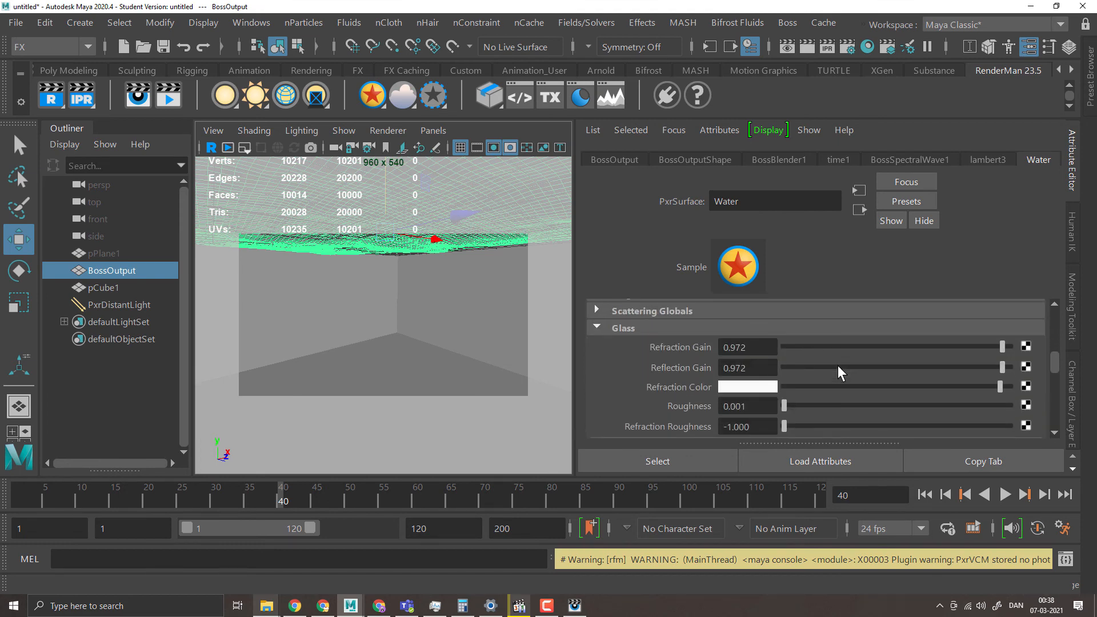
left_click(747, 388)
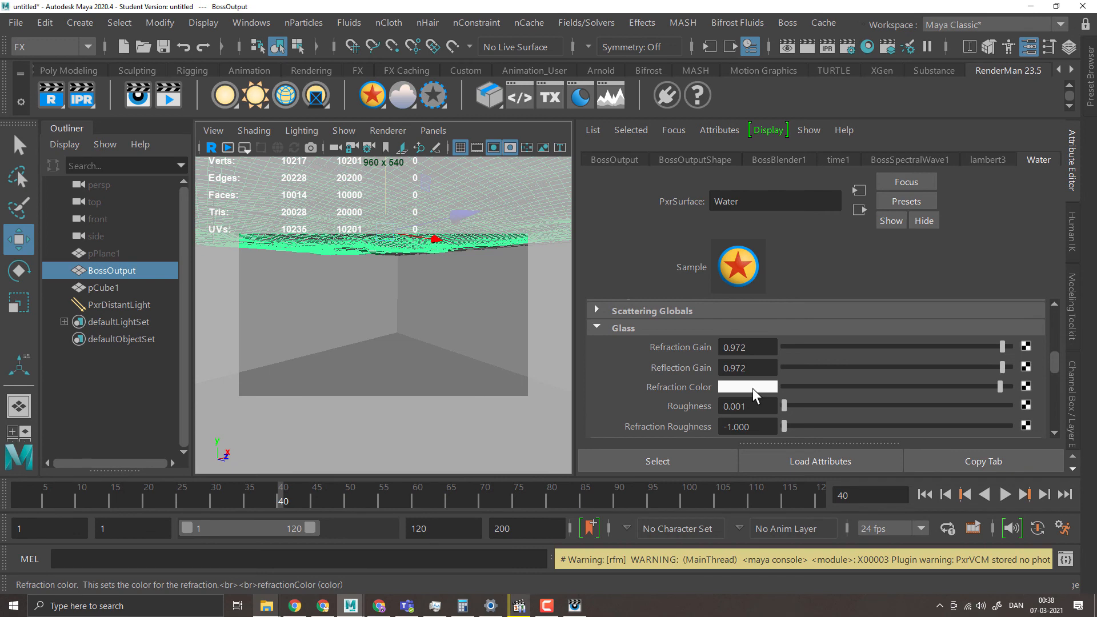
left_click(753, 388)
left_click(649, 376)
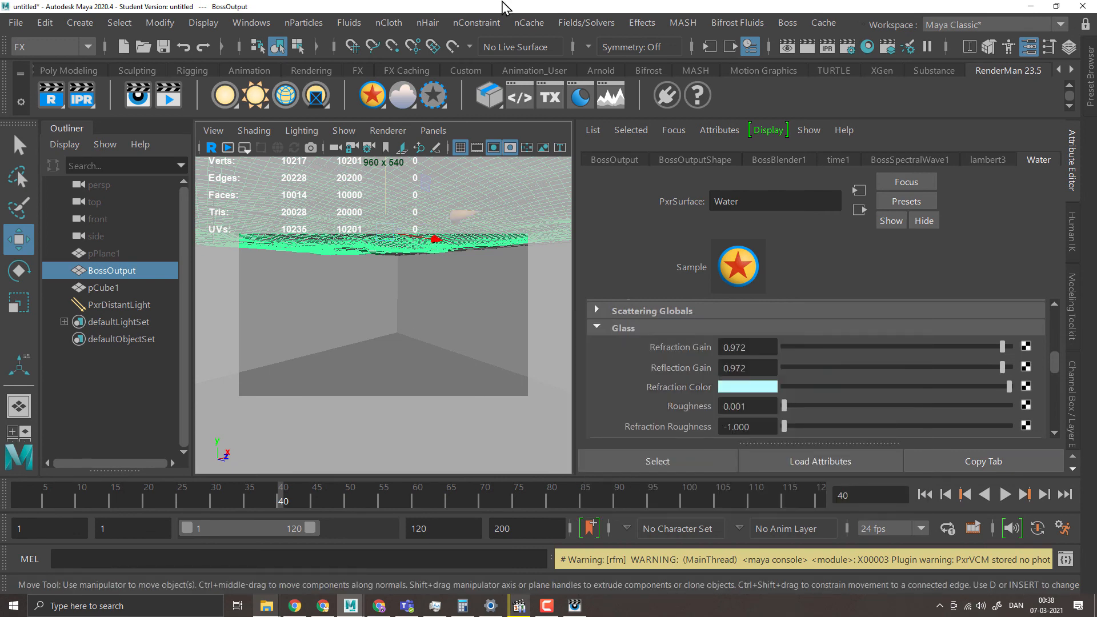
- Render the pool with the tinted water, inspect the floor caustics up close, and minimize the image window
left_click(802, 48)
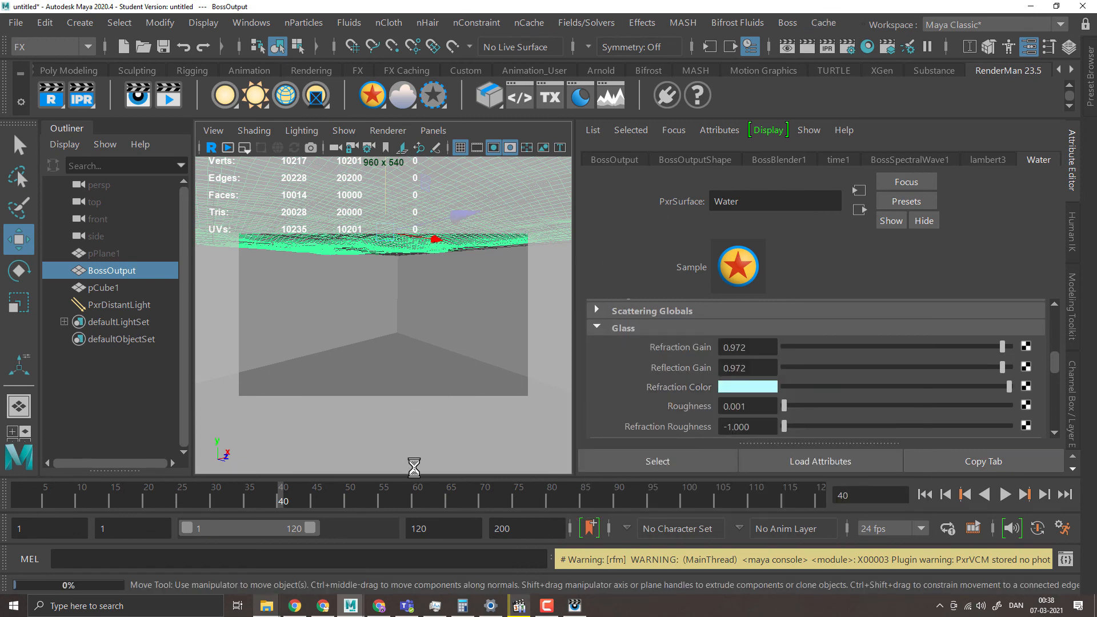
left_click(574, 606)
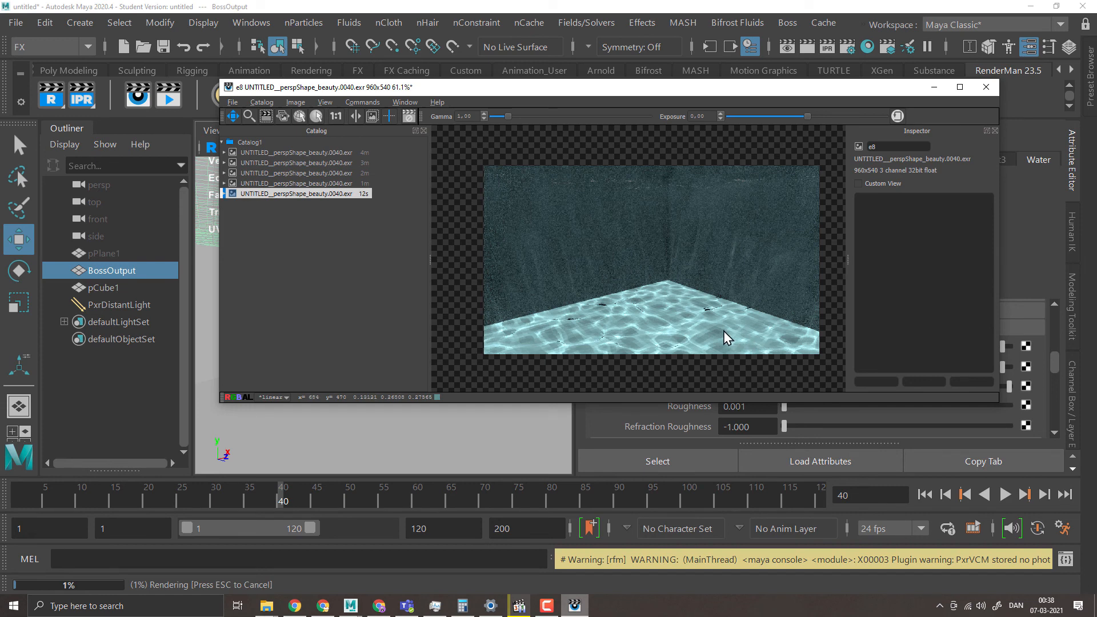
scroll(723, 331, "up", 3)
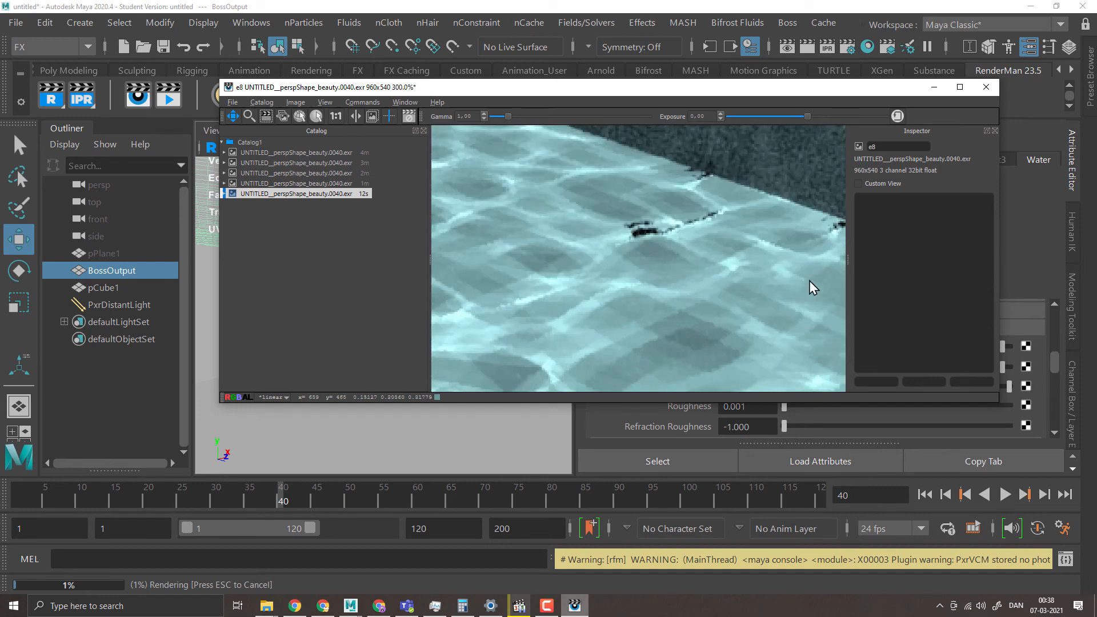
left_click(935, 88)
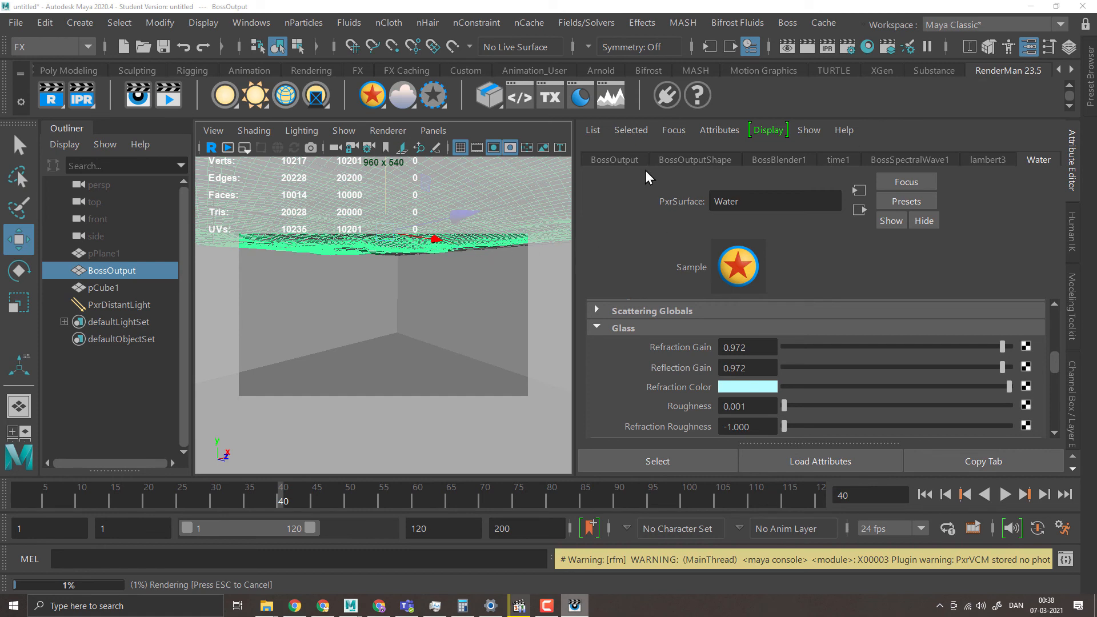
- Set the RenderMan Subdivision Scheme of BossOutputShape to Catmull-Clark
left_click(705, 159)
left_click(643, 405)
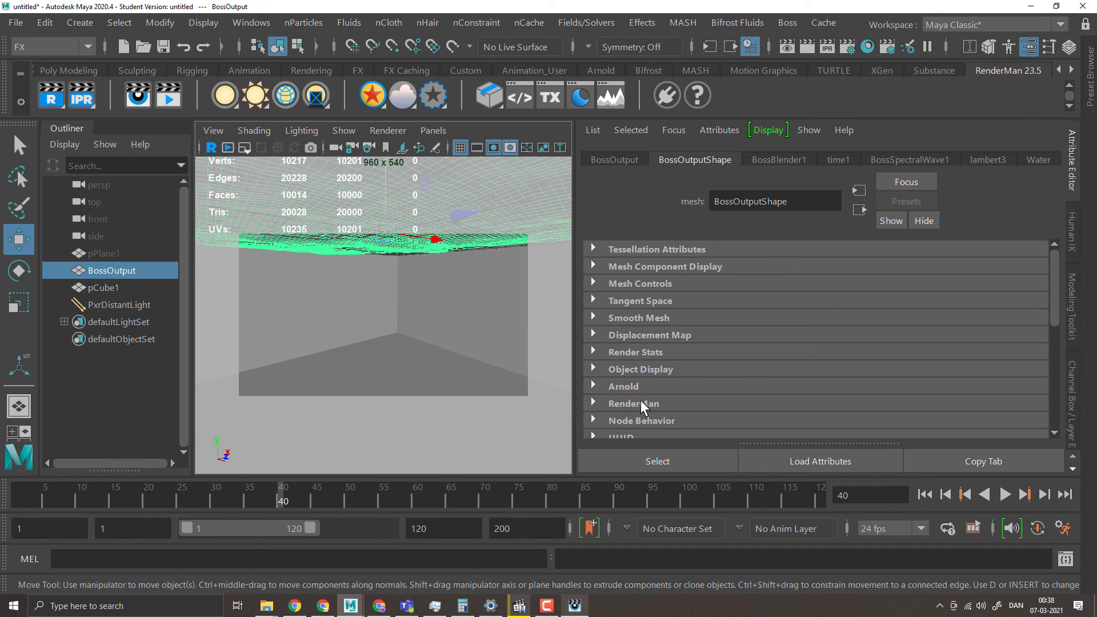
left_click(655, 404)
scroll(817, 360, "down", 8)
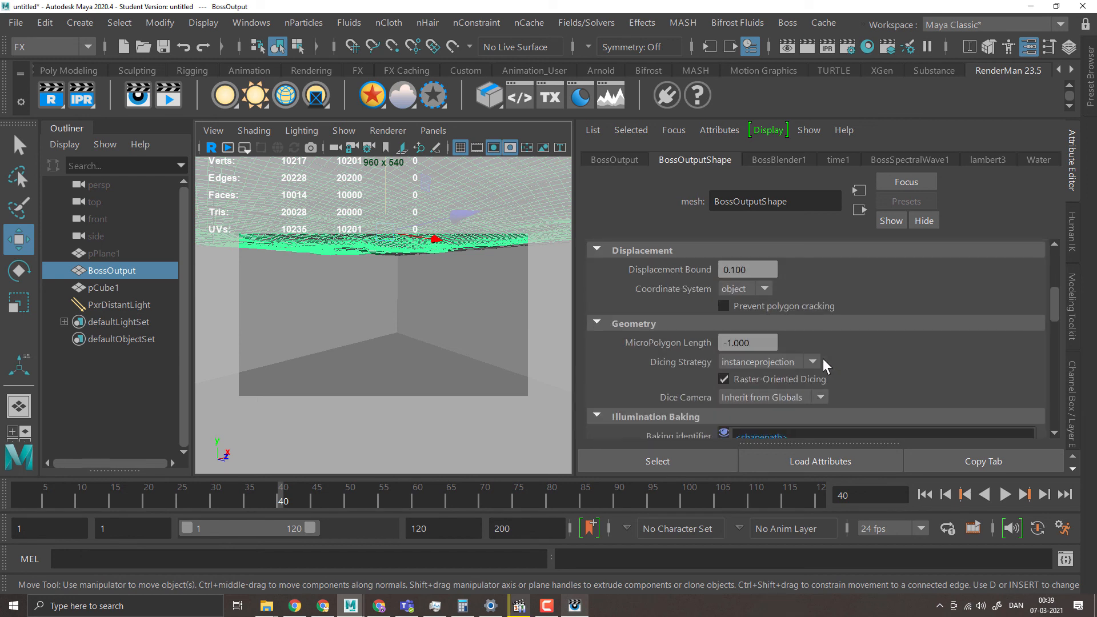
scroll(822, 359, "up", 5)
scroll(823, 358, "down", 5)
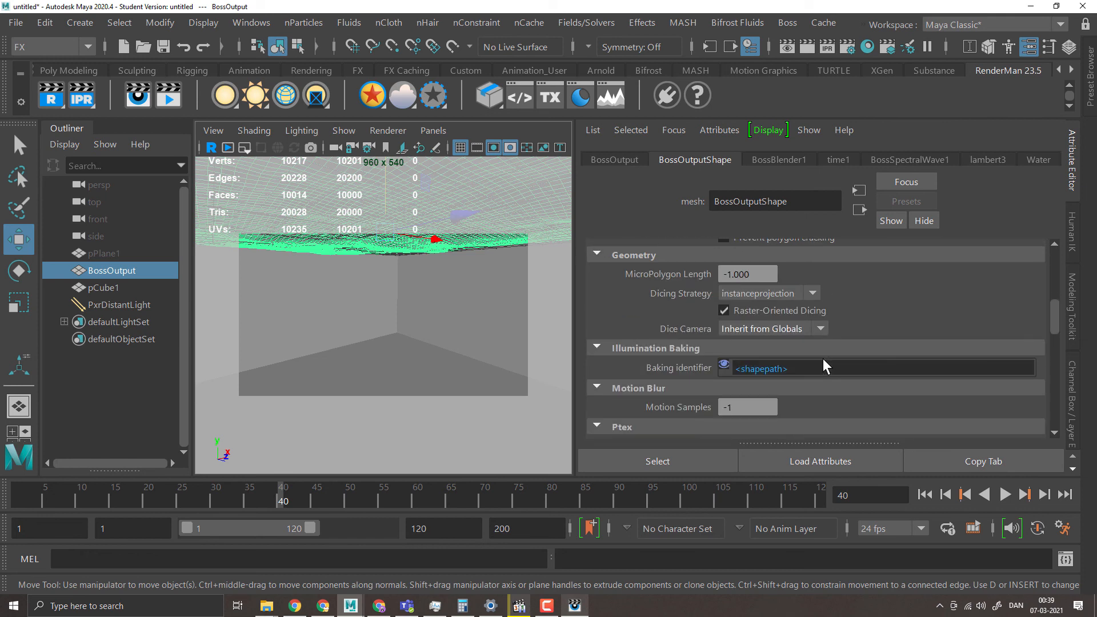
scroll(804, 341, "down", 6)
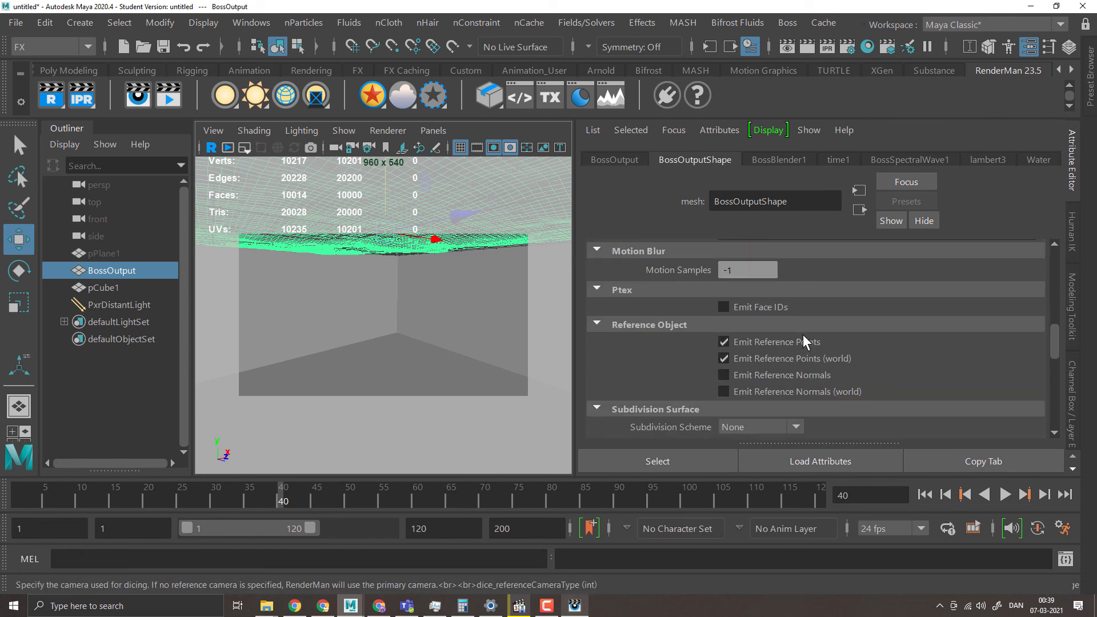
left_click(759, 324)
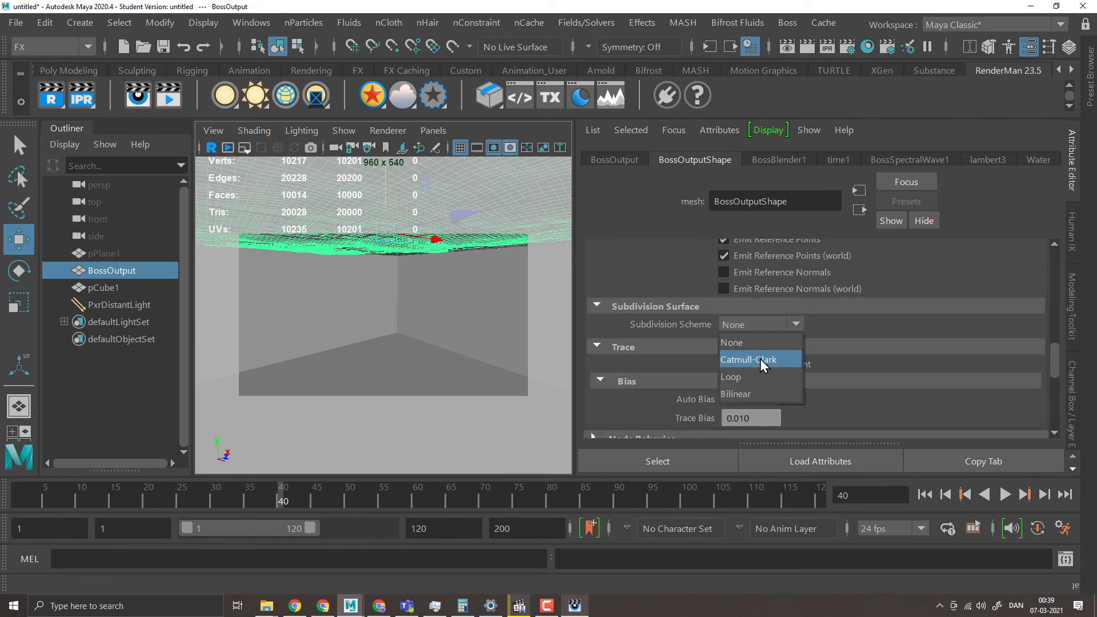
left_click(760, 359)
- Render the pool with the subdivided water surface and inspect the caustics on the floor and walls
left_click(816, 53)
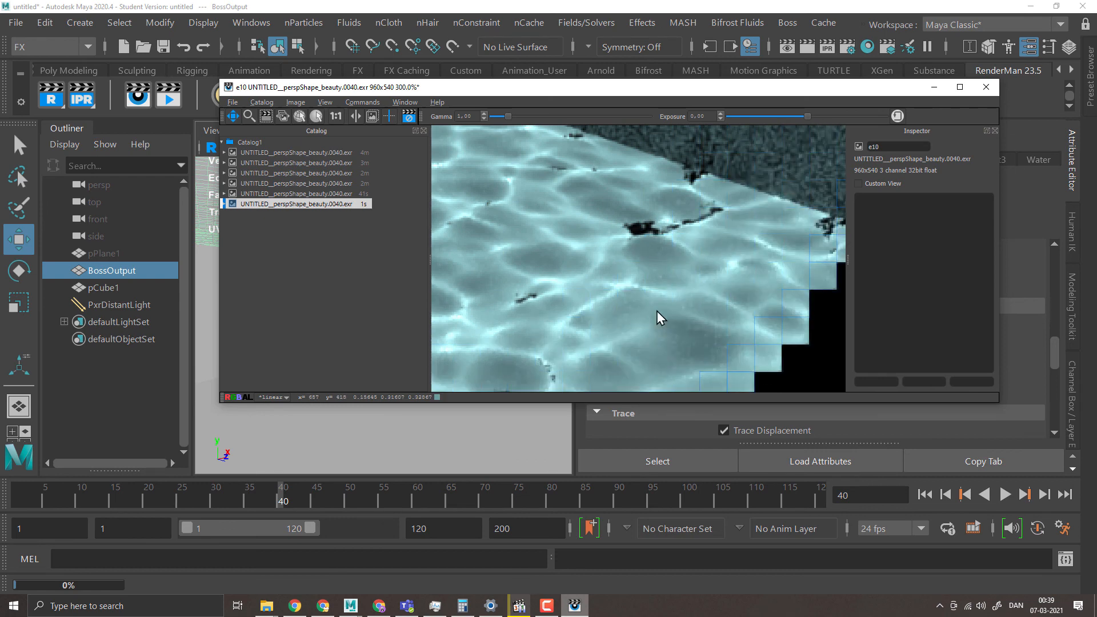
scroll(746, 273, "down", 3)
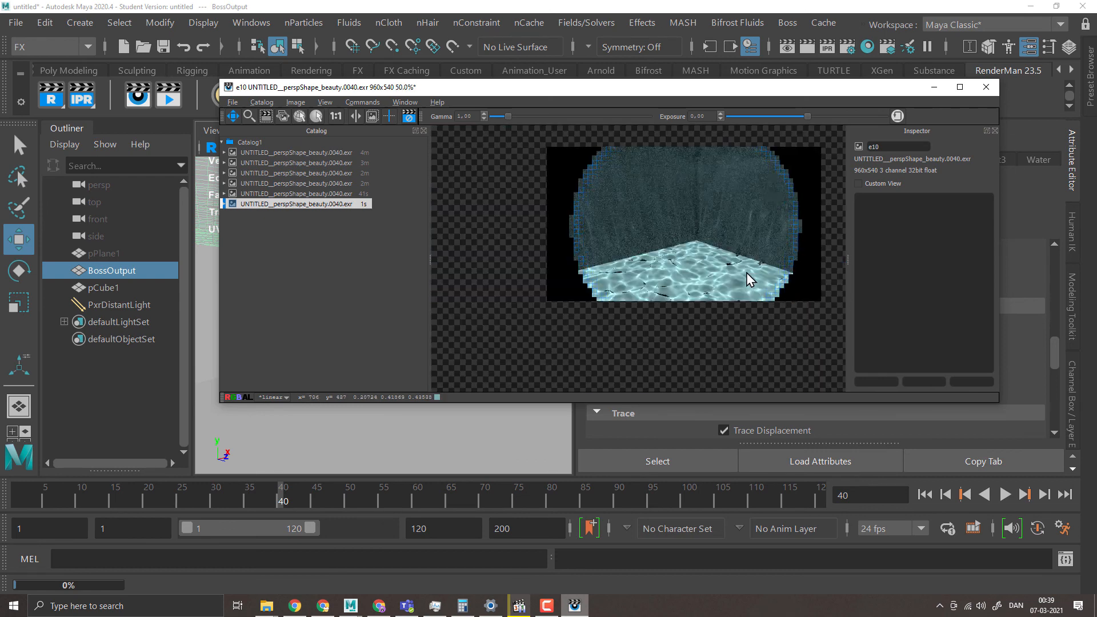
scroll(746, 273, "up", 2)
scroll(746, 272, "down", 1)
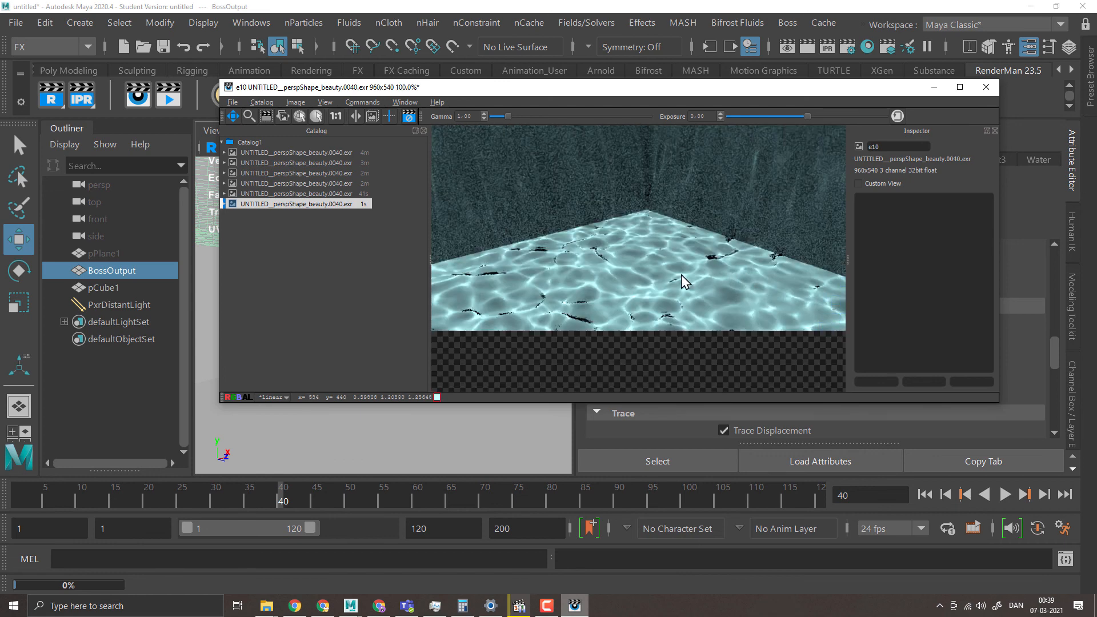